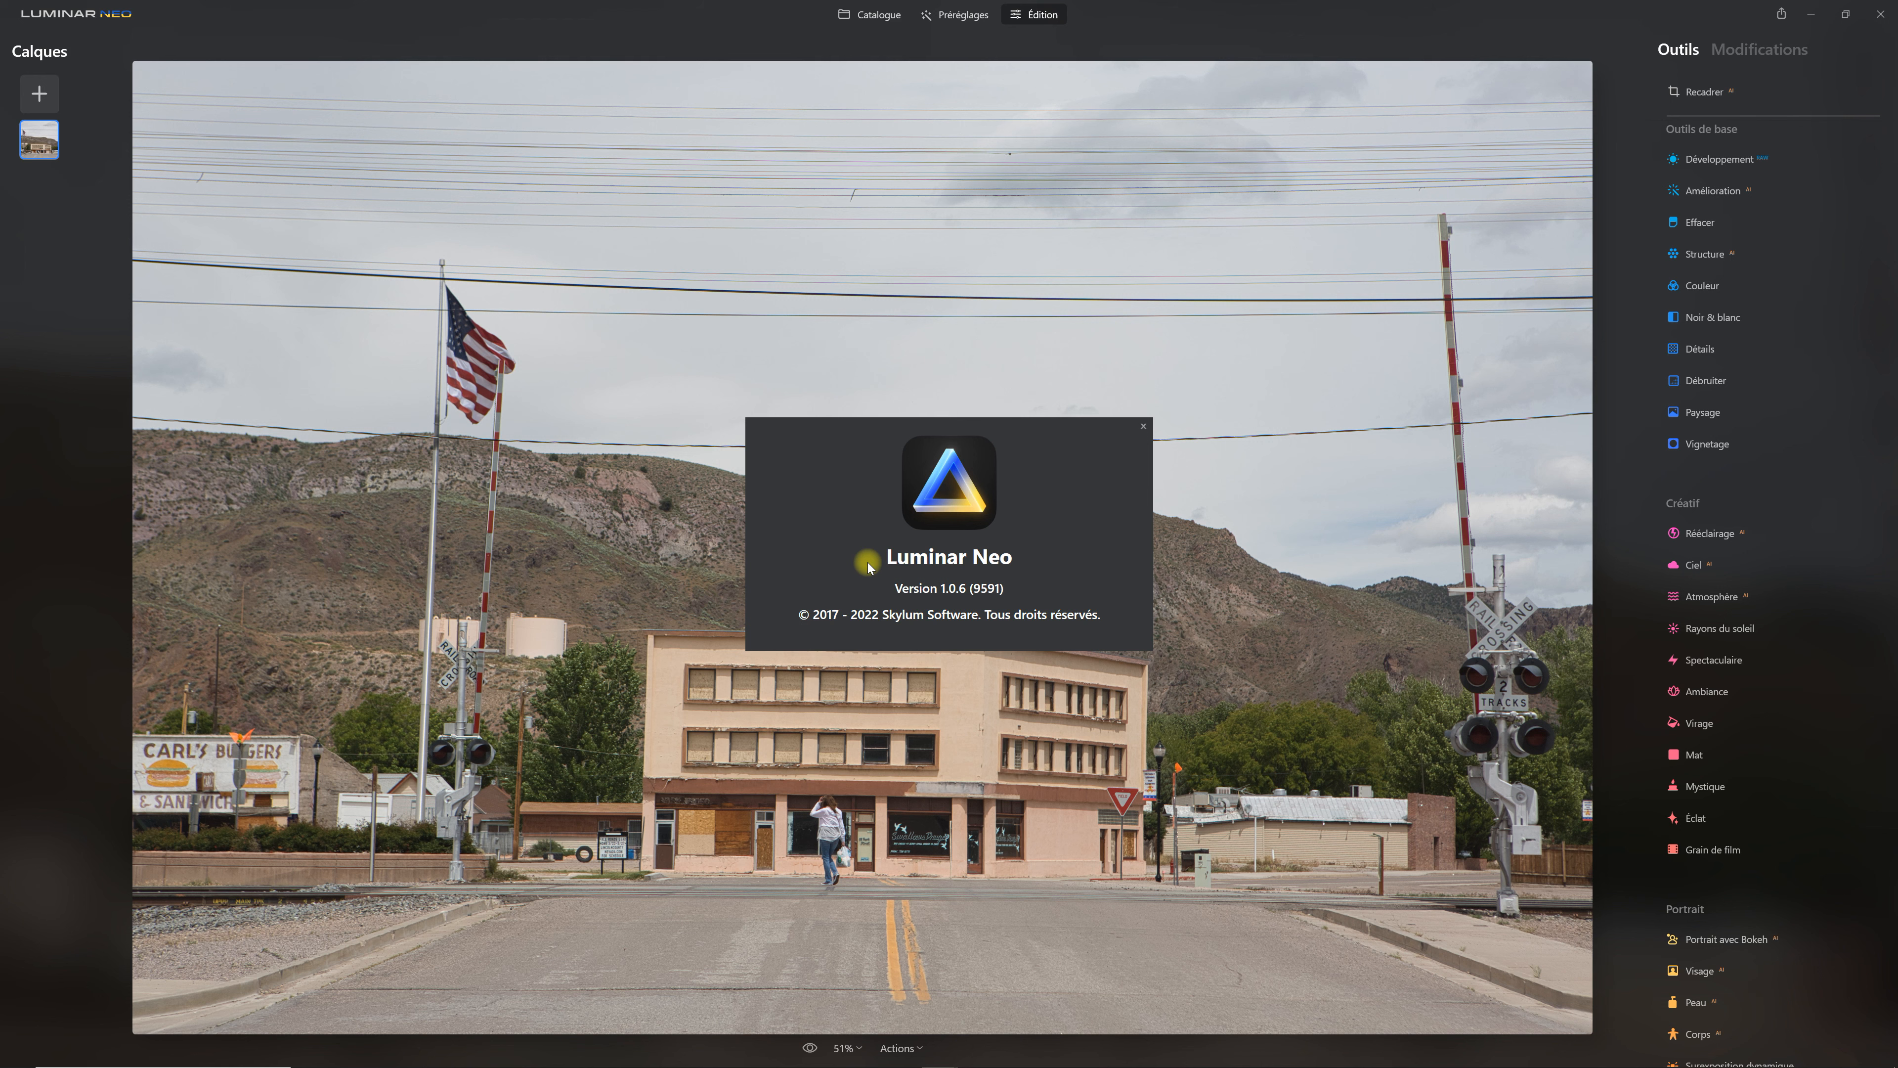
# Close the version information window and show the histogram above the editing tools
pyautogui.click(1144, 427)
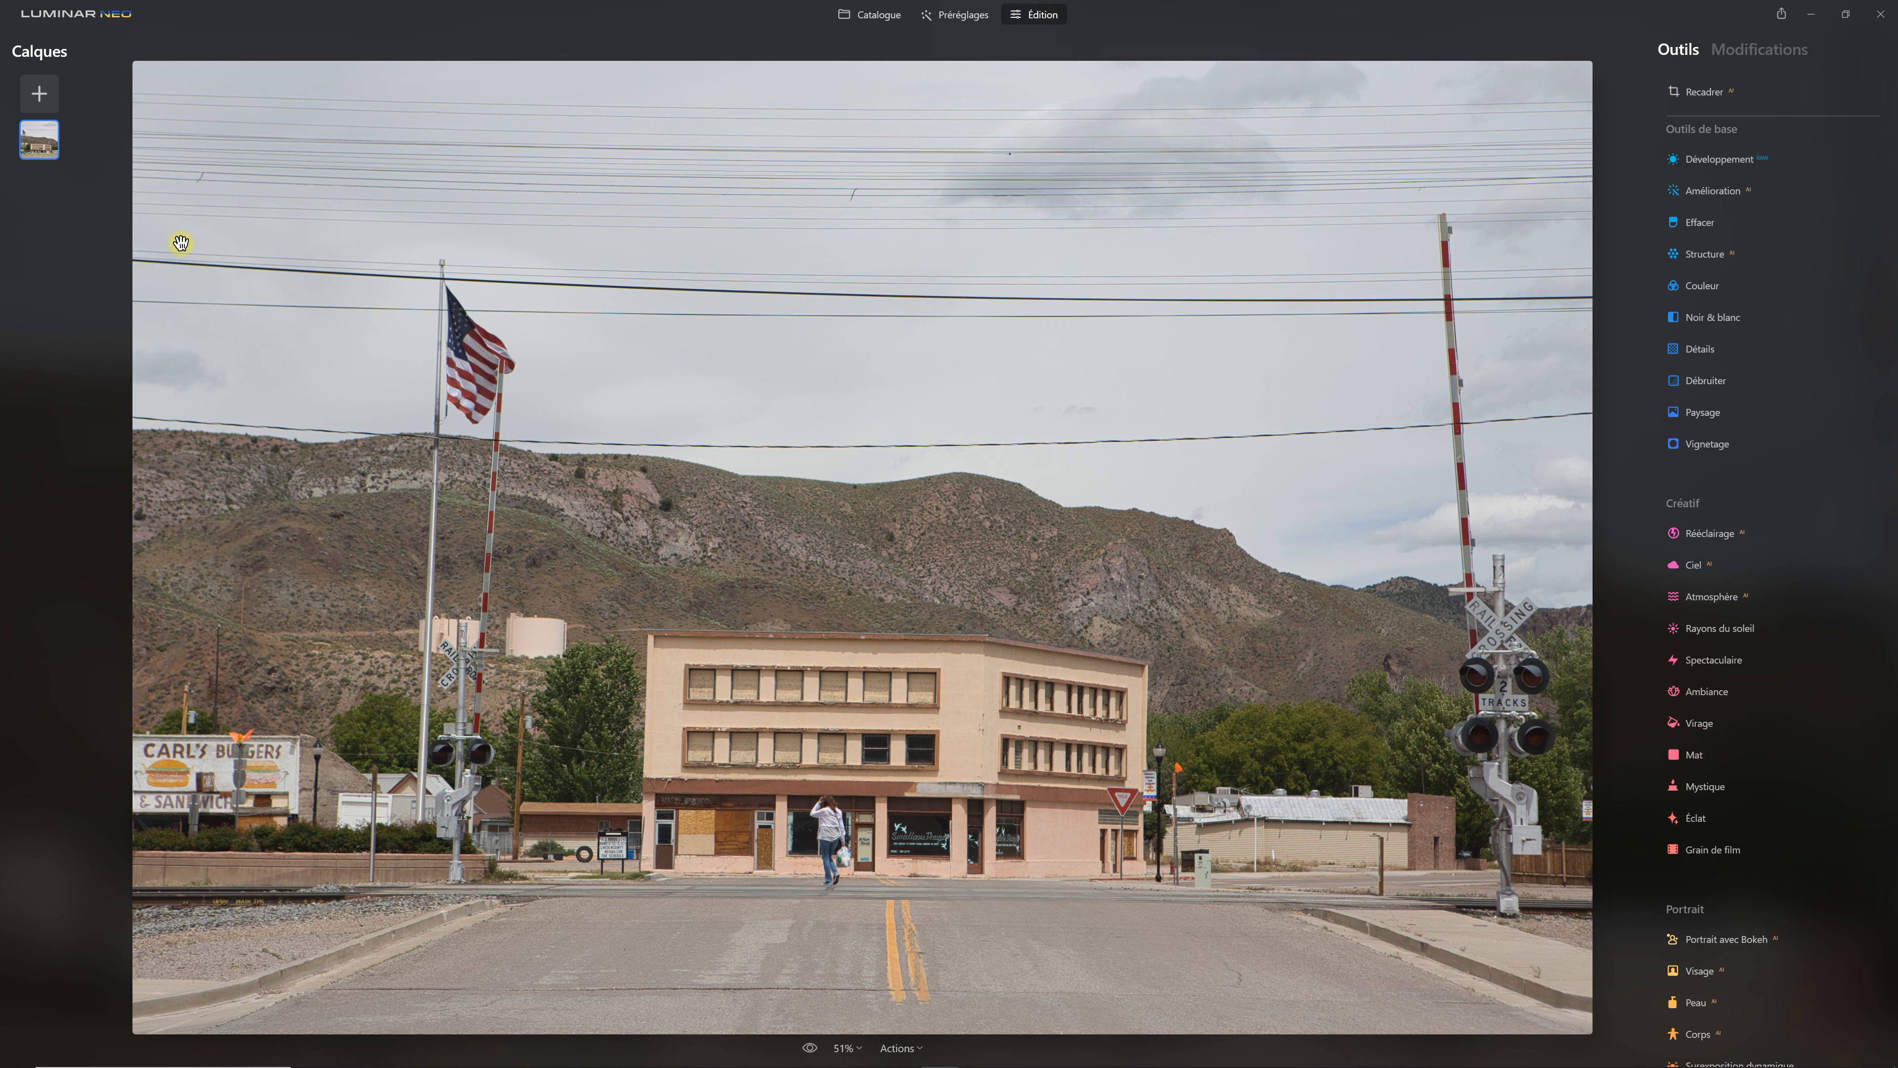
pyautogui.click(87, 16)
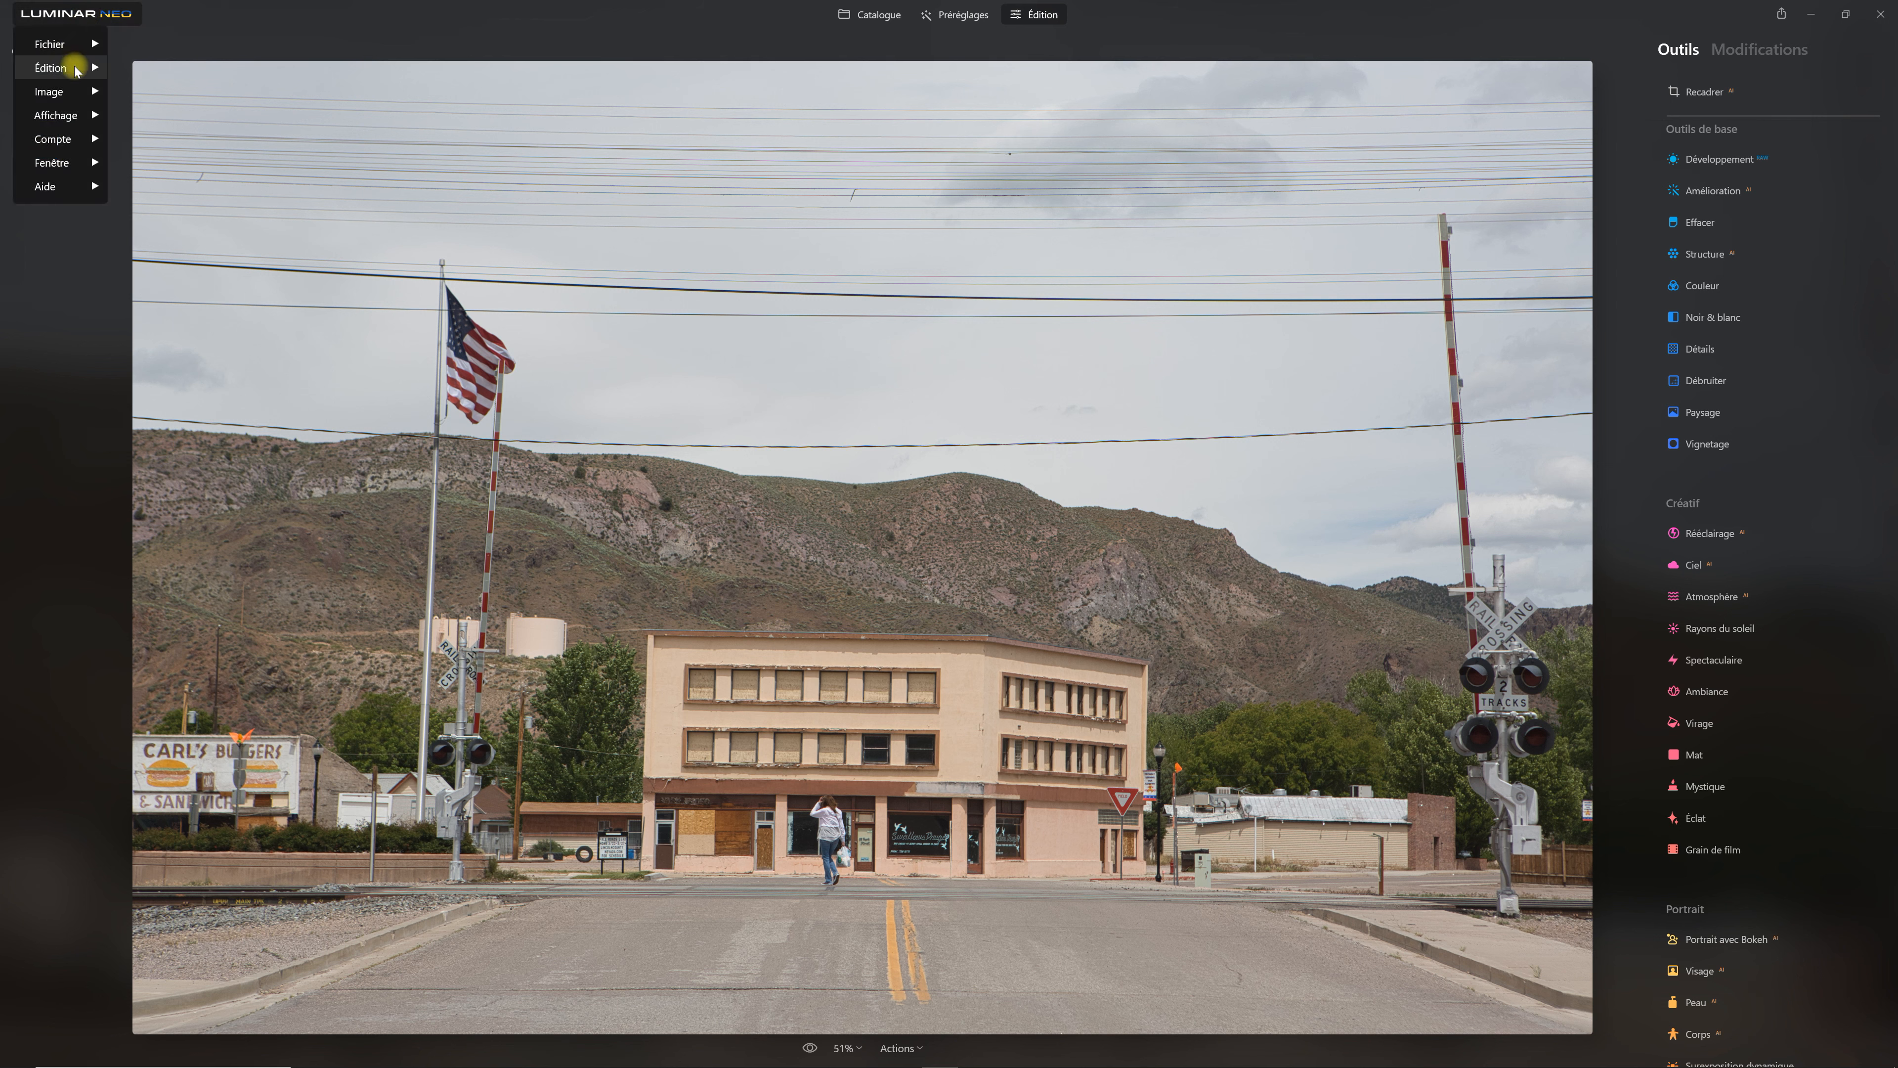
pyautogui.moveTo(83, 117)
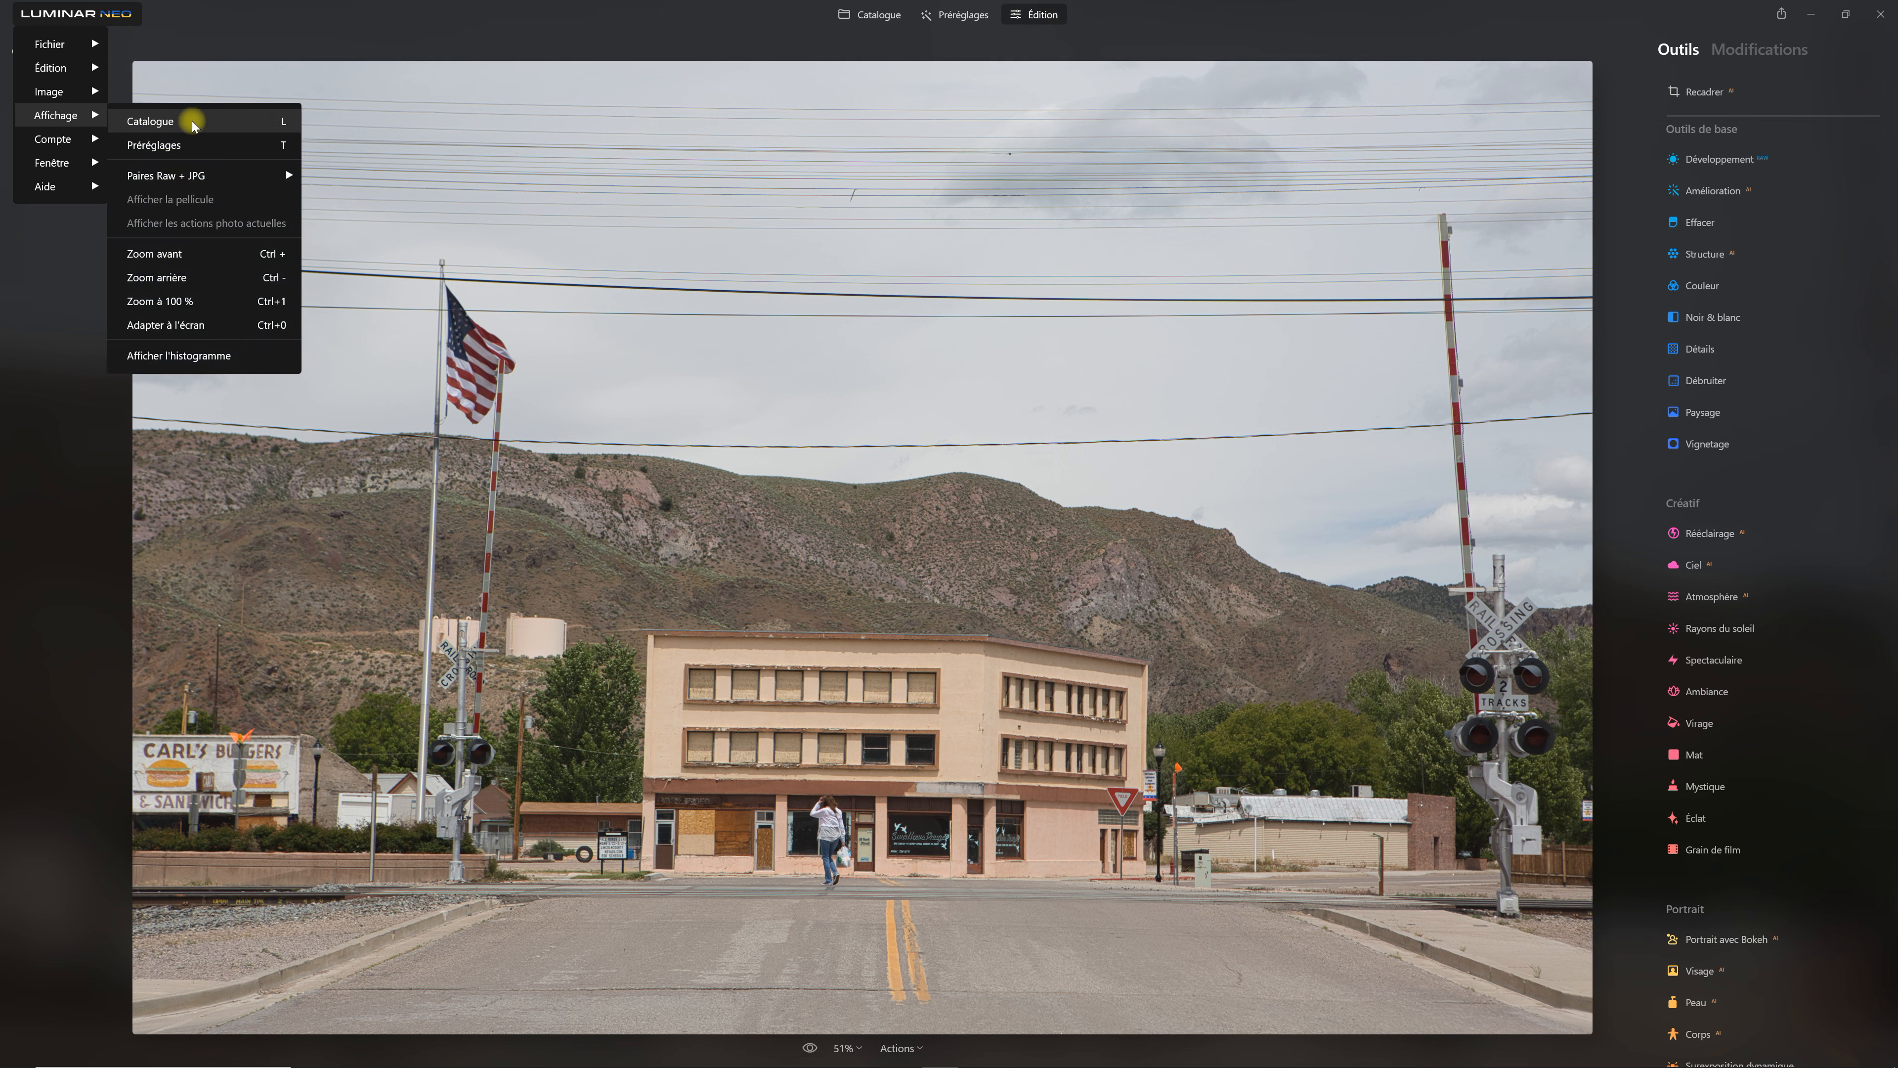
pyautogui.click(220, 359)
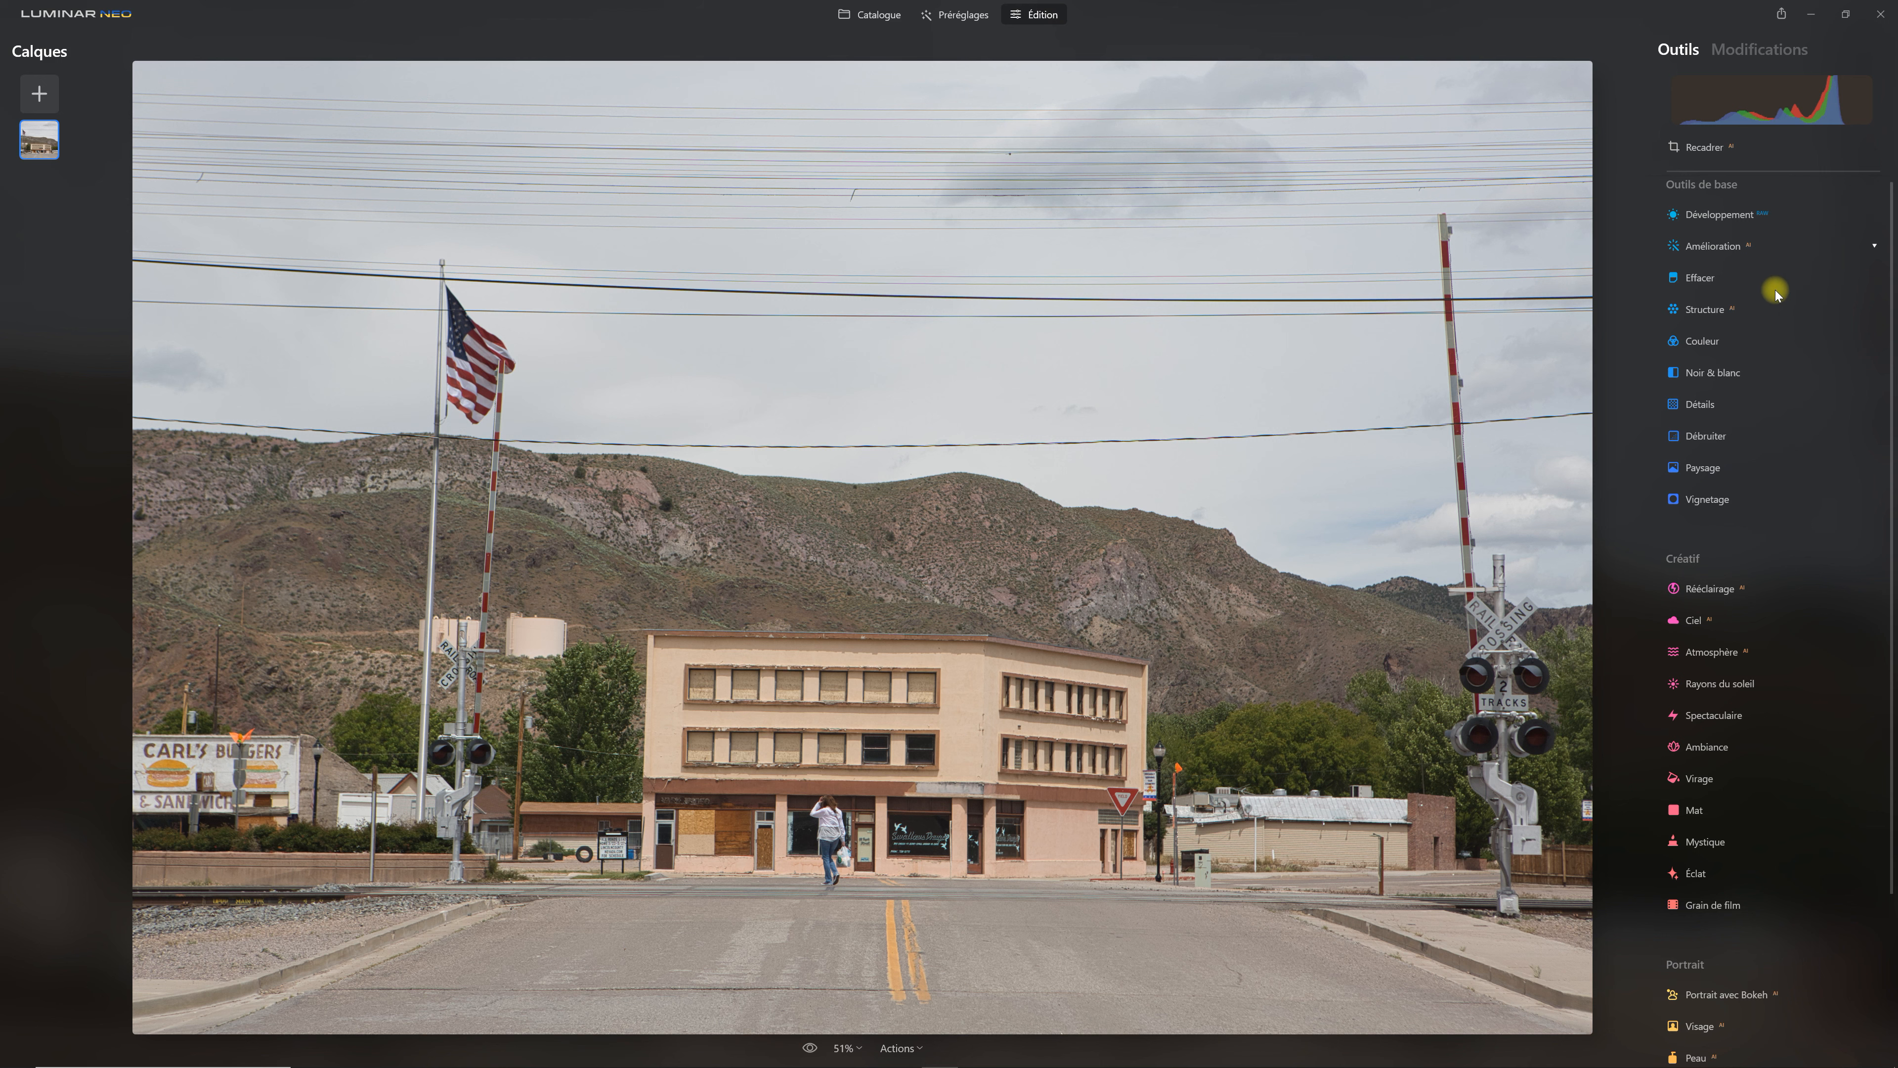
# Examine the RAW Développement sections, including Courbes, and the list of edits applied to the finished photo
pyautogui.click(1734, 216)
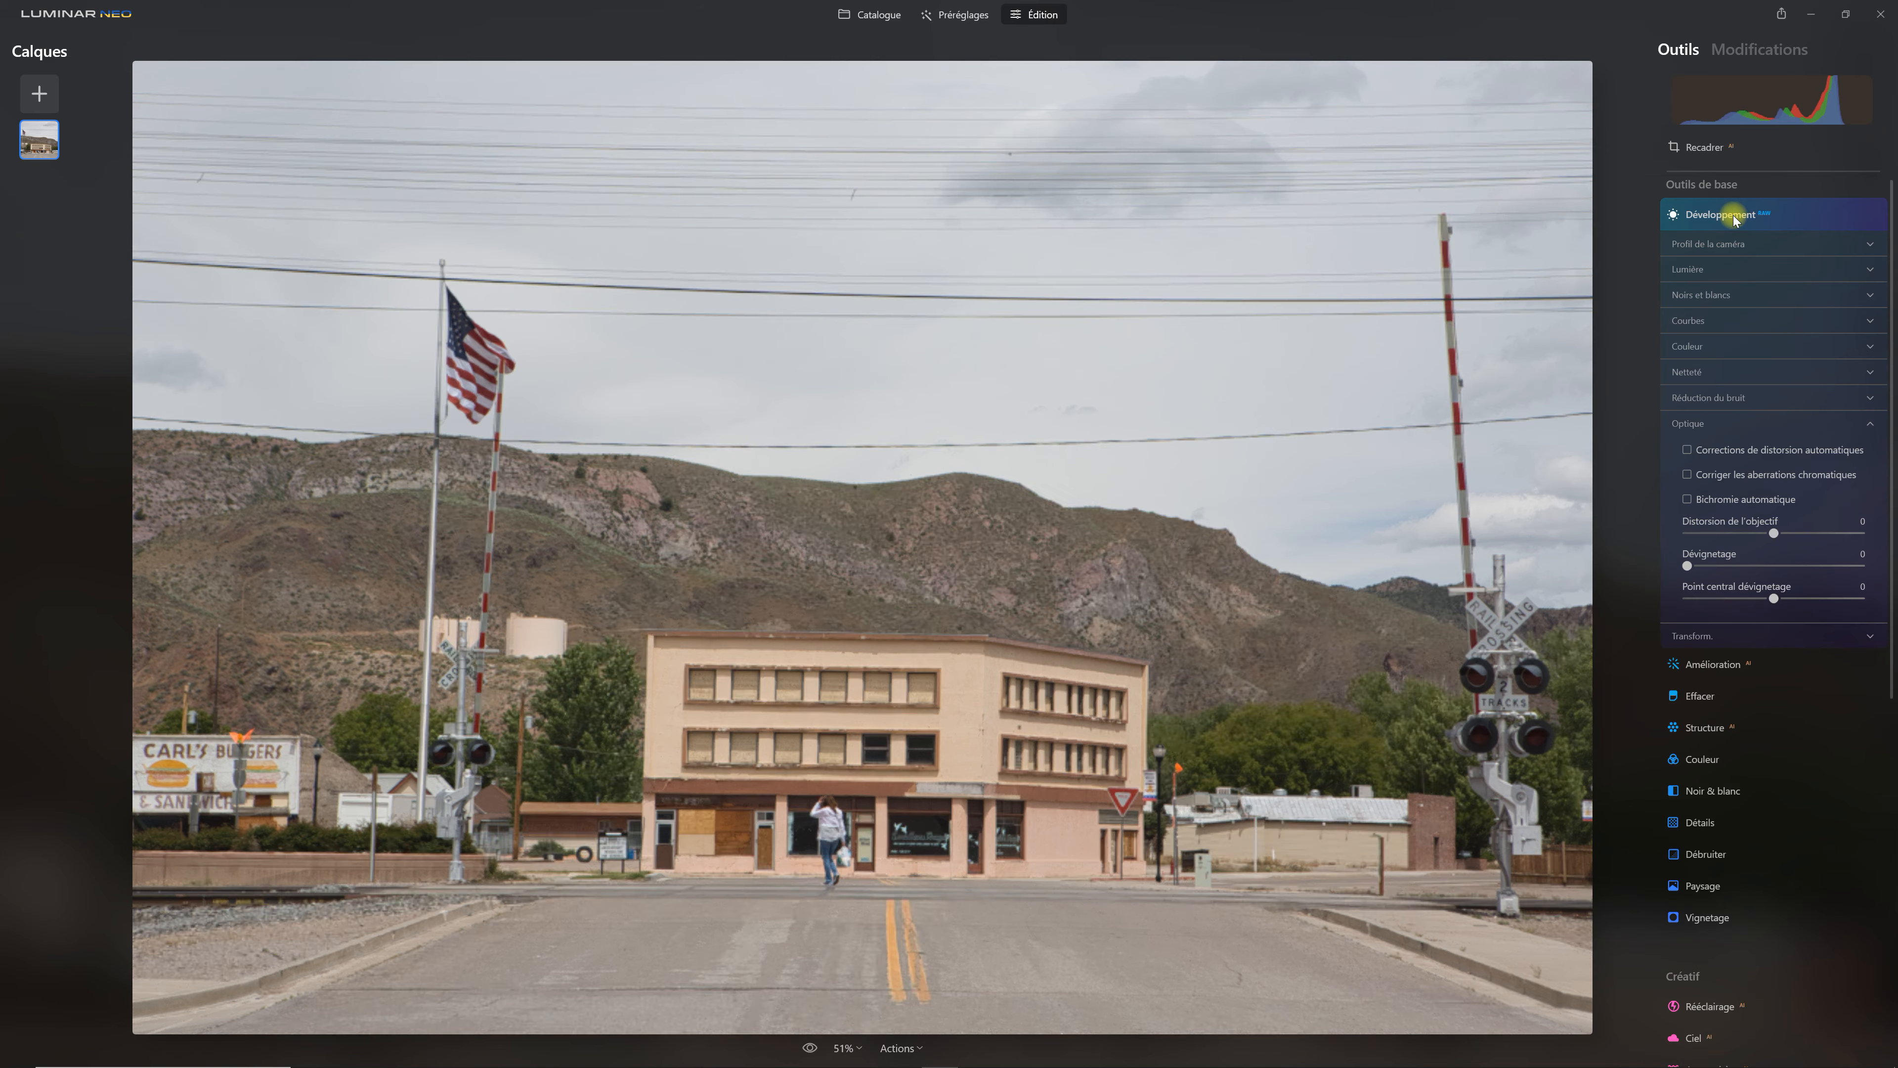
pyautogui.click(1870, 321)
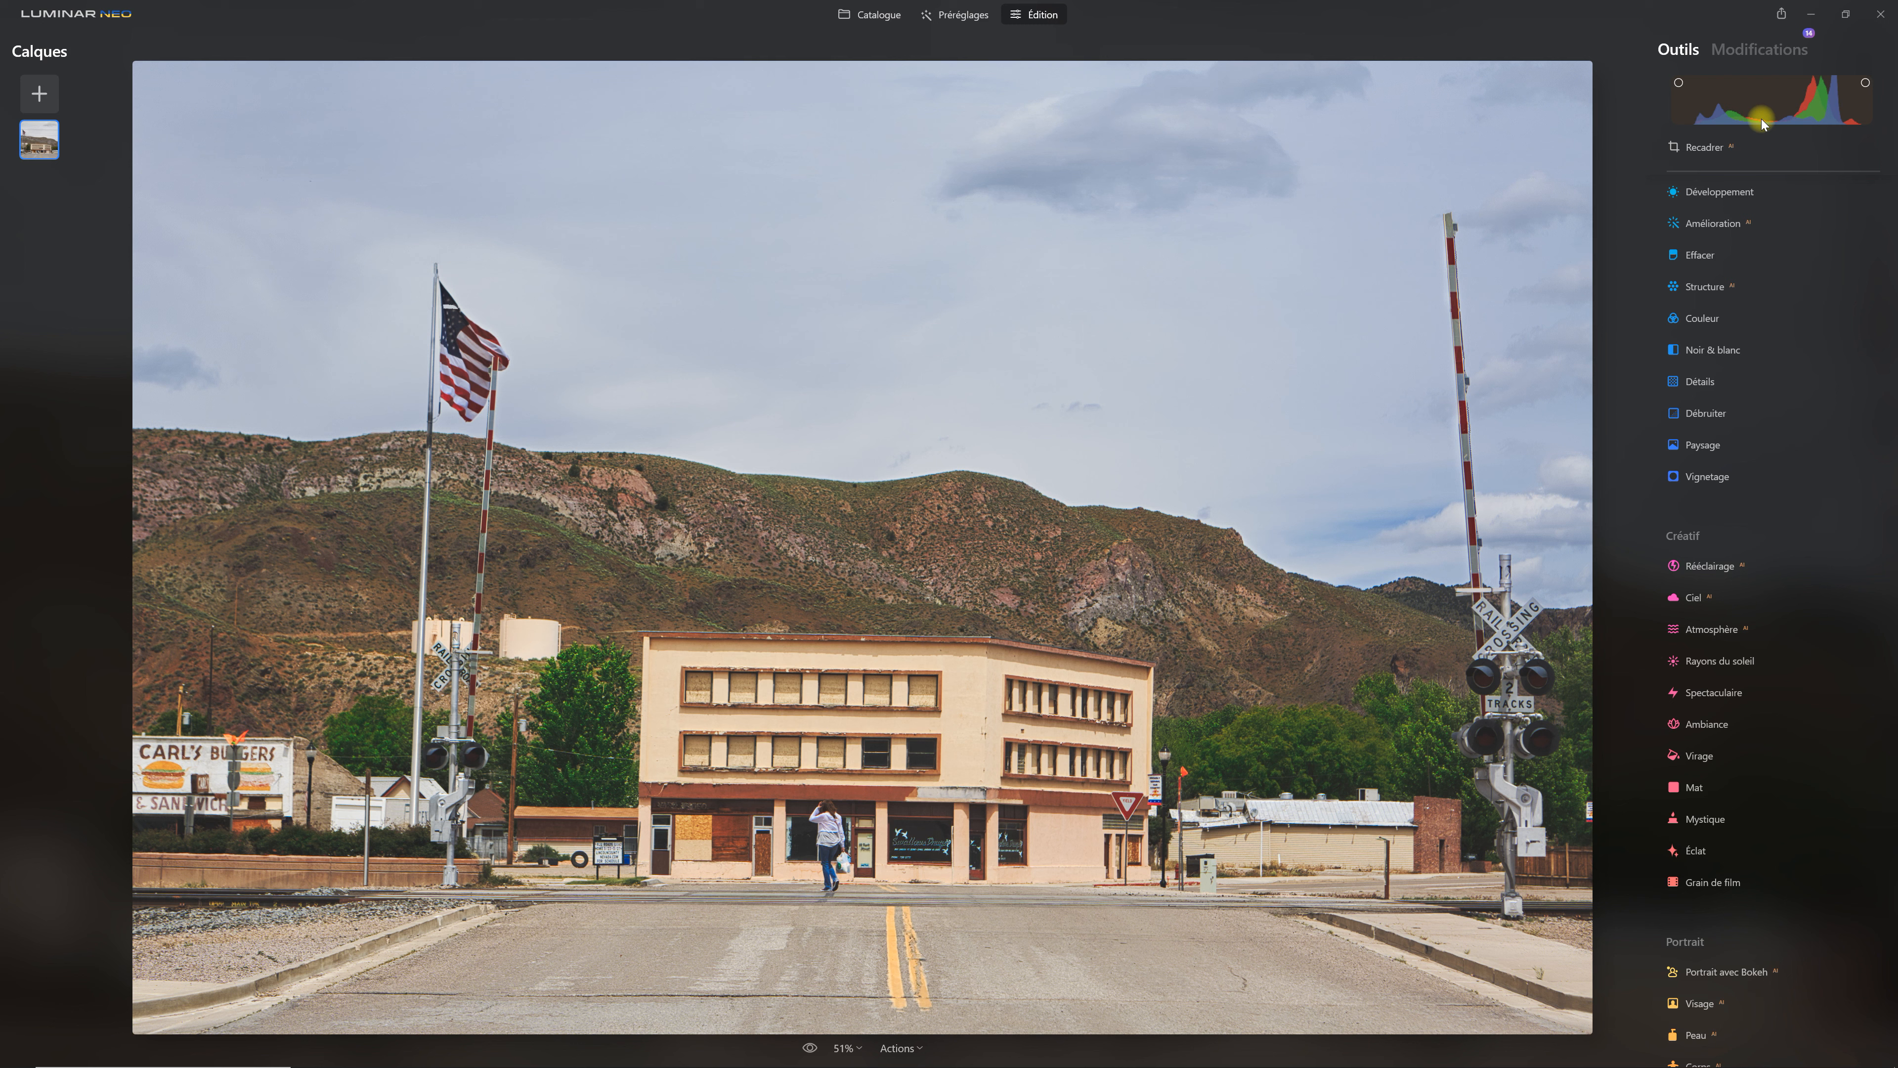
pyautogui.click(1768, 50)
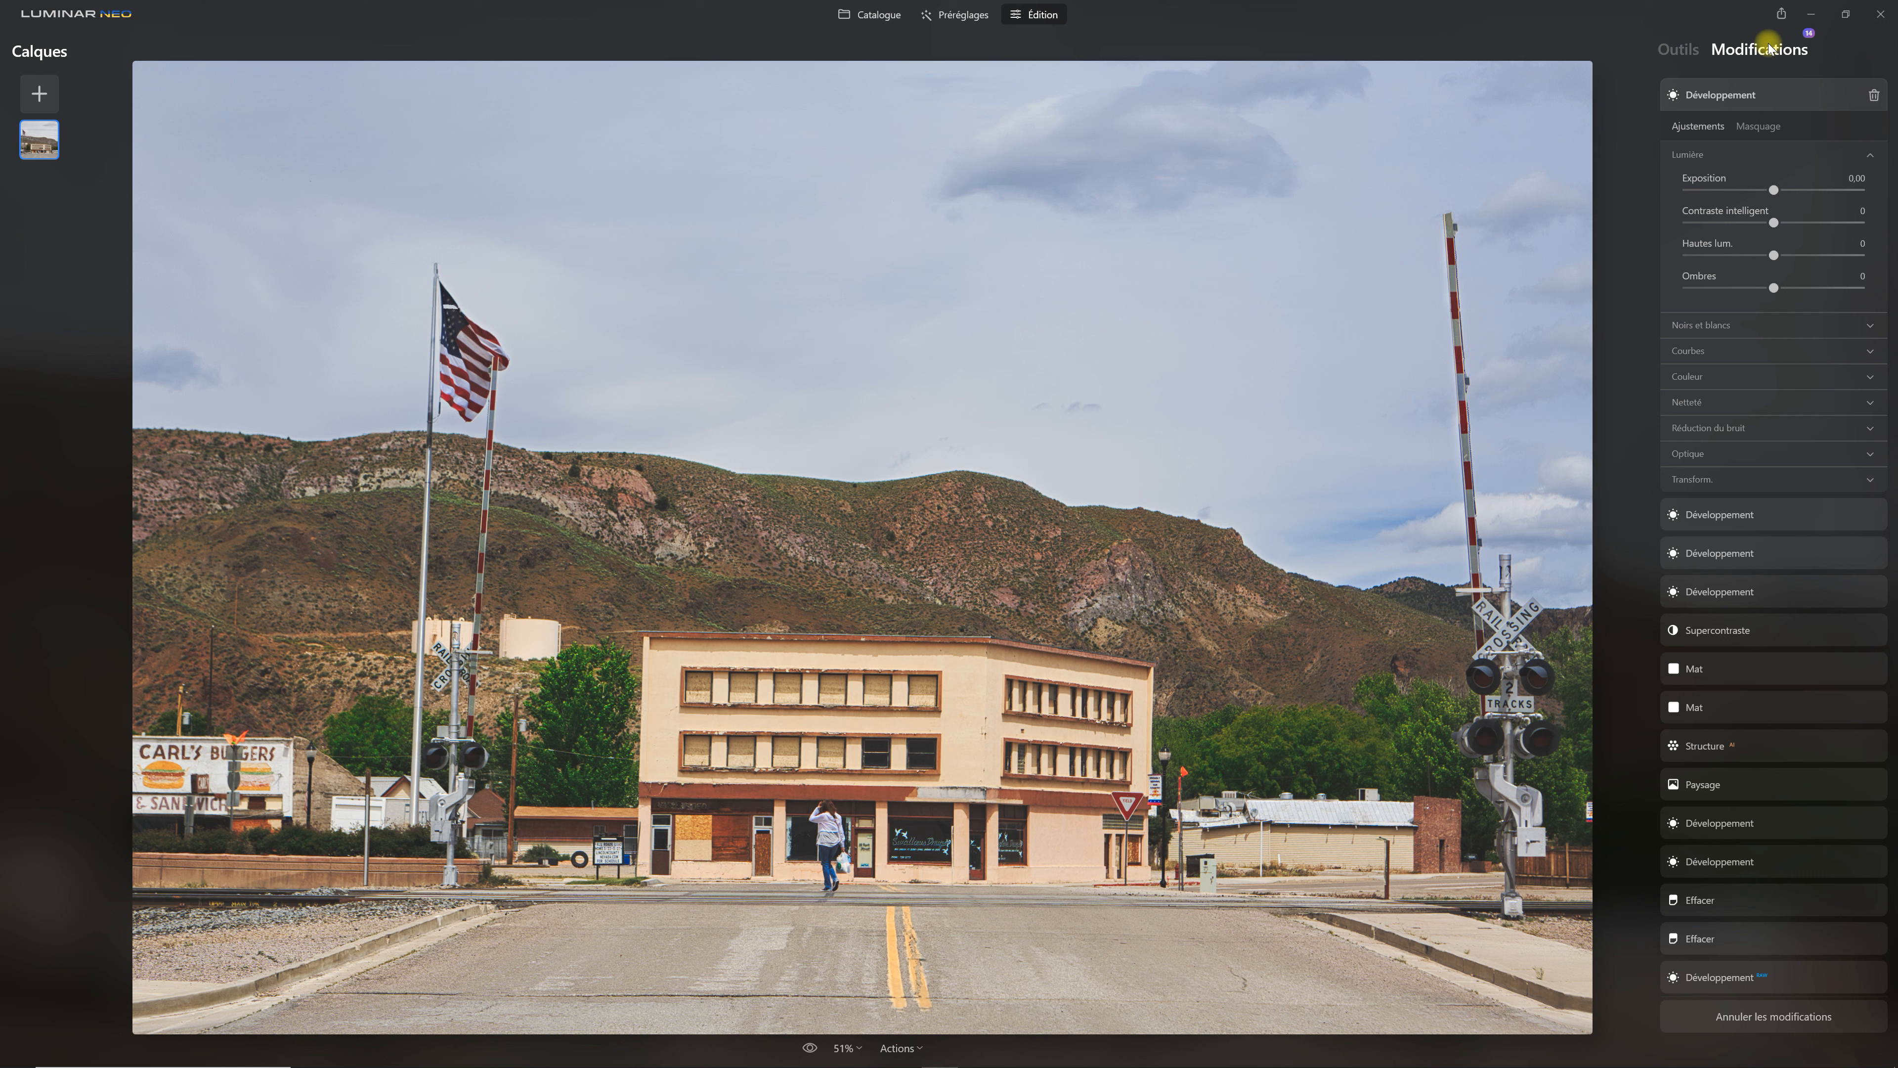
pyautogui.click(1685, 46)
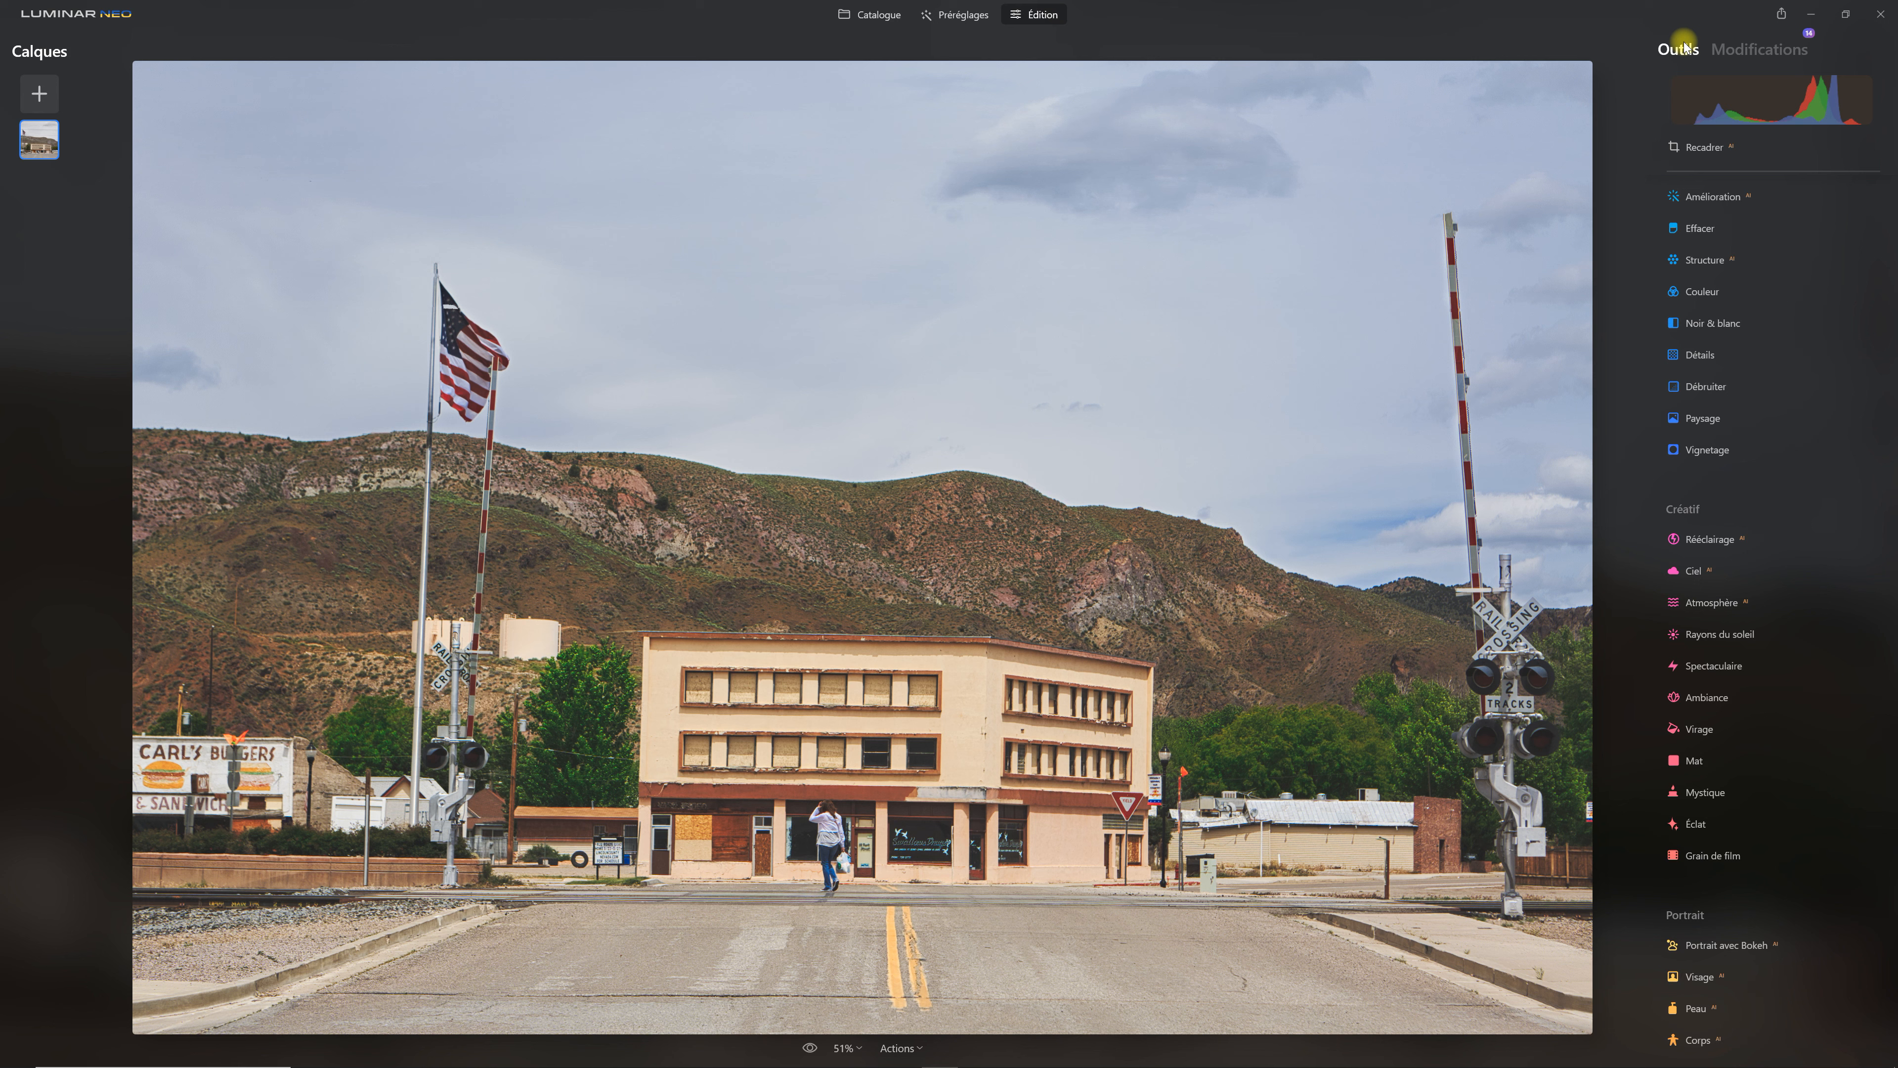
# Try the Blancs adjustment in a new Développement edit on the finished photo
pyautogui.scroll(1, 1814, 280)
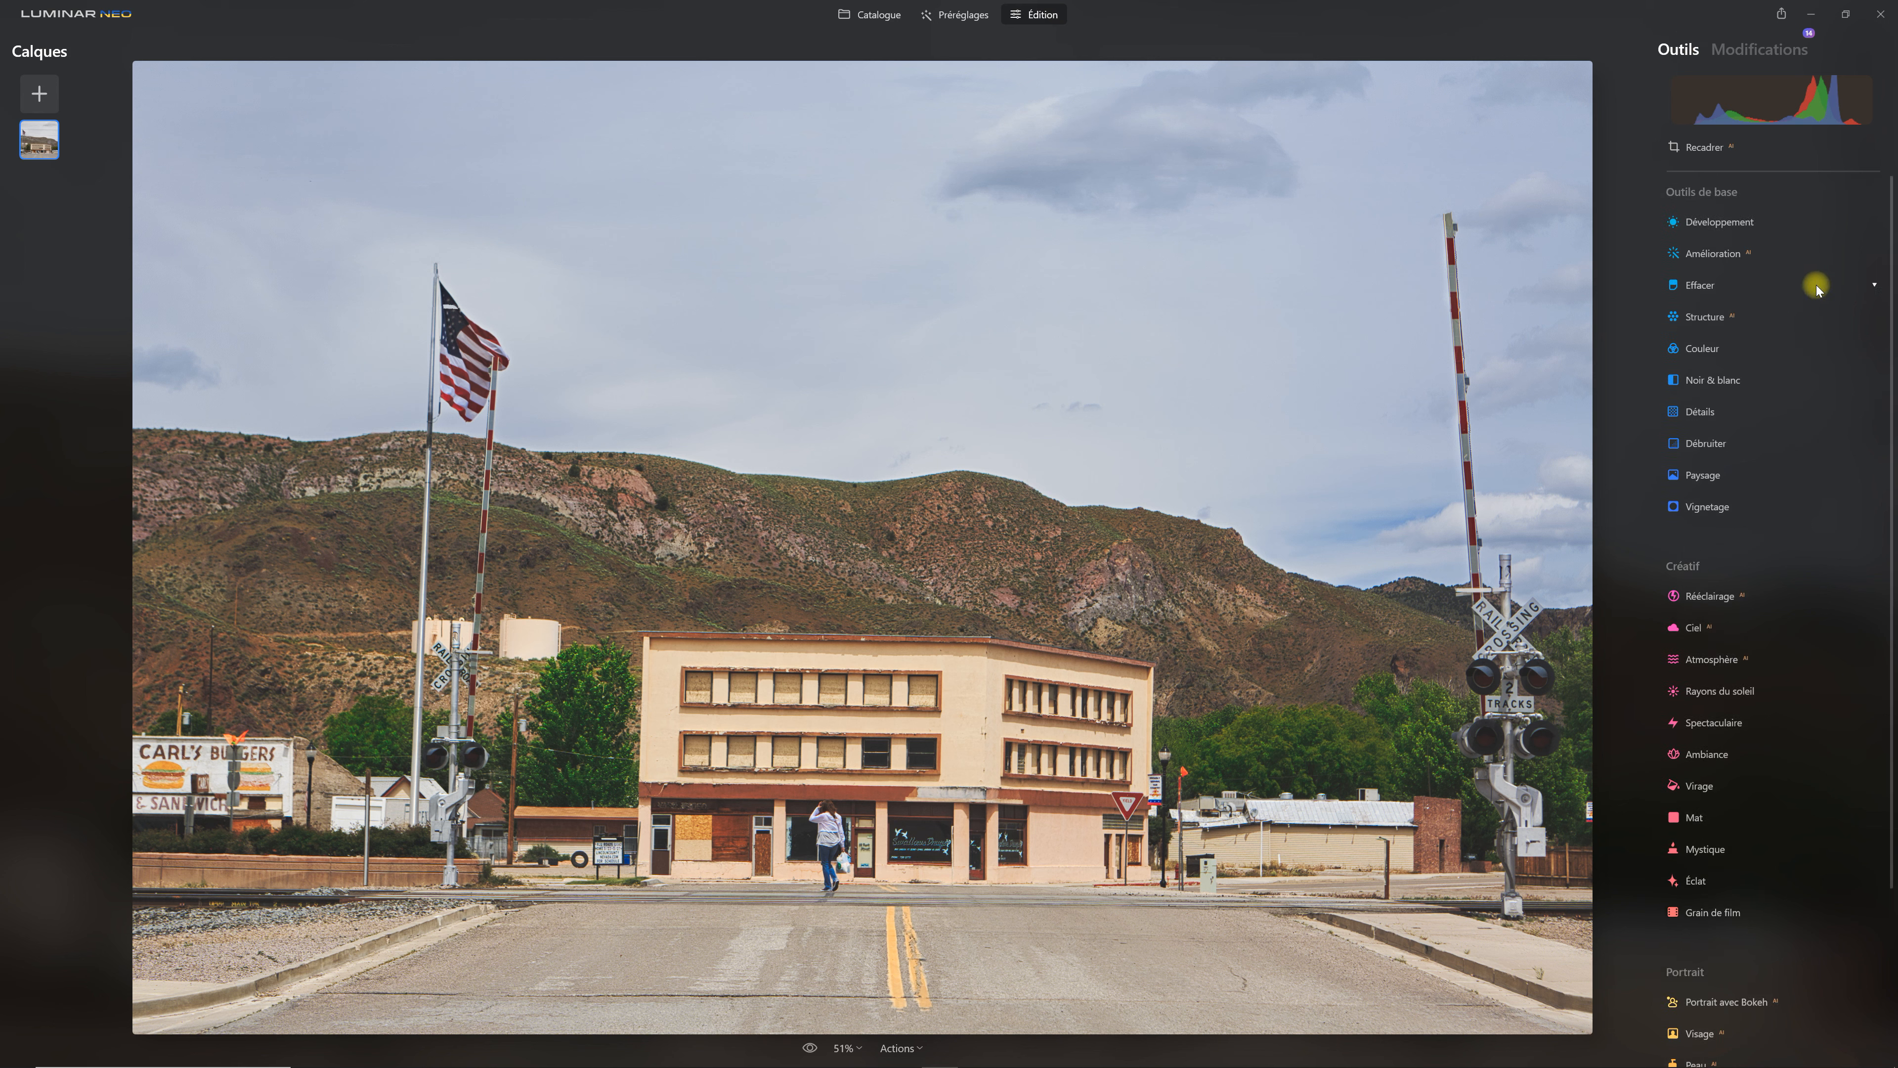
pyautogui.click(1731, 224)
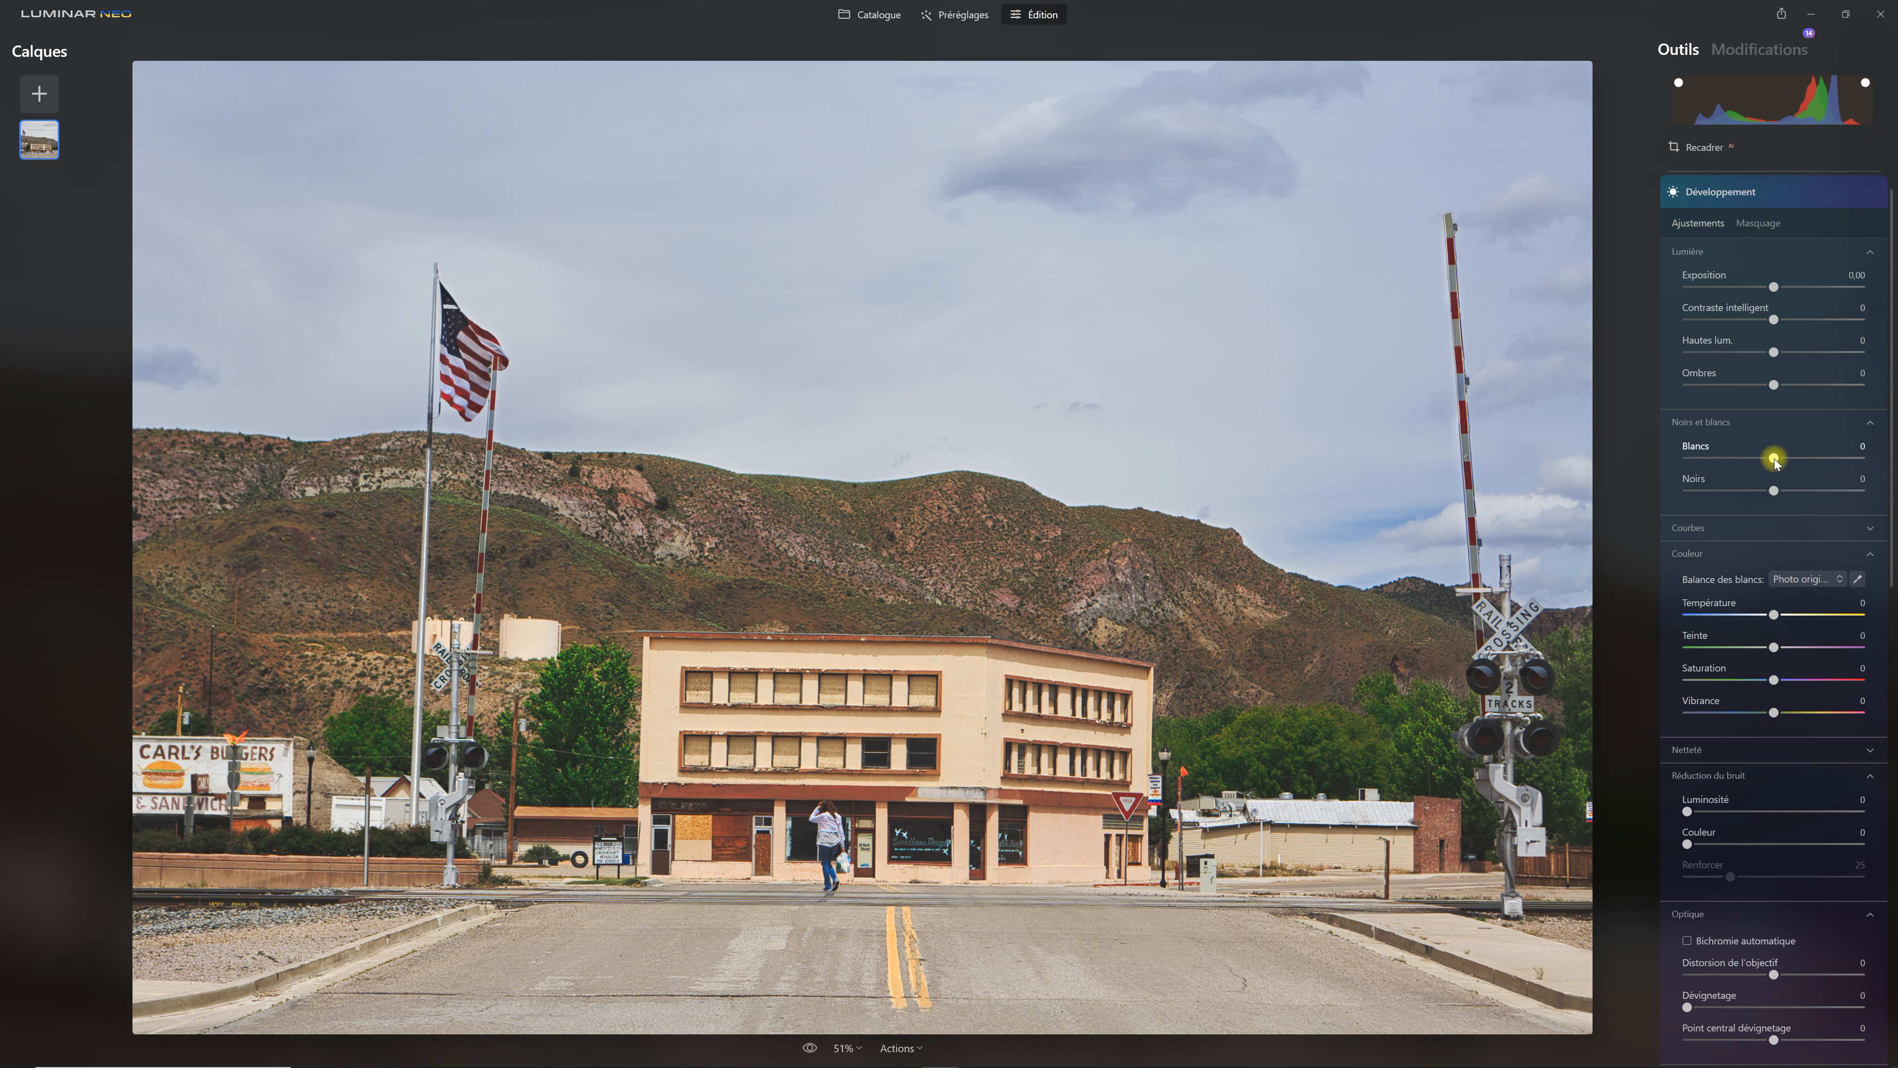
pyautogui.moveTo(1783, 465); pyautogui.dragTo(1744, 493)
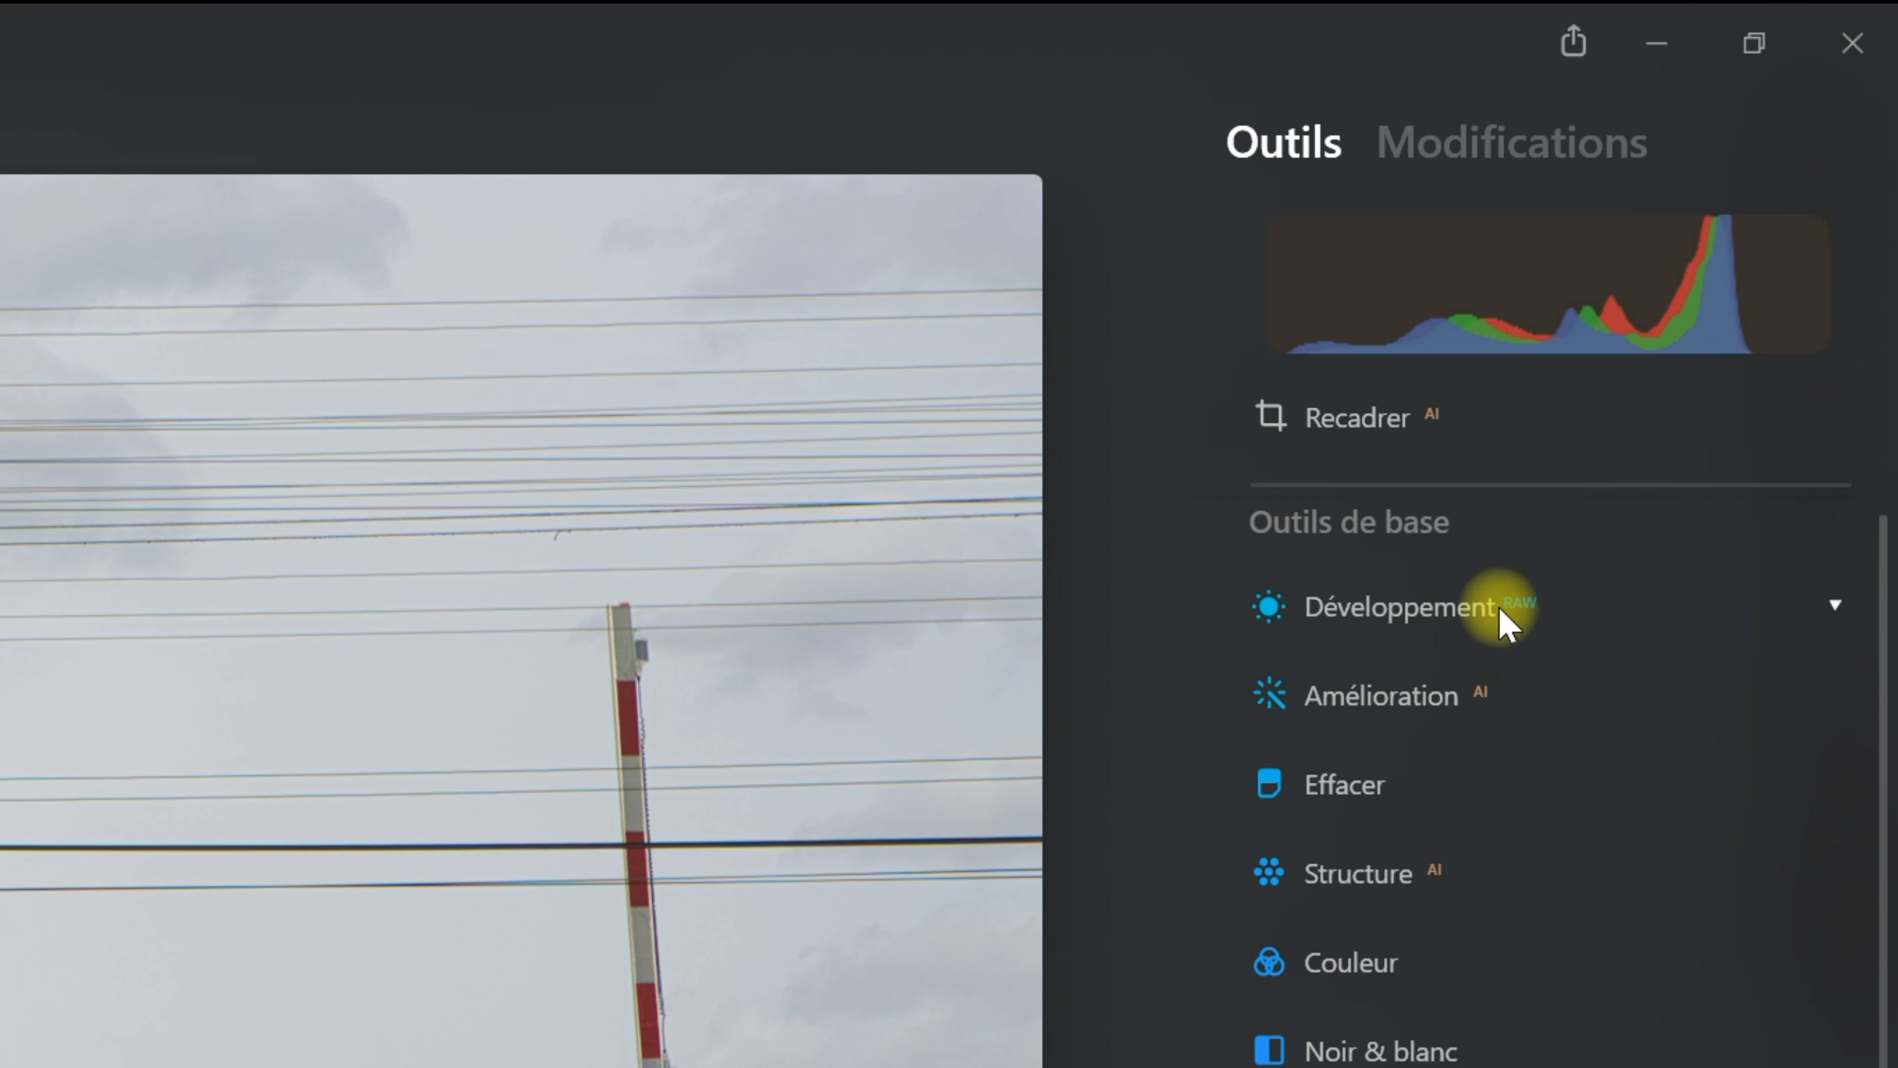
# Set the RAW Développement camera profile to Camera Landscape
pyautogui.click(1837, 607)
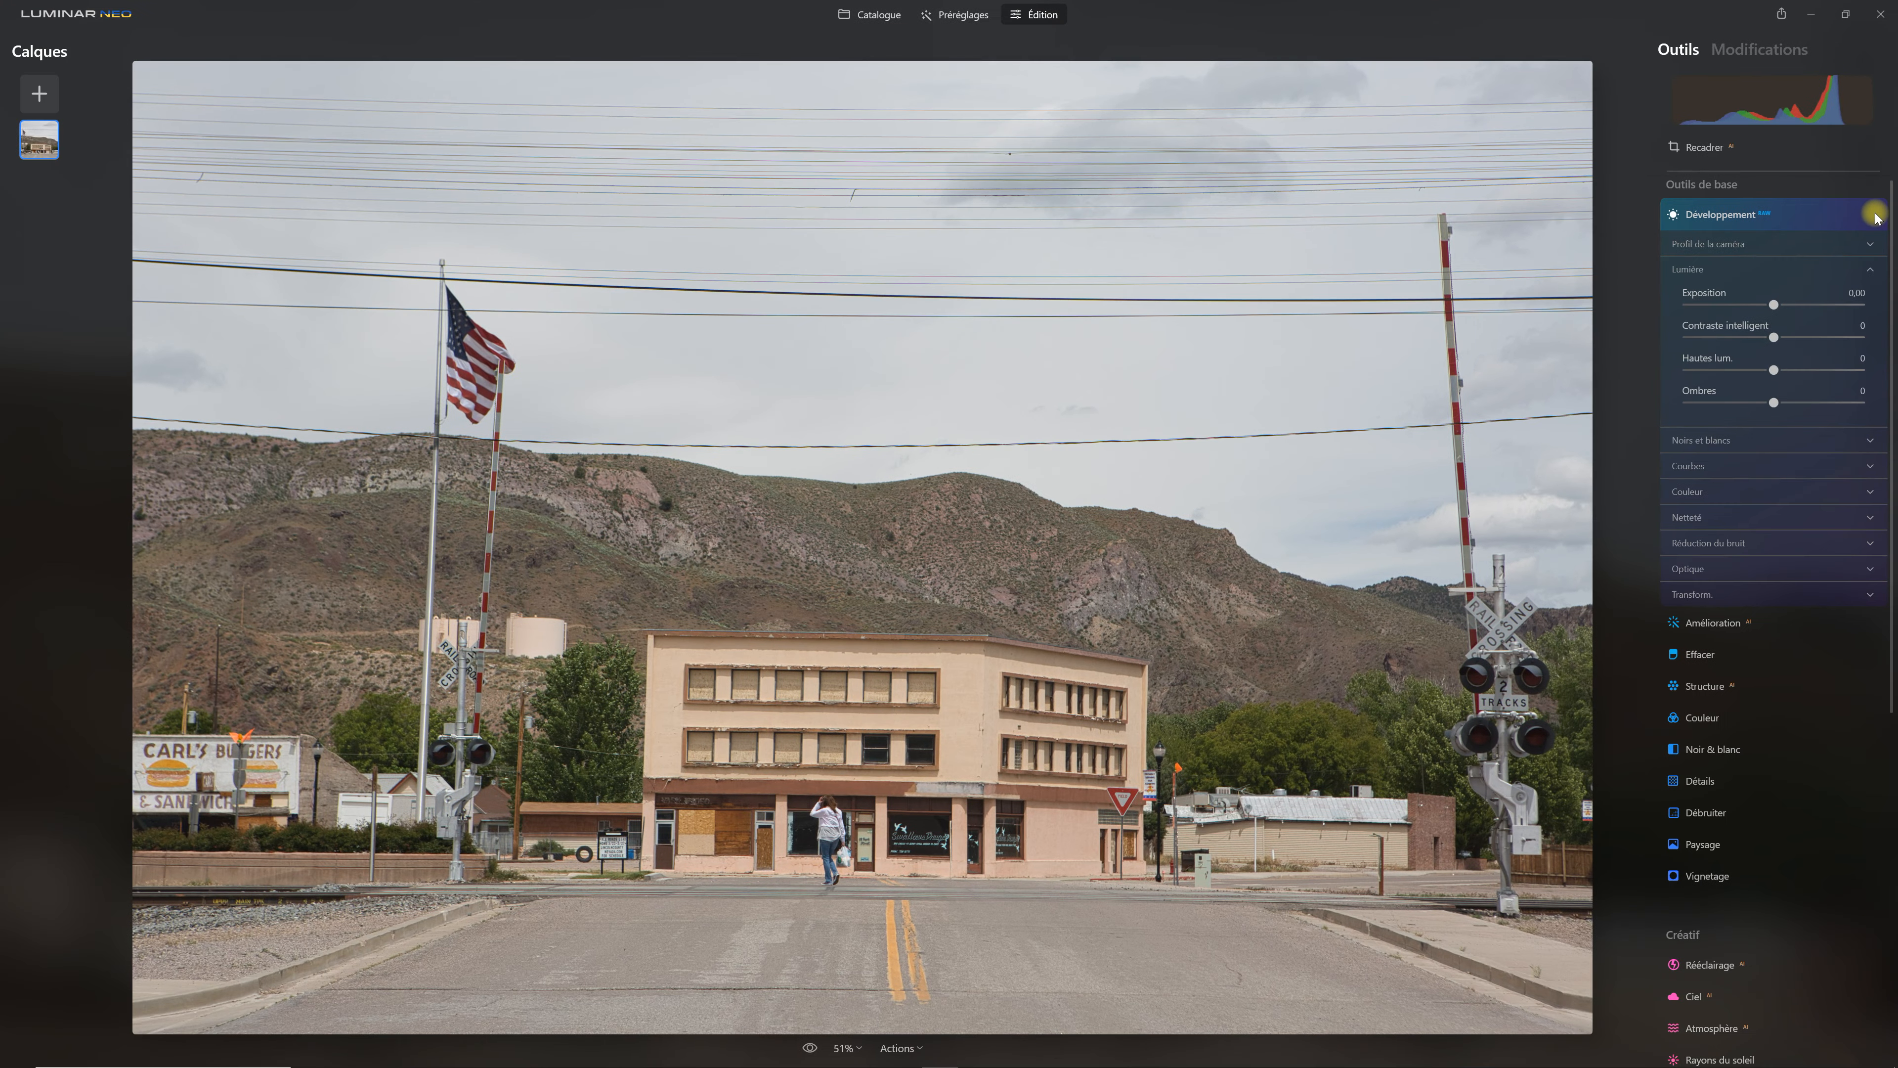
pyautogui.click(1874, 246)
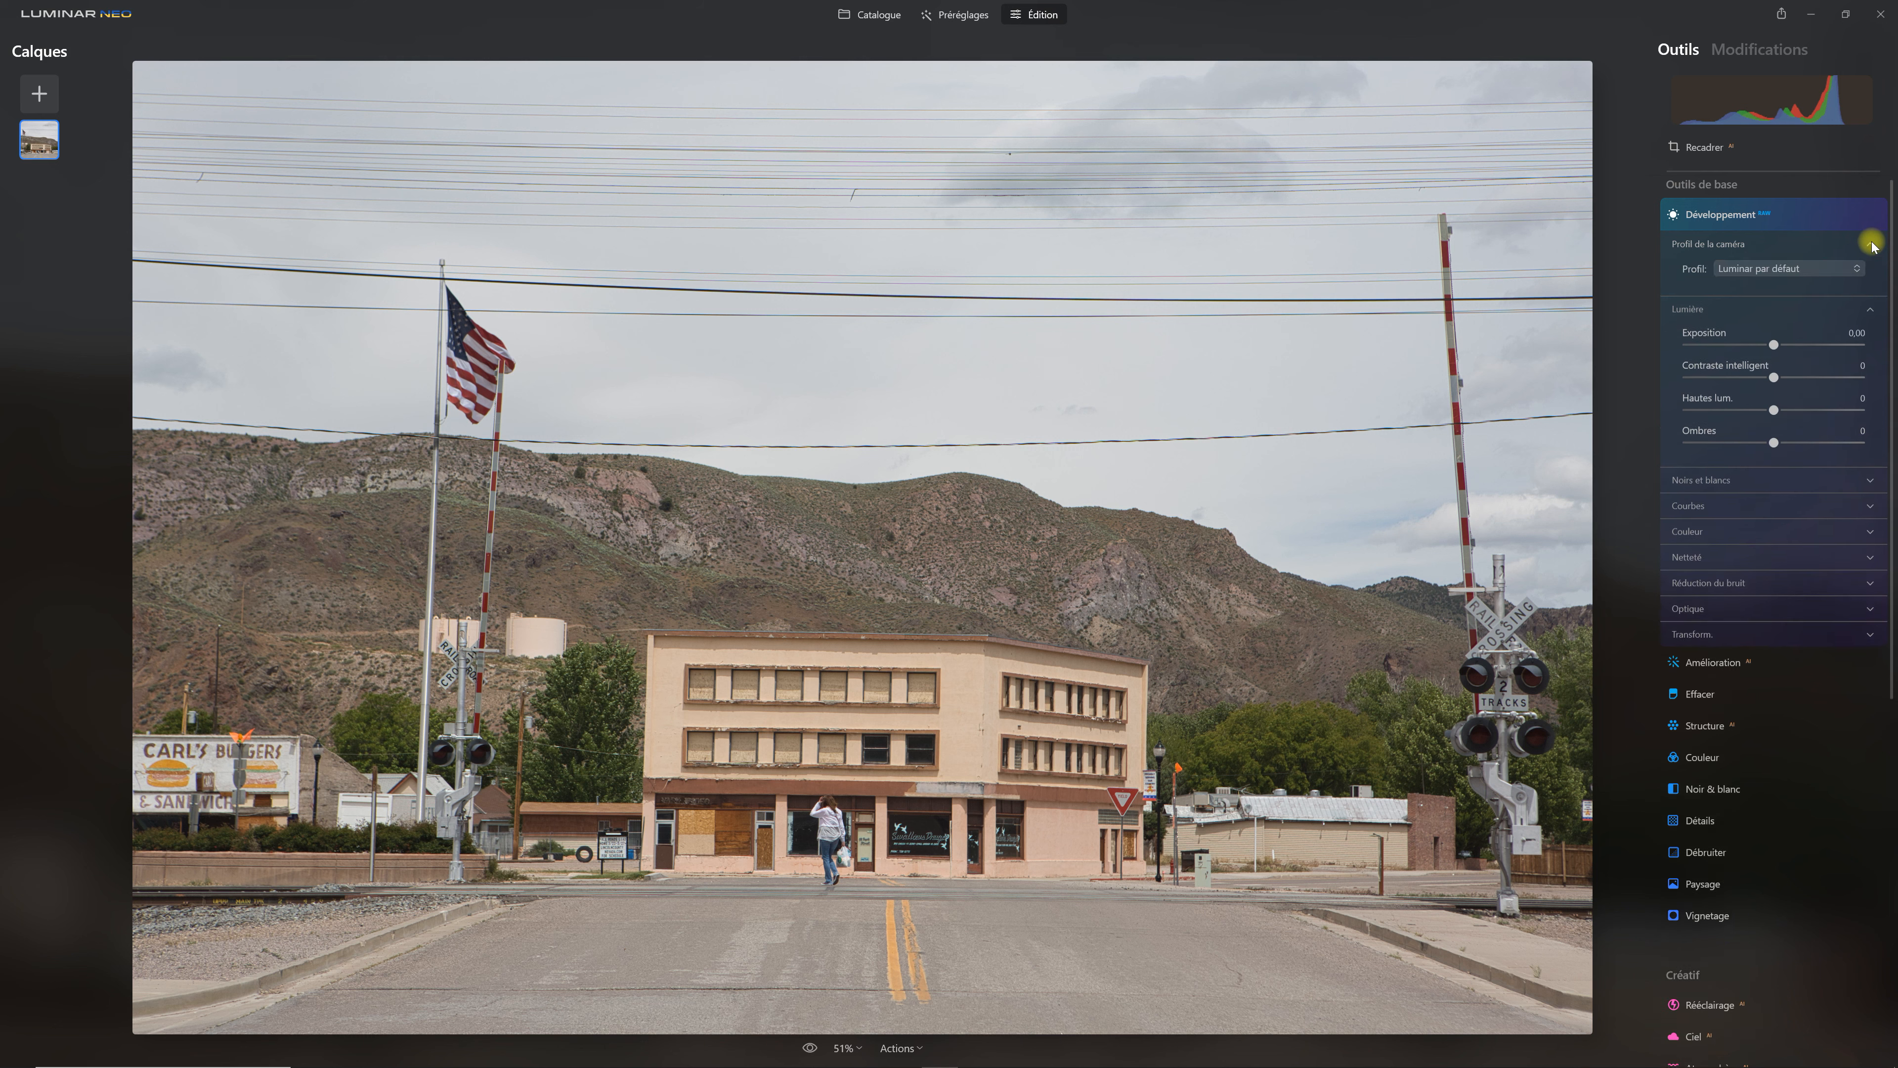
pyautogui.click(1857, 271)
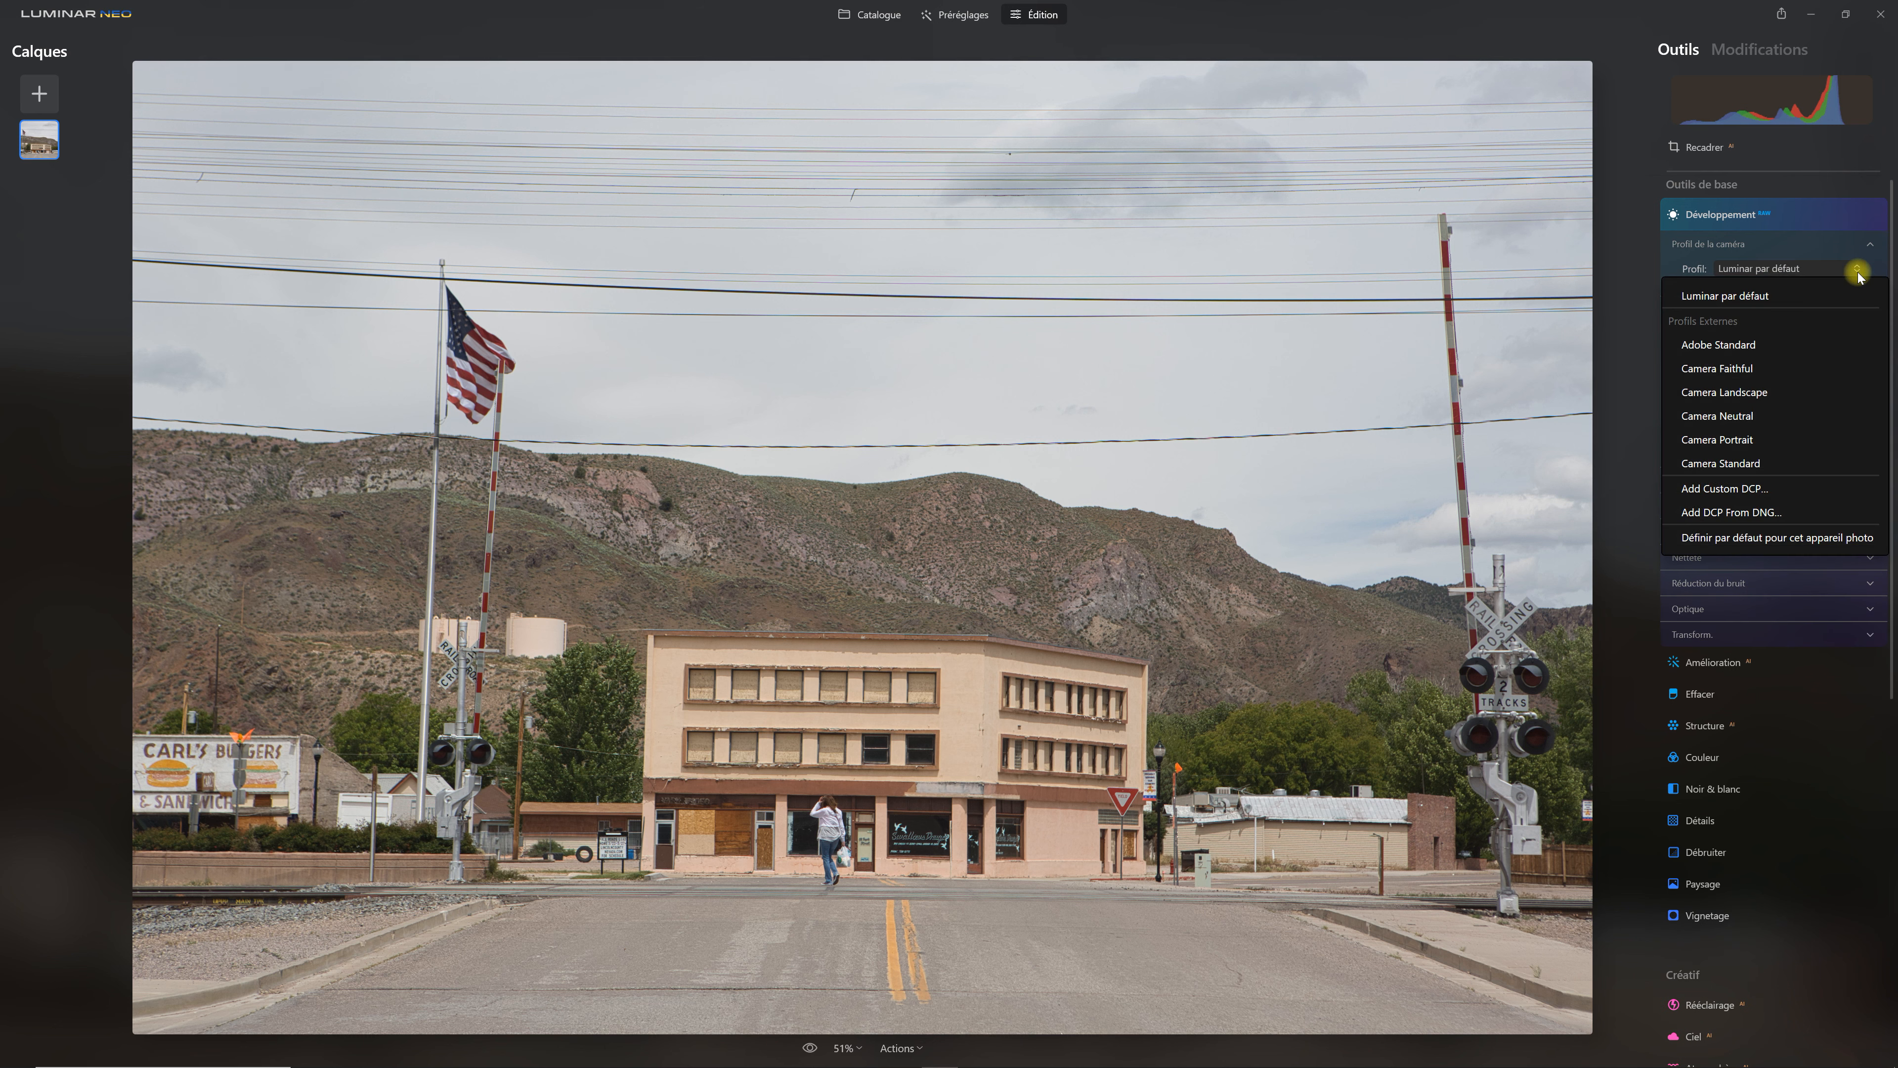
pyautogui.click(1790, 391)
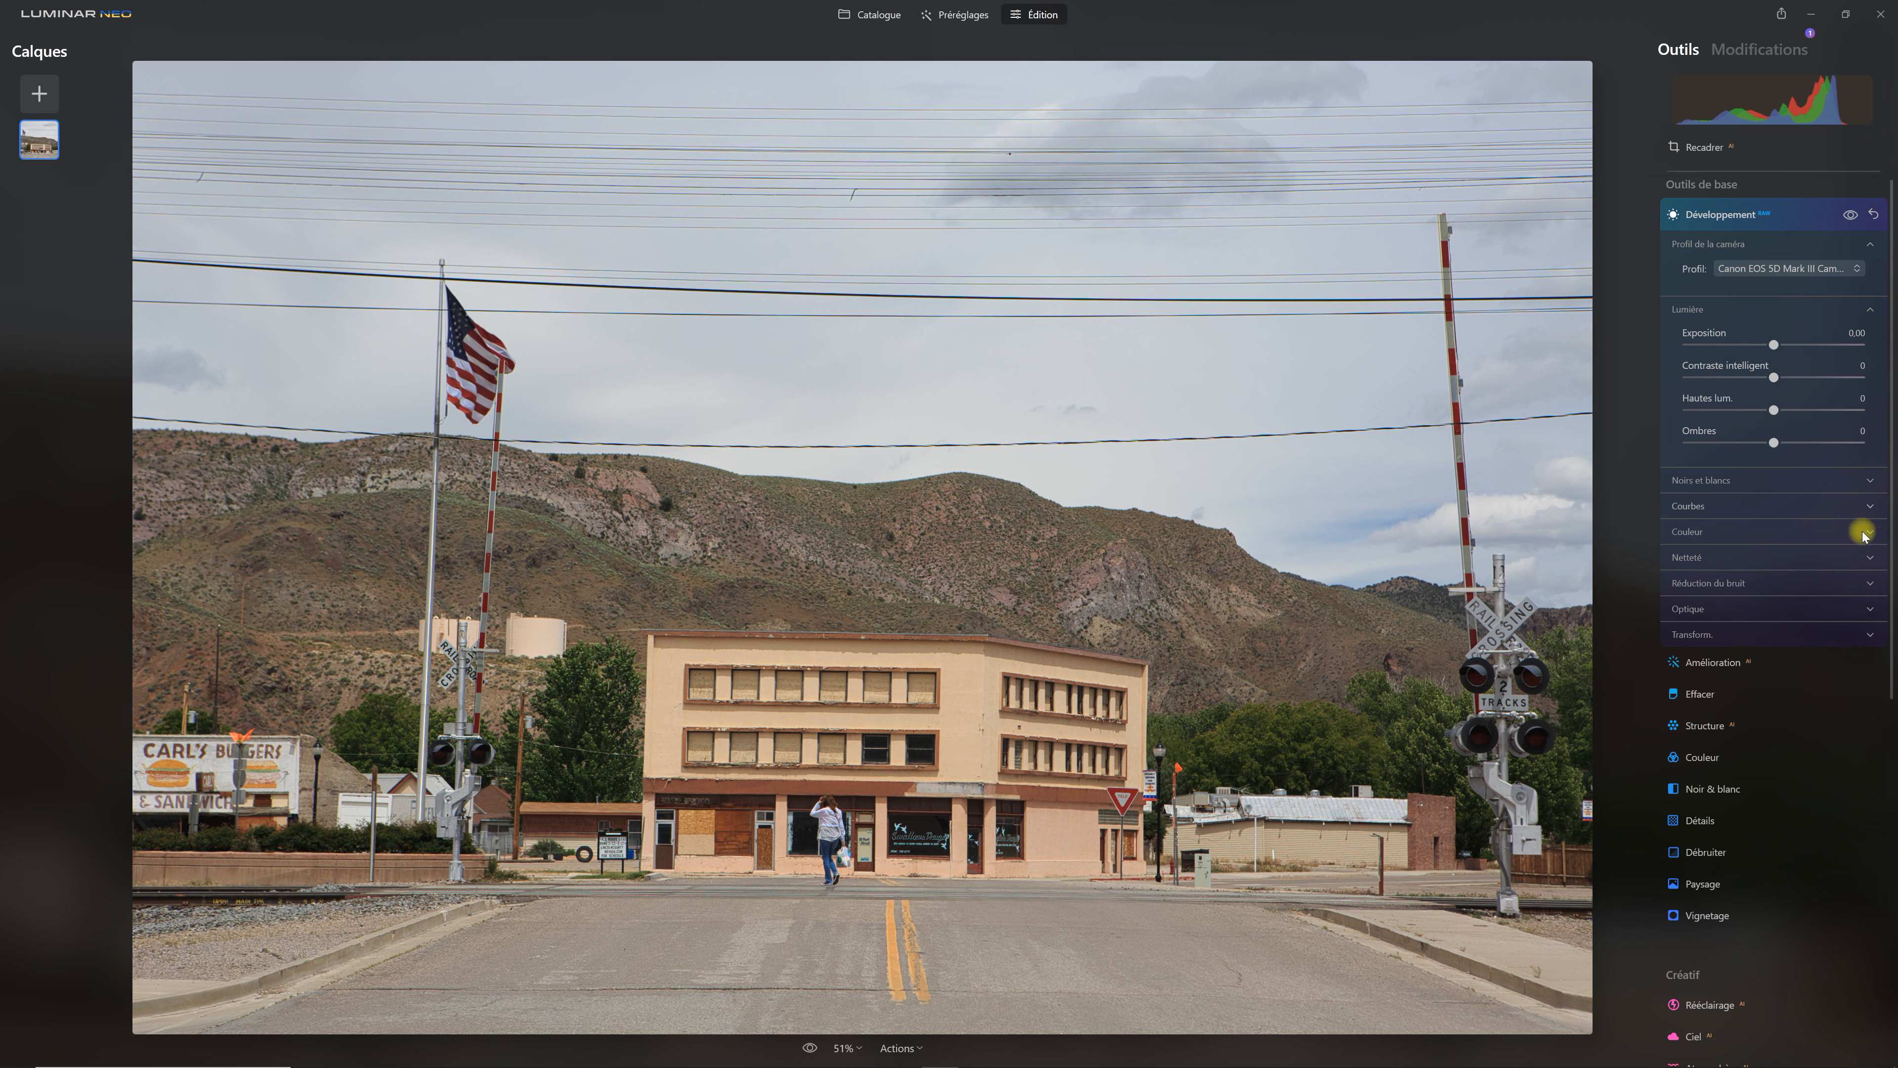
# Enable automatic distortion correction and chromatic aberration correction in the RAW optics settings, and close Développement
pyautogui.click(1870, 608)
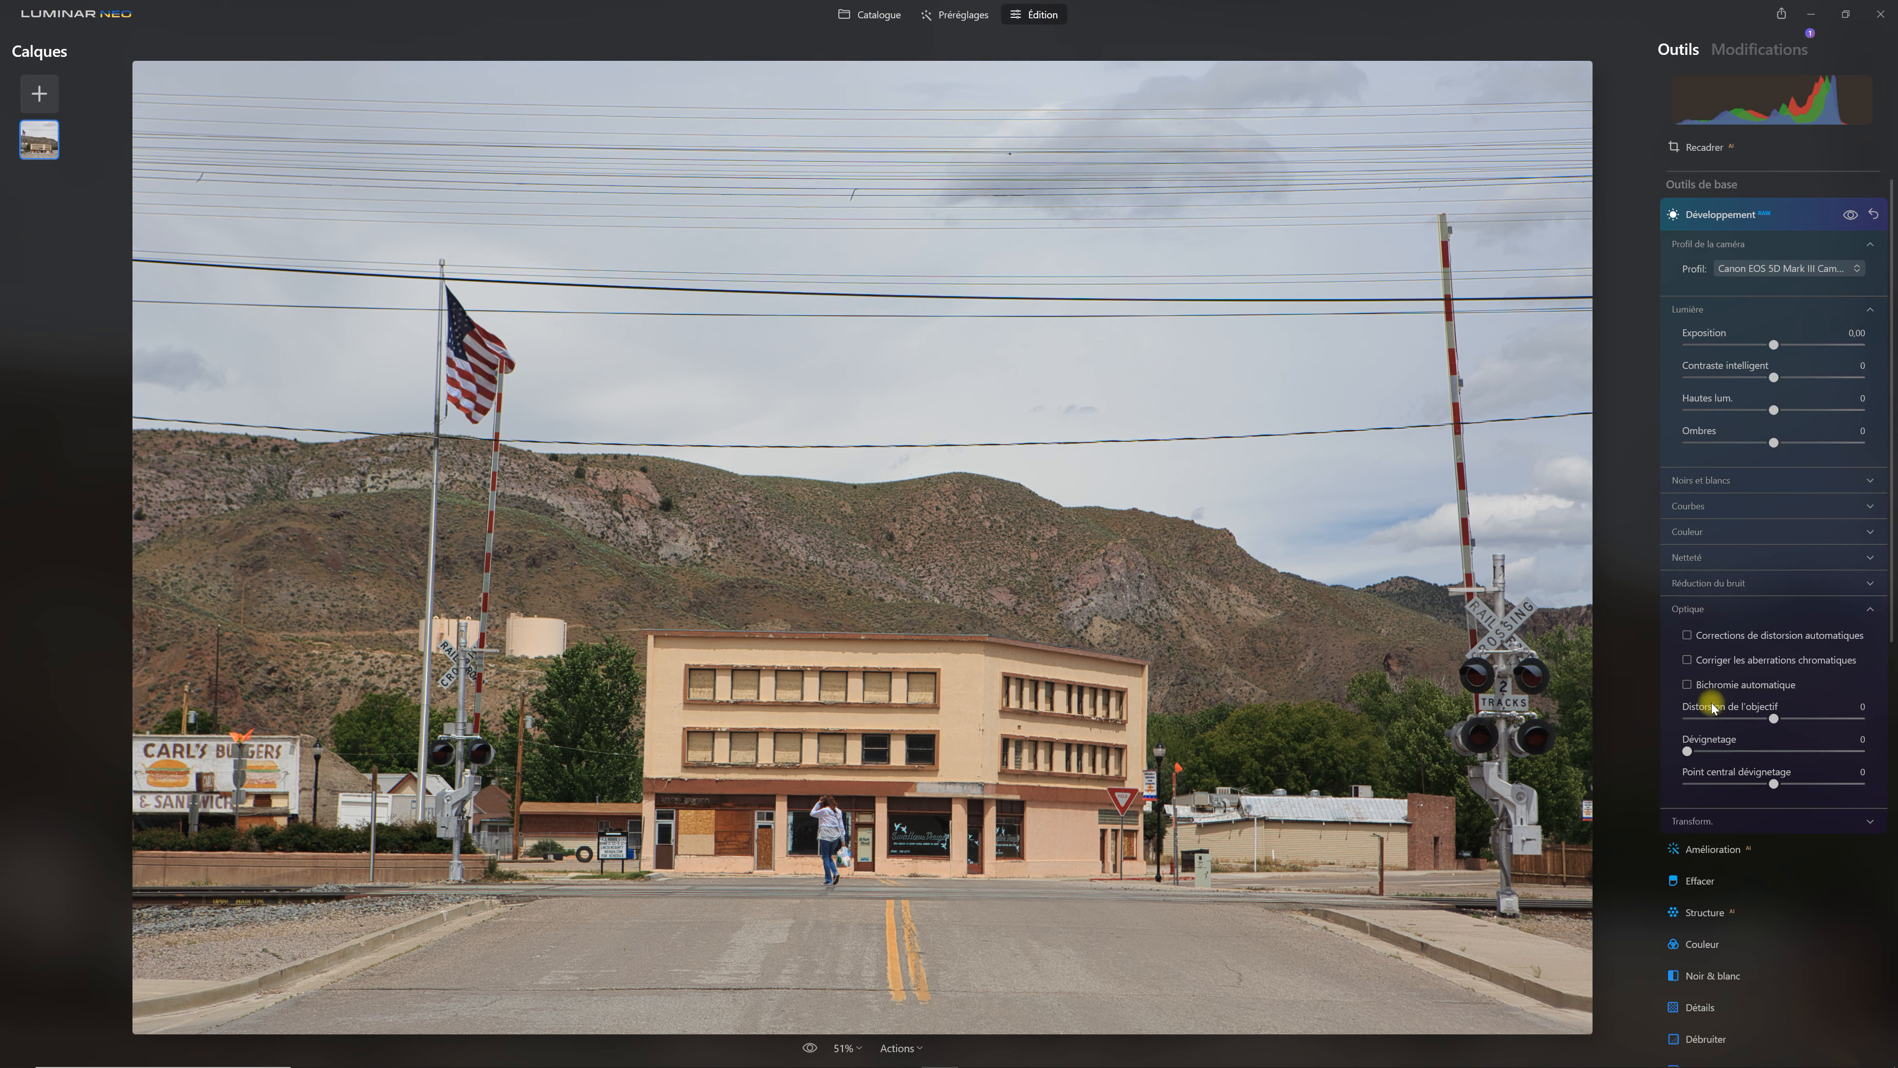
pyautogui.click(1686, 637)
pyautogui.click(1687, 659)
pyautogui.click(1734, 215)
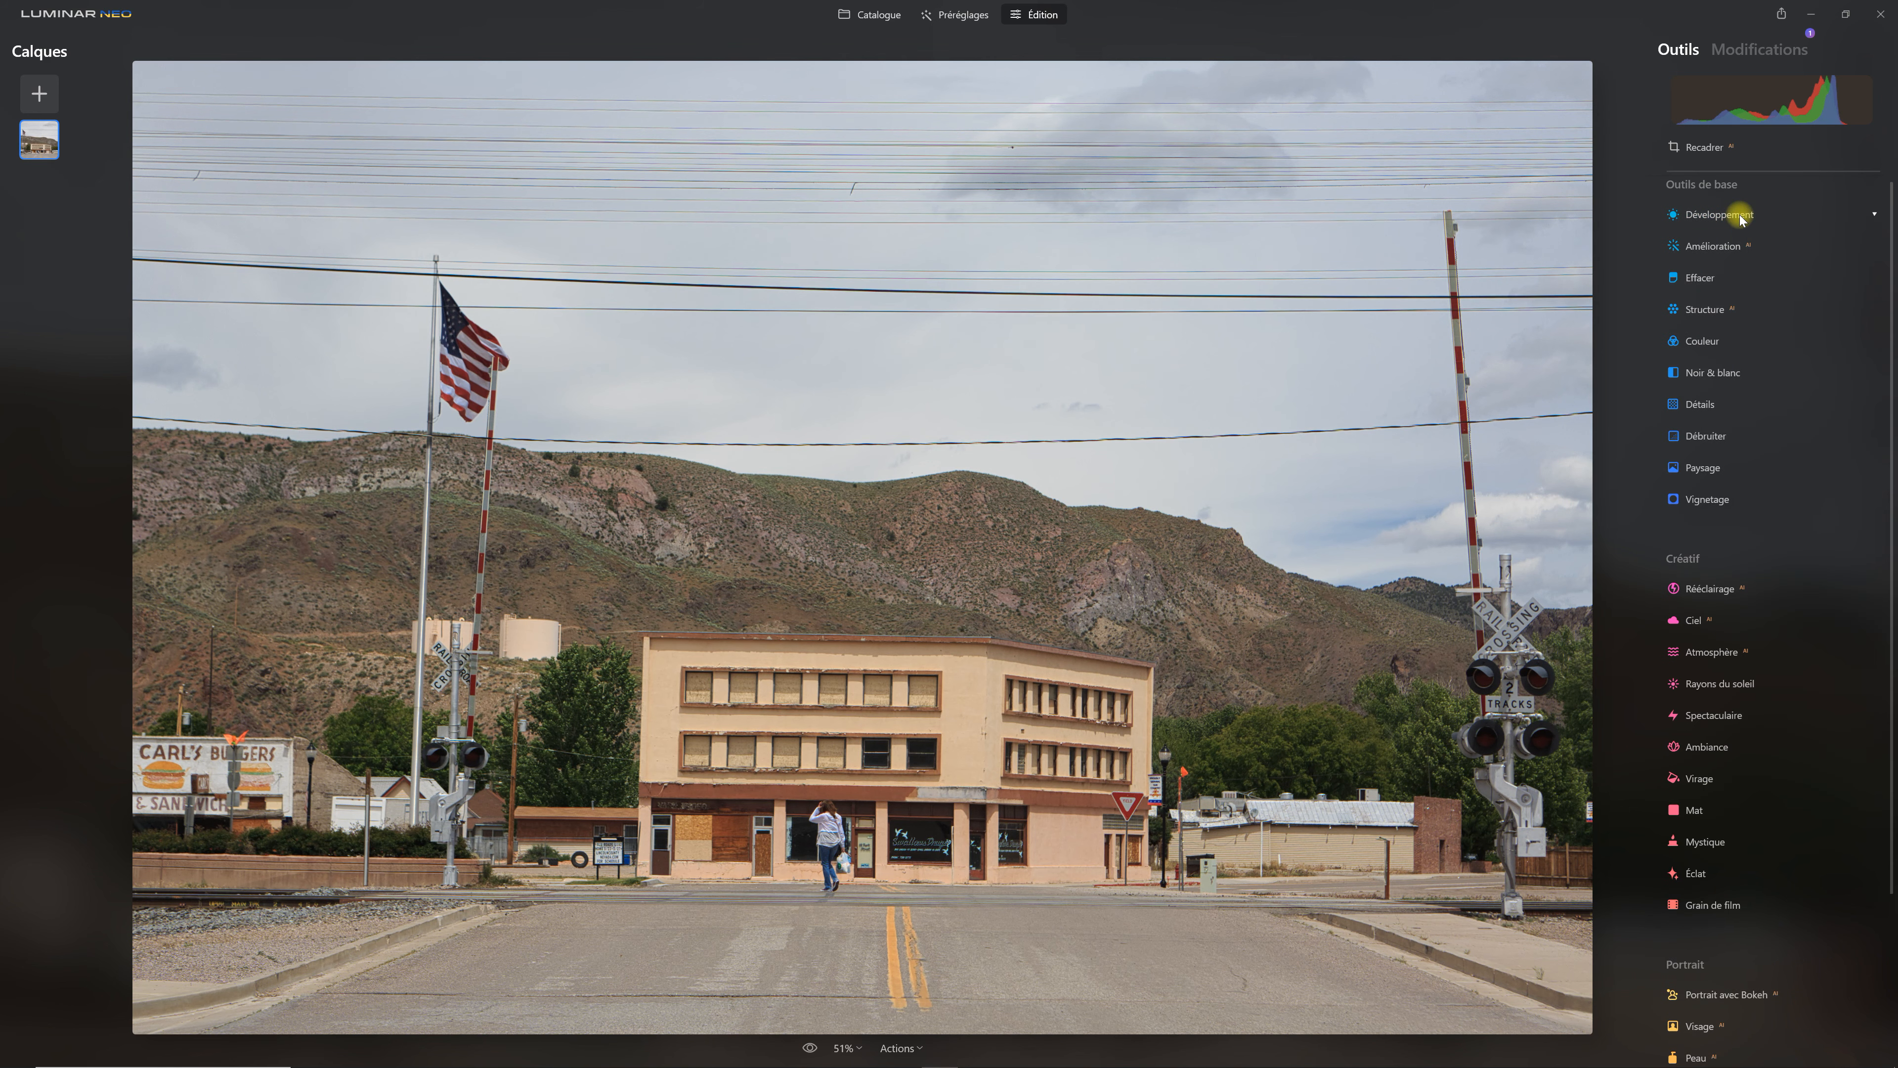
# Examine the applied RAW development among the edits and compare it with the settings of a new Développement adjustment
pyautogui.click(1791, 51)
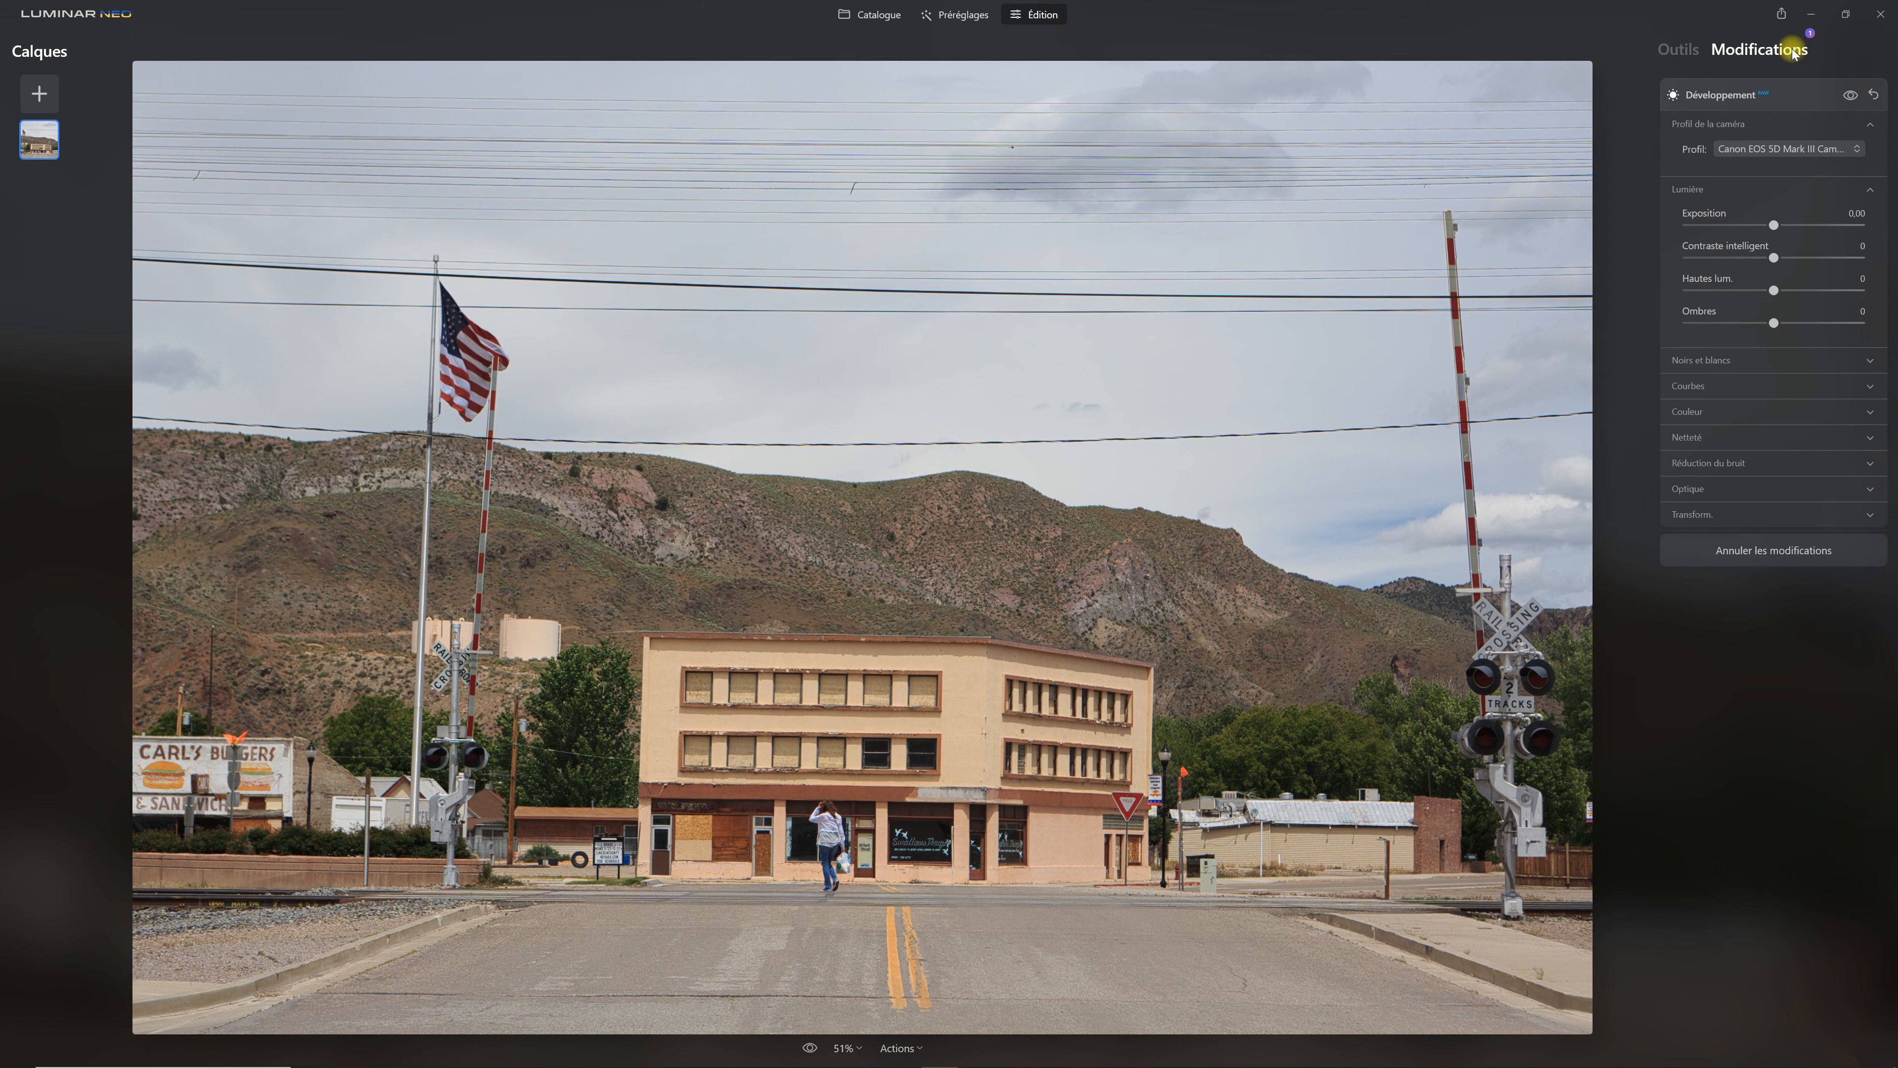
pyautogui.click(1678, 54)
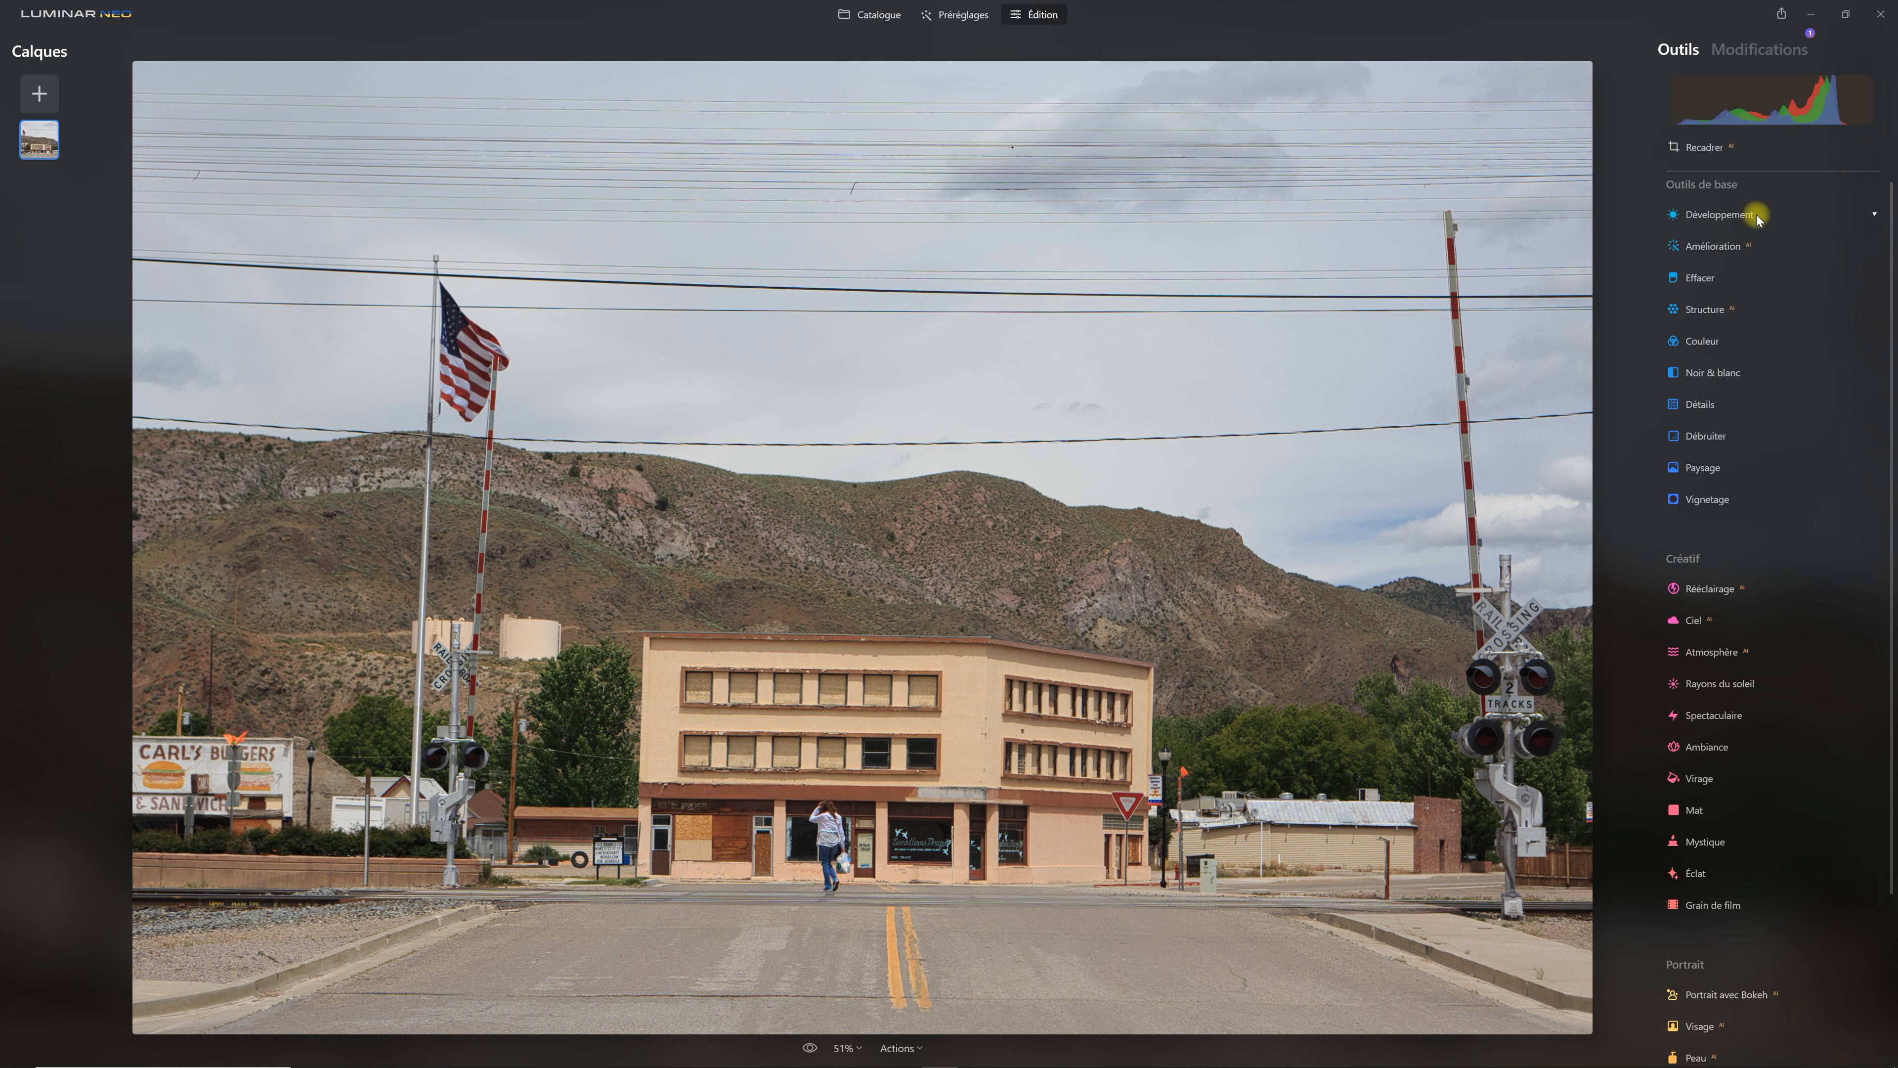
pyautogui.click(1875, 217)
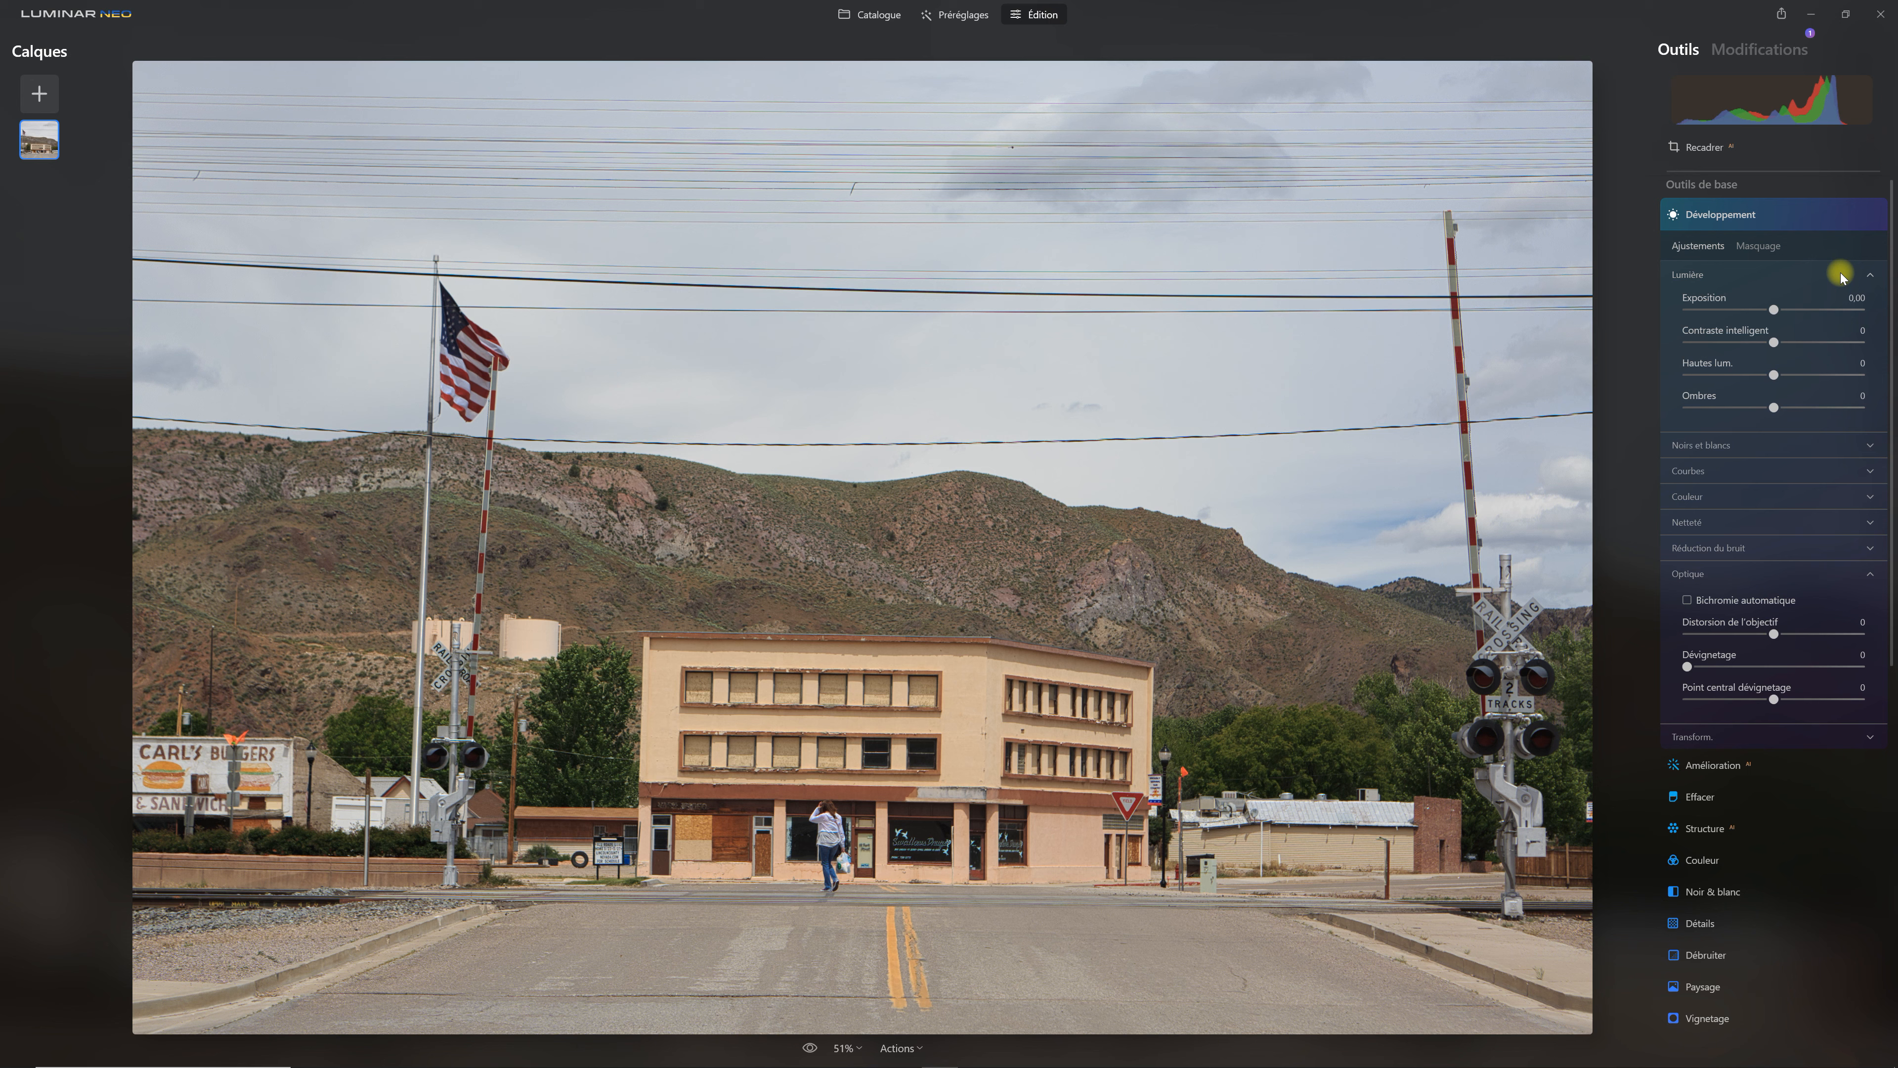
pyautogui.click(1745, 220)
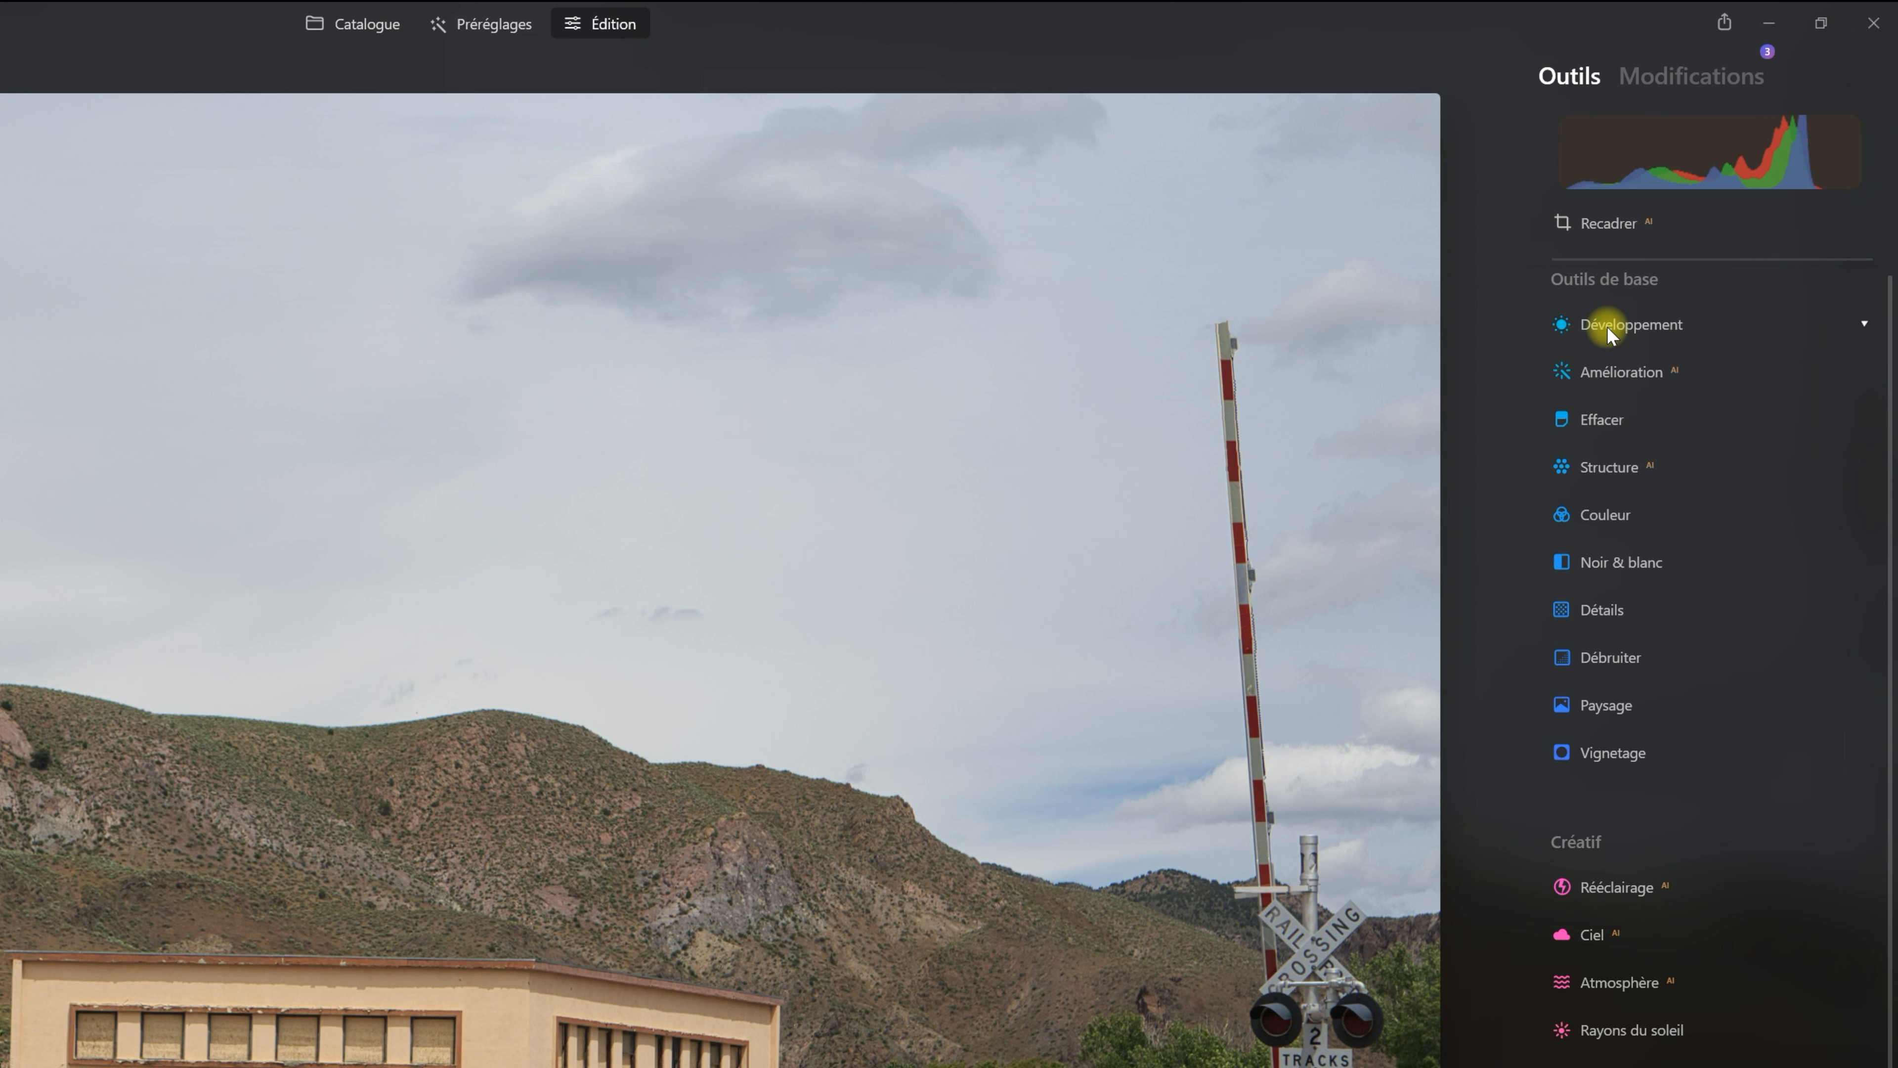
pyautogui.click(1607, 327)
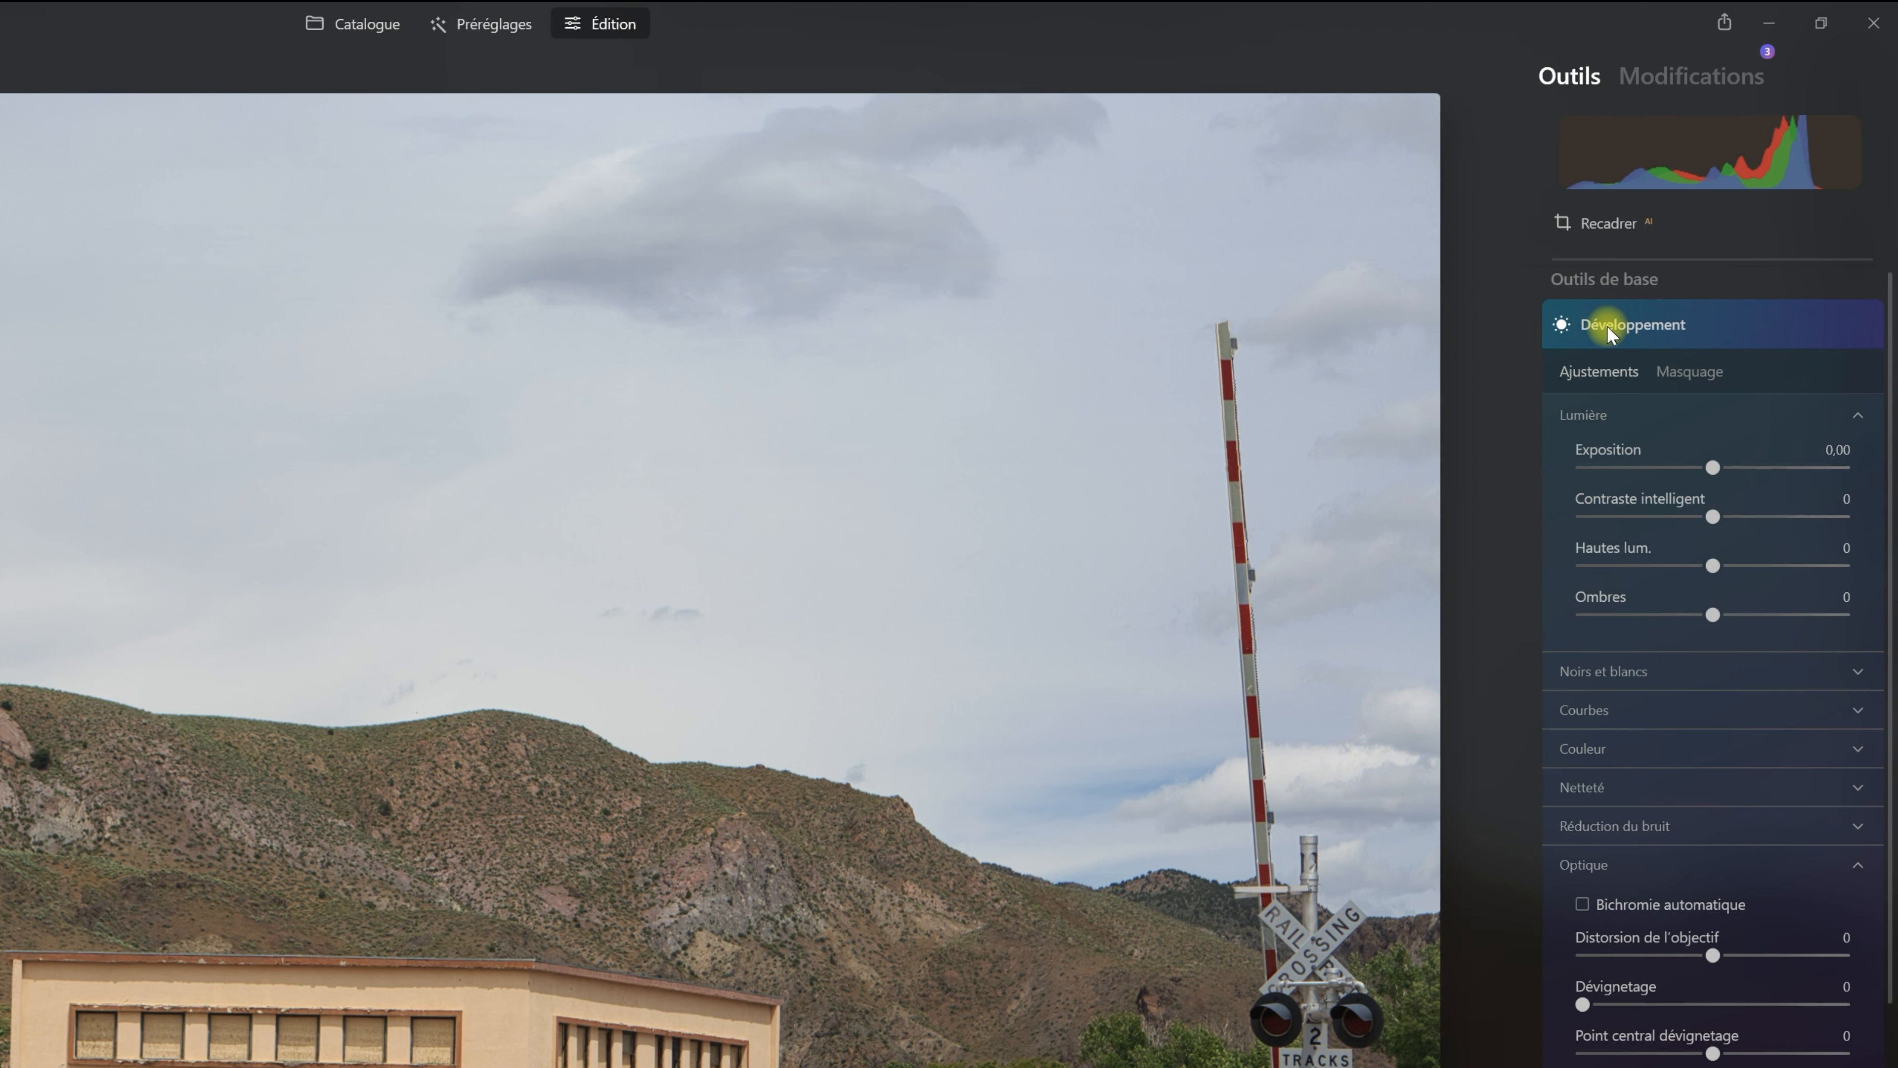
pyautogui.click(1670, 328)
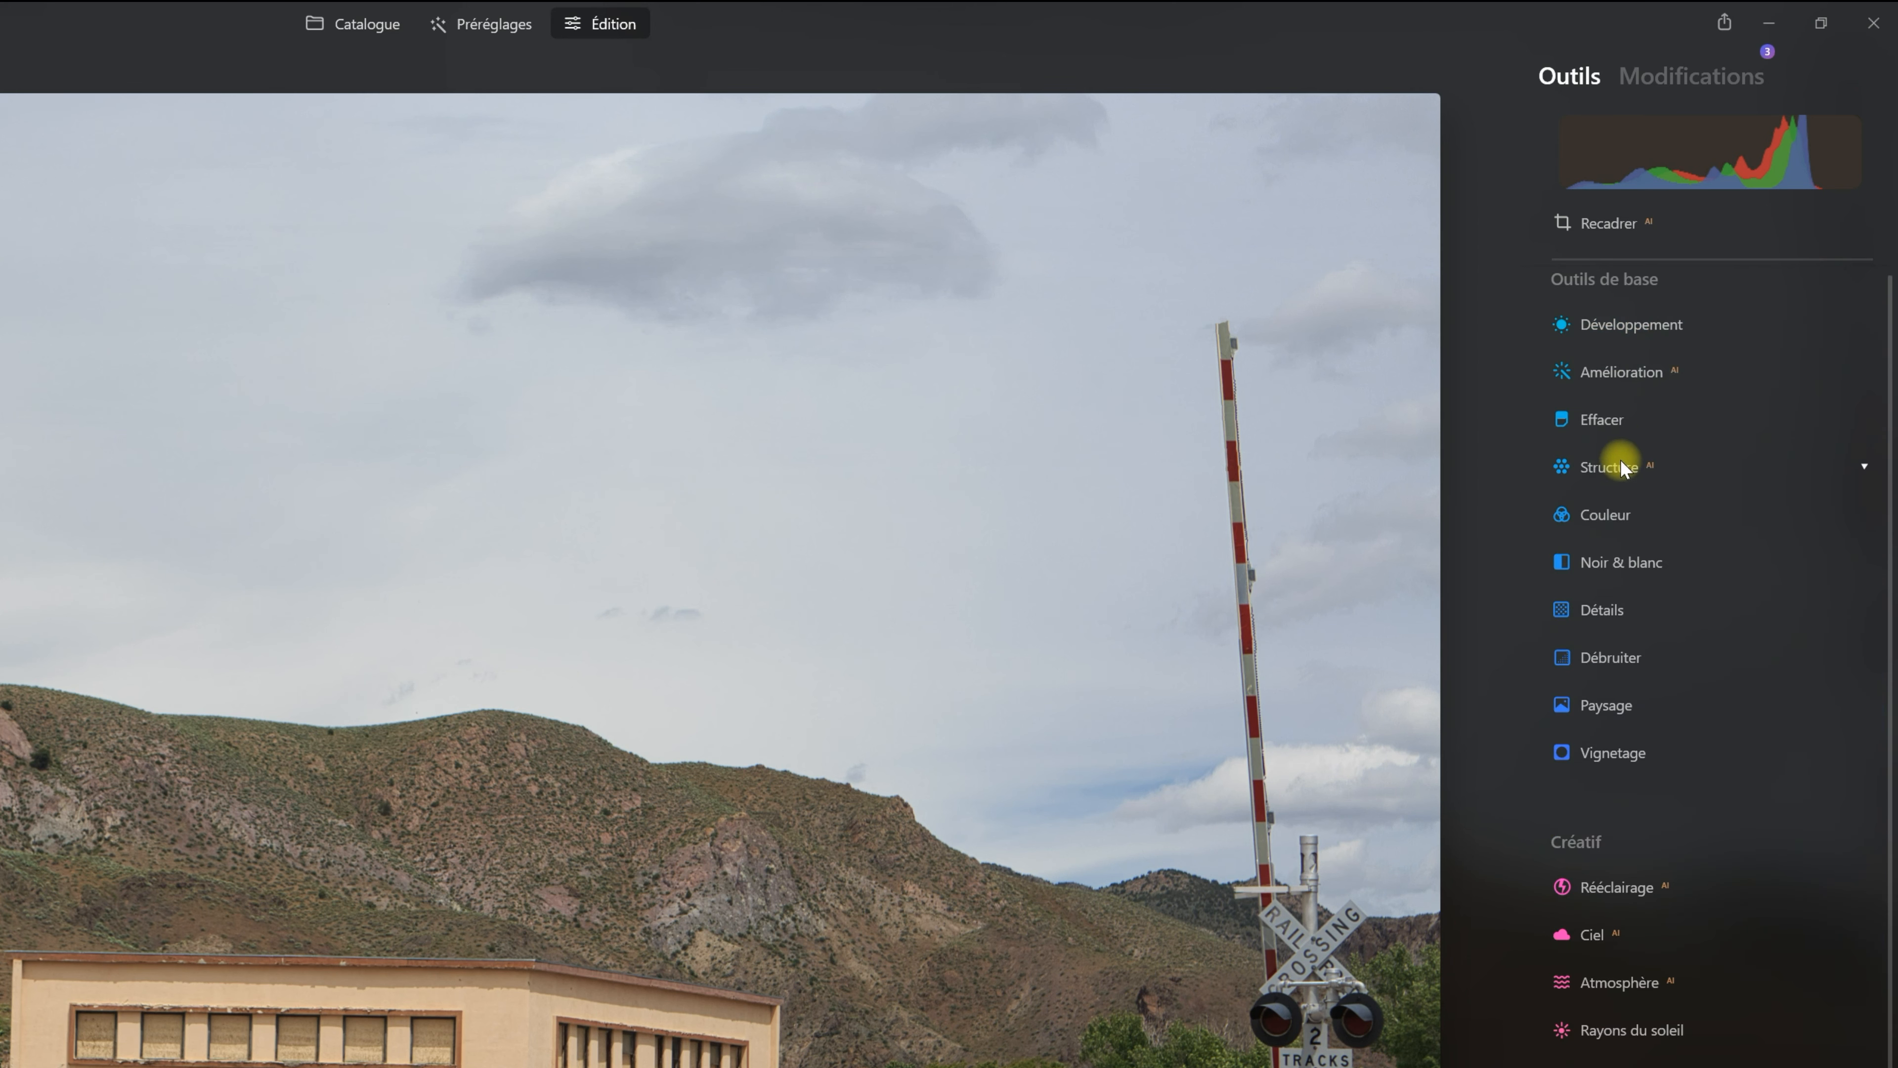
# Look at the adjustment and masking options of the Structure and Noir & blanc tools
pyautogui.click(1627, 464)
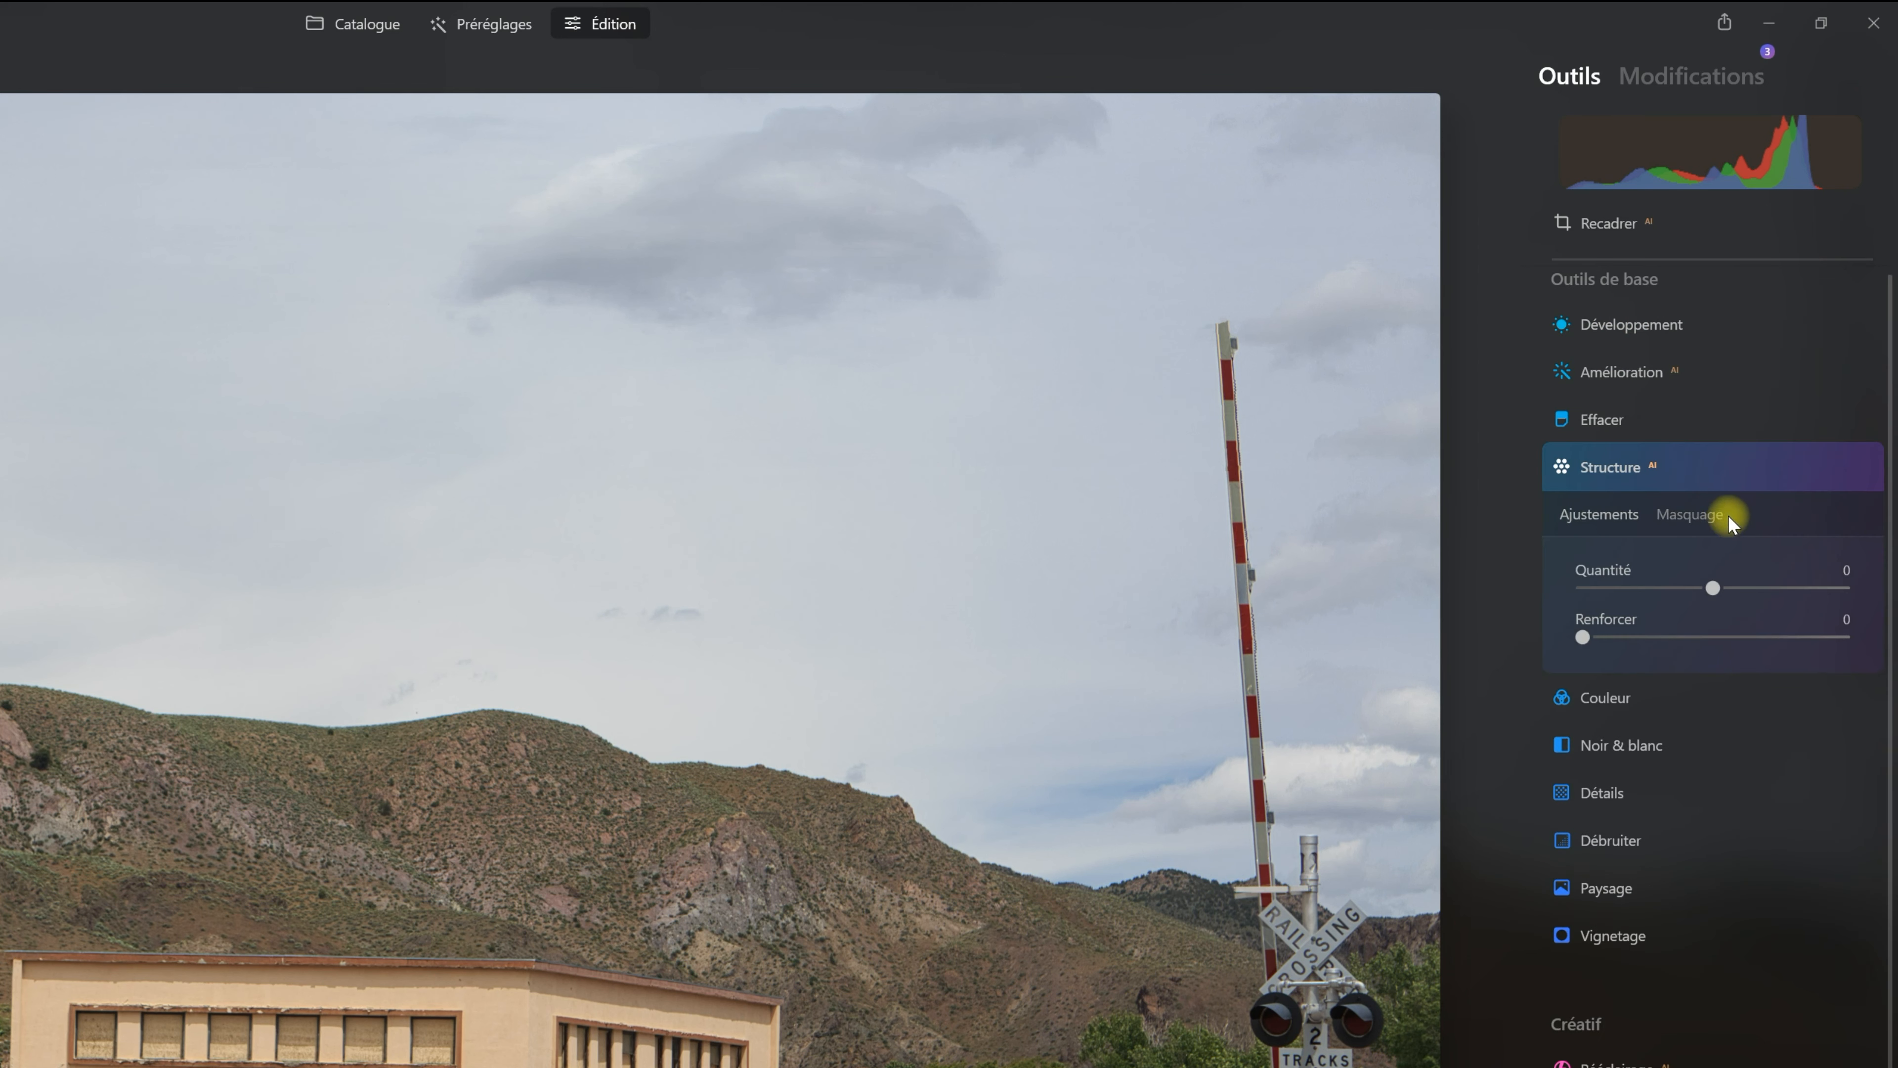
pyautogui.click(1613, 464)
pyautogui.click(1657, 567)
pyautogui.click(1649, 556)
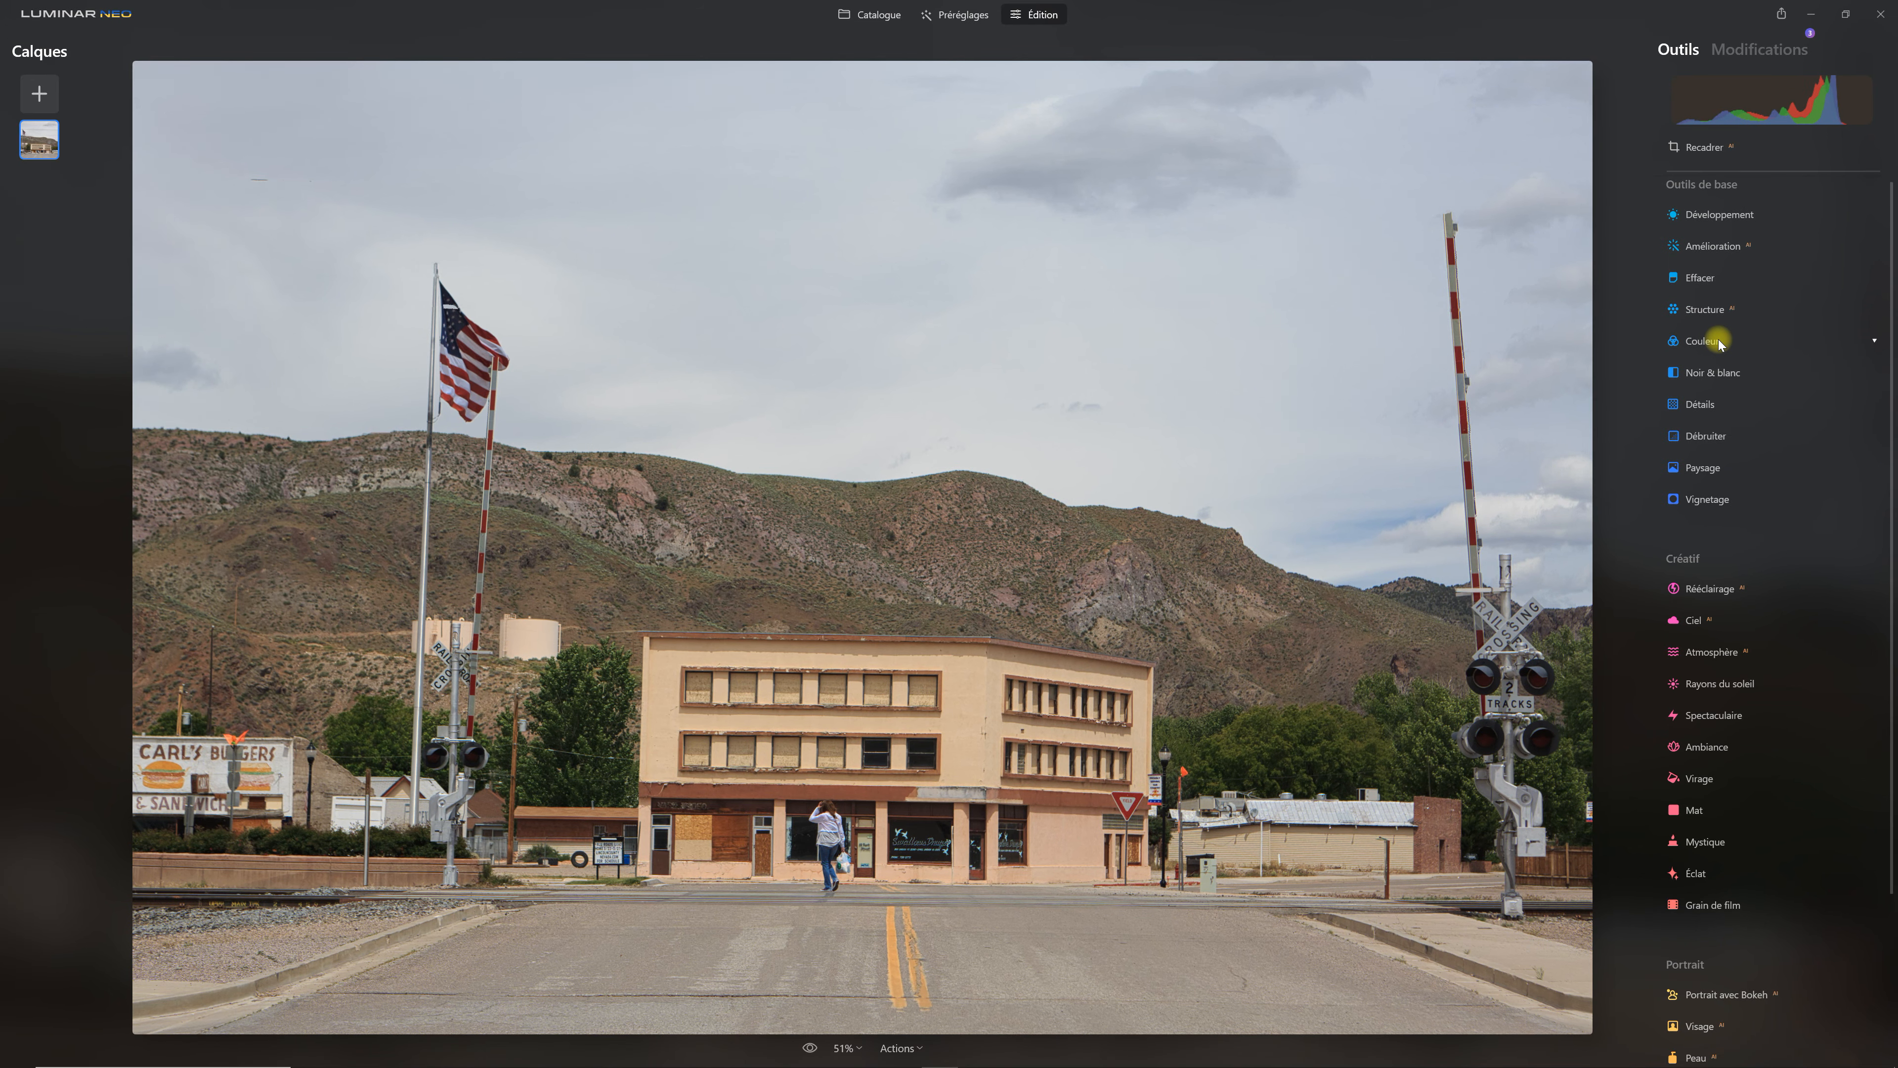
# Examine the masking options of the new Développement adjustment, including the AI Mask categories
pyautogui.click(1732, 216)
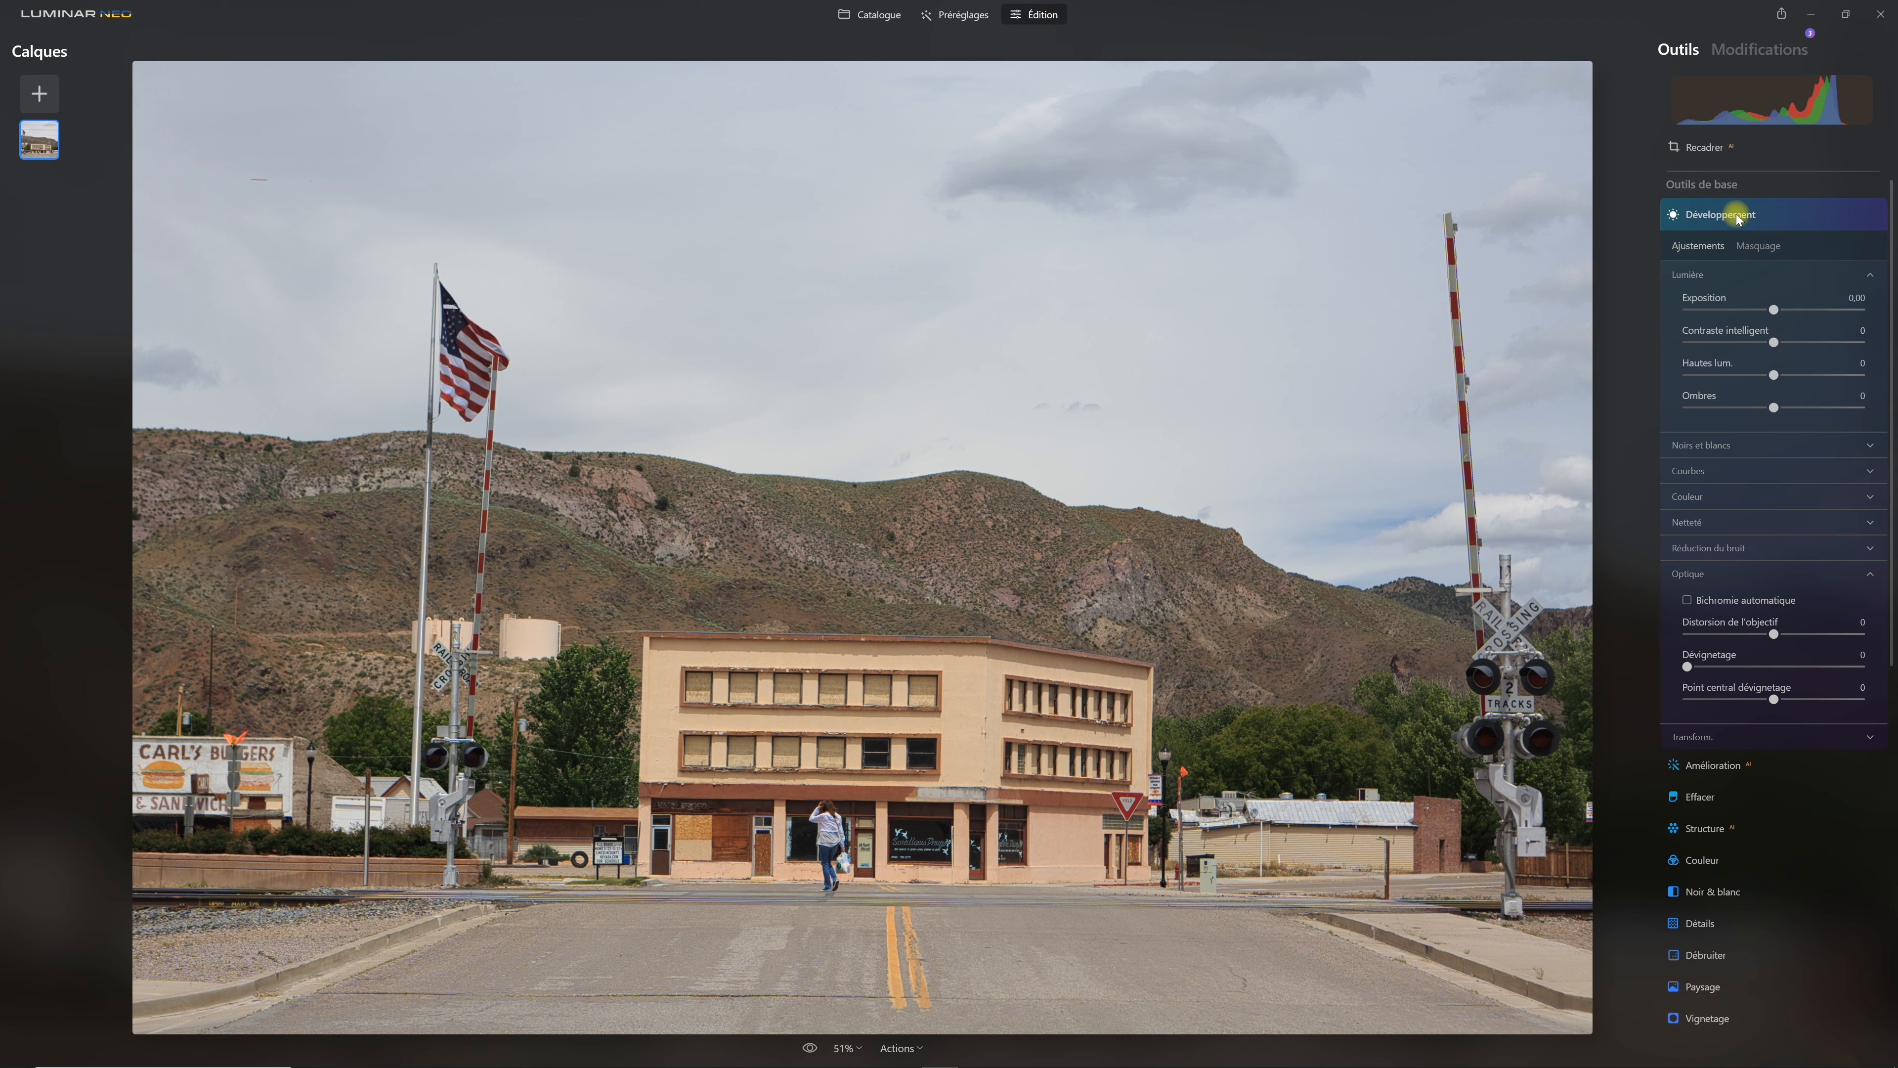
pyautogui.click(1761, 246)
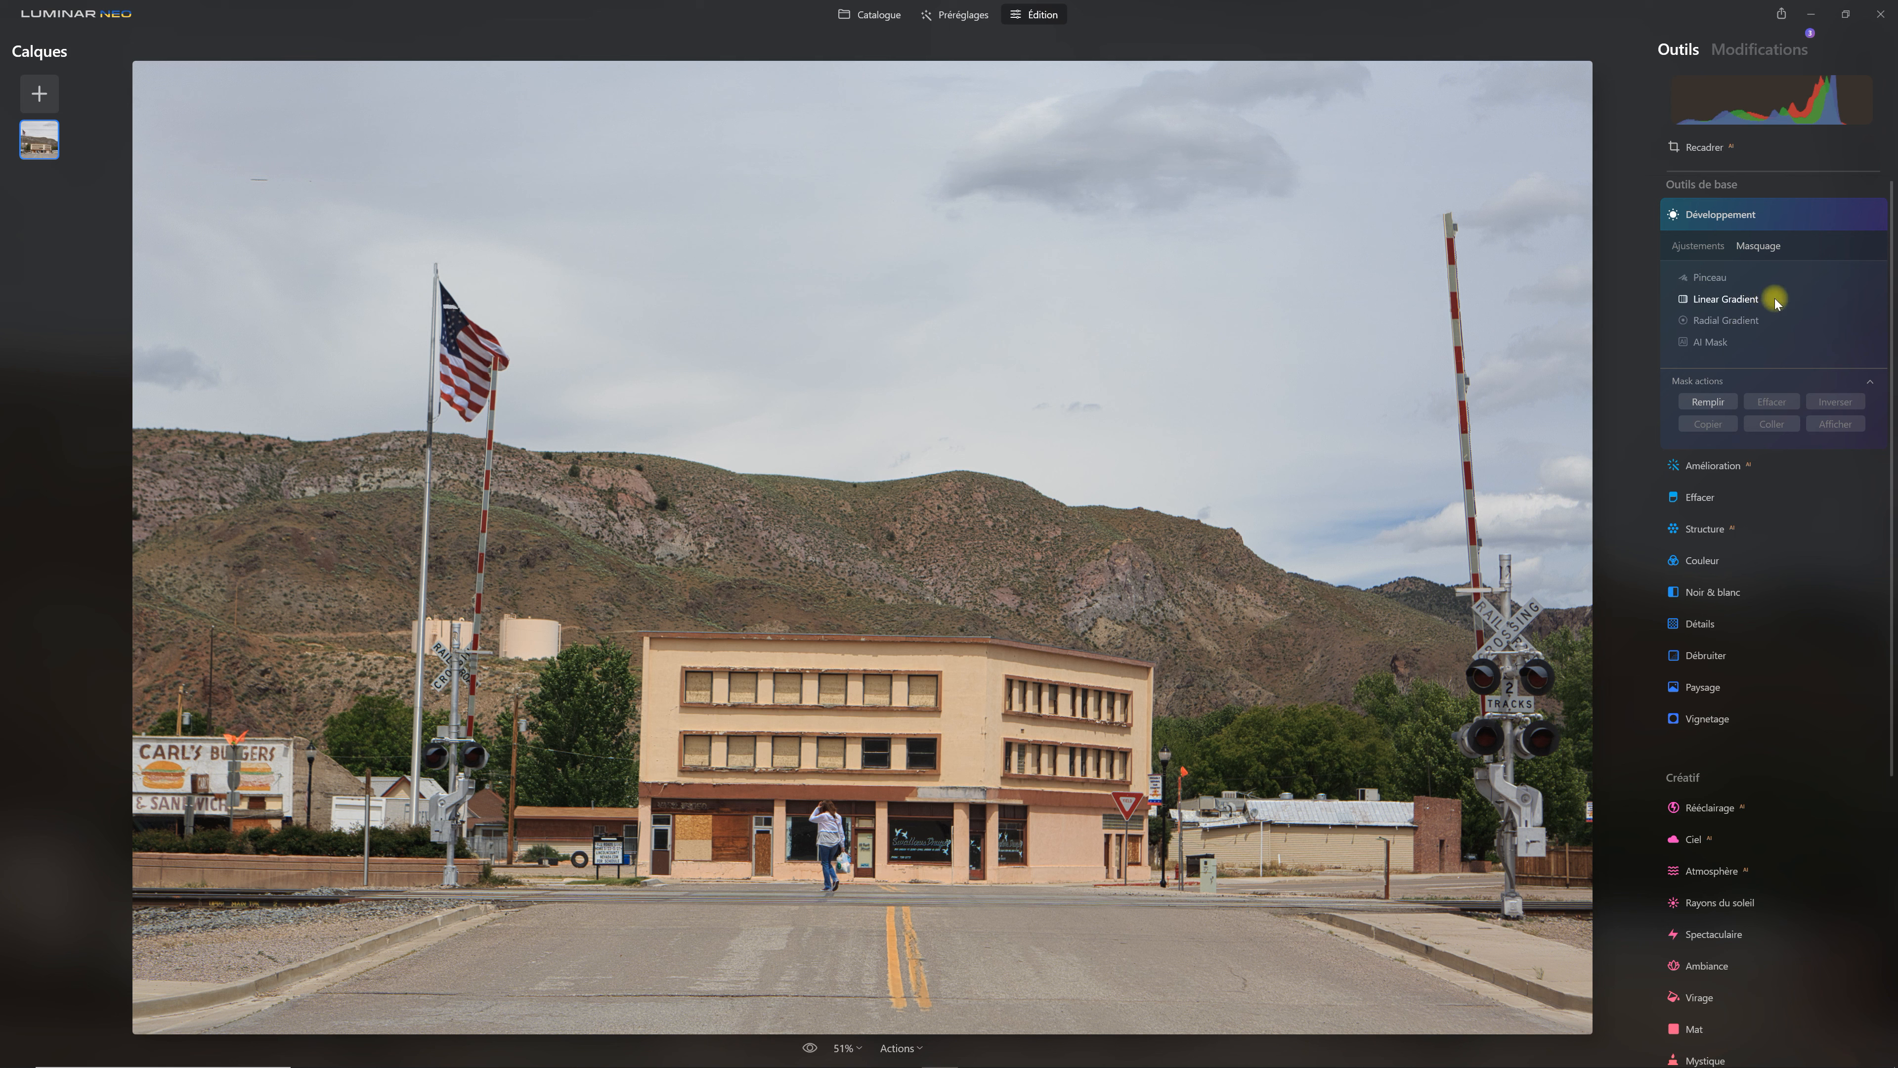
pyautogui.click(1729, 321)
pyautogui.click(1725, 343)
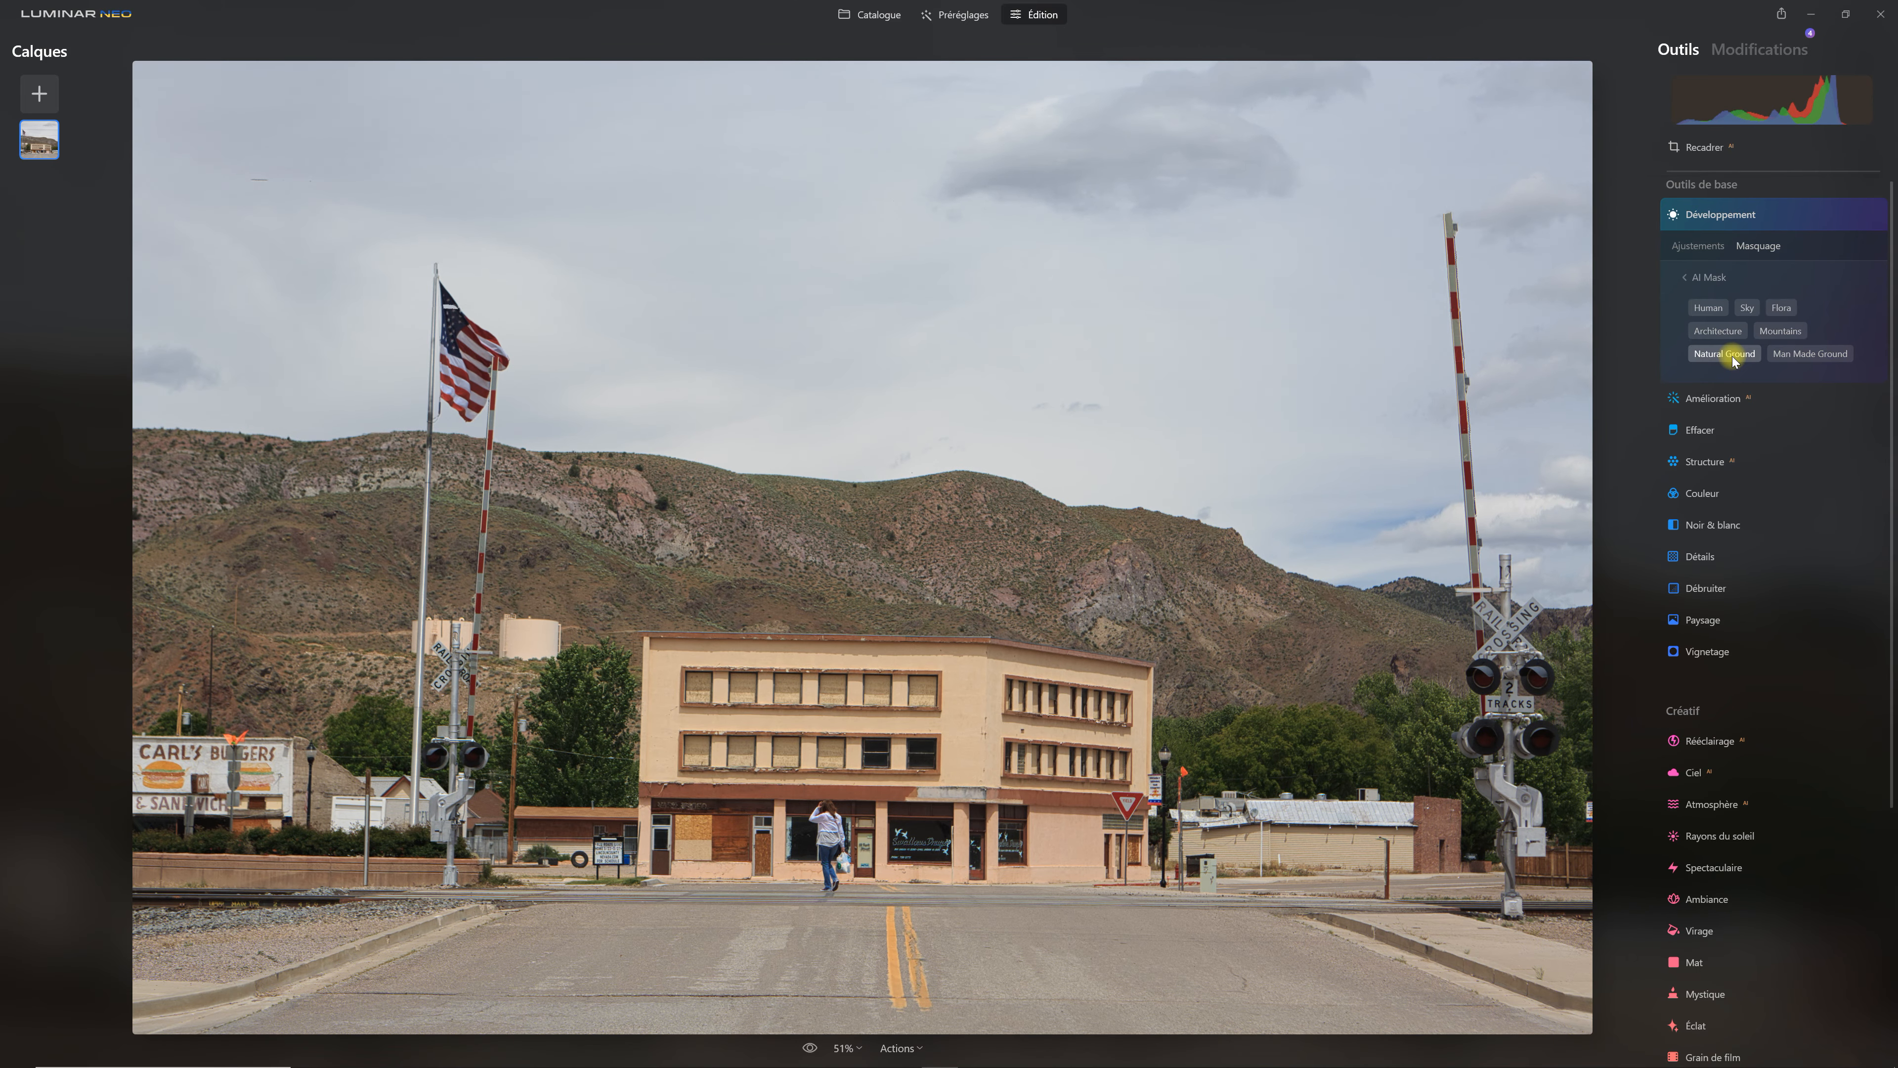
pyautogui.click(1687, 278)
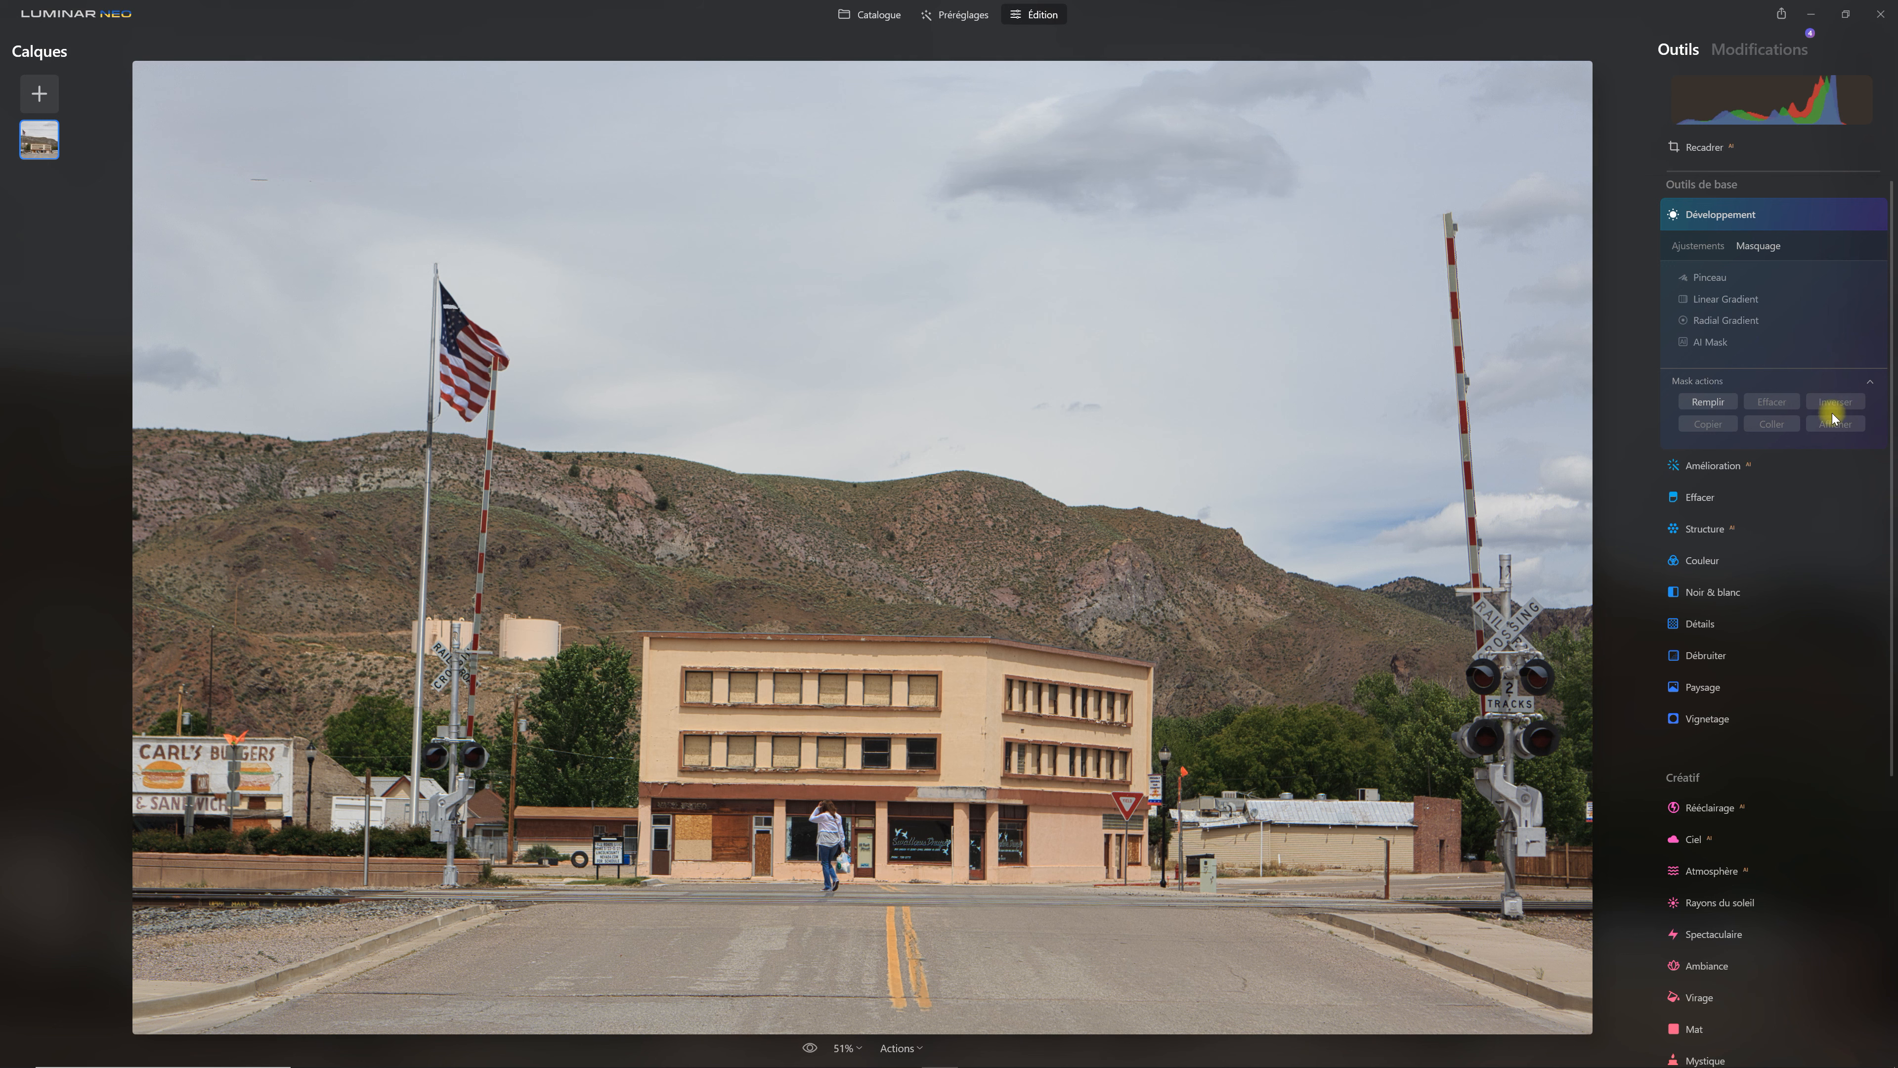
# Try an AI Mask on the sky for the Développement adjustment and deselect the Sky category again
pyautogui.click(1710, 343)
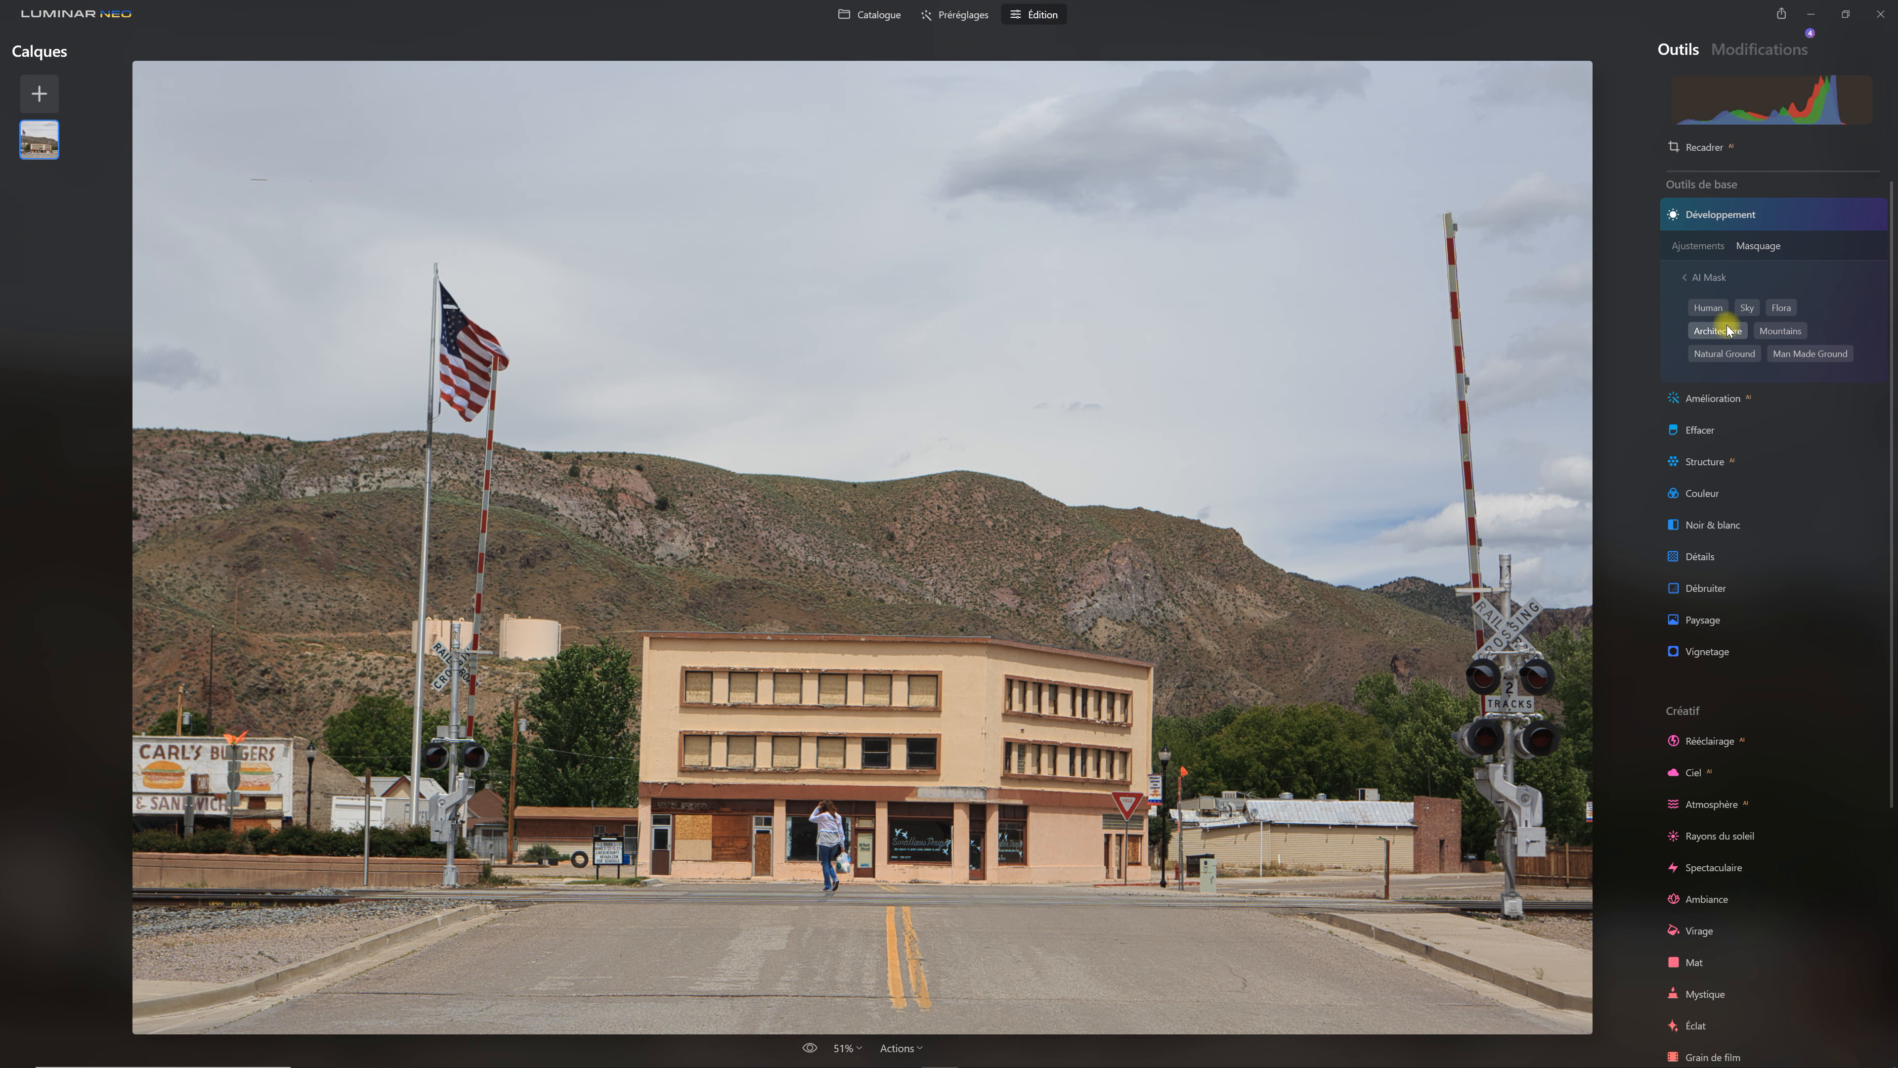
pyautogui.click(1750, 308)
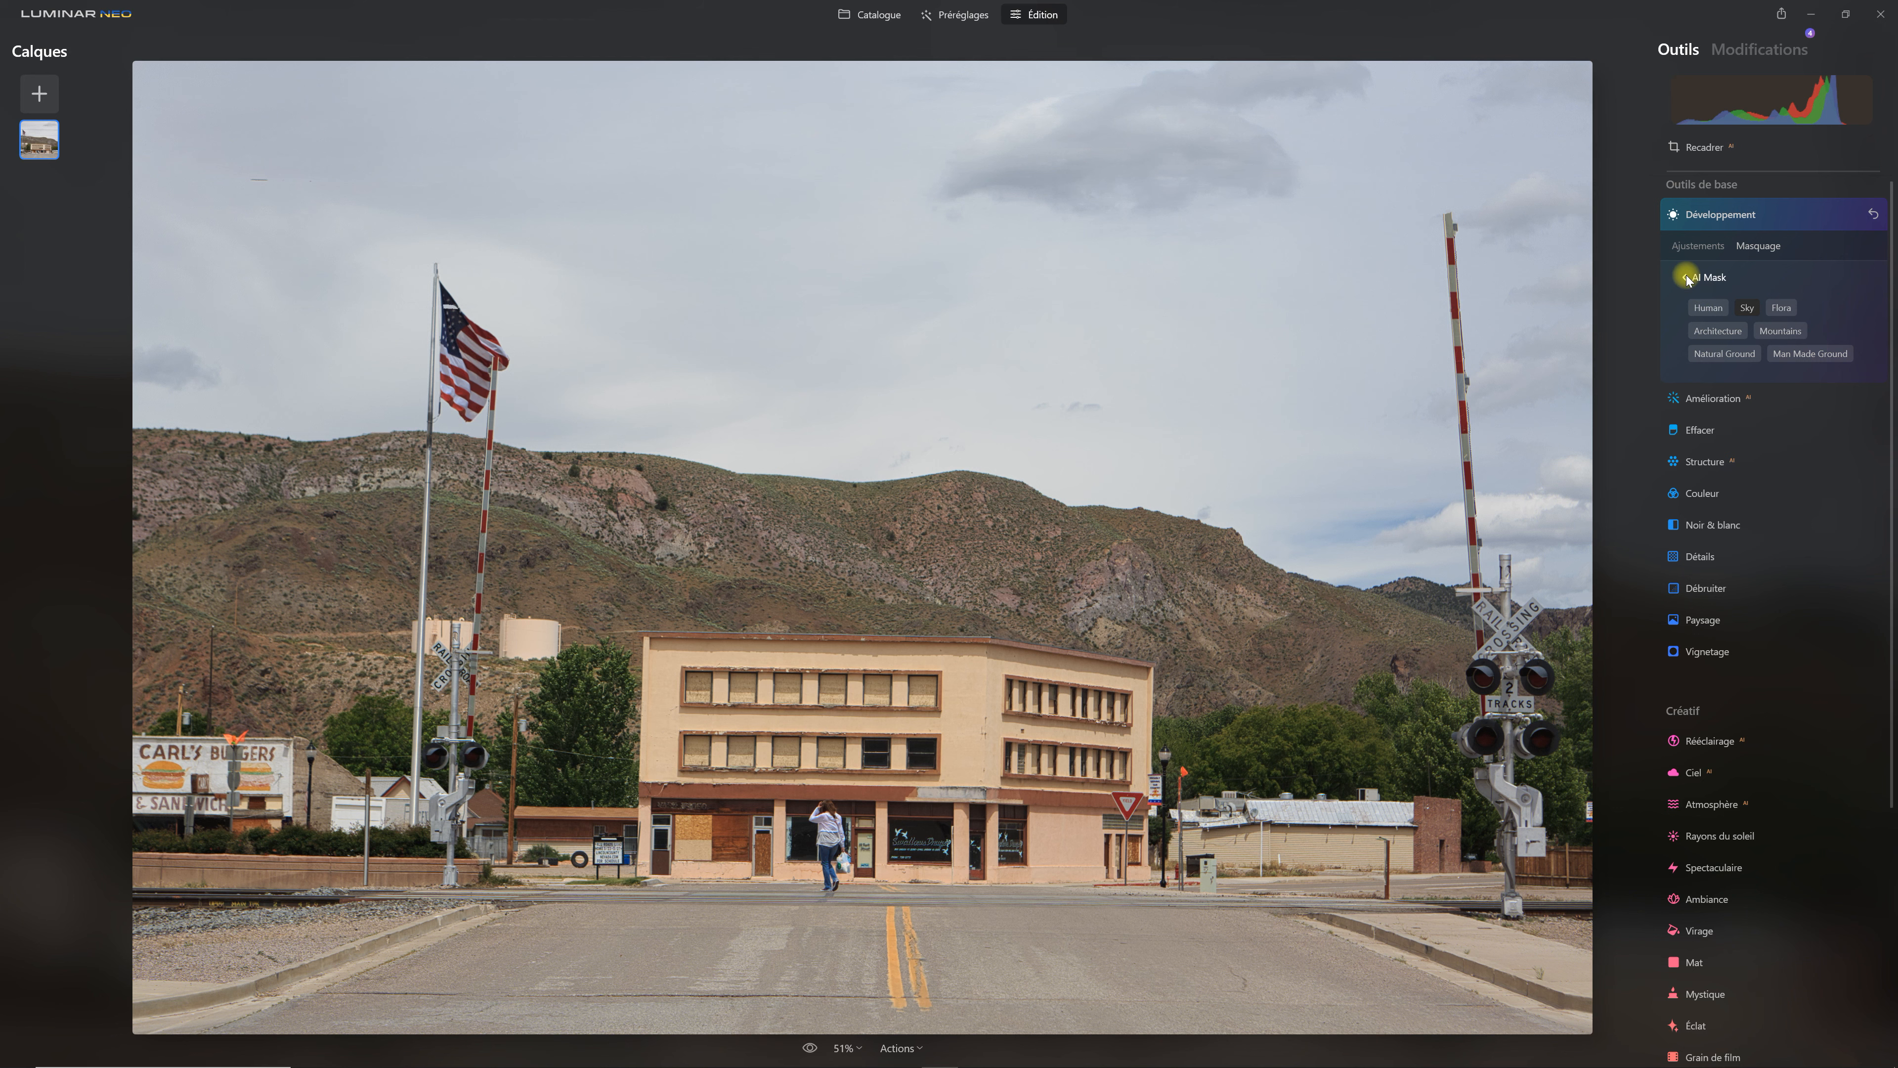
pyautogui.moveTo(1680, 278)
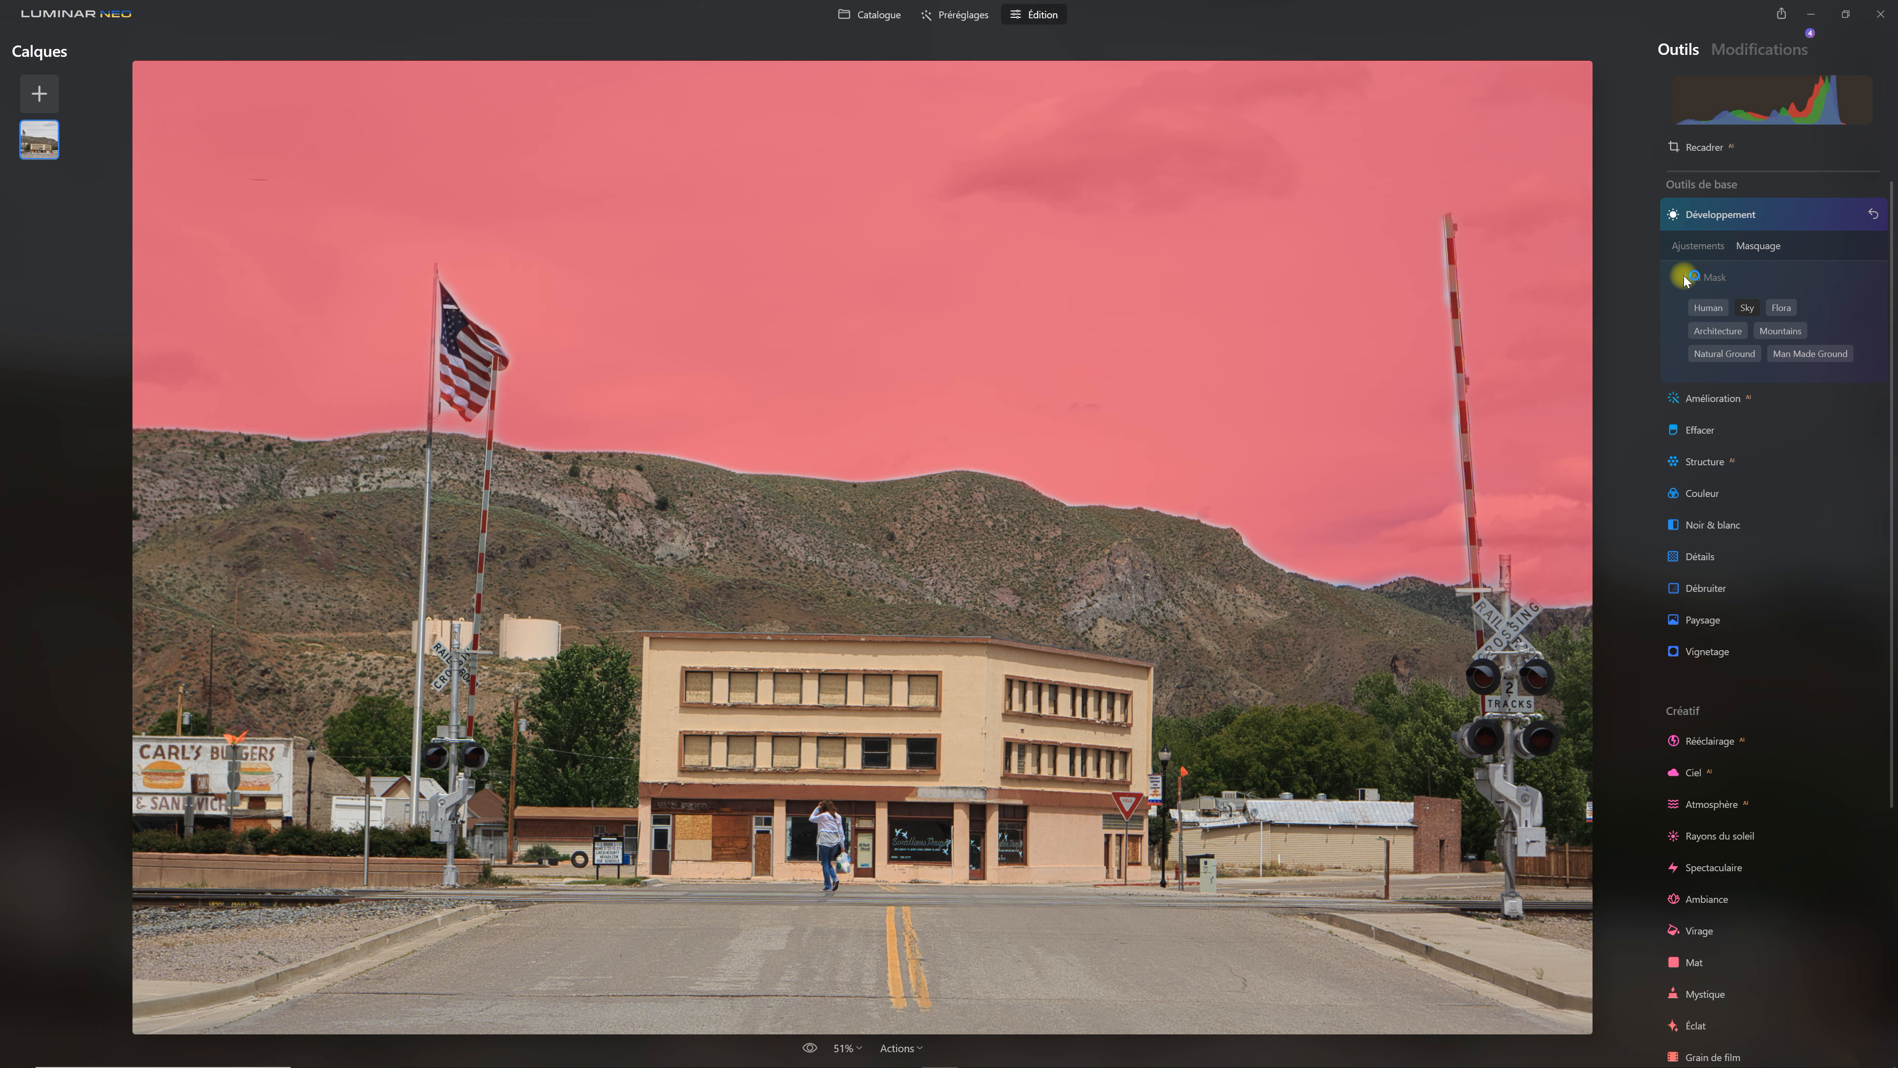
pyautogui.click(1685, 281)
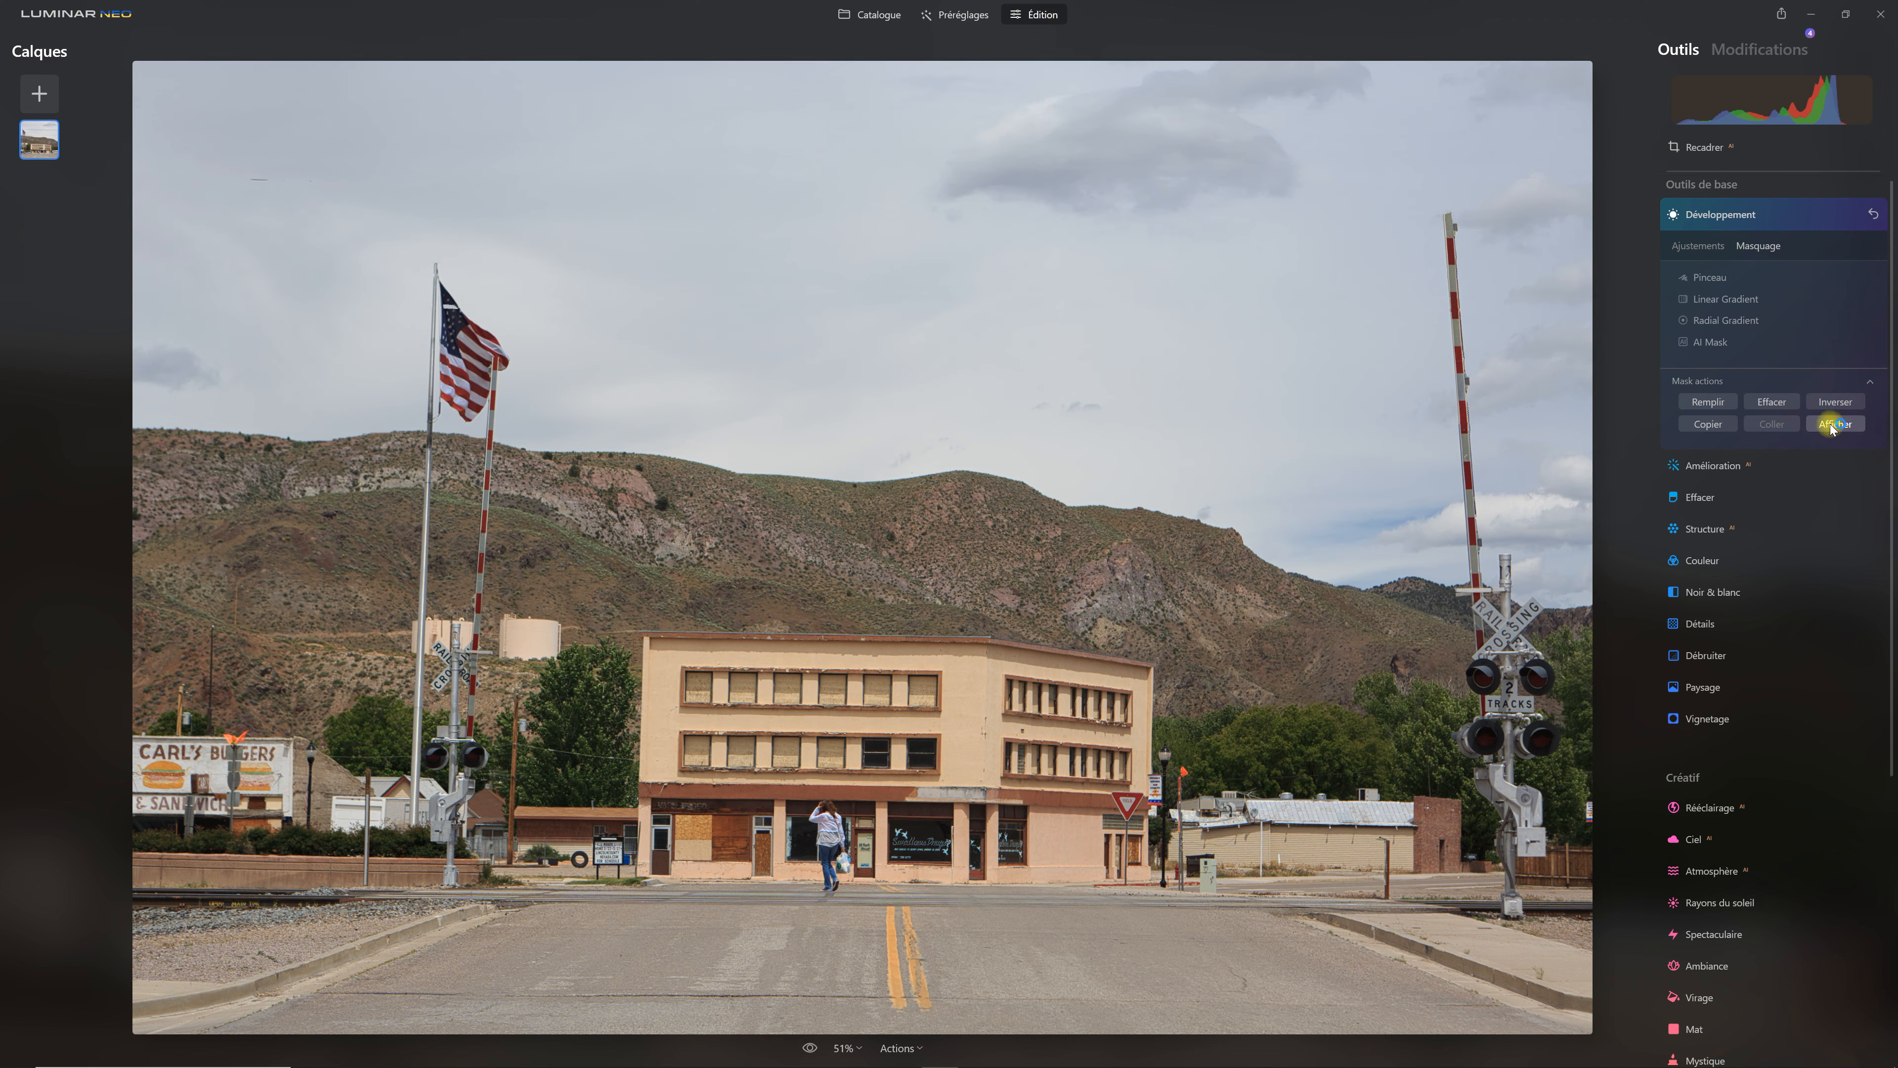
pyautogui.click(1712, 342)
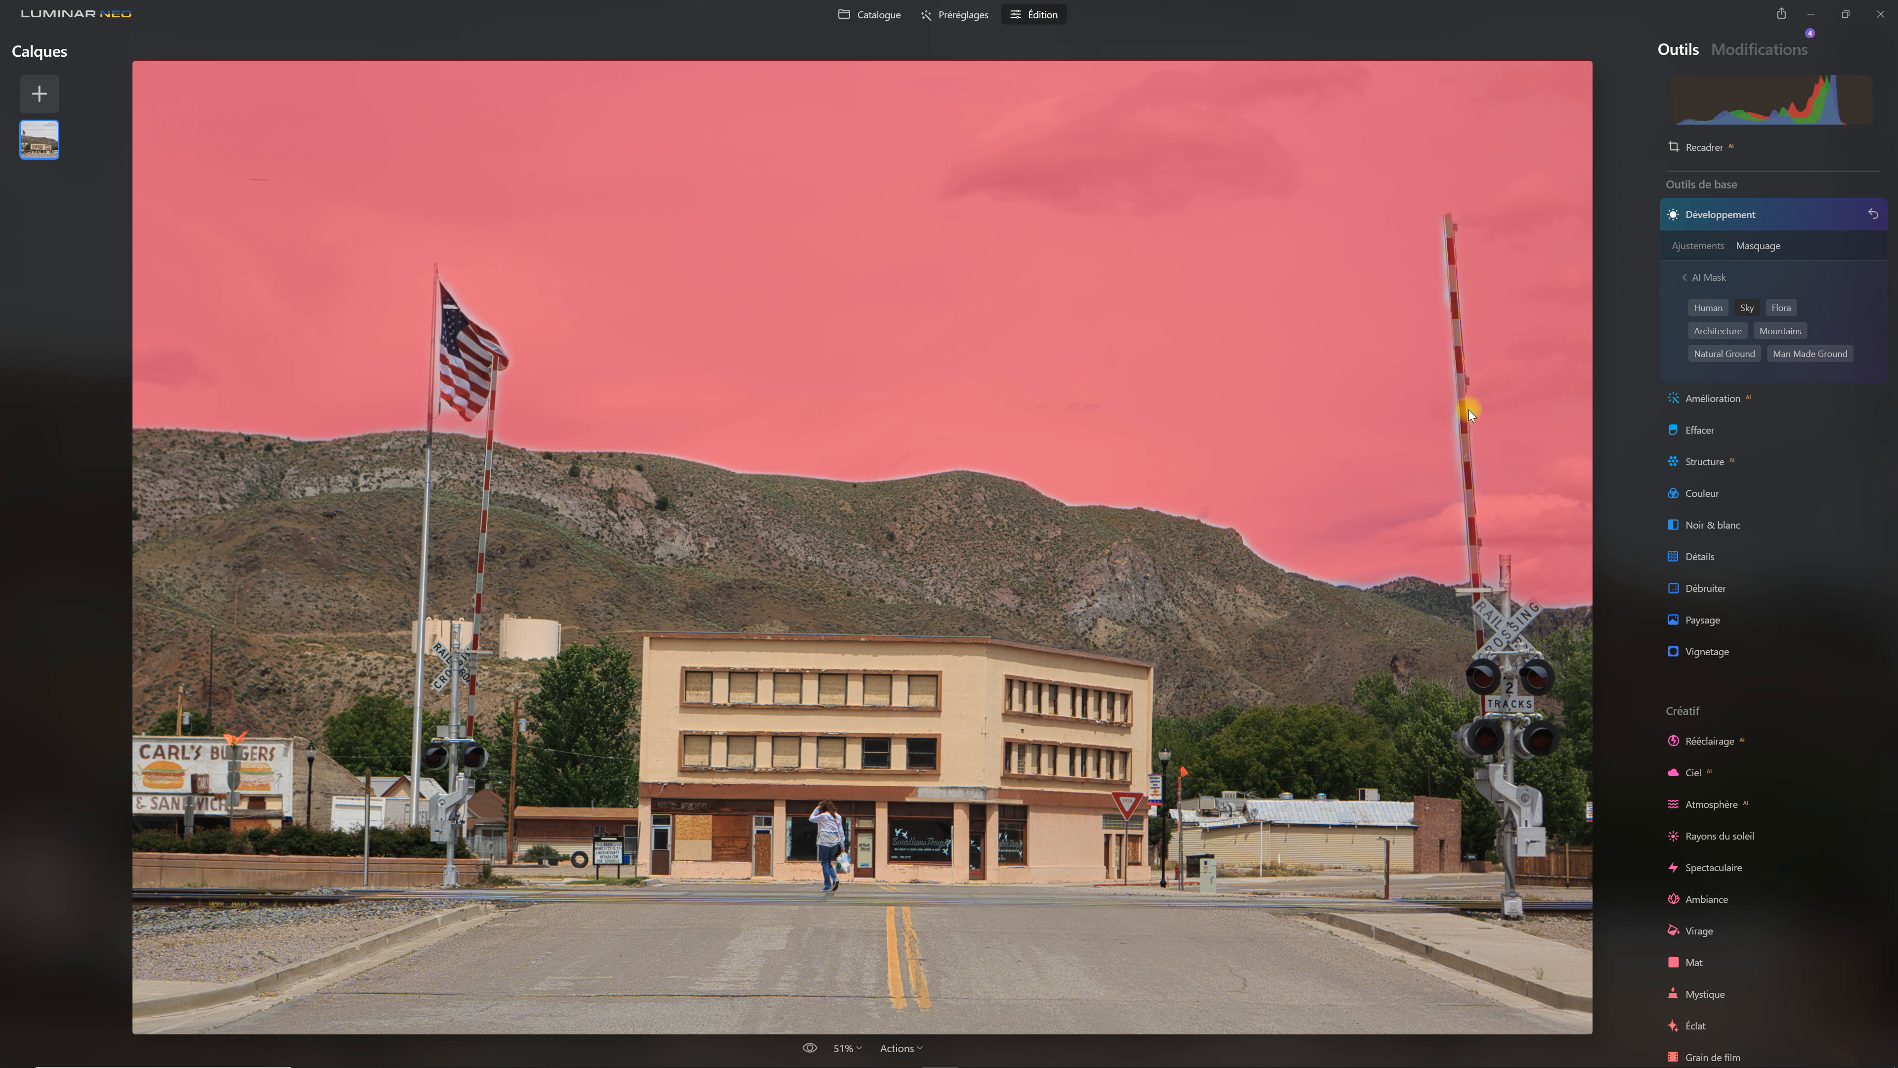
pyautogui.click(1751, 307)
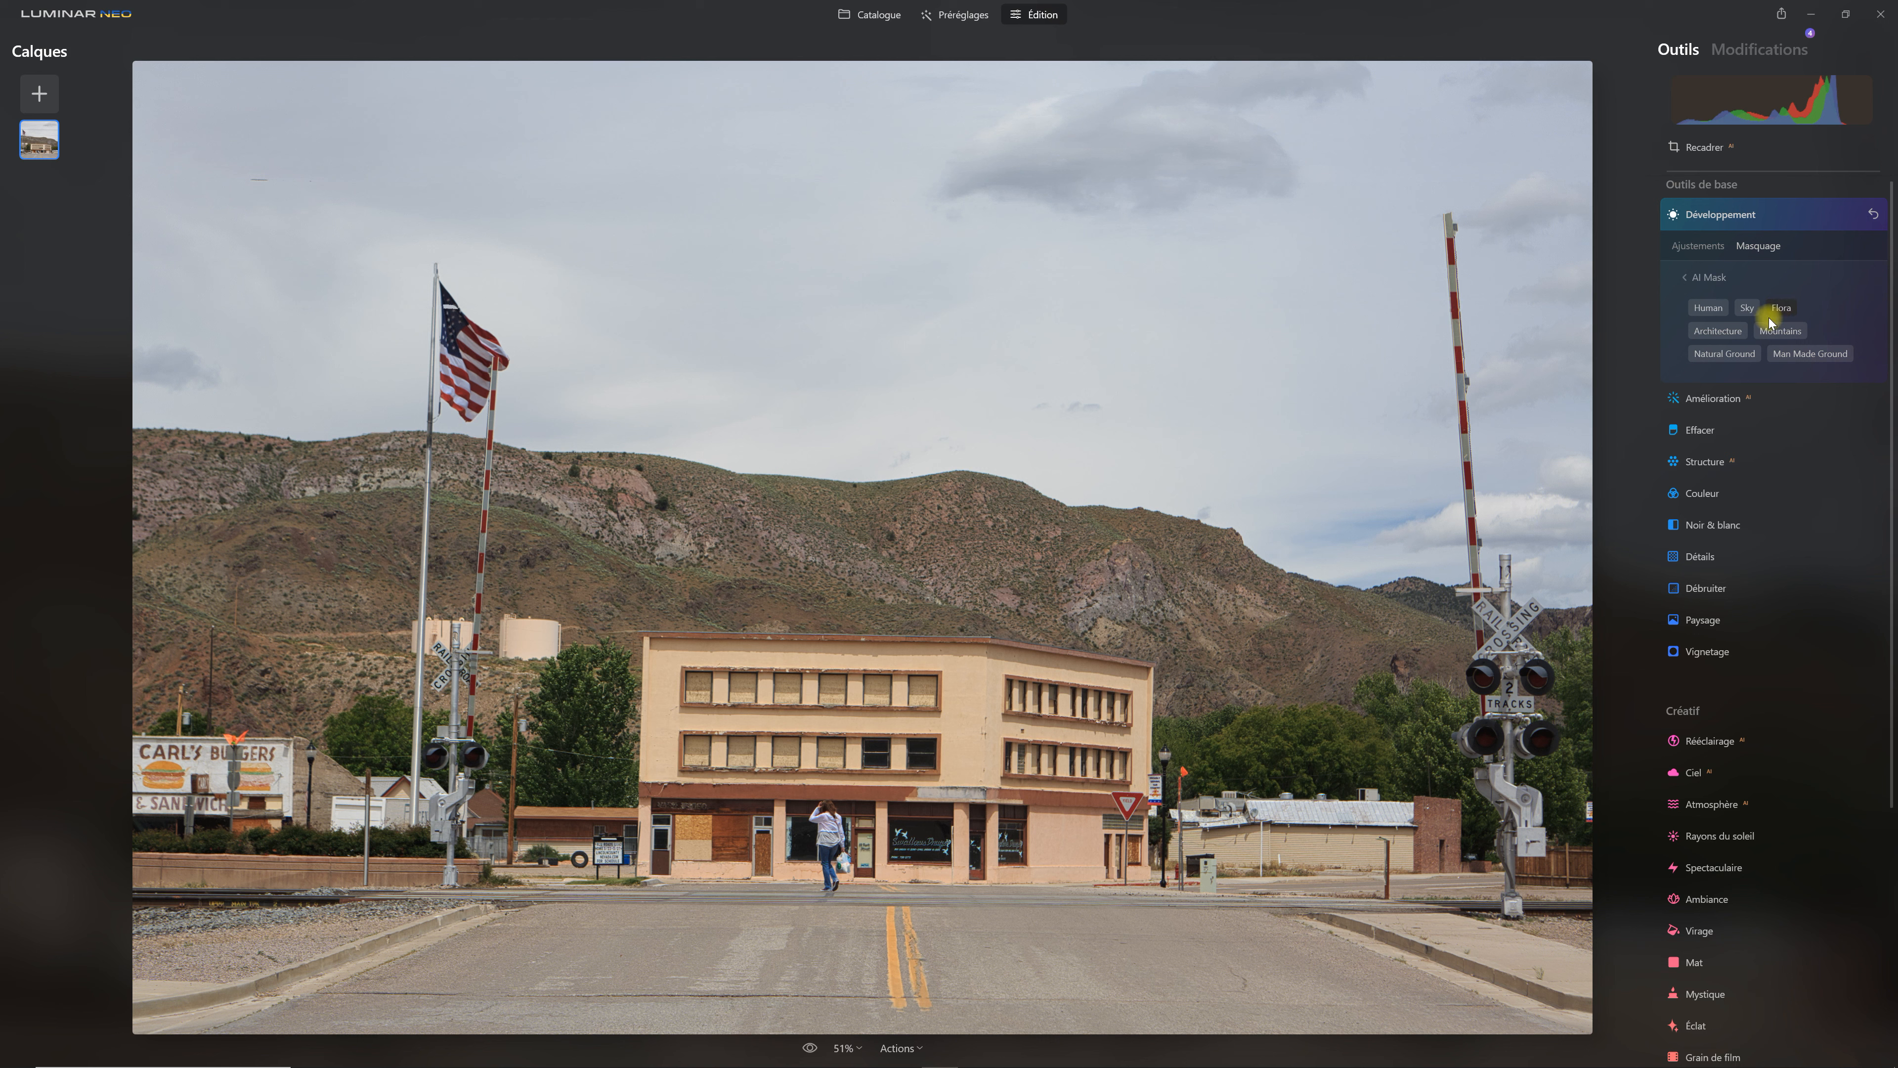
# Try the AI Mask on Flora, Man Made Ground and Architecture in turn for the Développement adjustment
pyautogui.click(1697, 302)
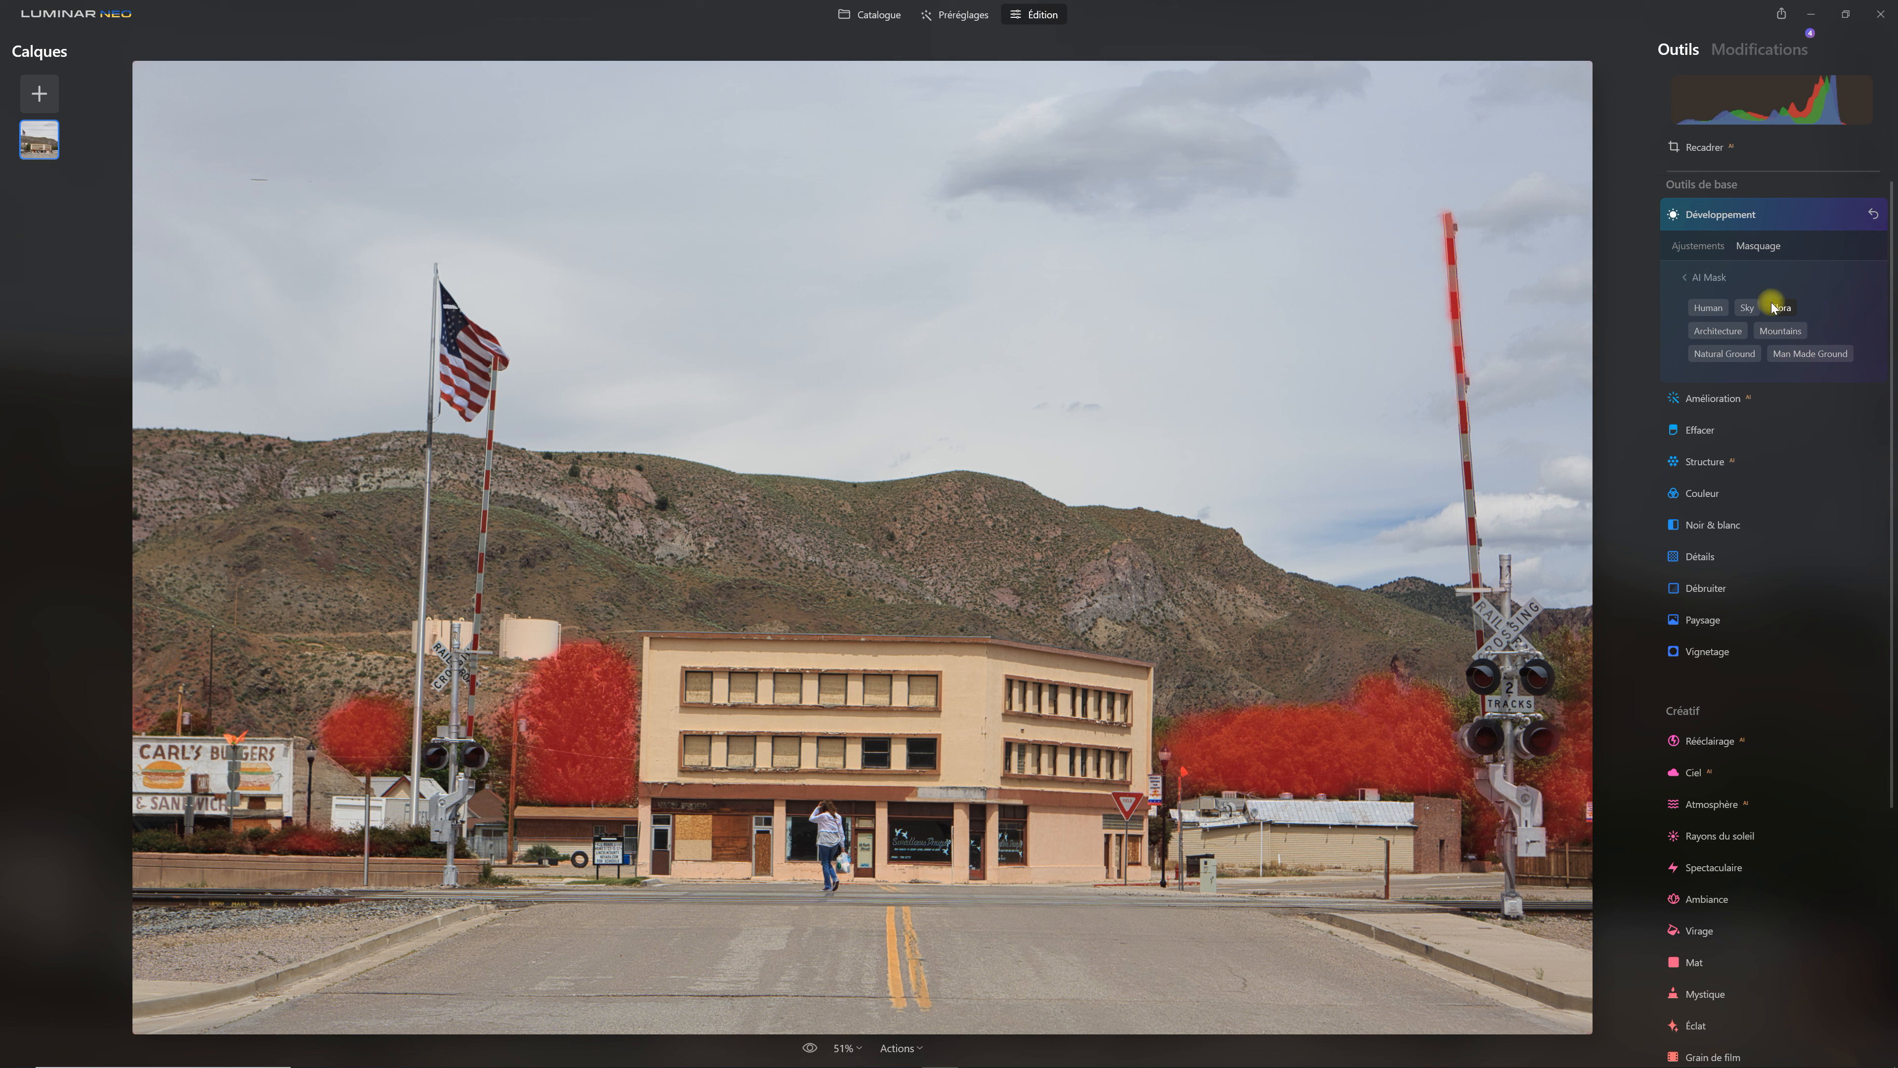
pyautogui.click(1815, 354)
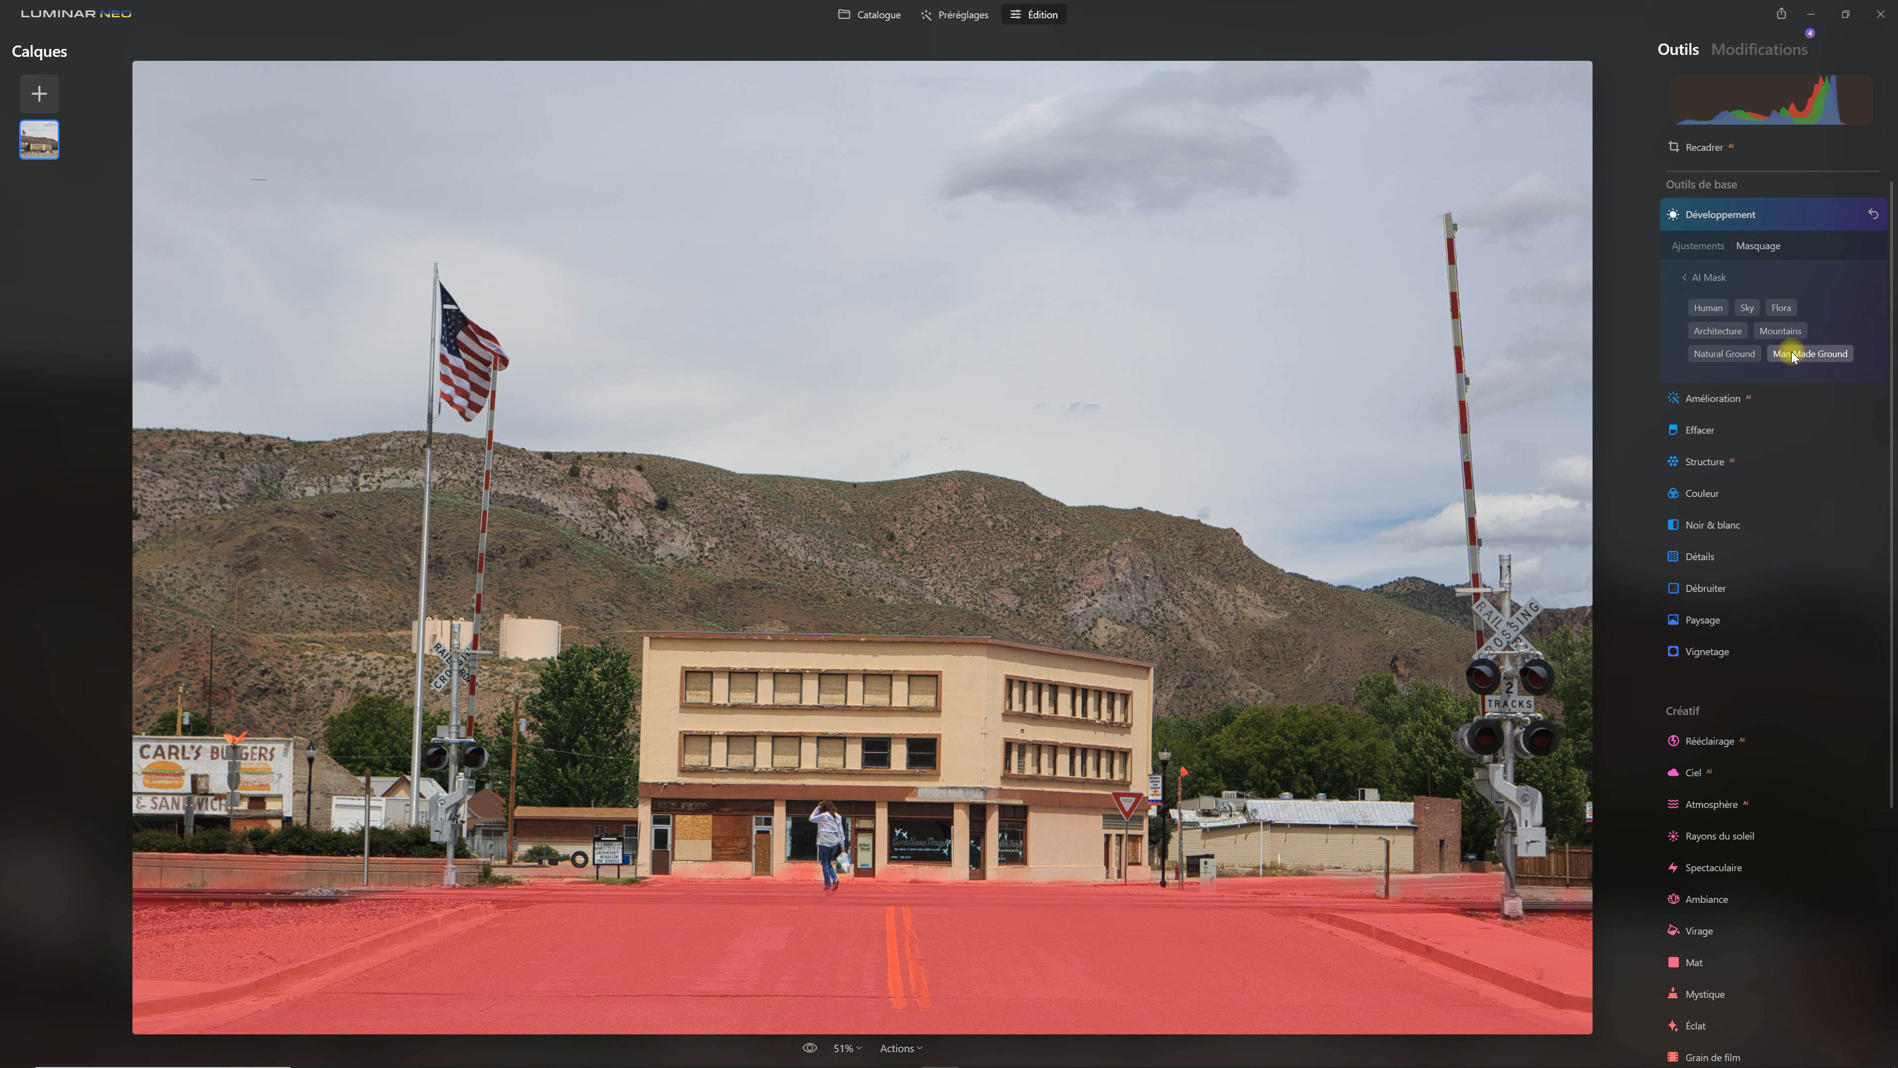
pyautogui.click(1716, 334)
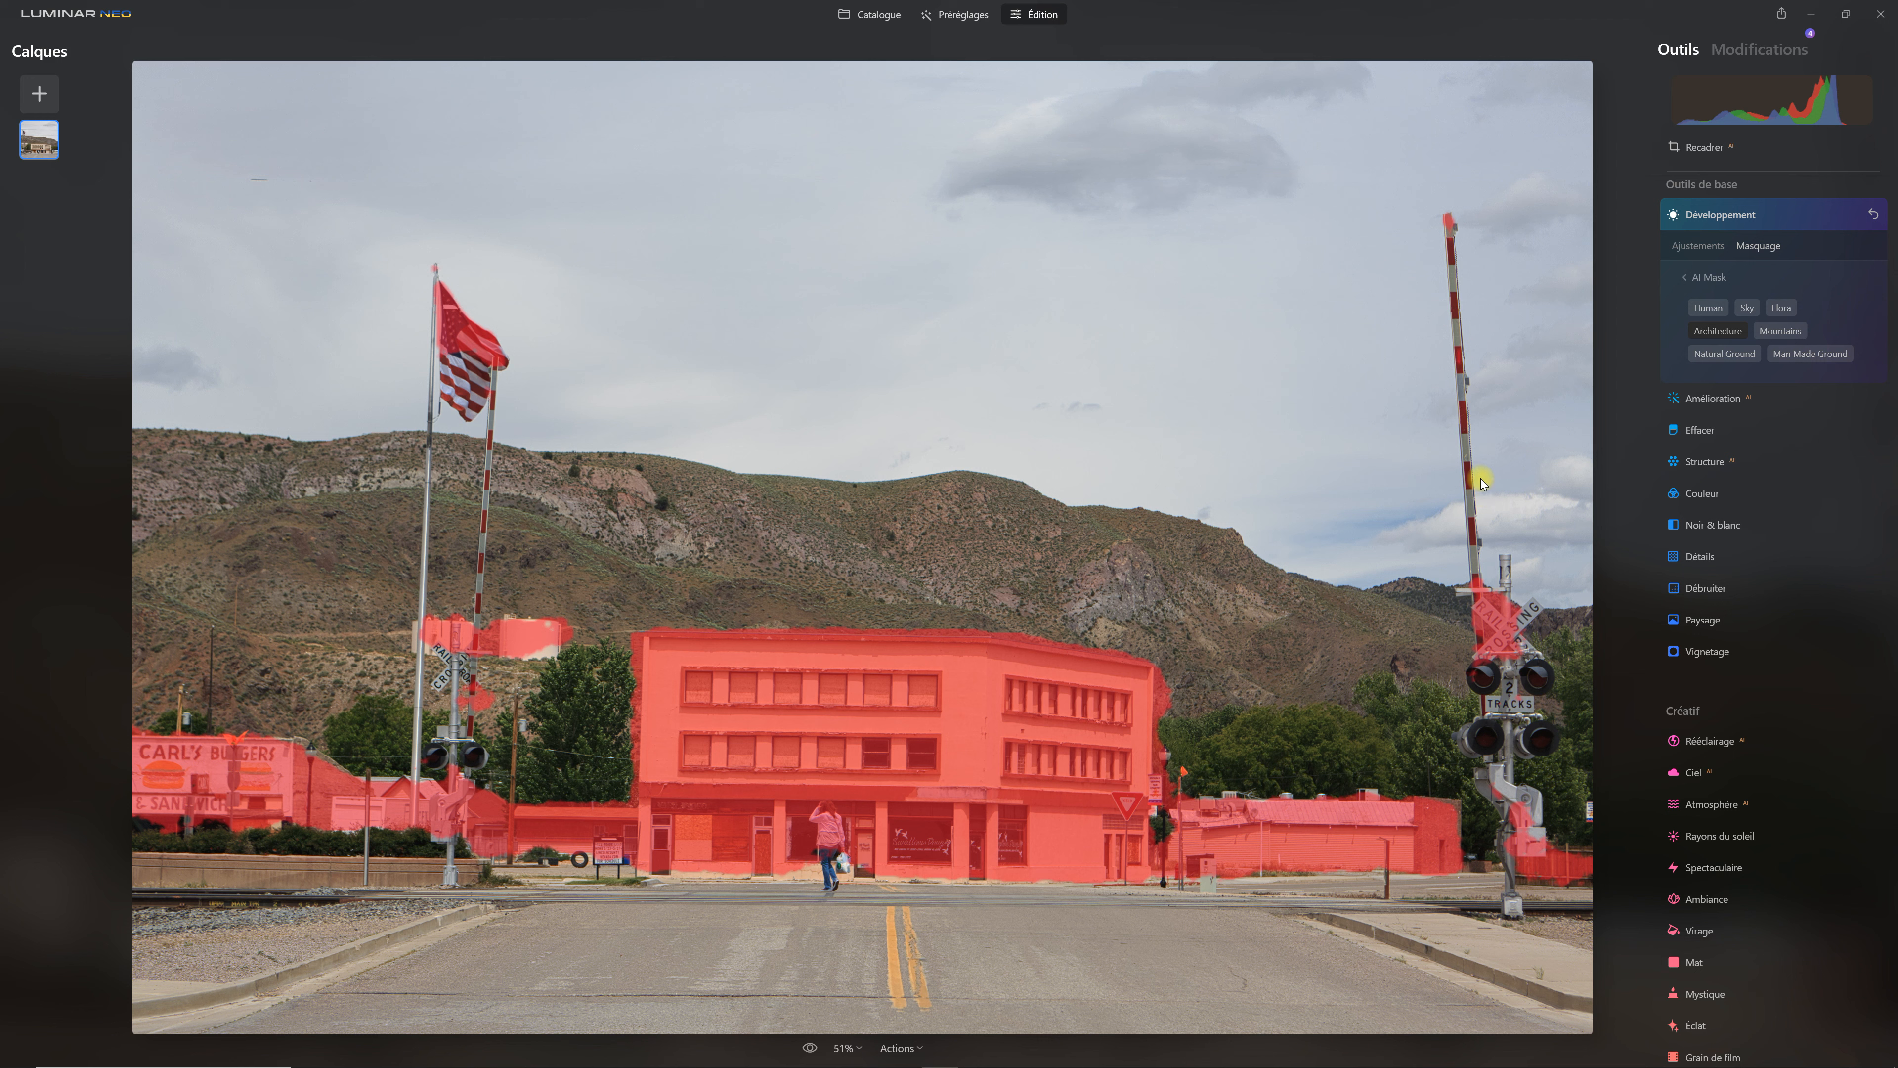
# Switch the AI Mask of the Développement adjustment to Sky and display the mask overlay on the photo
pyautogui.click(1746, 308)
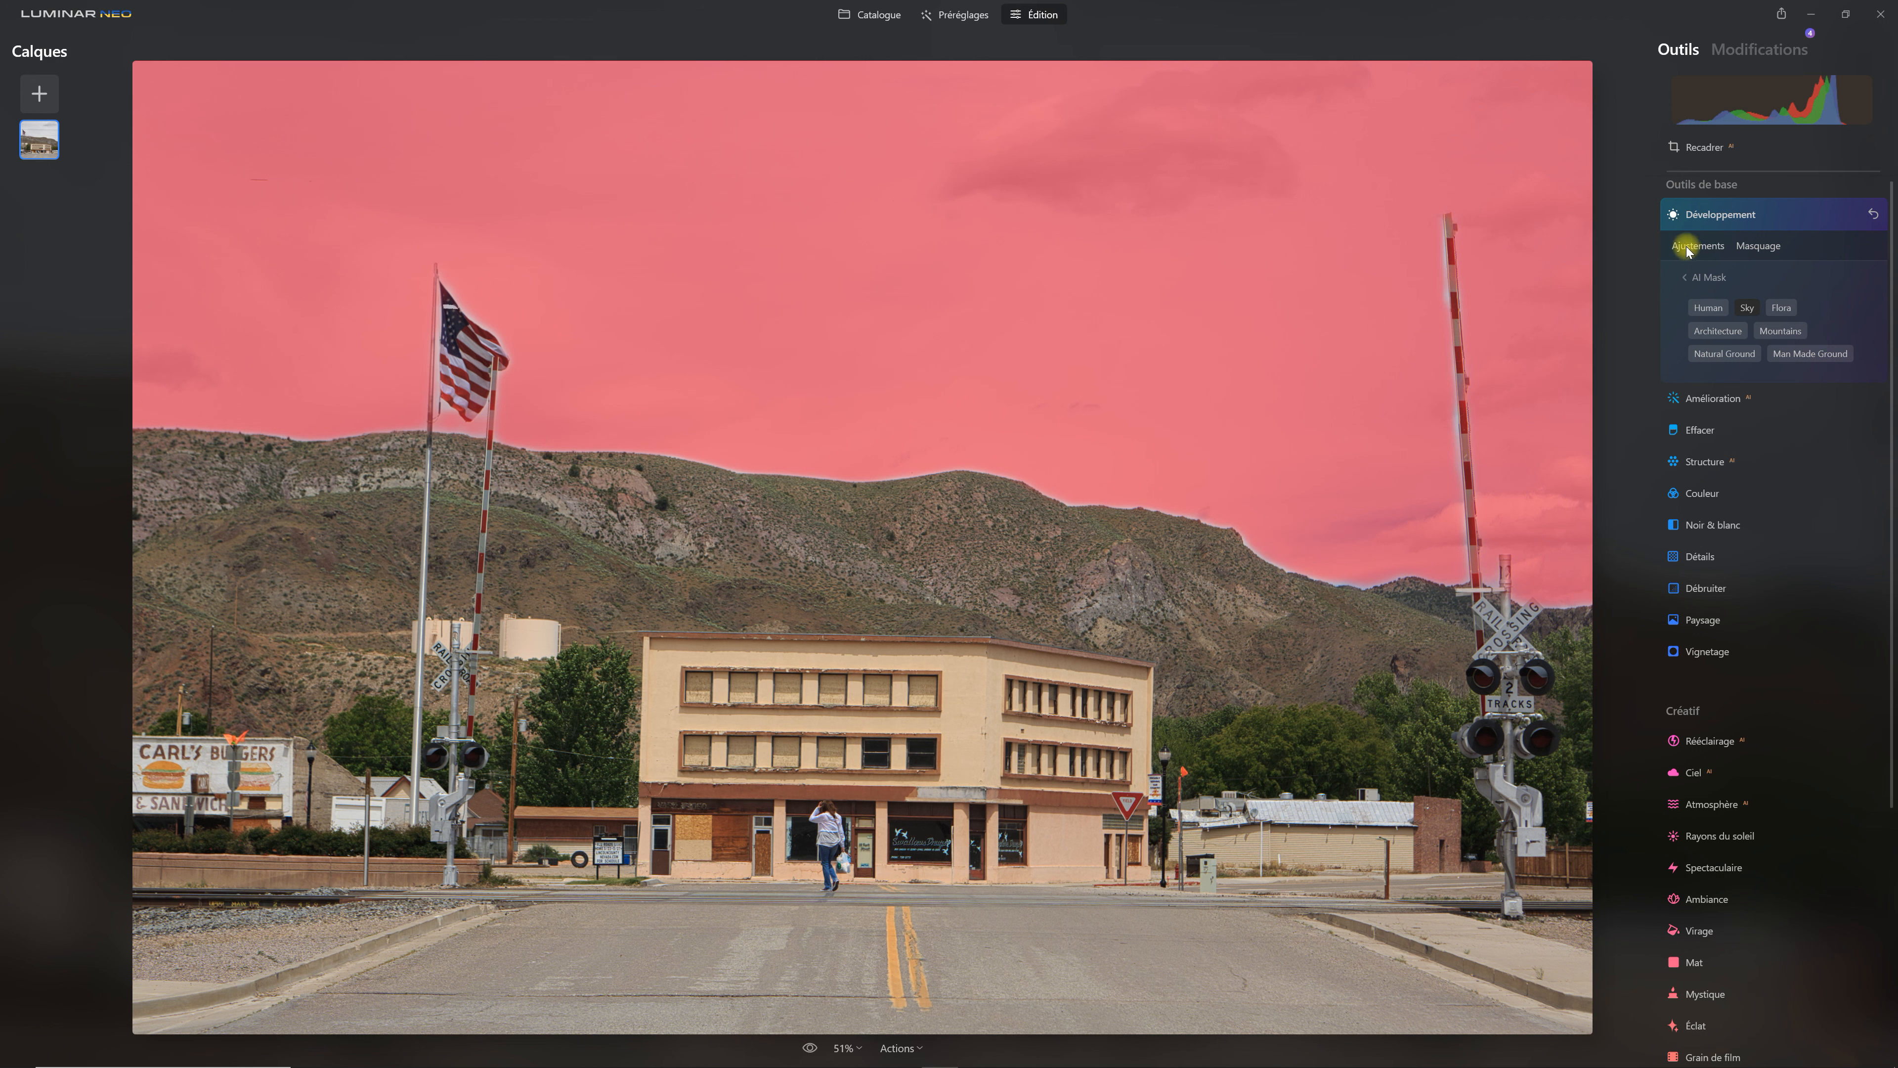
pyautogui.click(1683, 278)
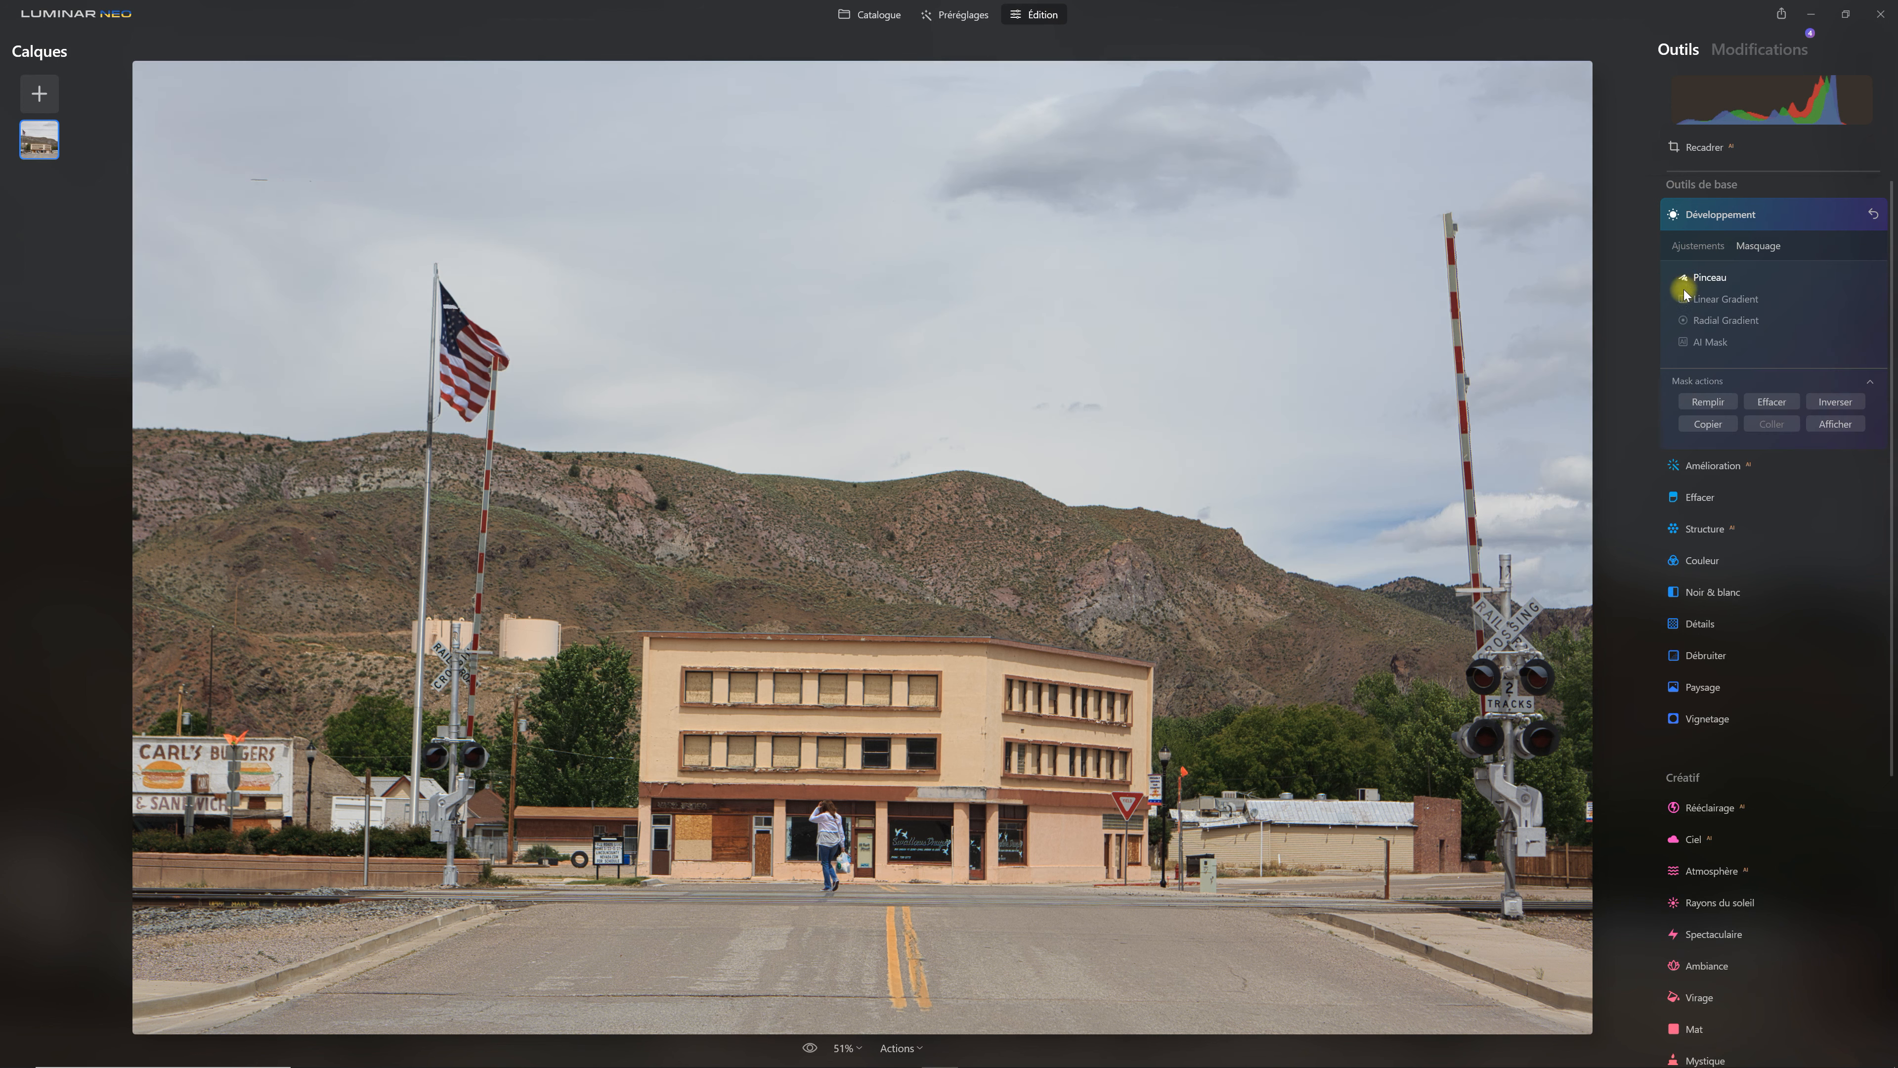
pyautogui.click(1837, 423)
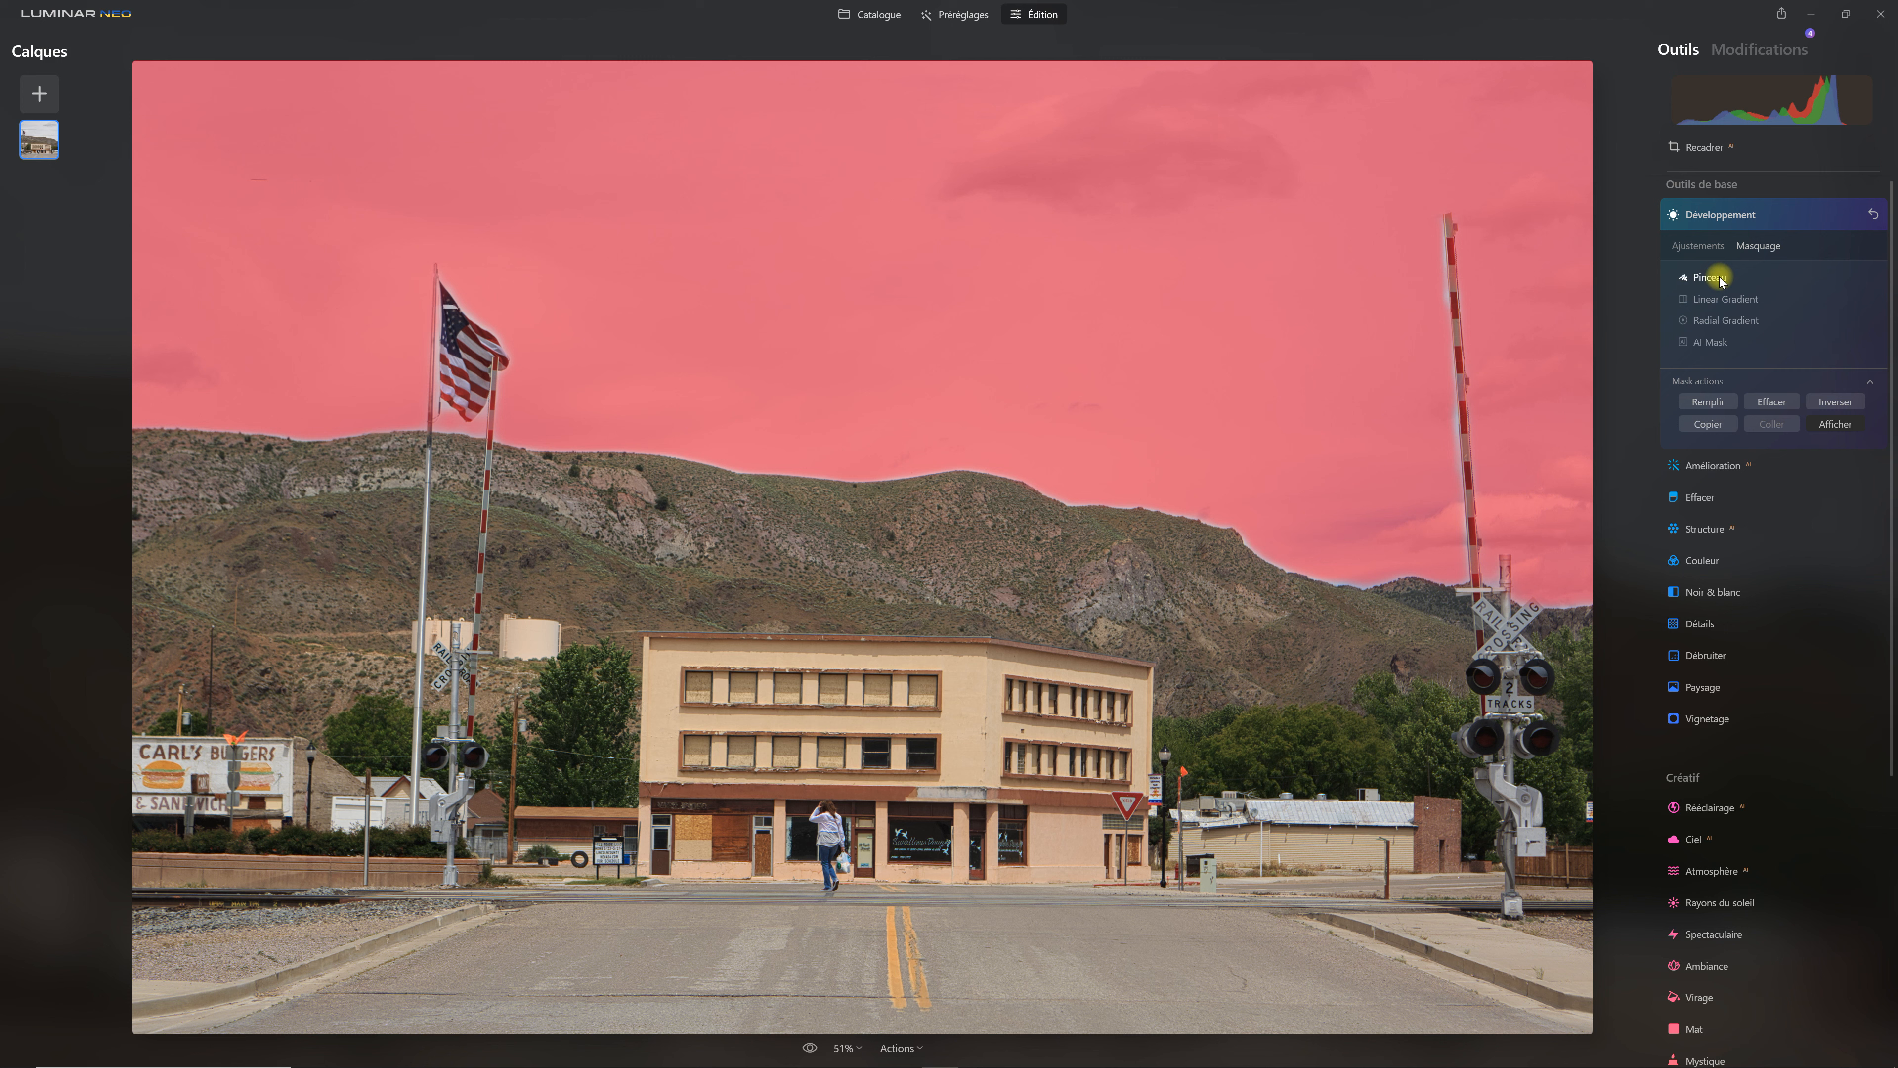
# Erase the sky mask with a size 10 brush from the railroad signal post, the flagpole and the crossing barrier beside it
pyautogui.click(1719, 276)
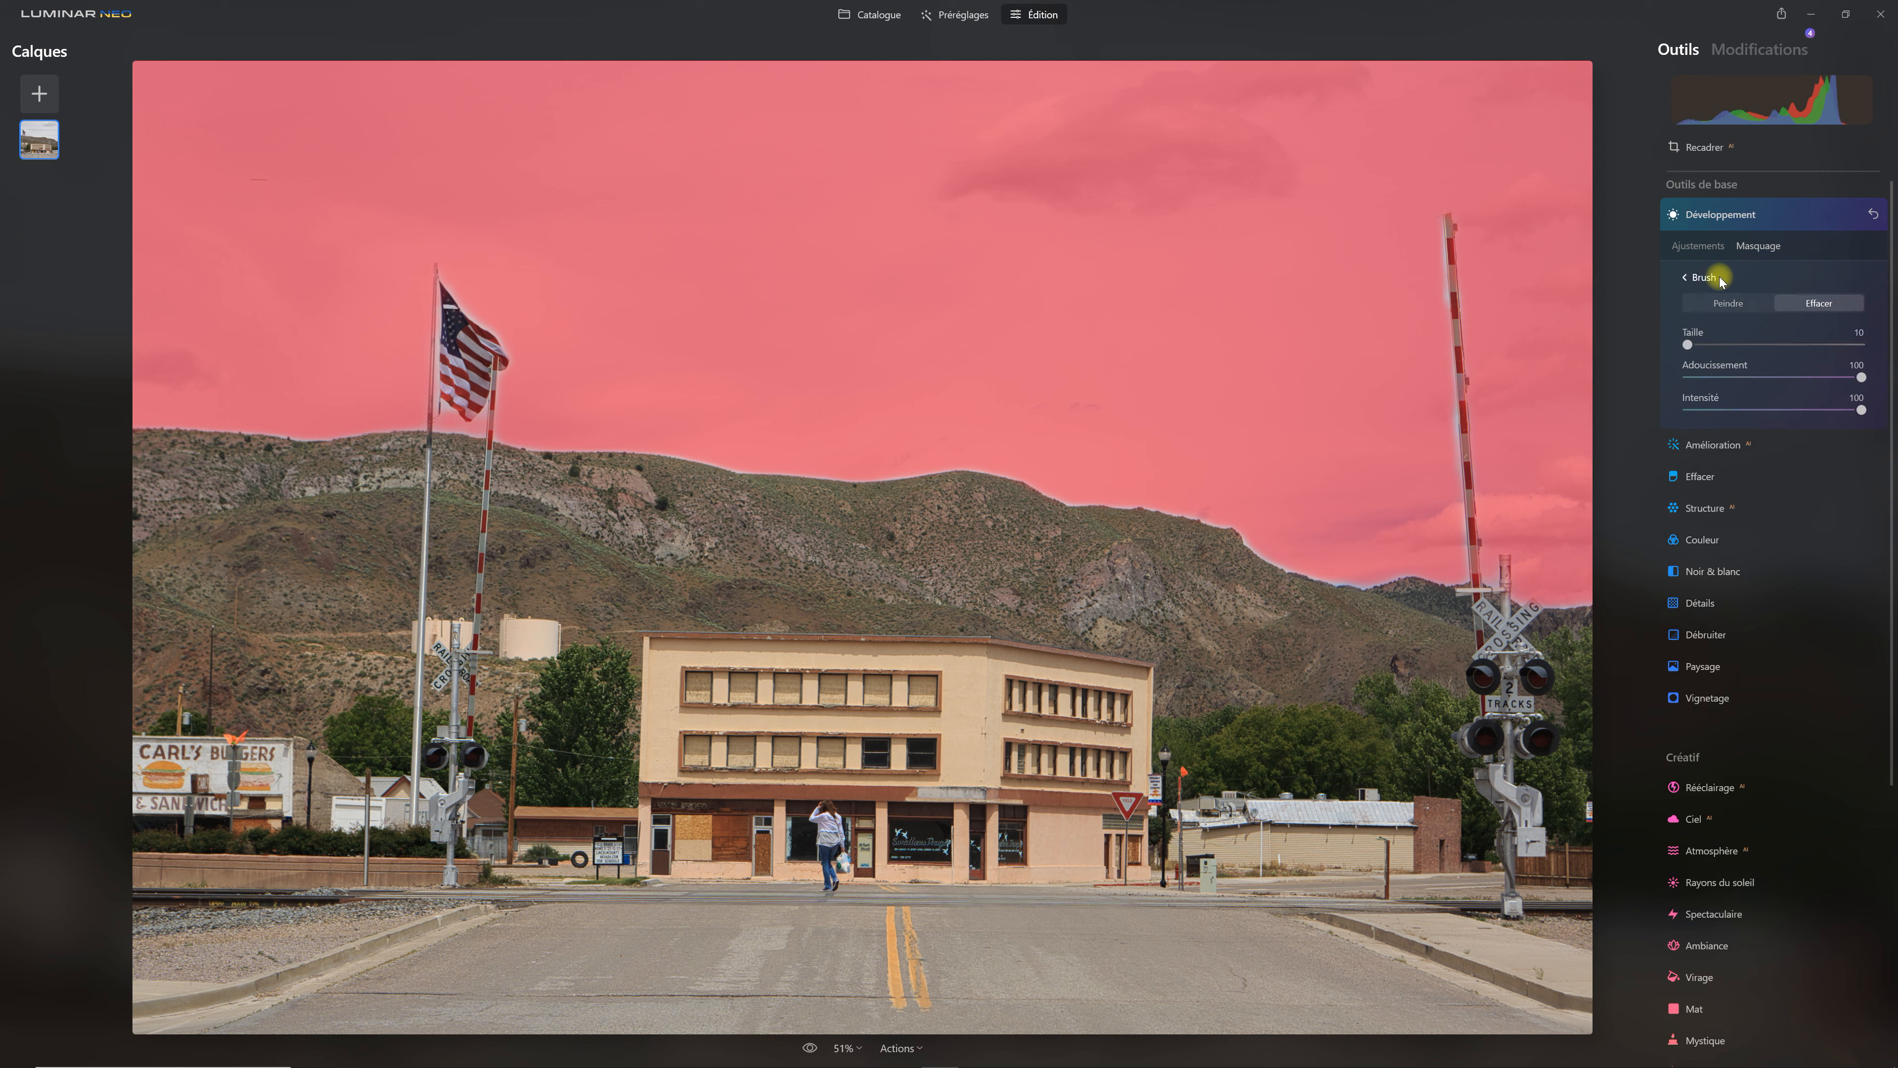
pyautogui.click(1818, 305)
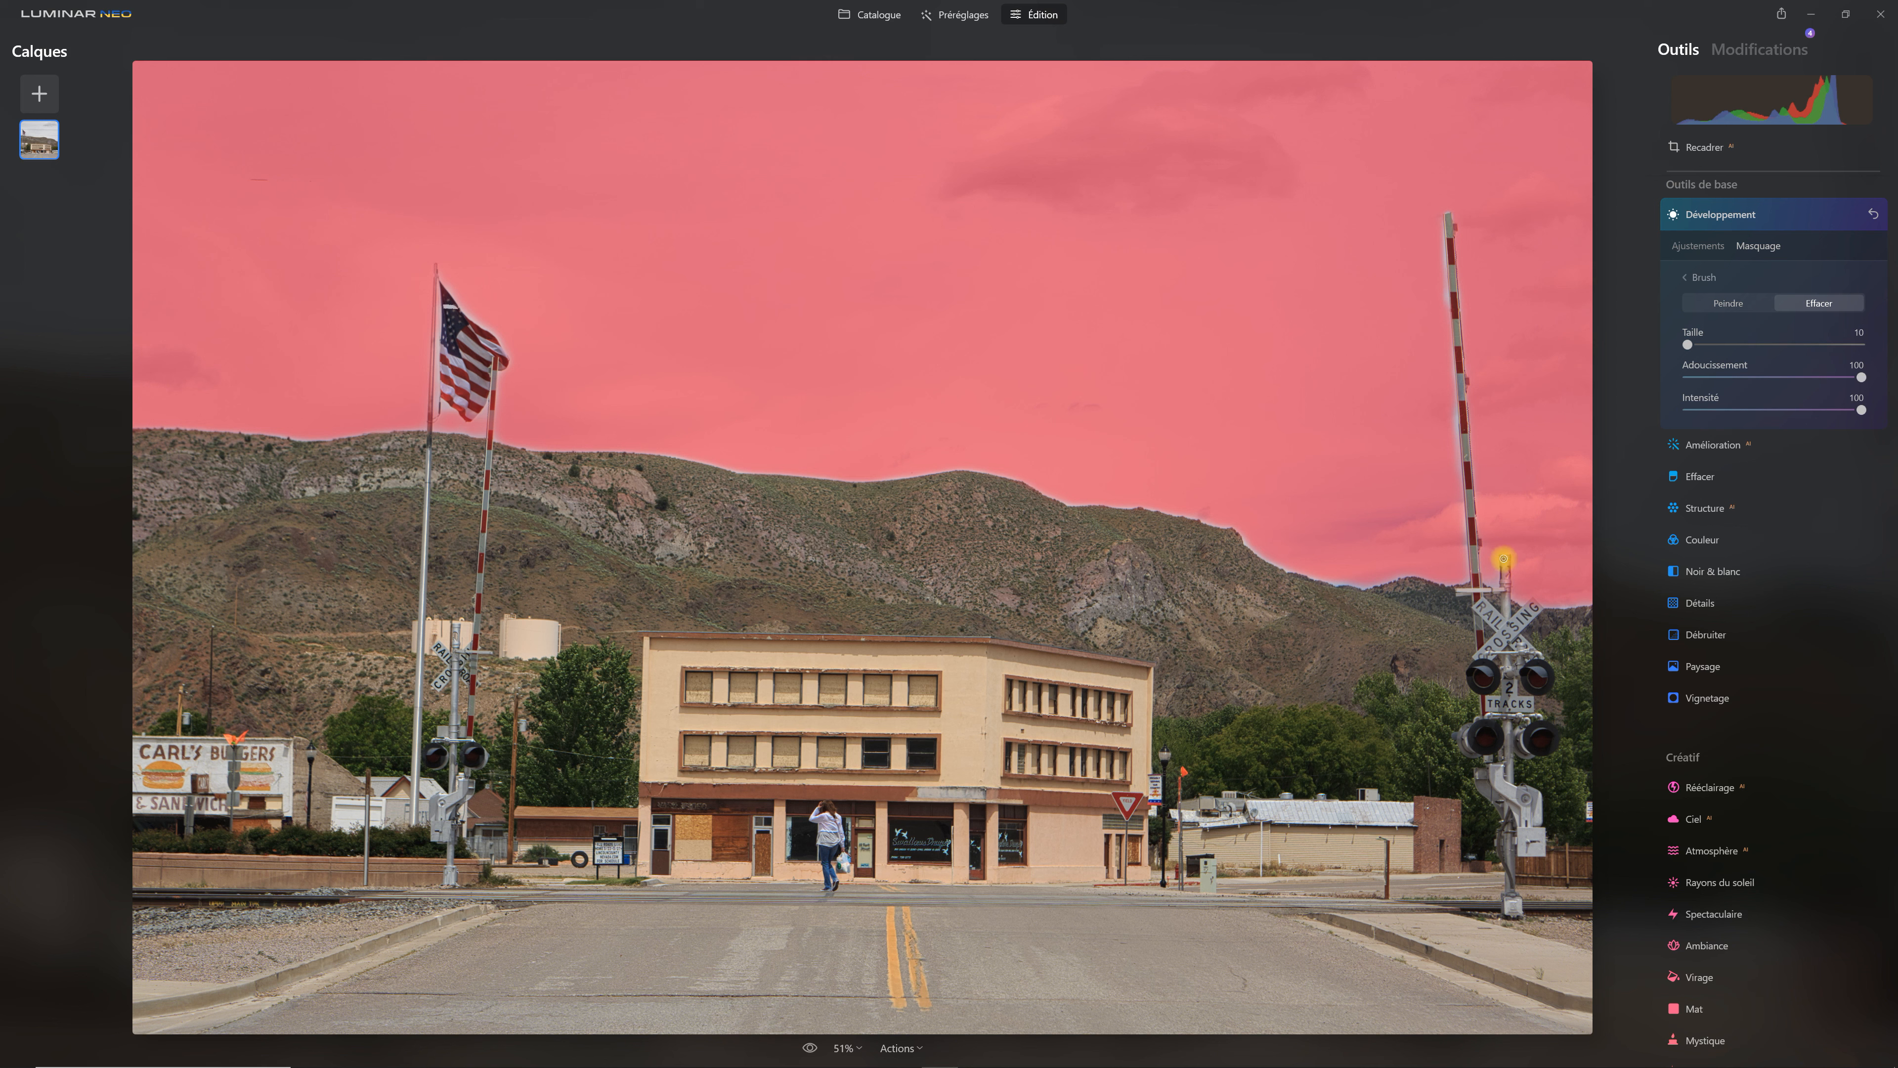
pyautogui.moveTo(1503, 557); pyautogui.dragTo(1505, 595)
pyautogui.moveTo(1505, 594)
pyautogui.mouseDown()
pyautogui.moveTo(1506, 556)
pyautogui.moveTo(1507, 598)
pyautogui.mouseUp()
pyautogui.keyDown('shift'); pyautogui.click(1510, 597); pyautogui.keyUp('shift')
pyautogui.click(435, 266)
pyautogui.keyDown('shift'); pyautogui.click(428, 462); pyautogui.keyUp('shift')
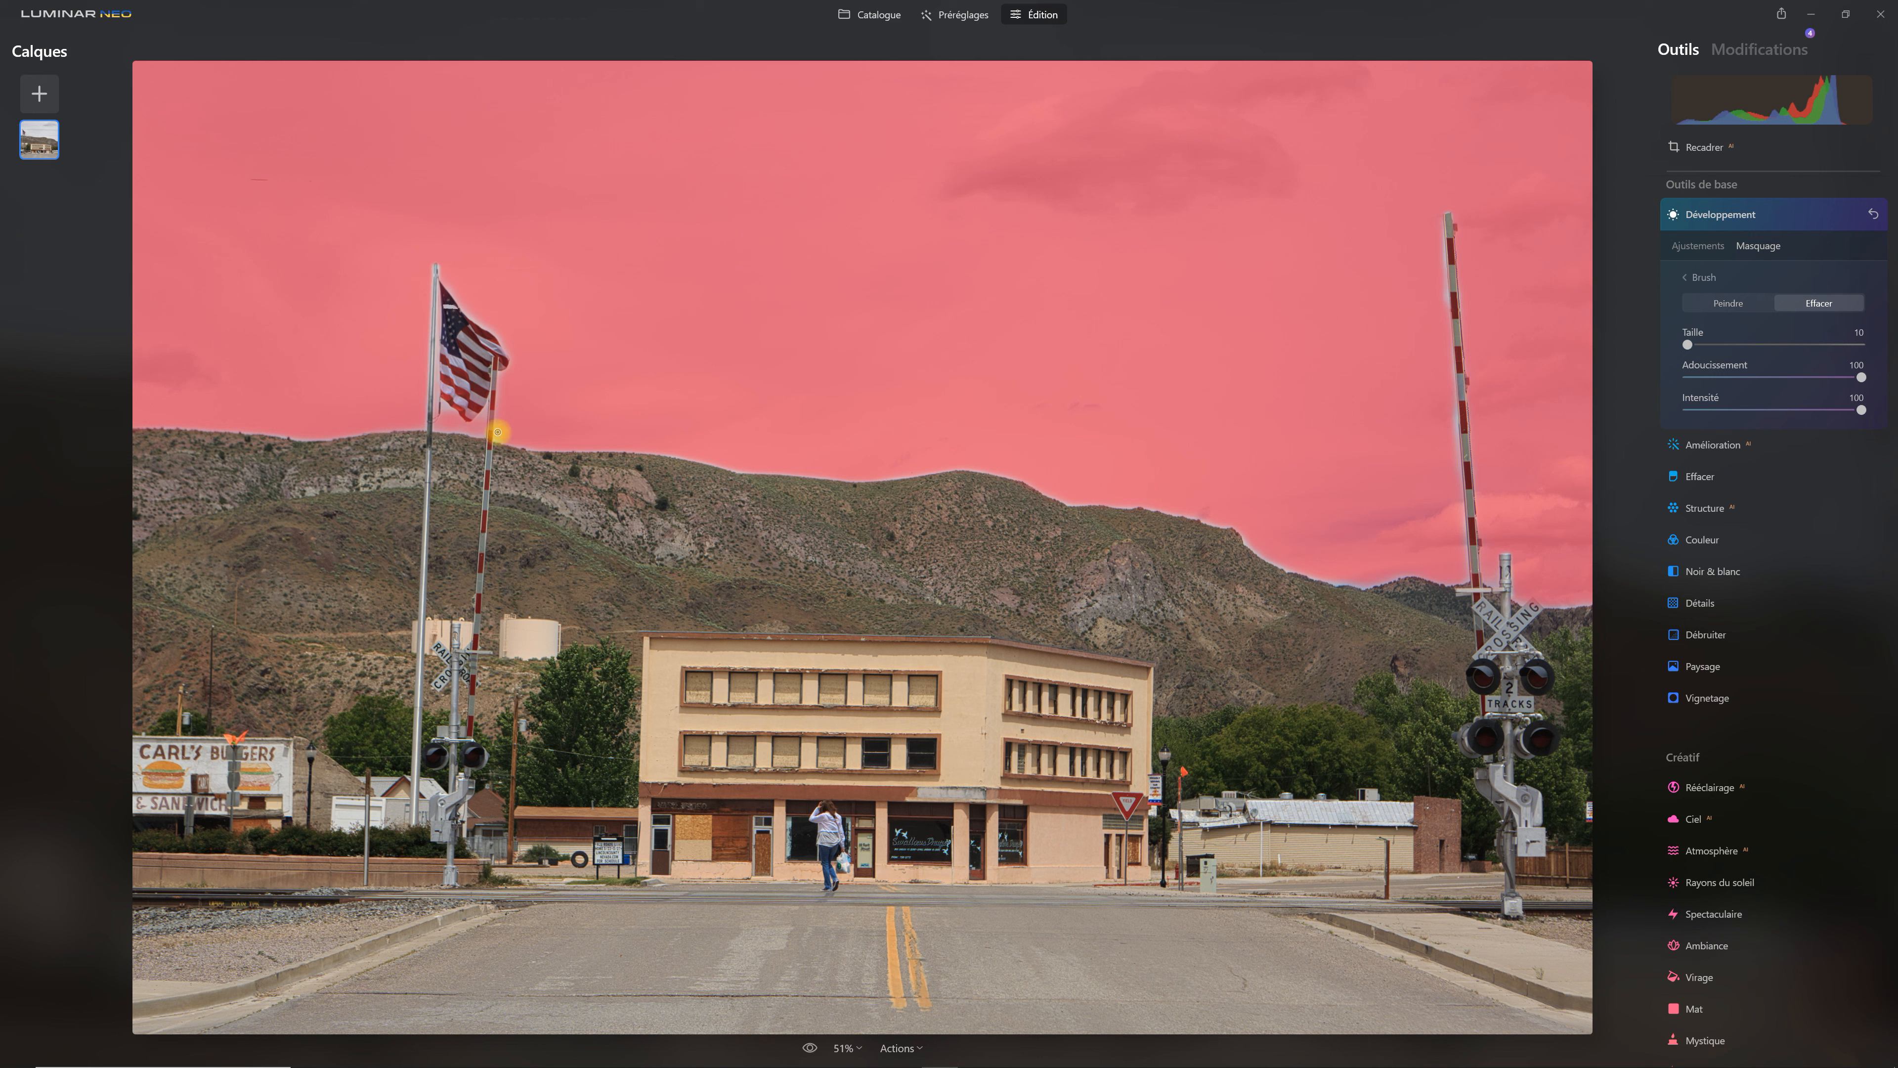
pyautogui.keyDown('shift'); pyautogui.click(489, 463); pyautogui.keyUp('shift')
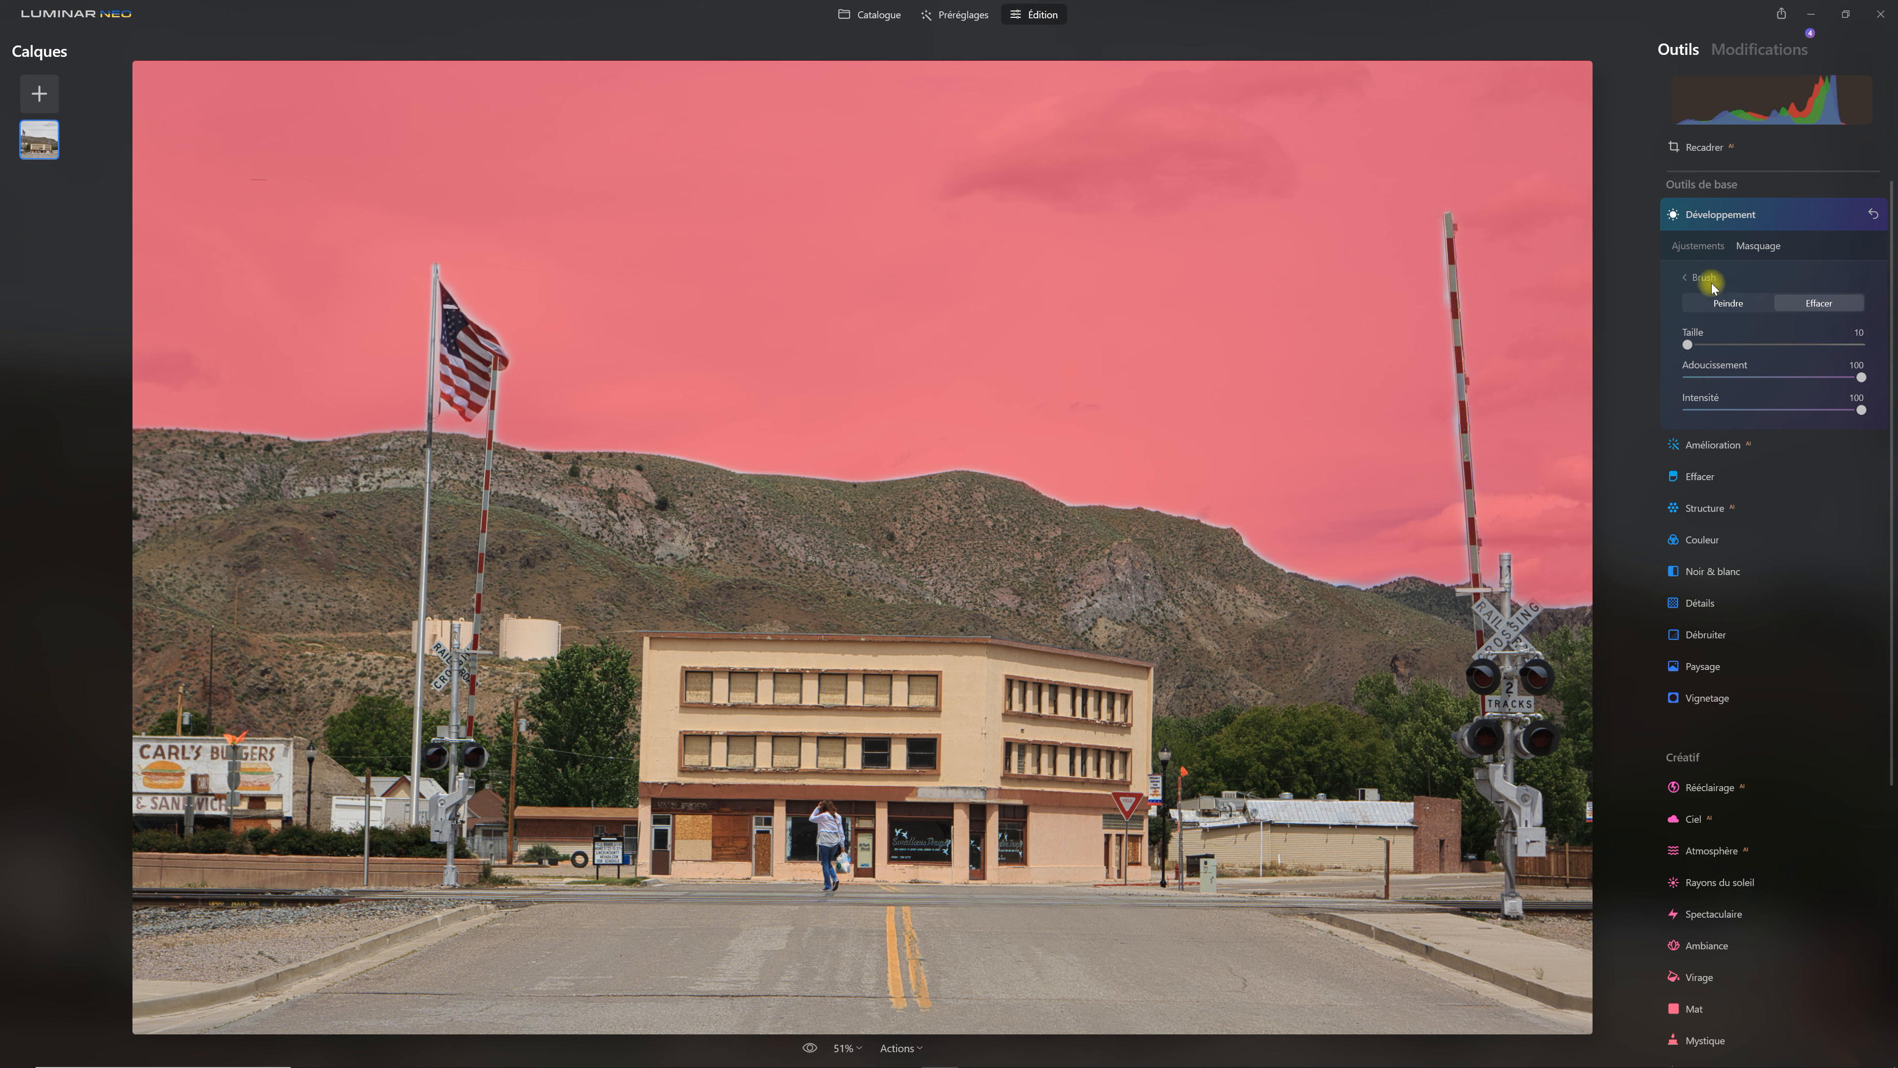
# For the masked sky, set Hautes lum. to -31 and Contraste intelligent to 17, and raise the upper part of the blue curve
pyautogui.click(1697, 245)
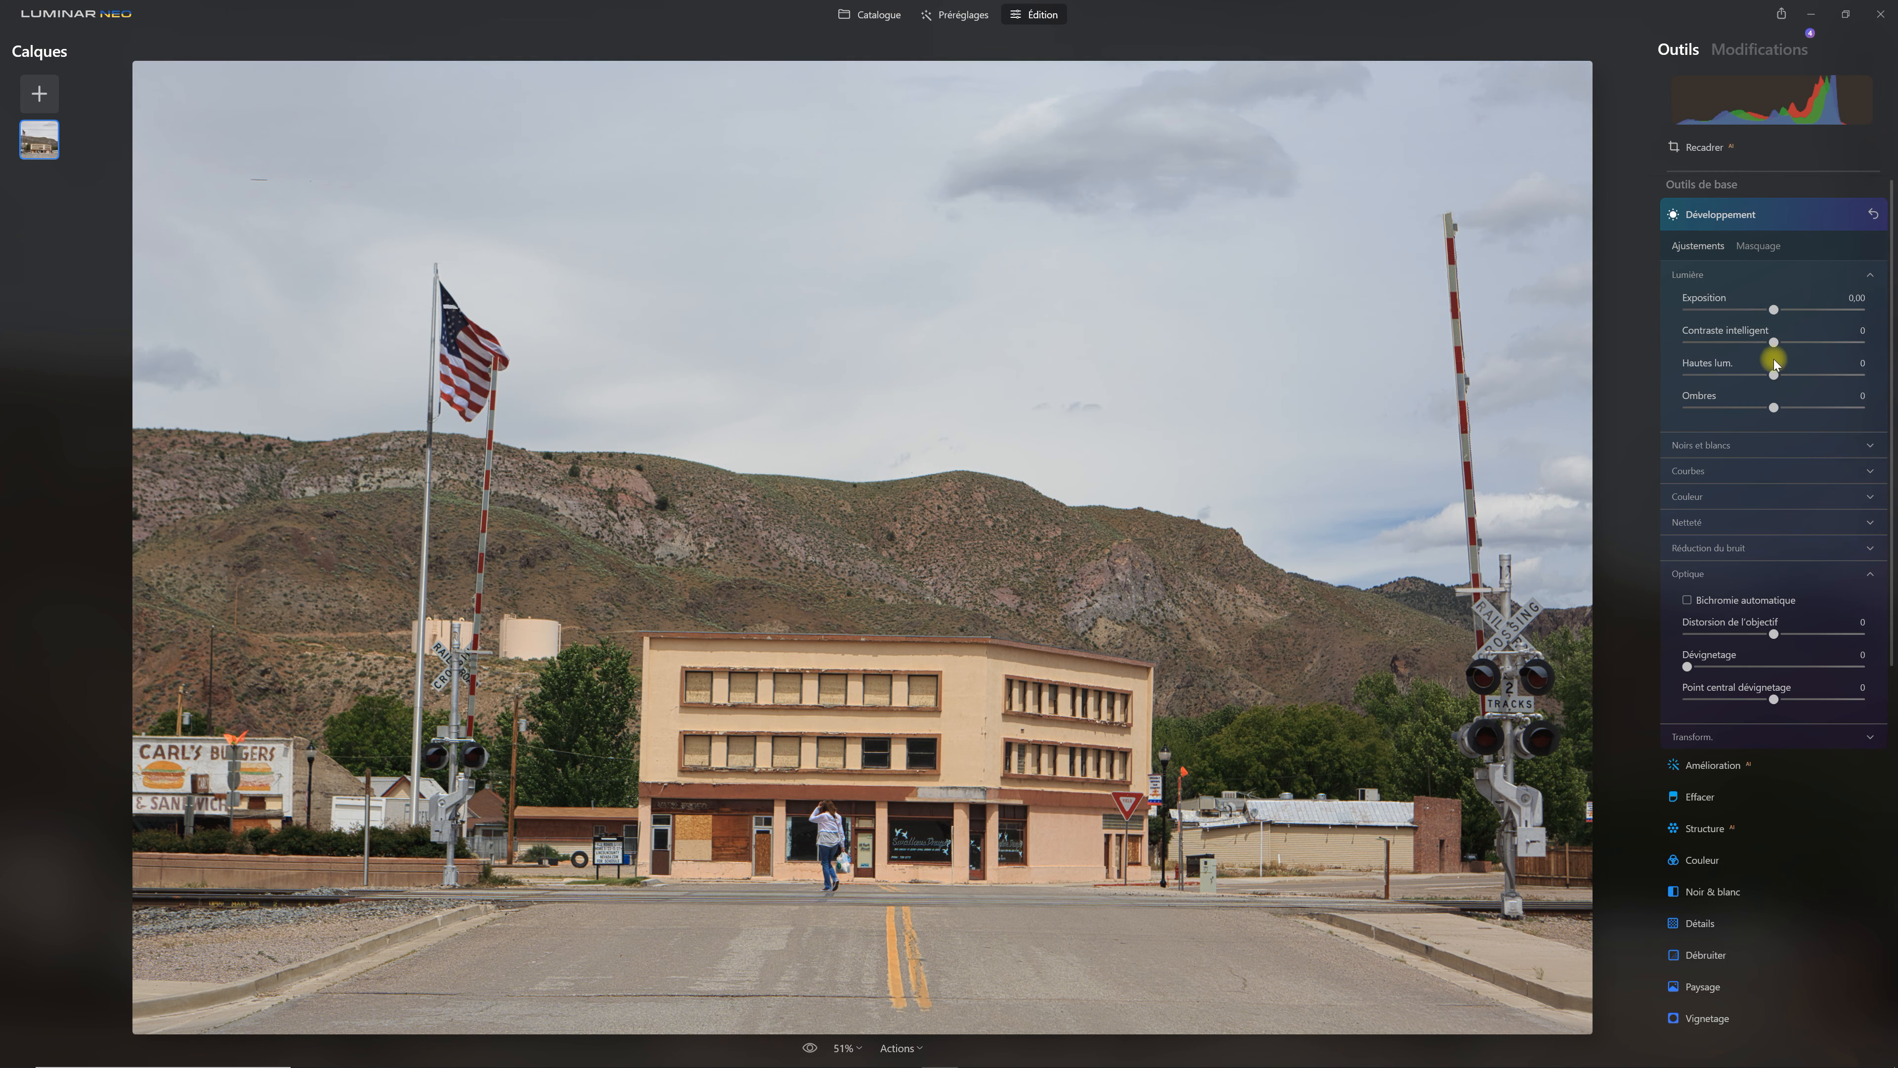
pyautogui.moveTo(1771, 372)
pyautogui.mouseDown()
pyautogui.moveTo(1737, 376)
pyautogui.moveTo(1788, 343)
pyautogui.mouseUp()
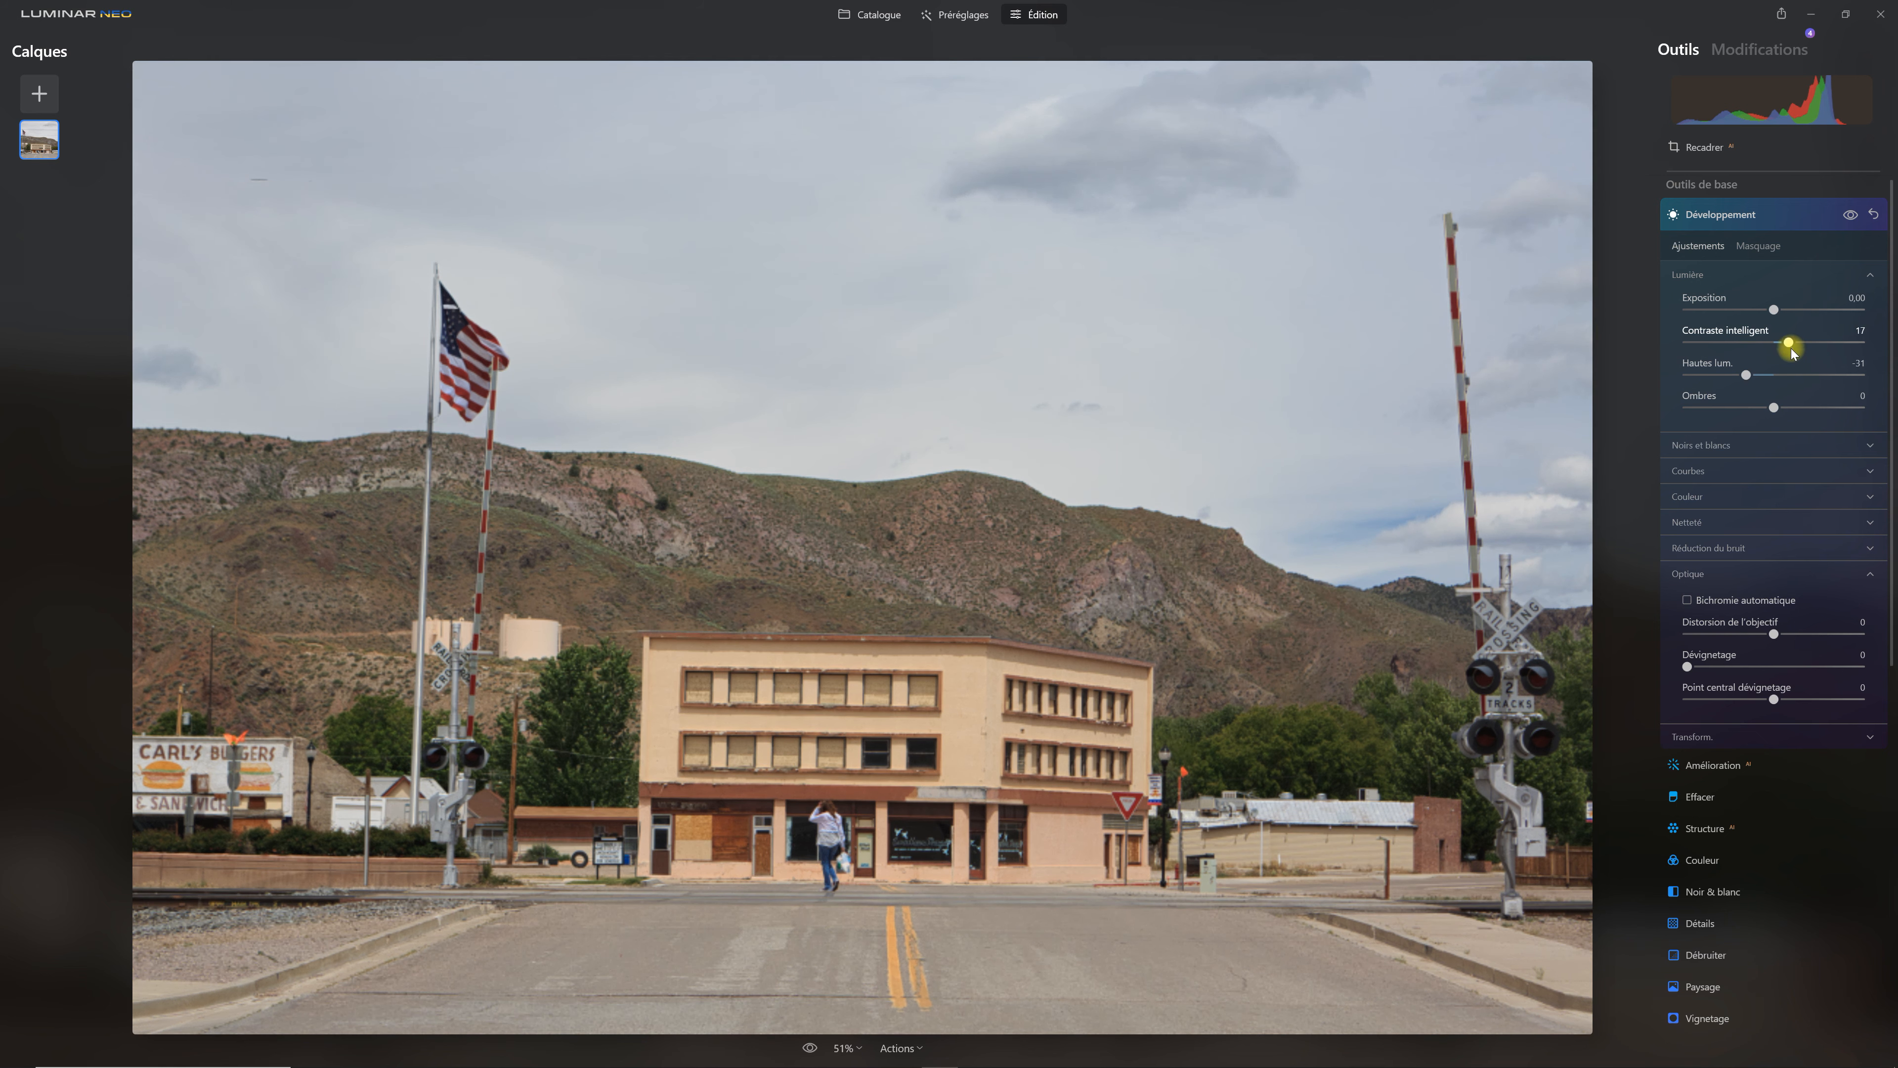
pyautogui.click(1871, 471)
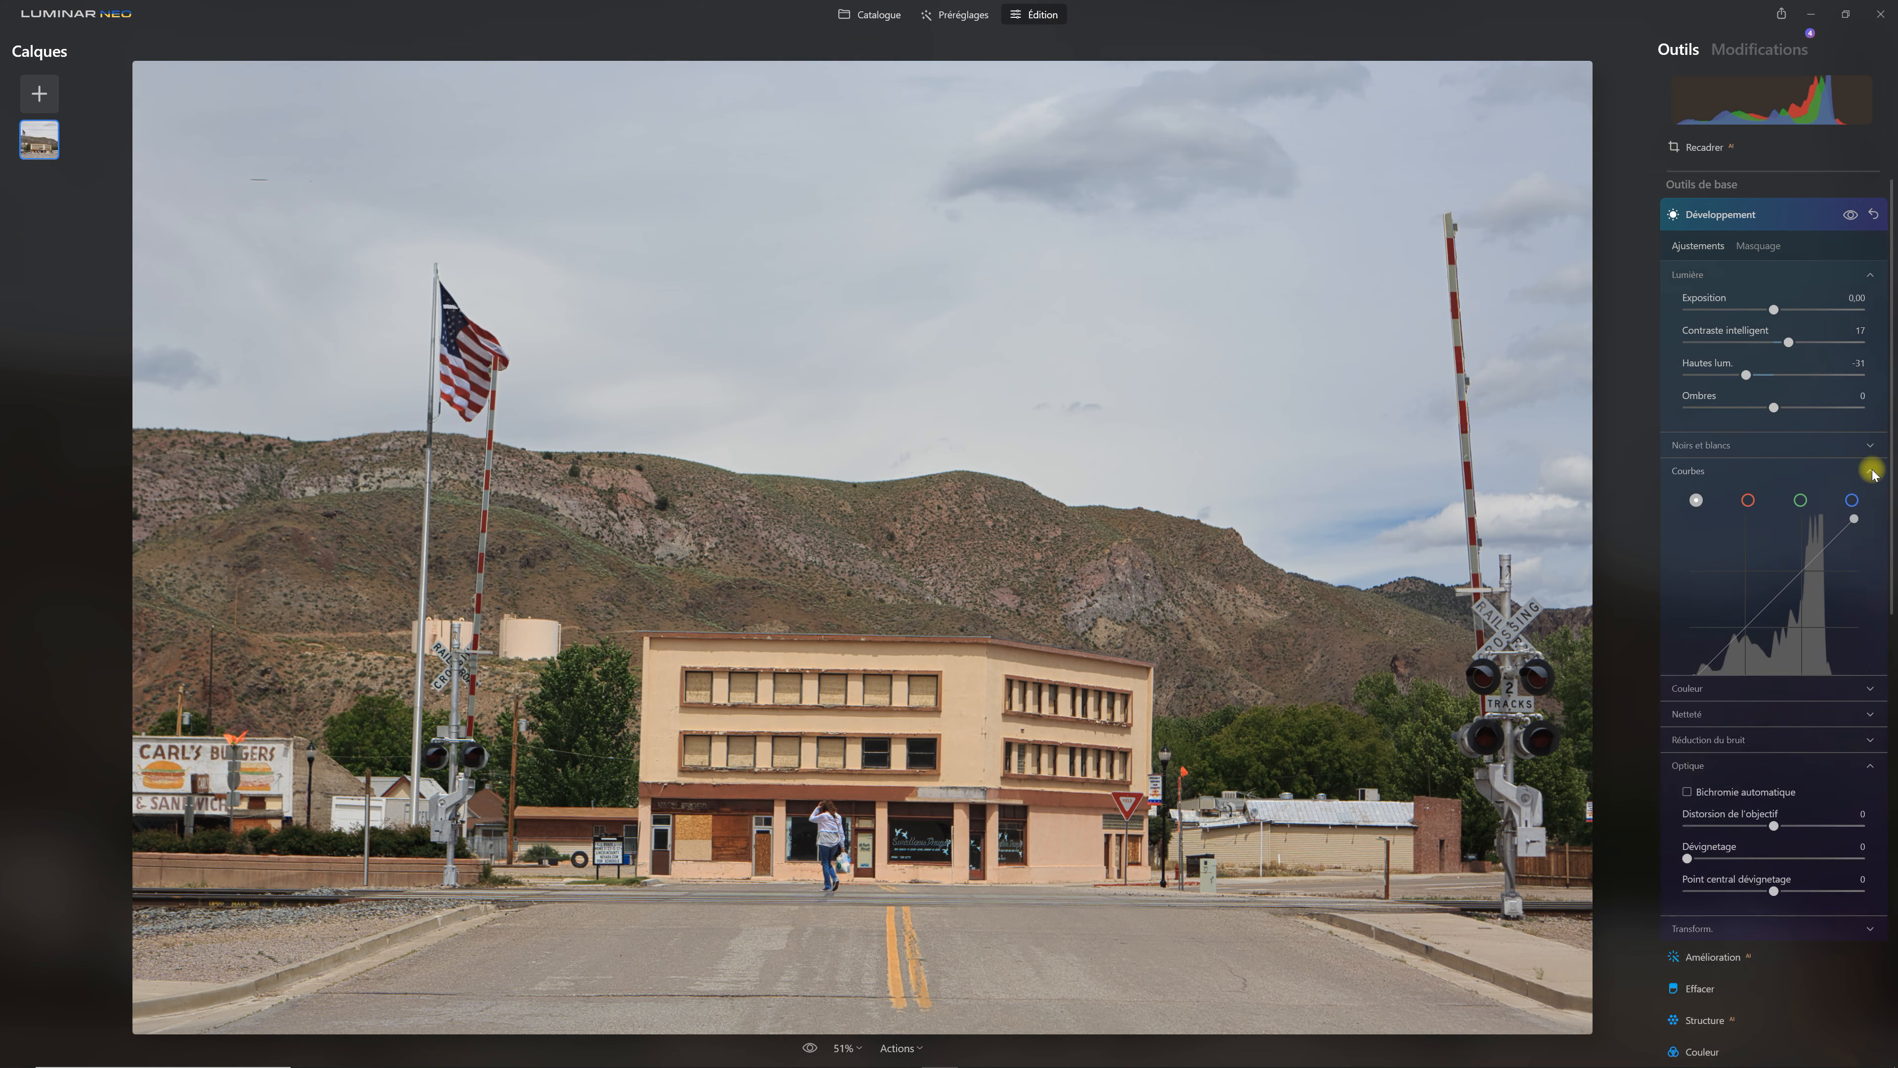
pyautogui.click(1853, 500)
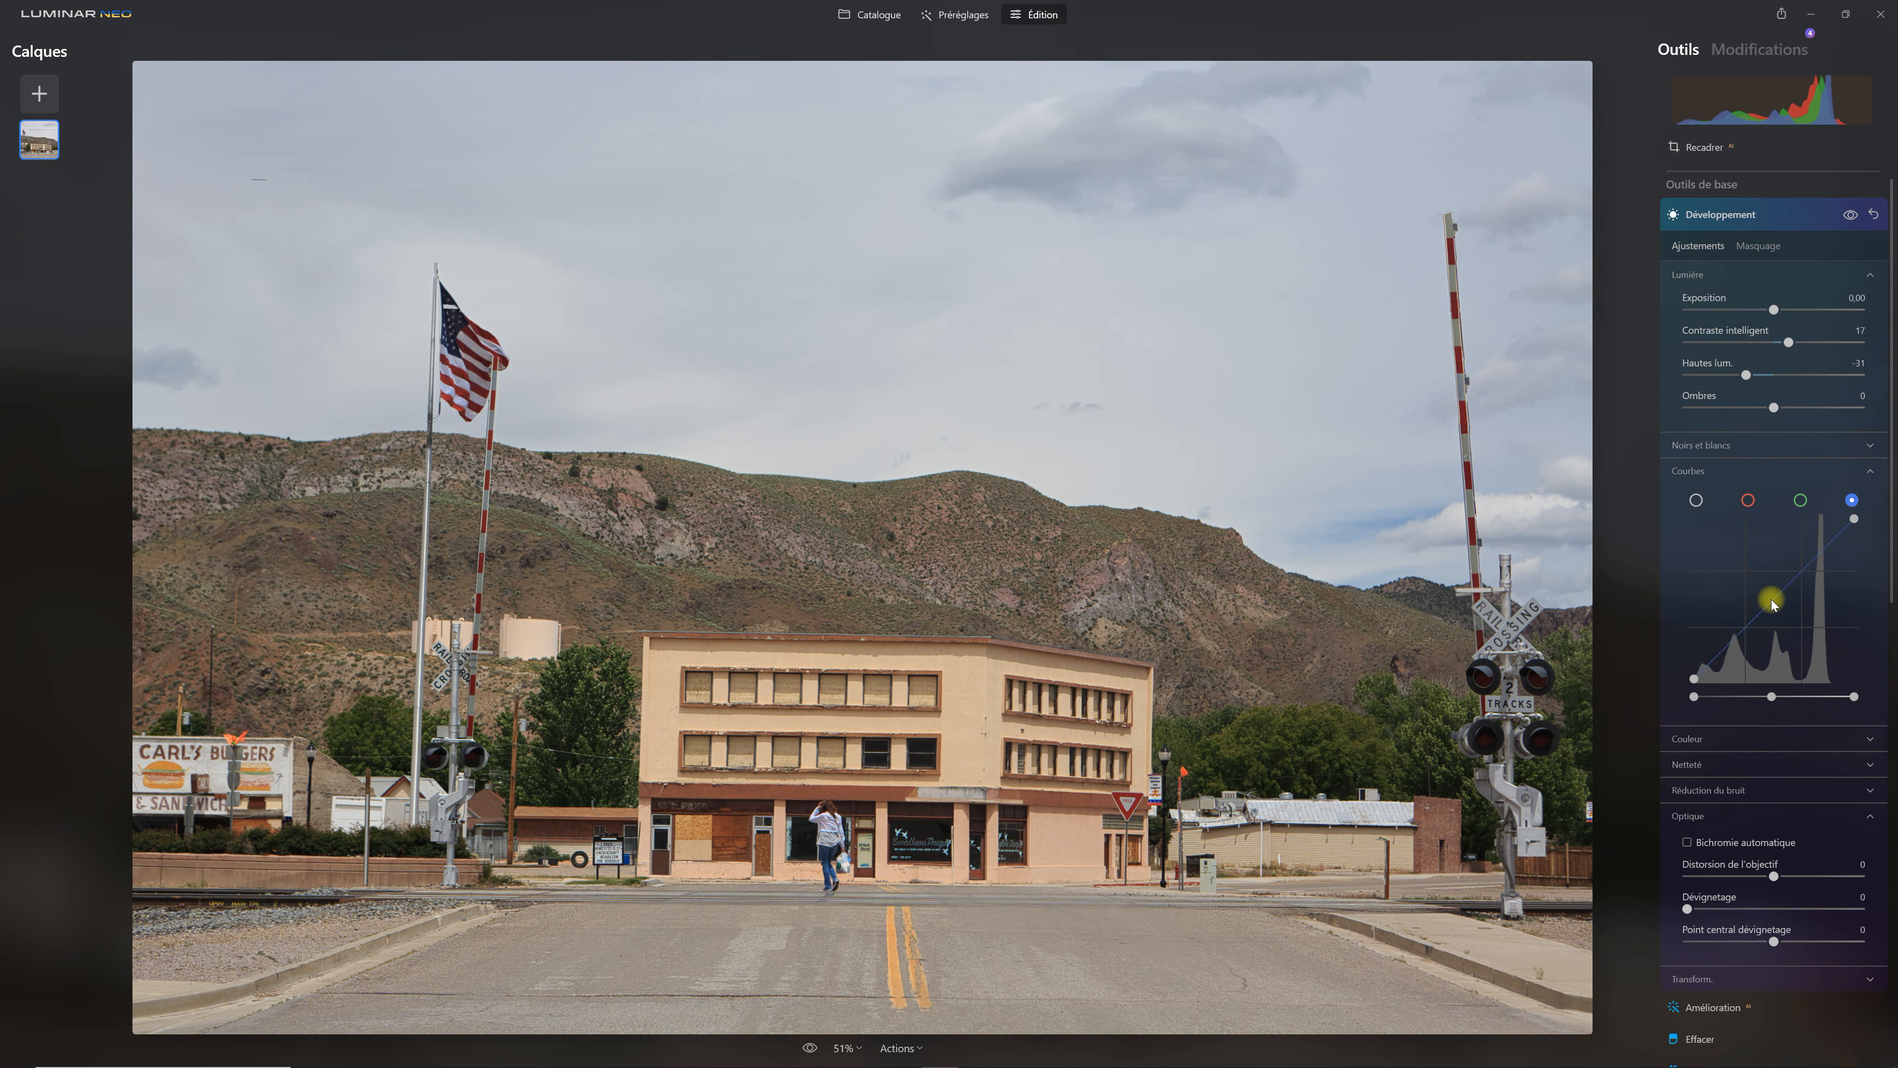
pyautogui.moveTo(1820, 550); pyautogui.dragTo(1828, 545)
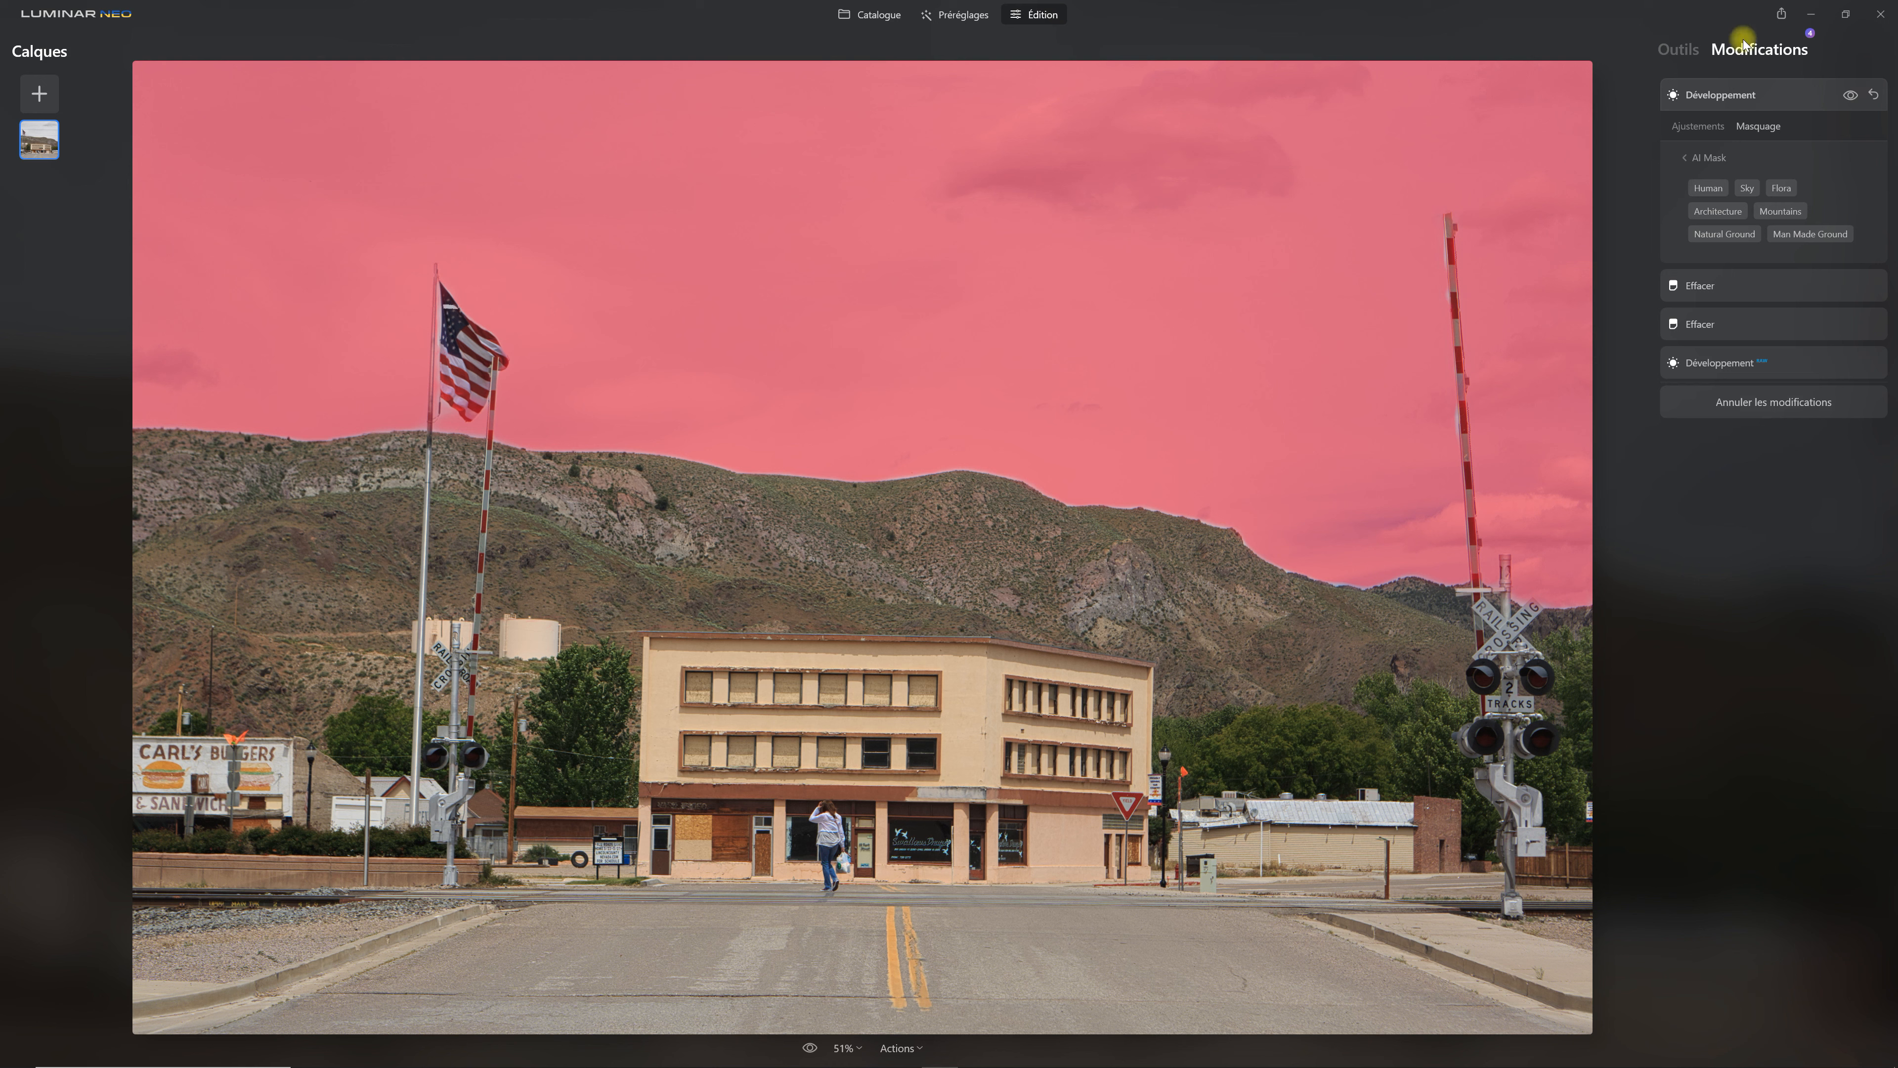
# Try the sky's Développement edit with the AI Mask on Mountains and then on Architecture instead of Sky
pyautogui.click(1790, 211)
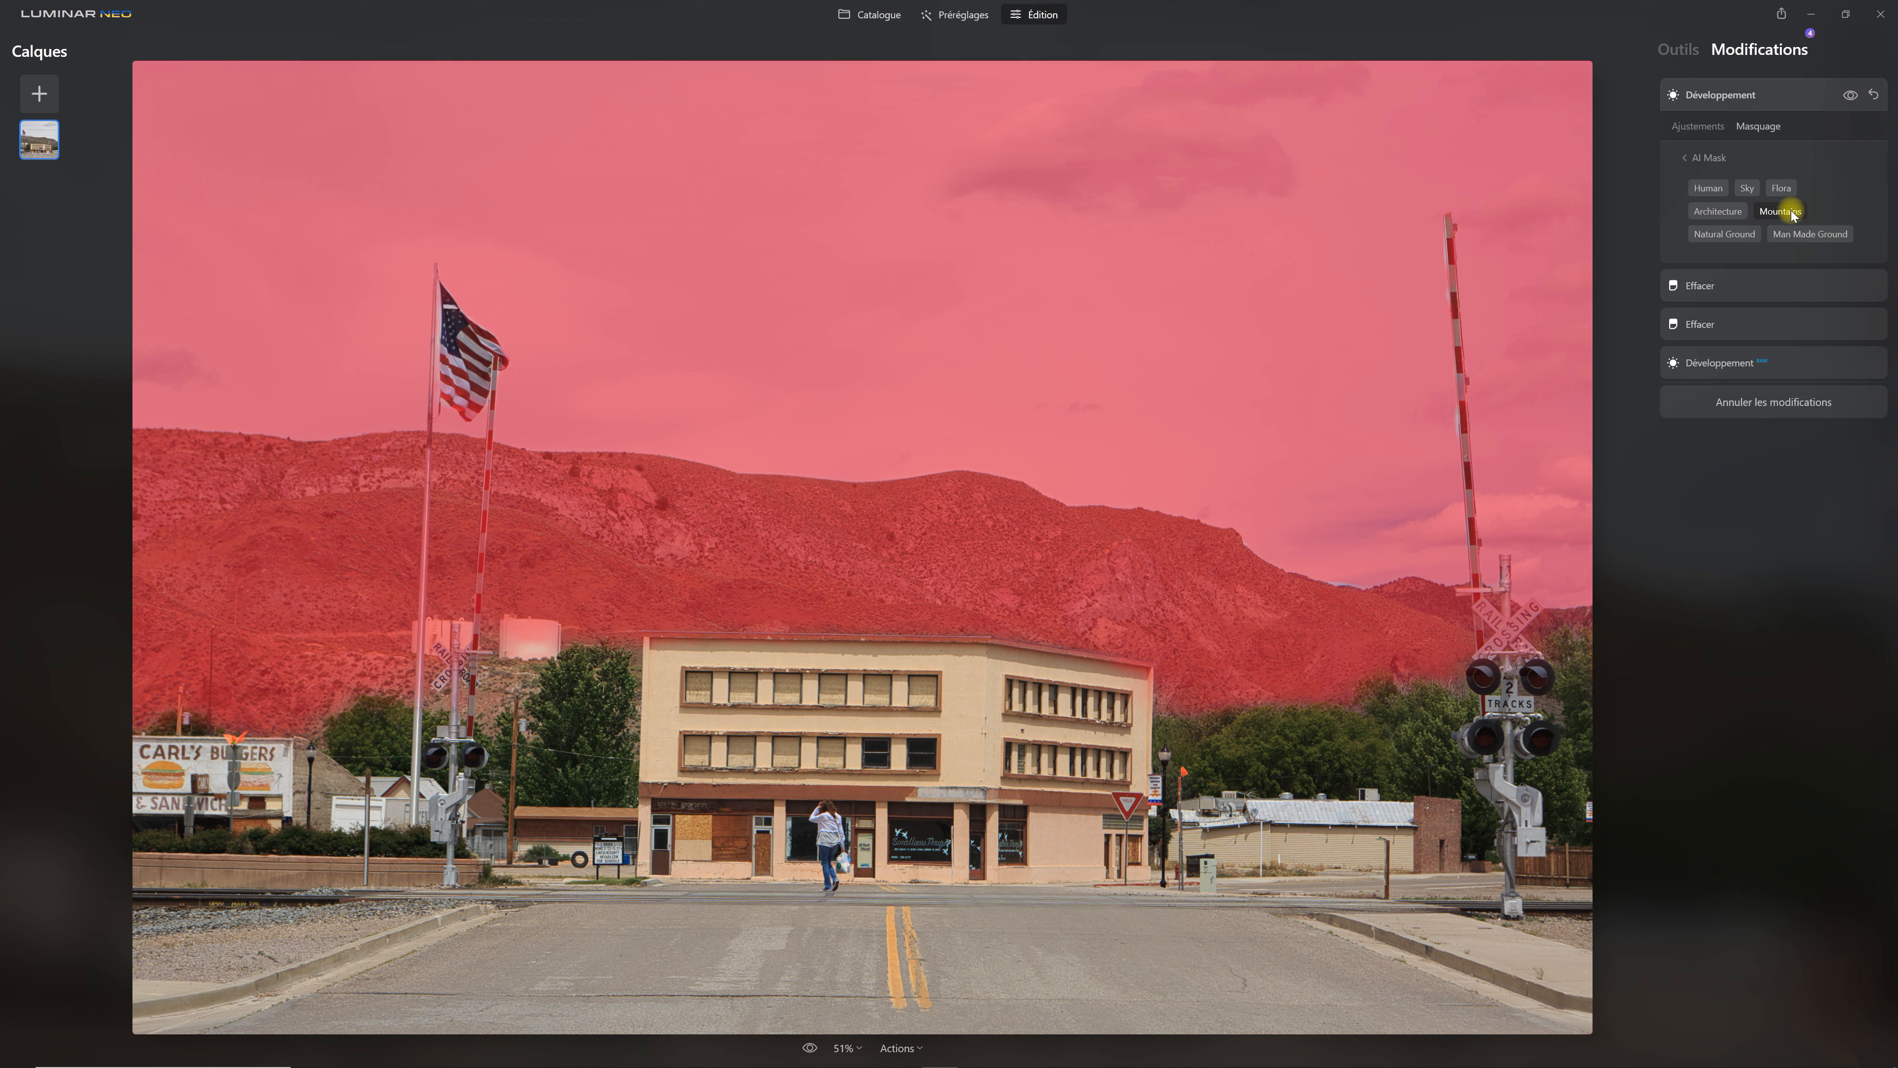
pyautogui.click(1749, 188)
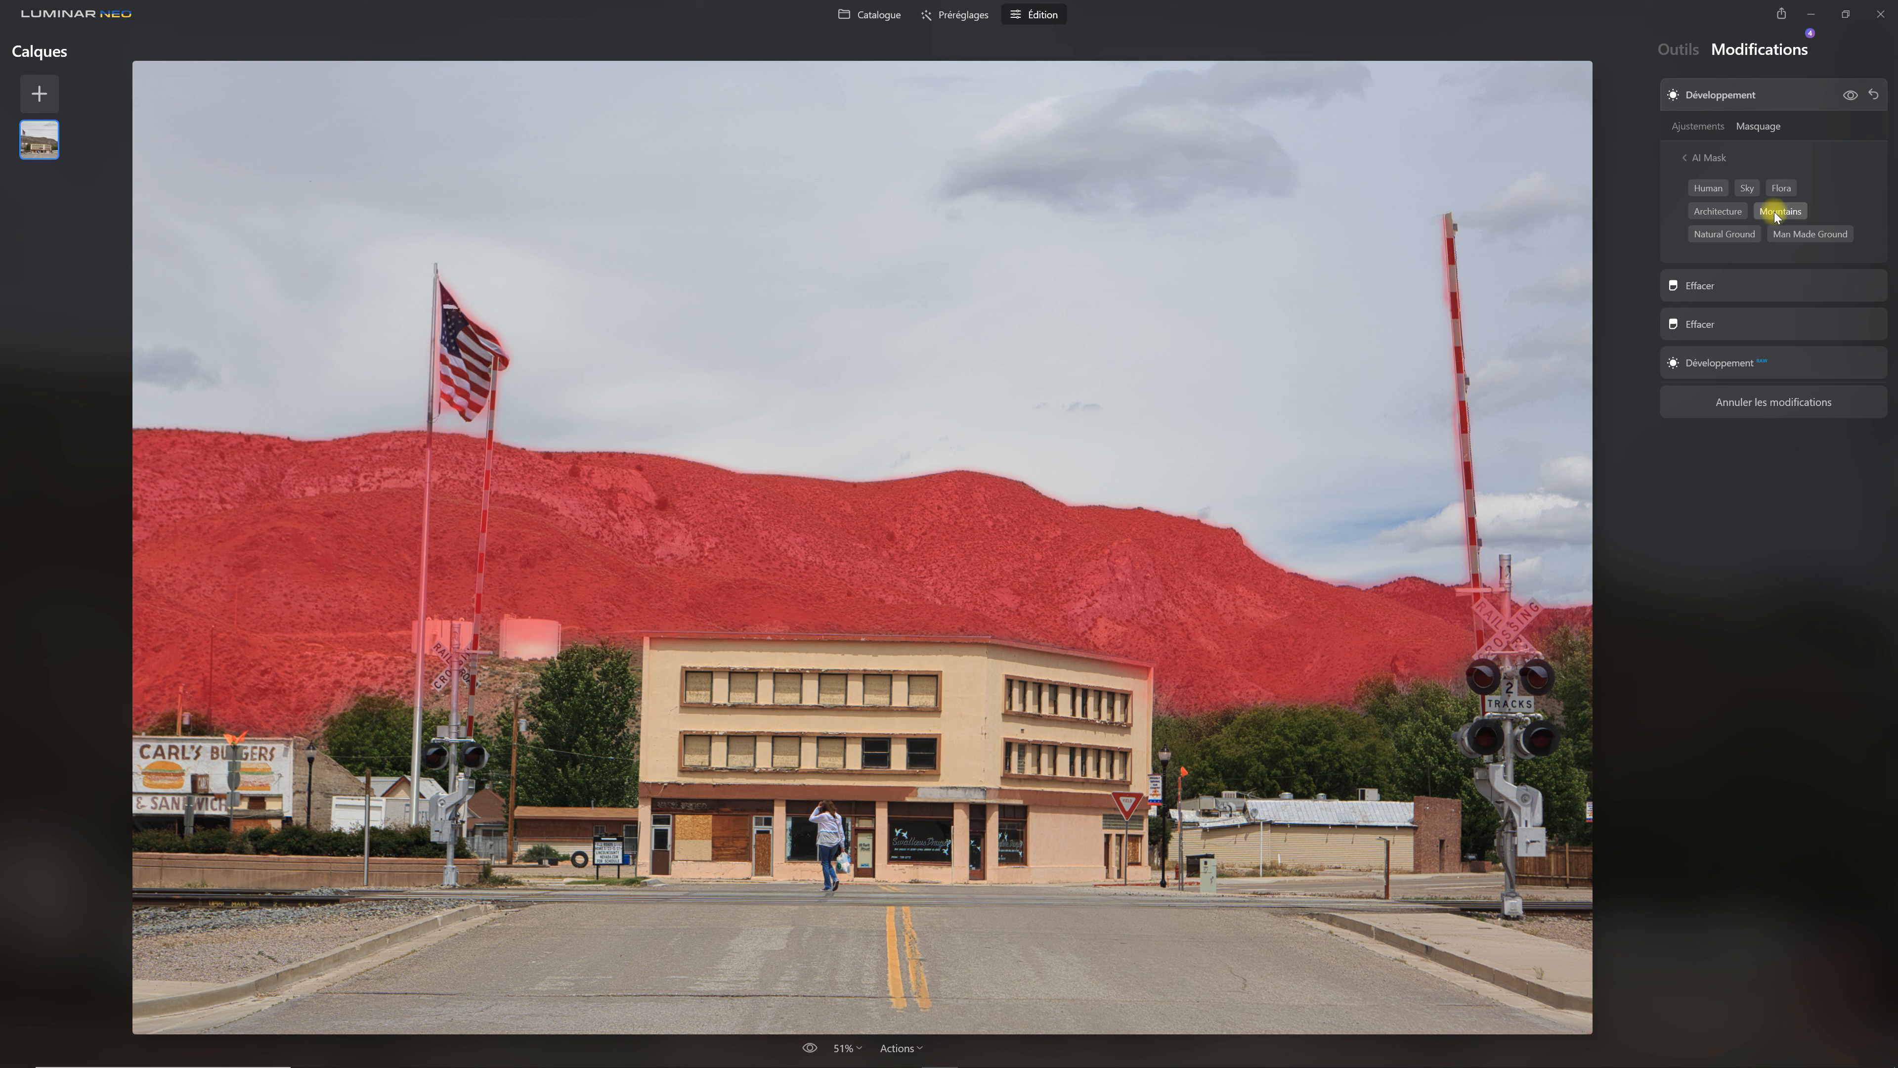
pyautogui.click(1733, 214)
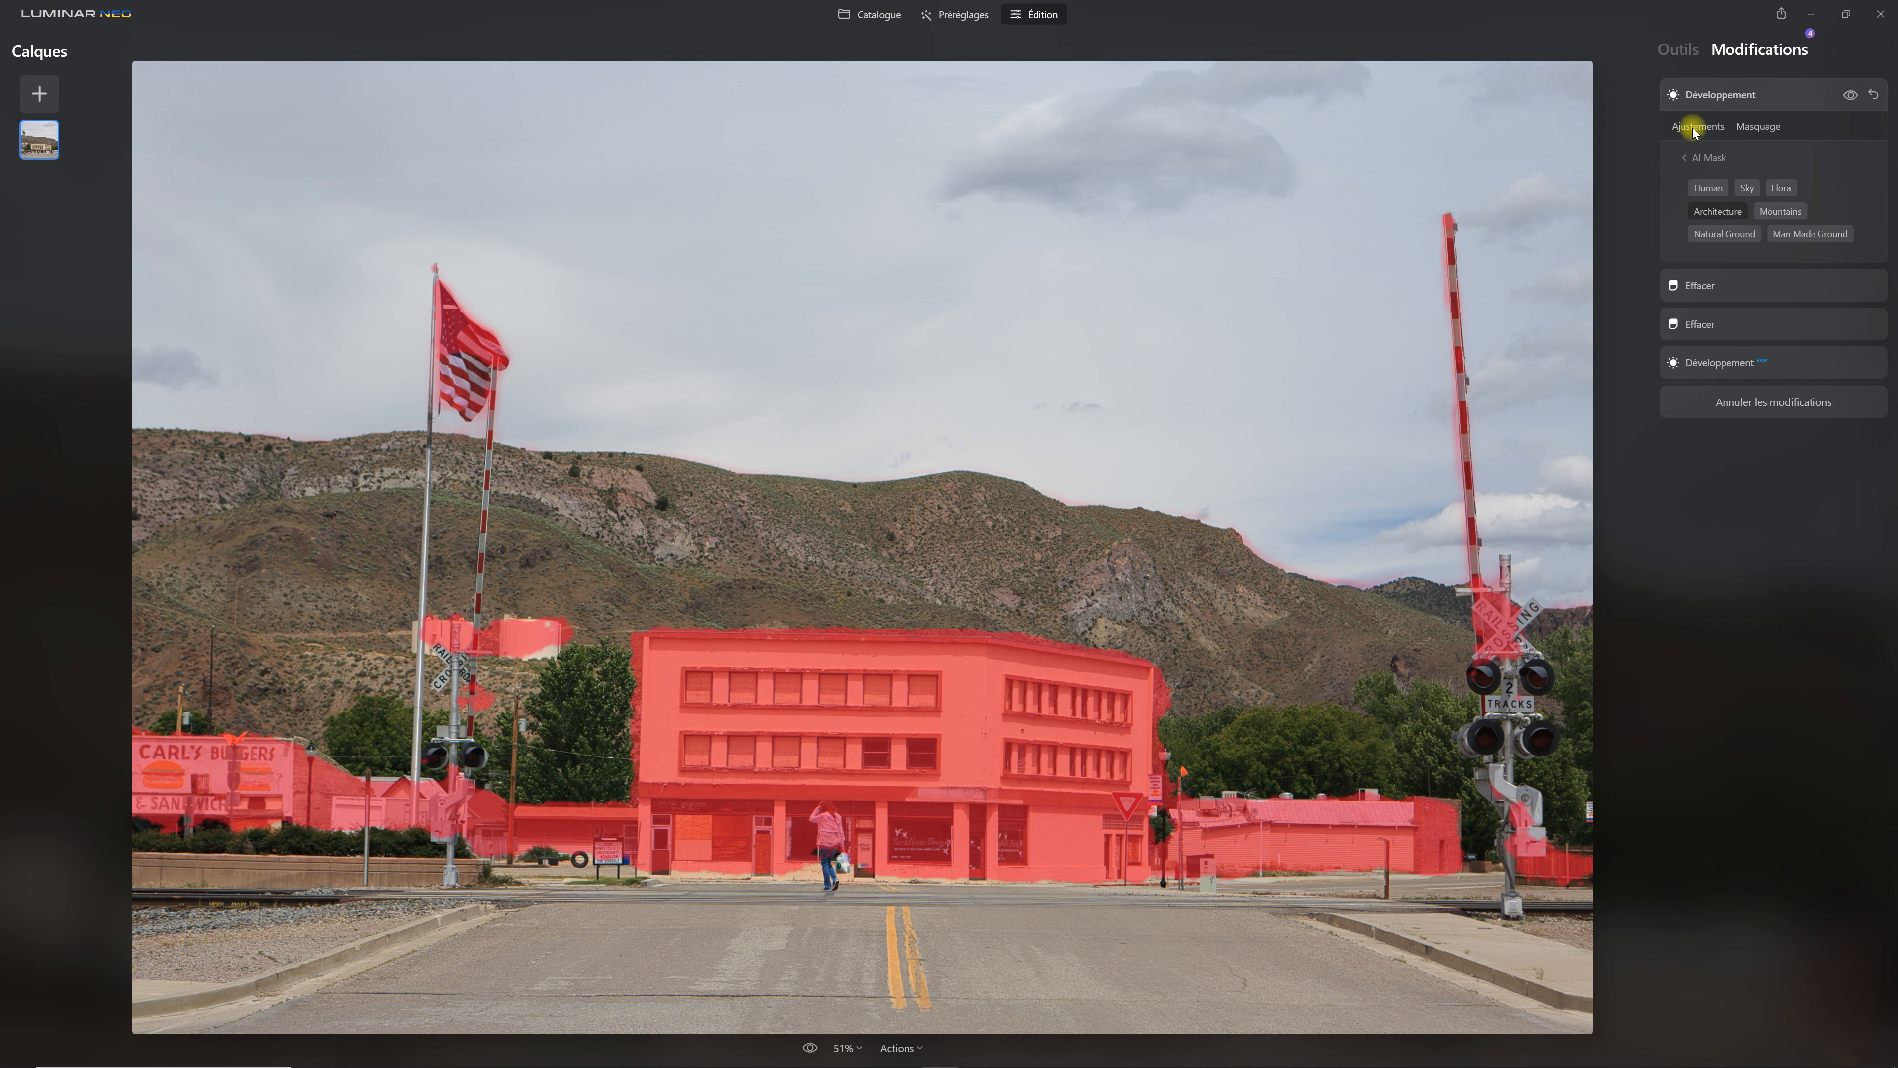
# Compare the photo with the architecture-masked Développement edit disabled and enabled
pyautogui.click(1713, 128)
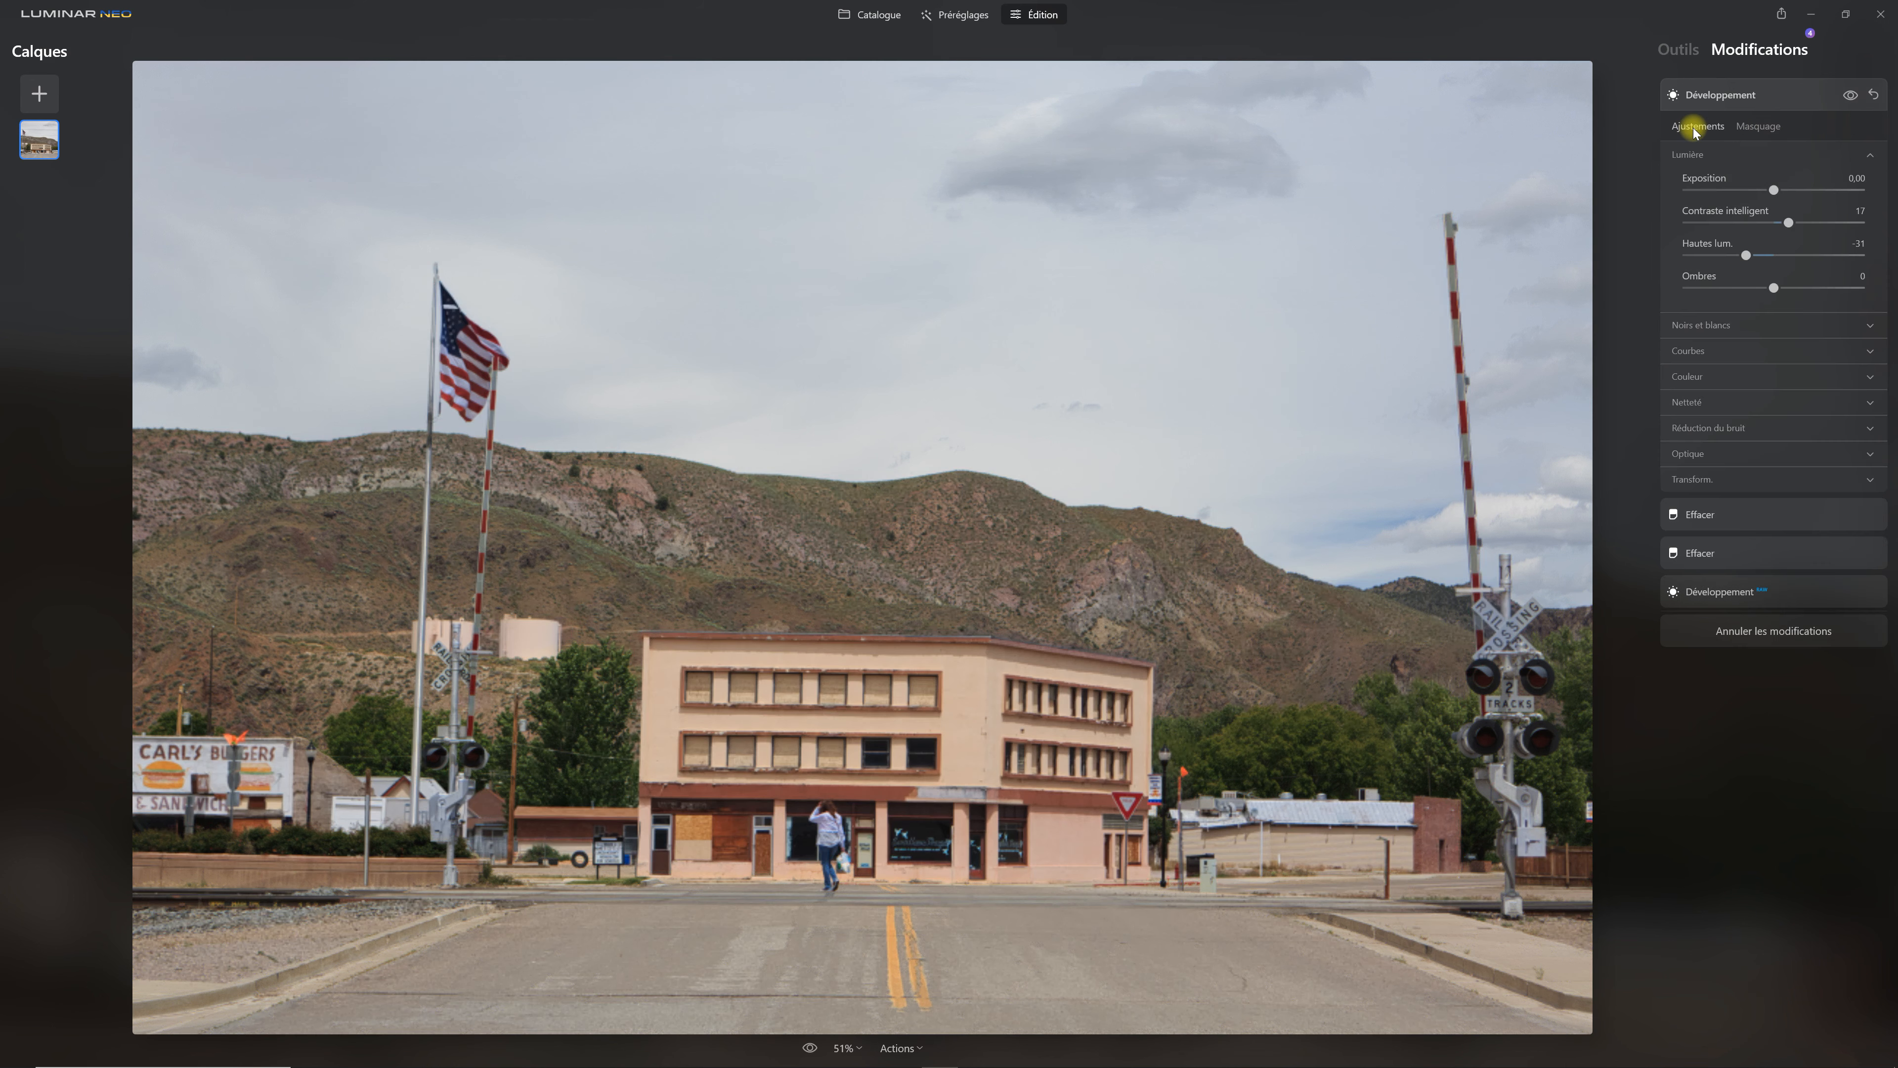
pyautogui.click(1850, 96)
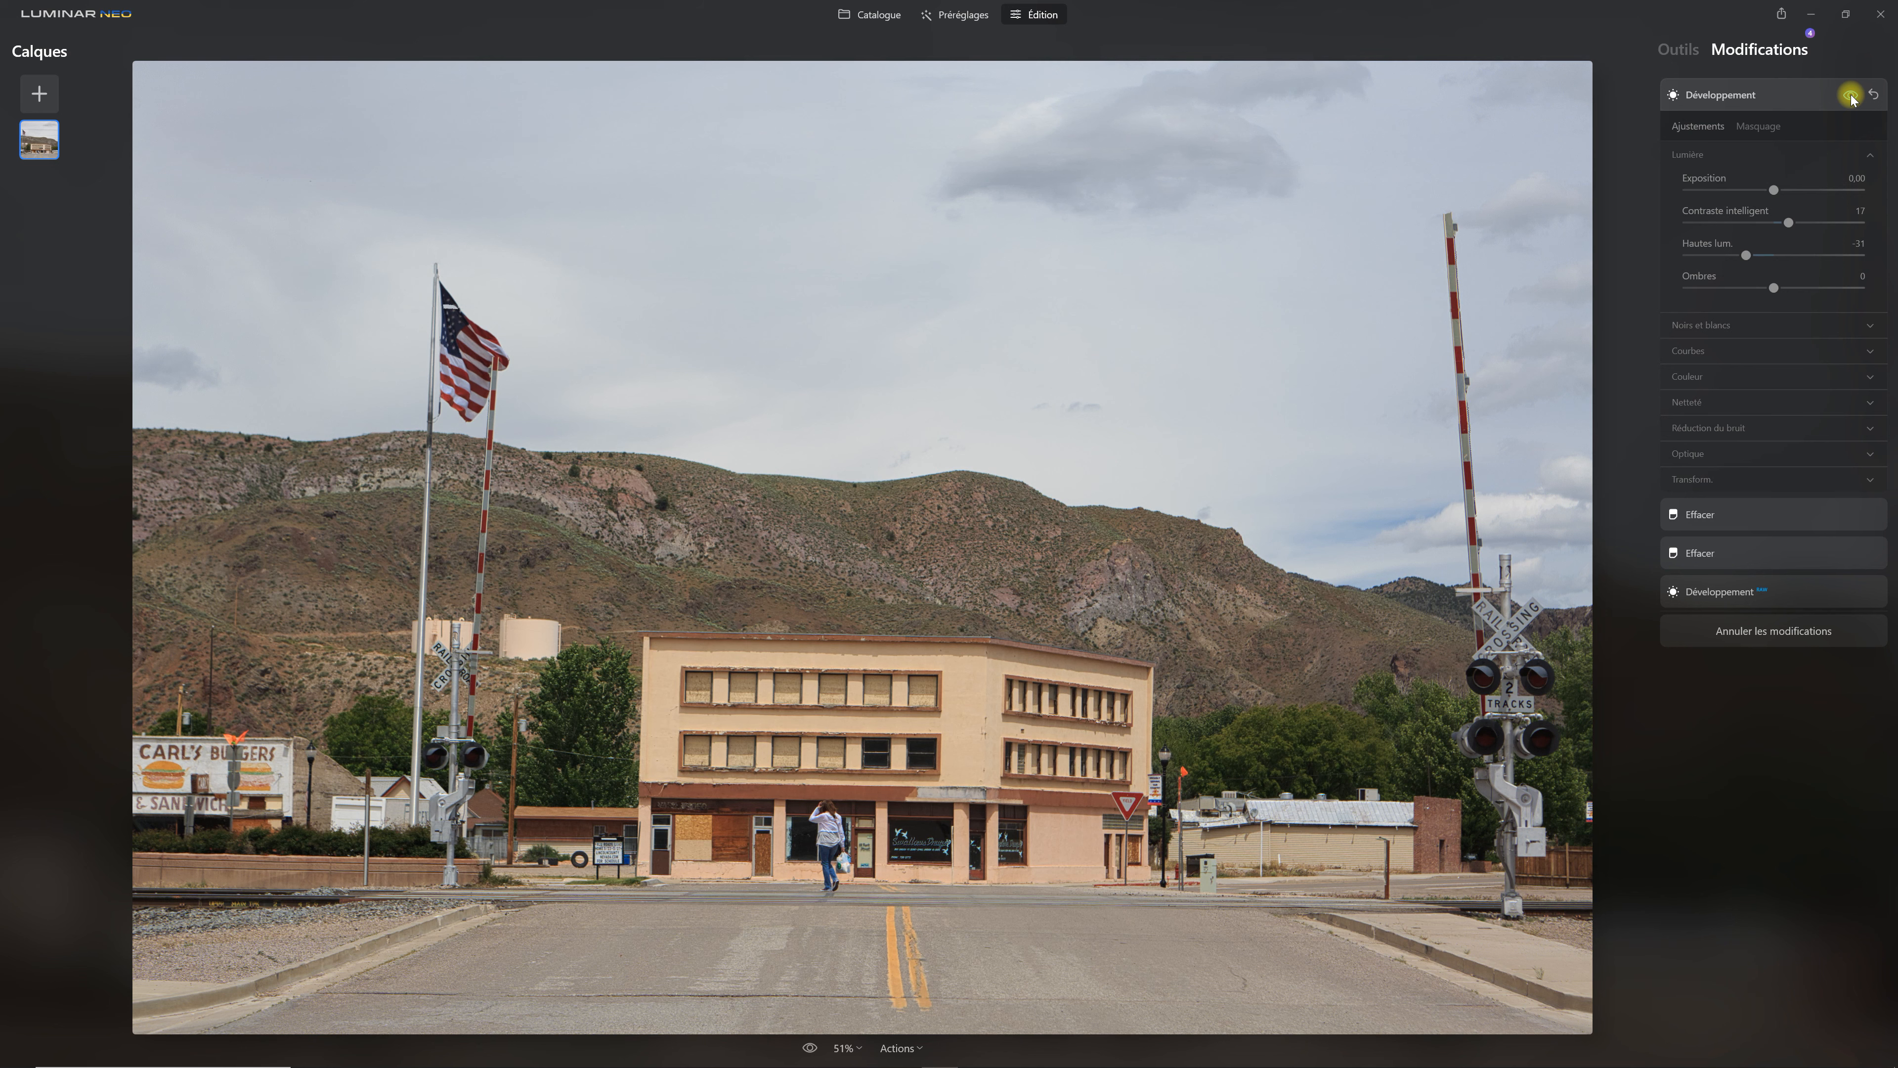
pyautogui.click(1850, 95)
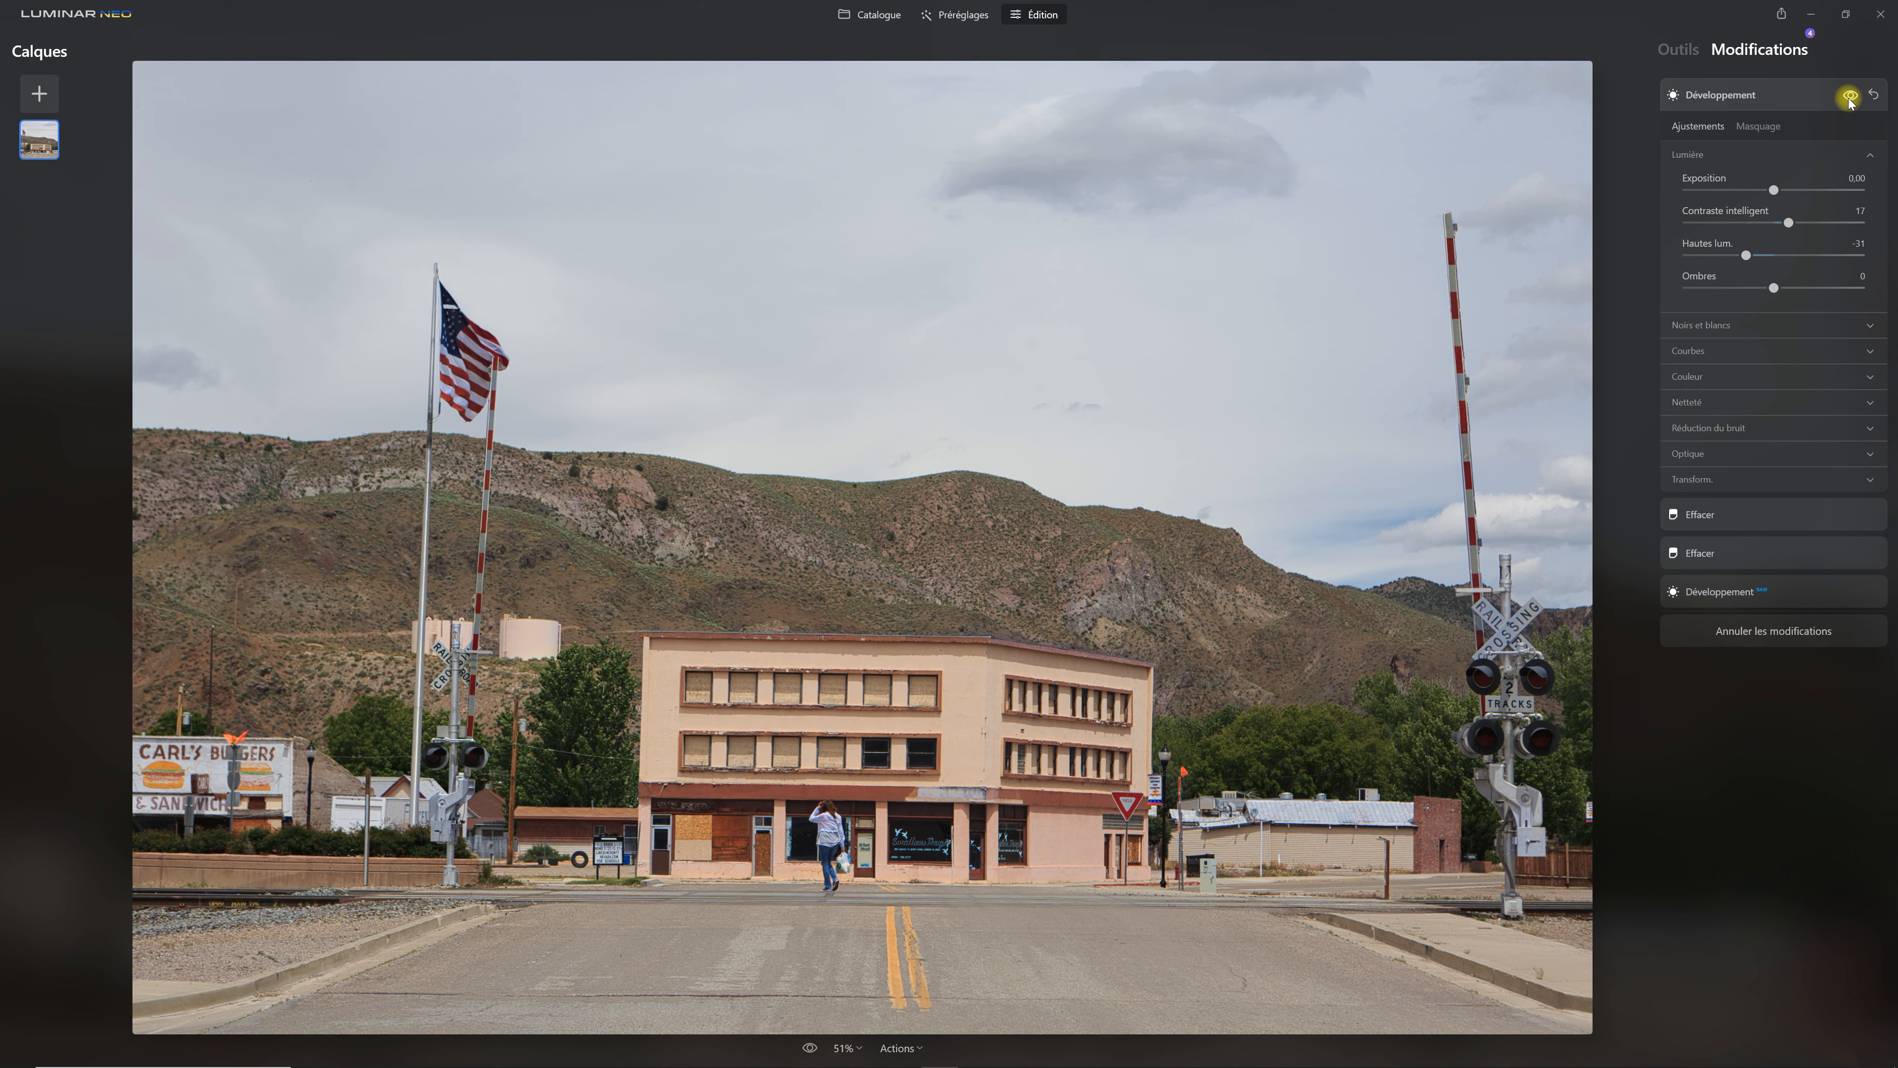
# Restore the AI Mask of the Développement edit to Sky only, with Architecture deselected, and return to its adjustments
pyautogui.click(1759, 126)
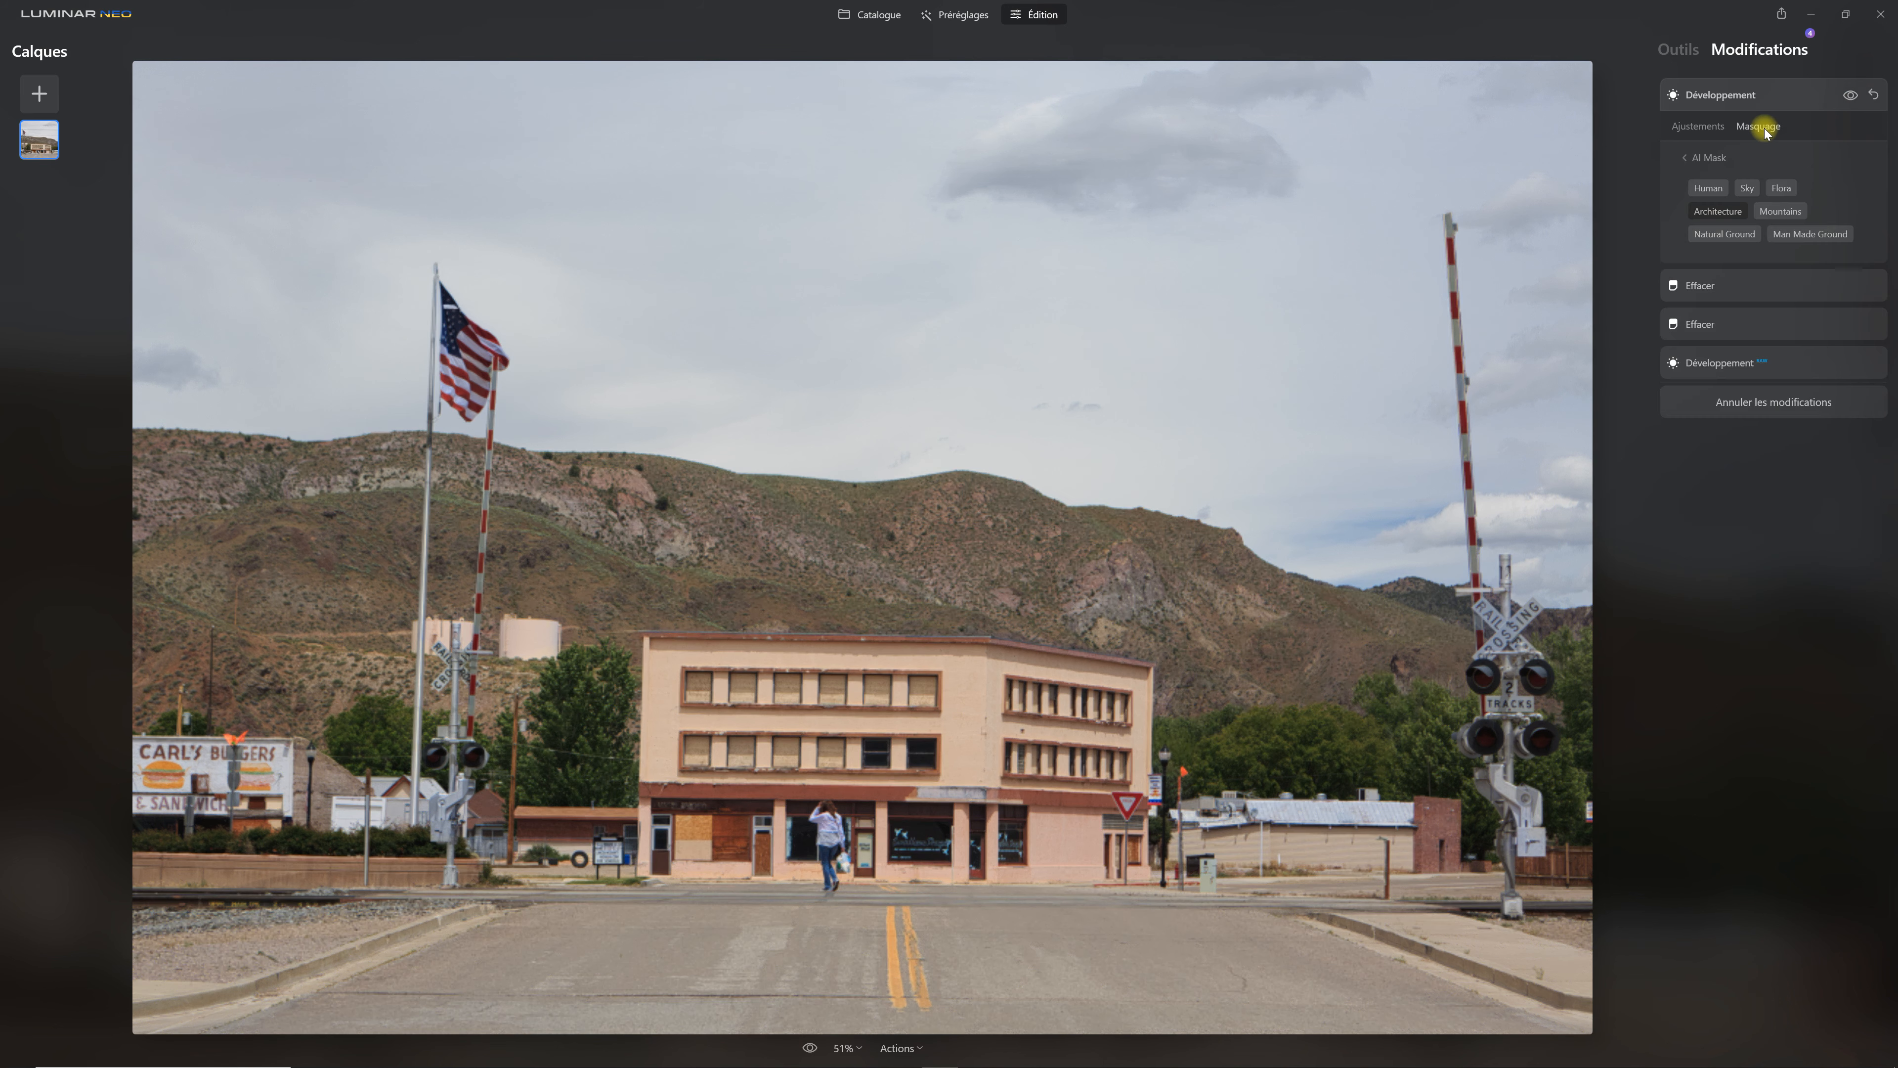
pyautogui.click(1746, 188)
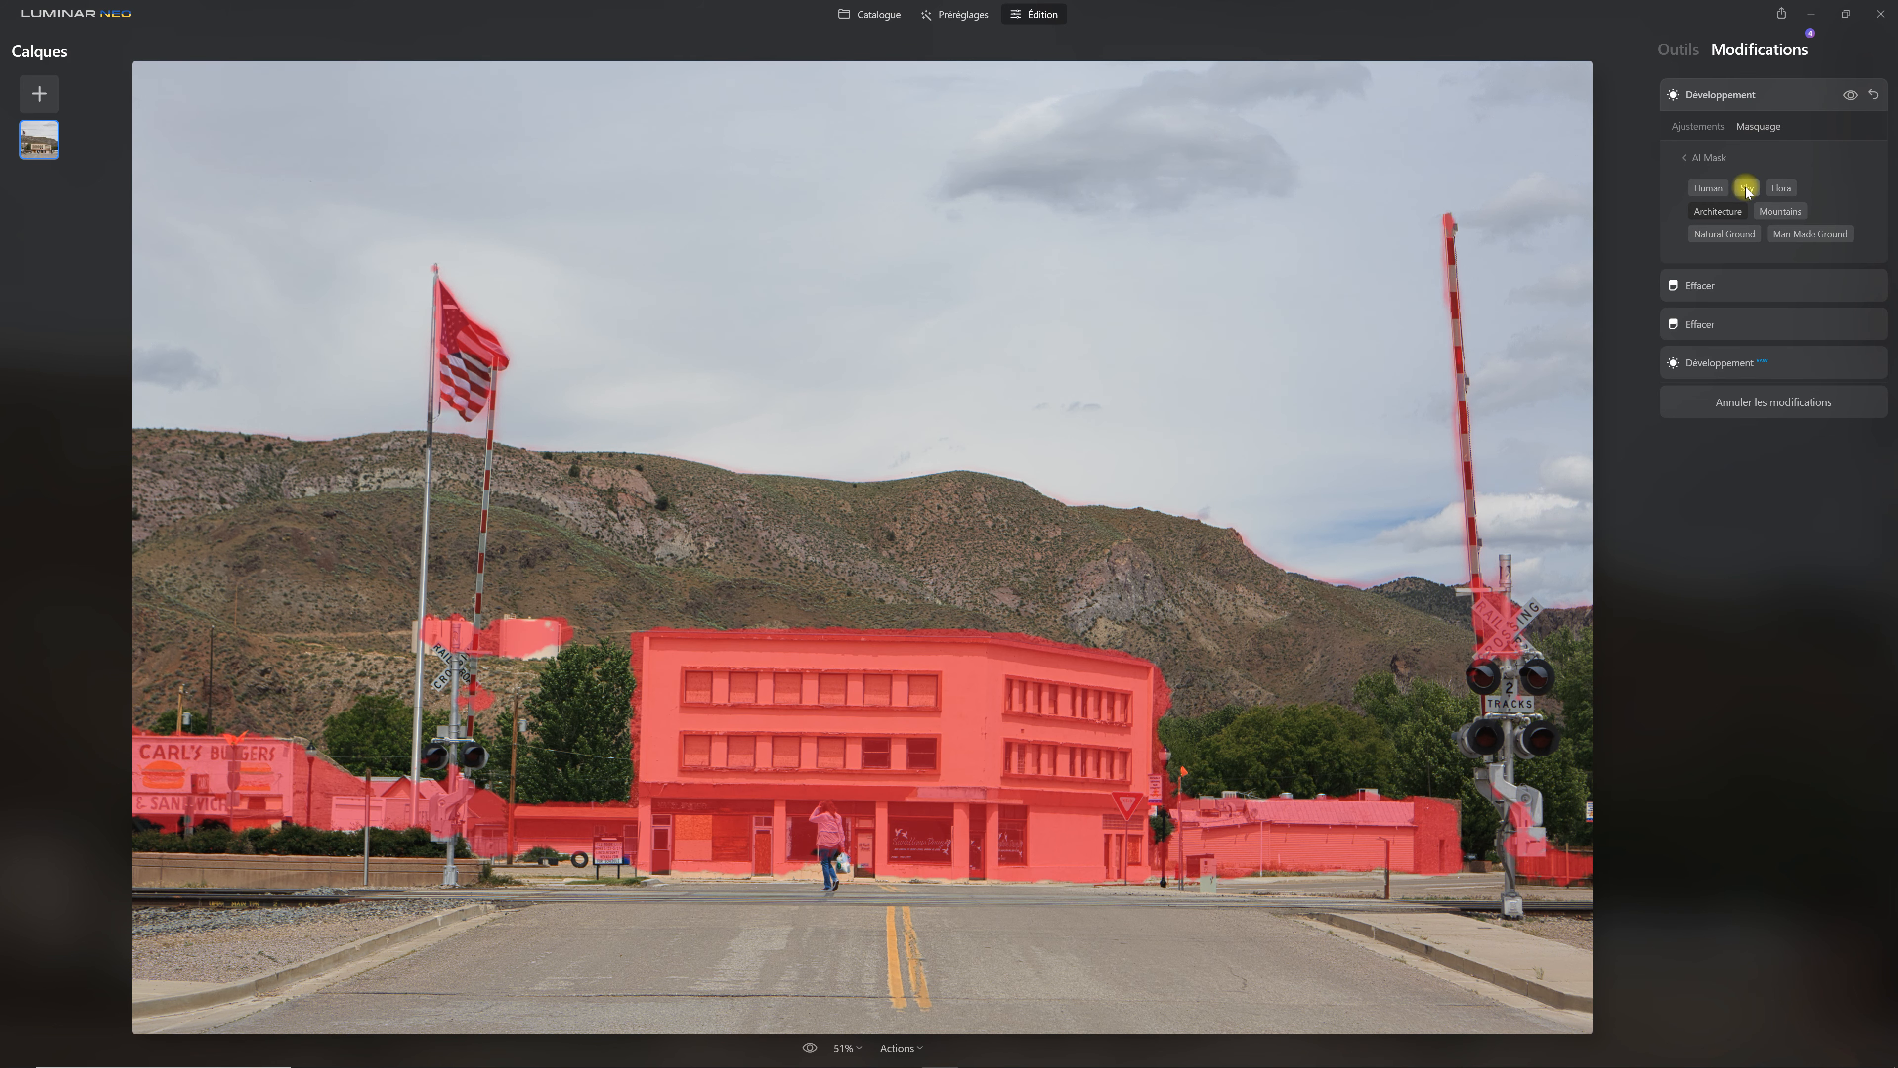
pyautogui.click(1735, 213)
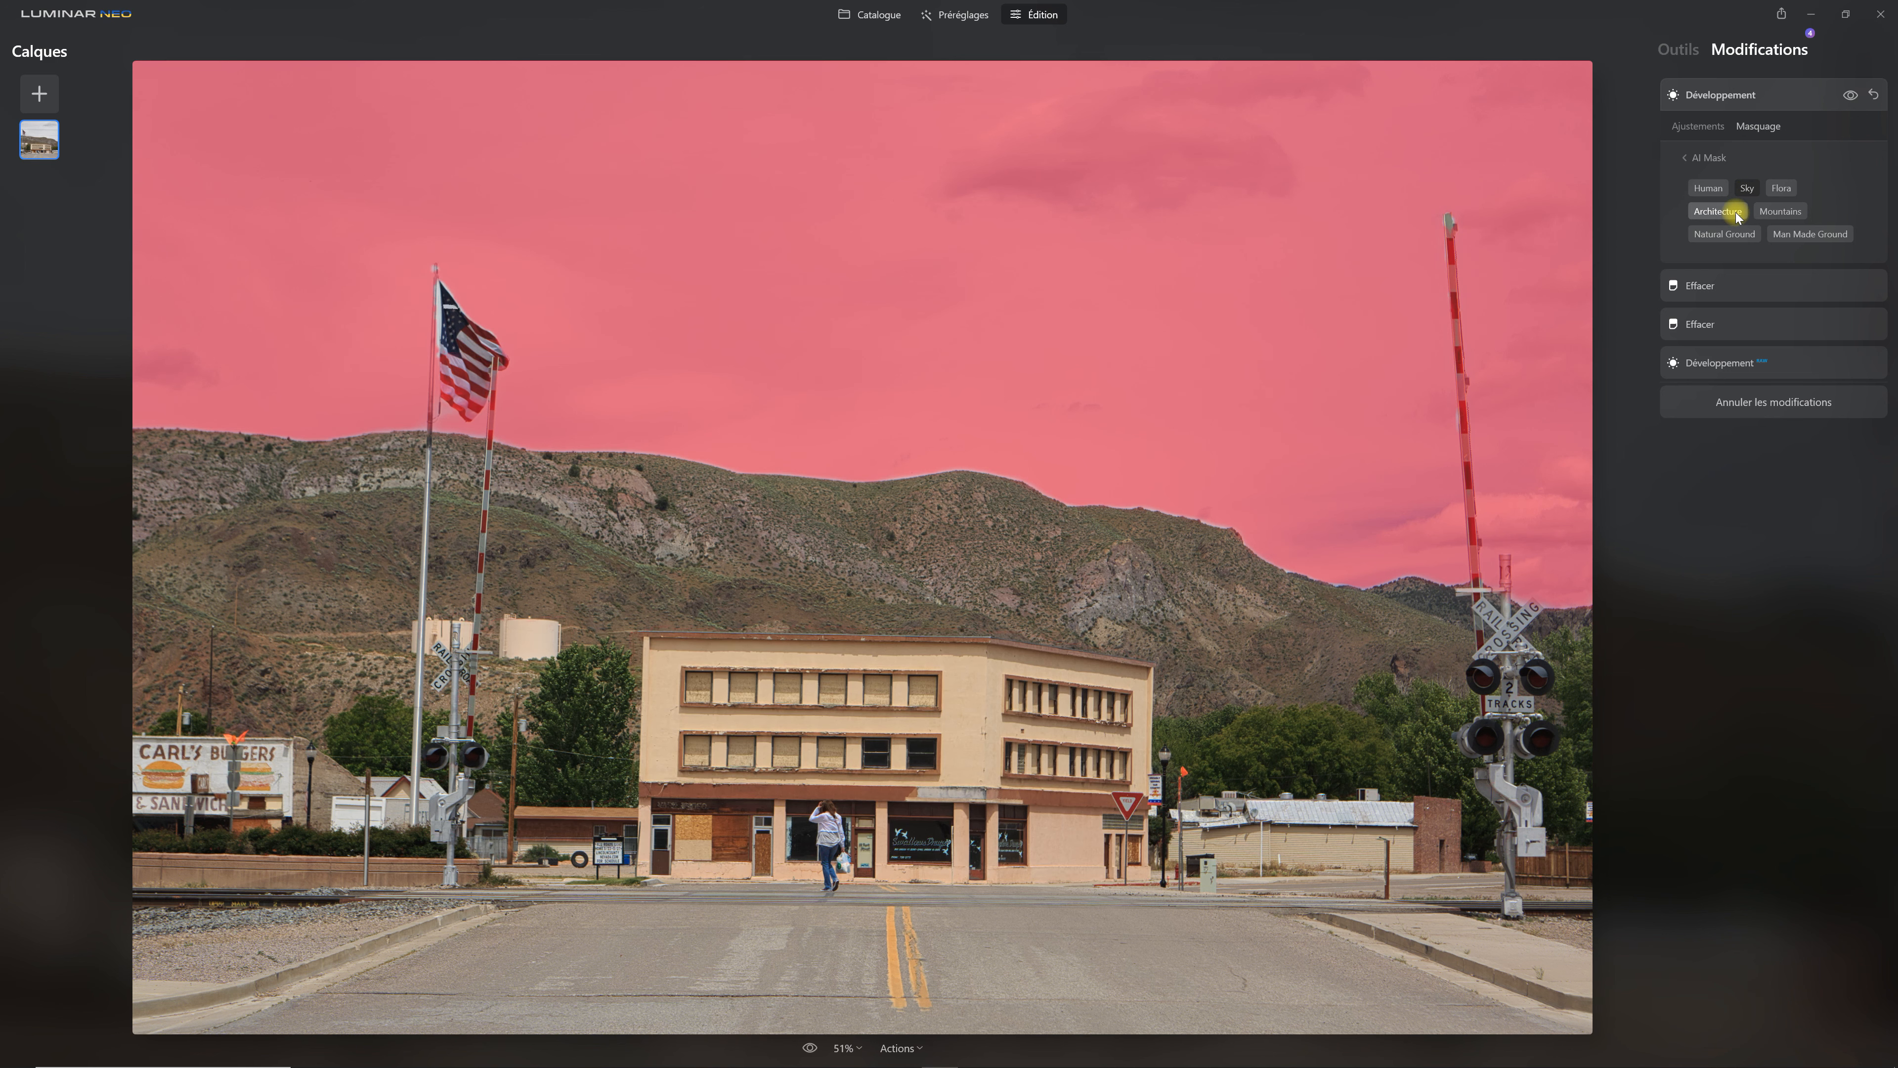
pyautogui.click(1699, 126)
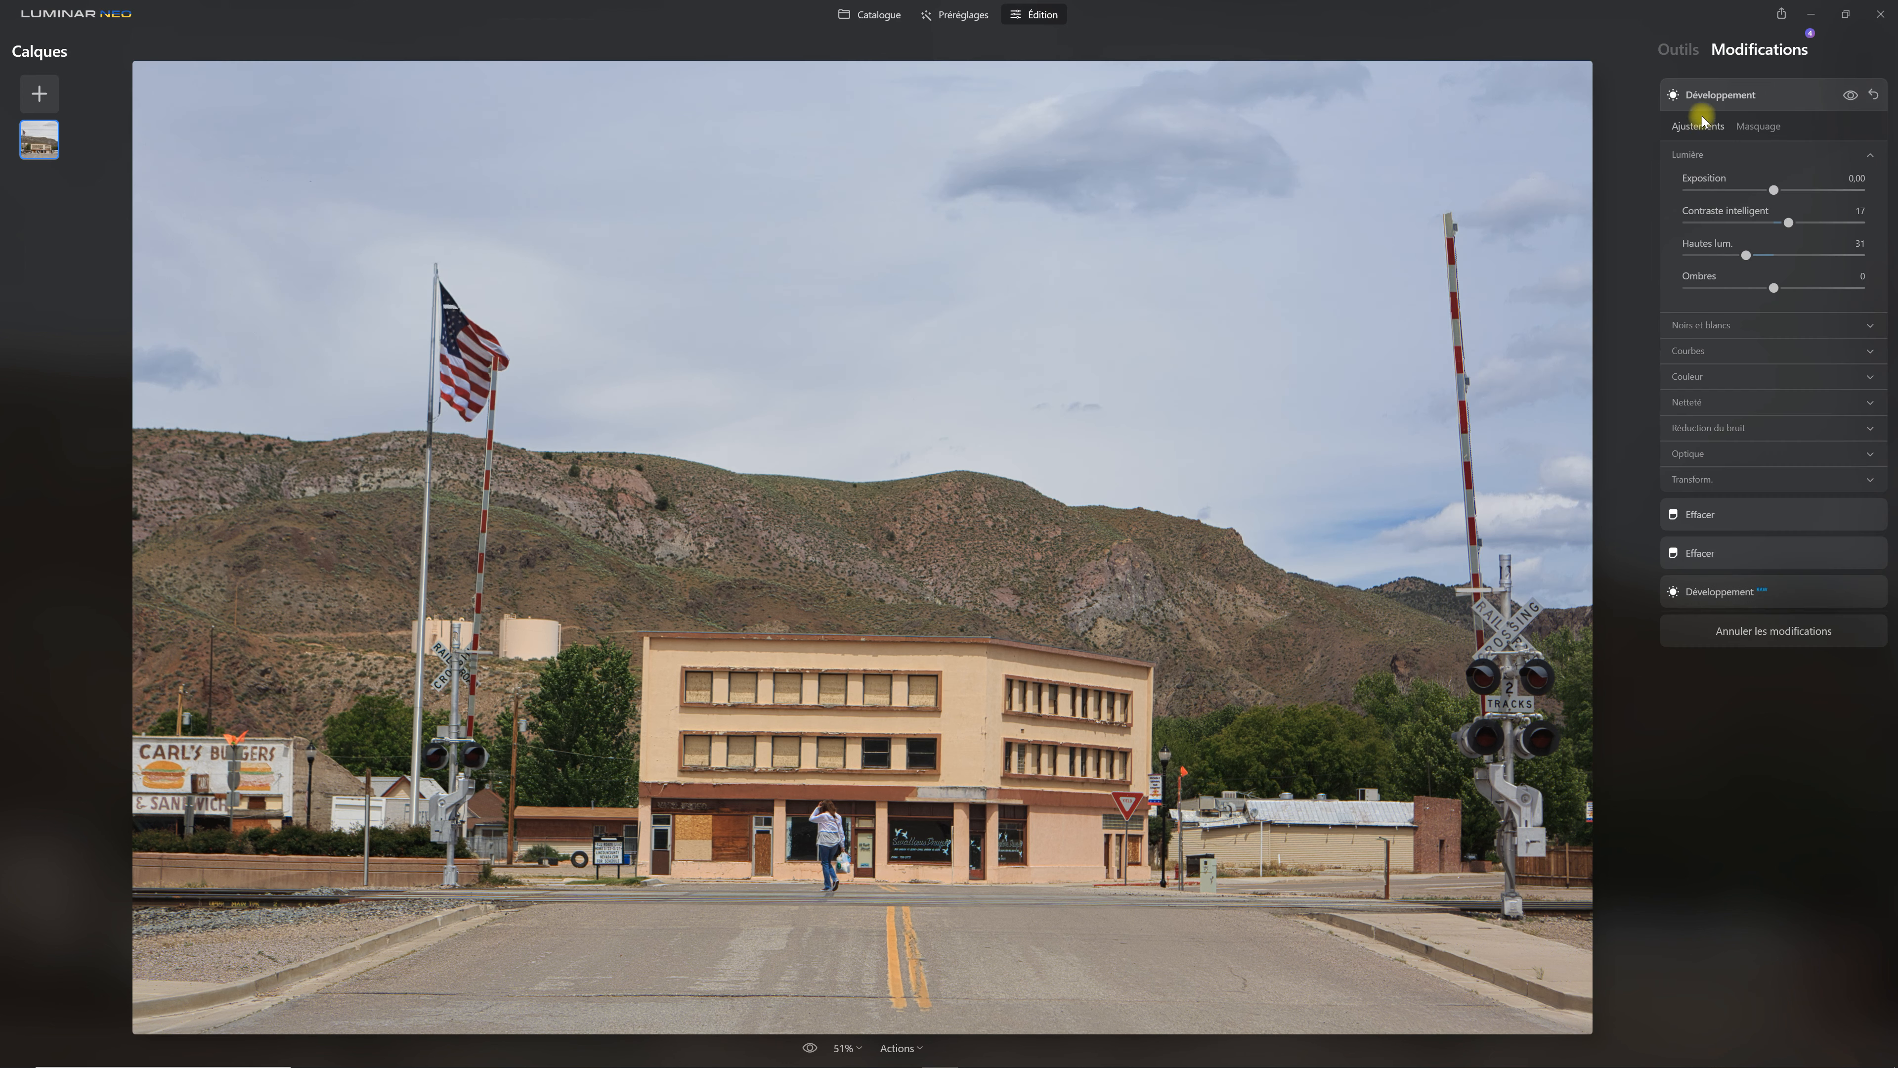
# Add another Développement adjustment and limit it to the hills with the Mountains AI Mask
pyautogui.click(1696, 49)
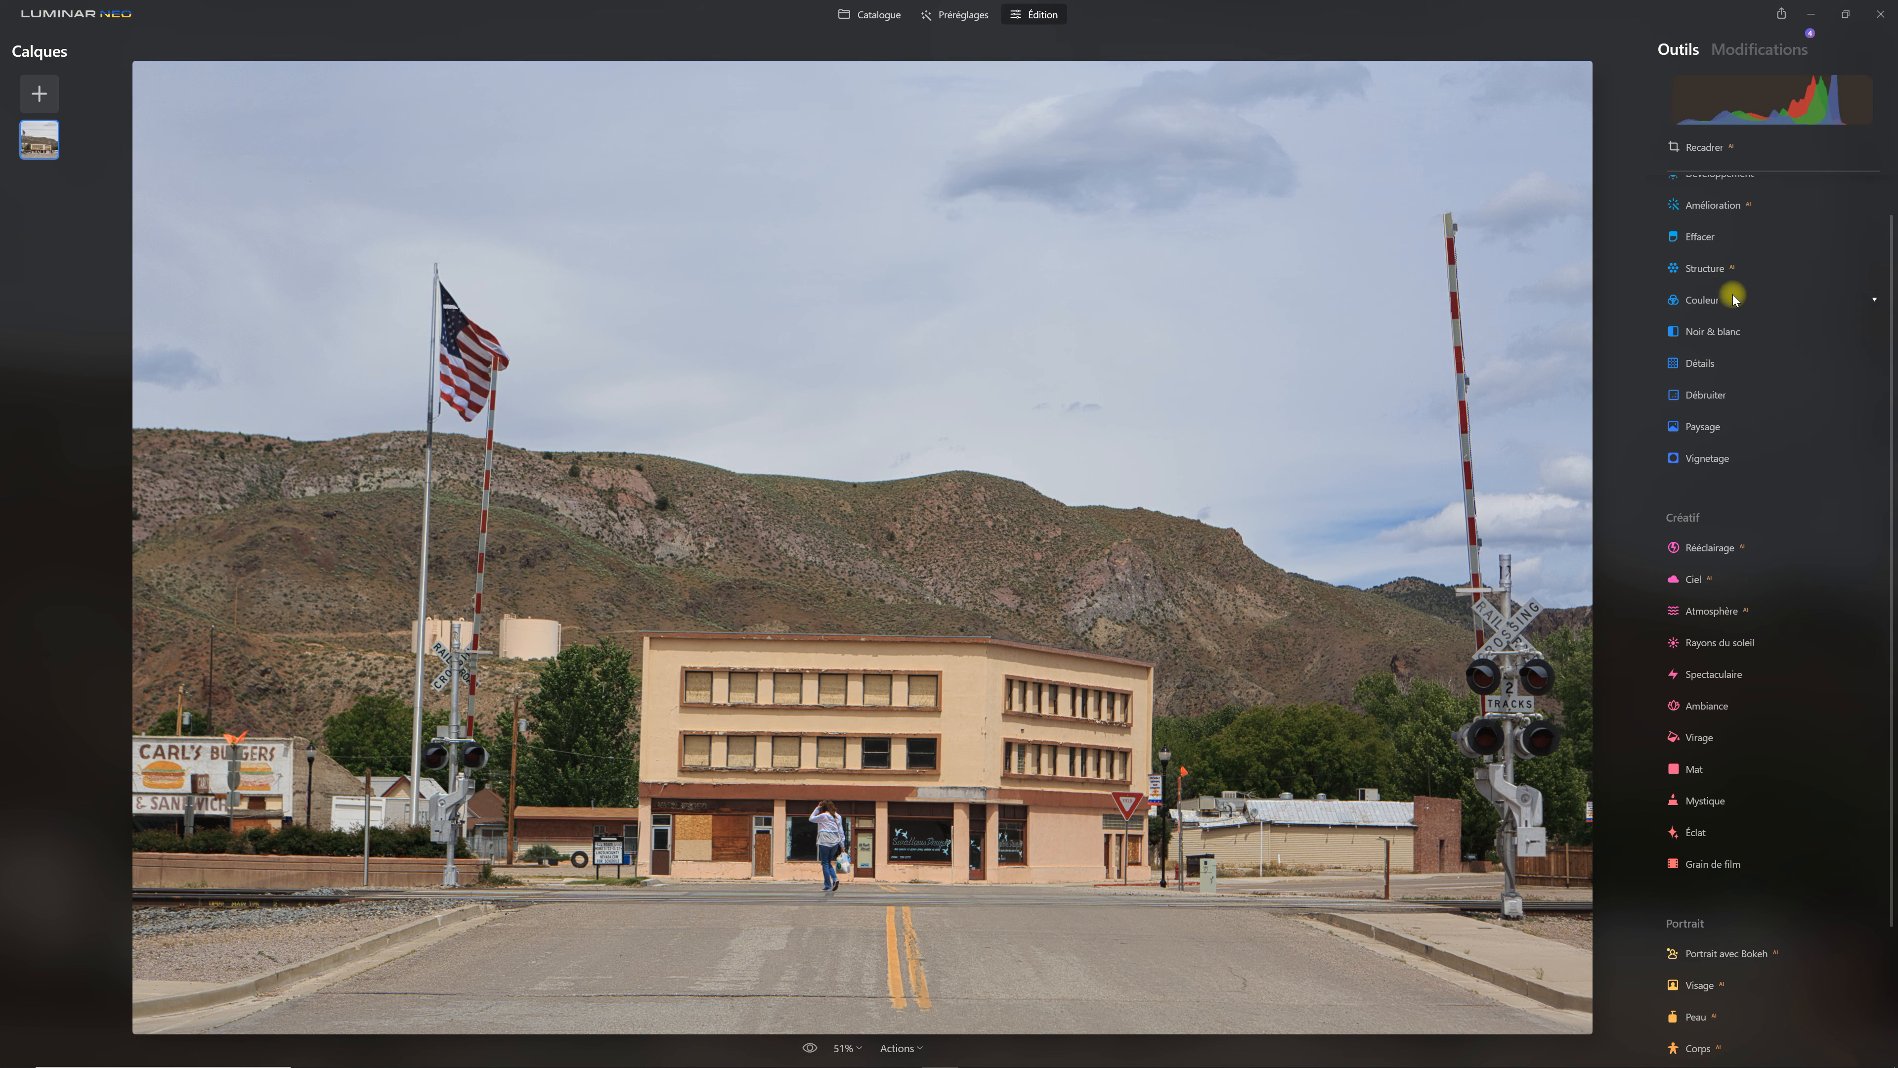
pyautogui.click(1717, 226)
pyautogui.click(1768, 224)
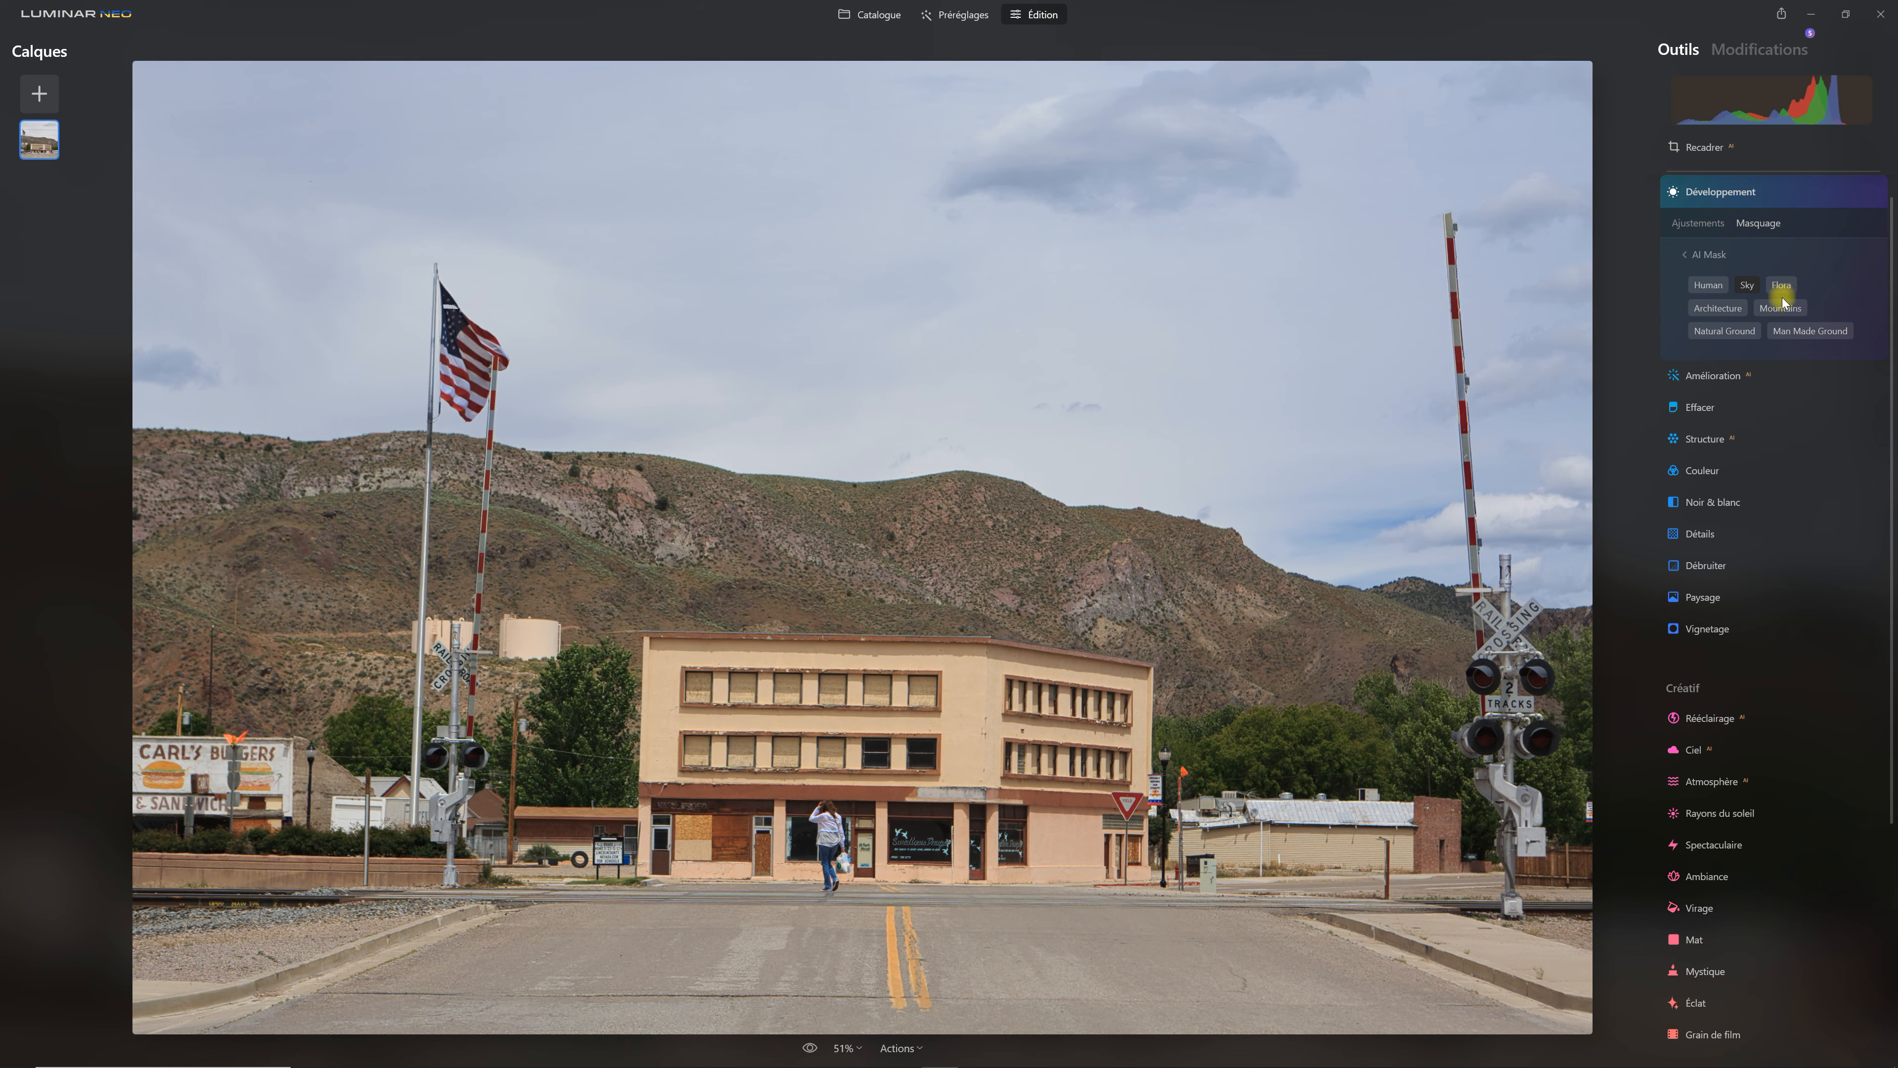
pyautogui.click(1785, 310)
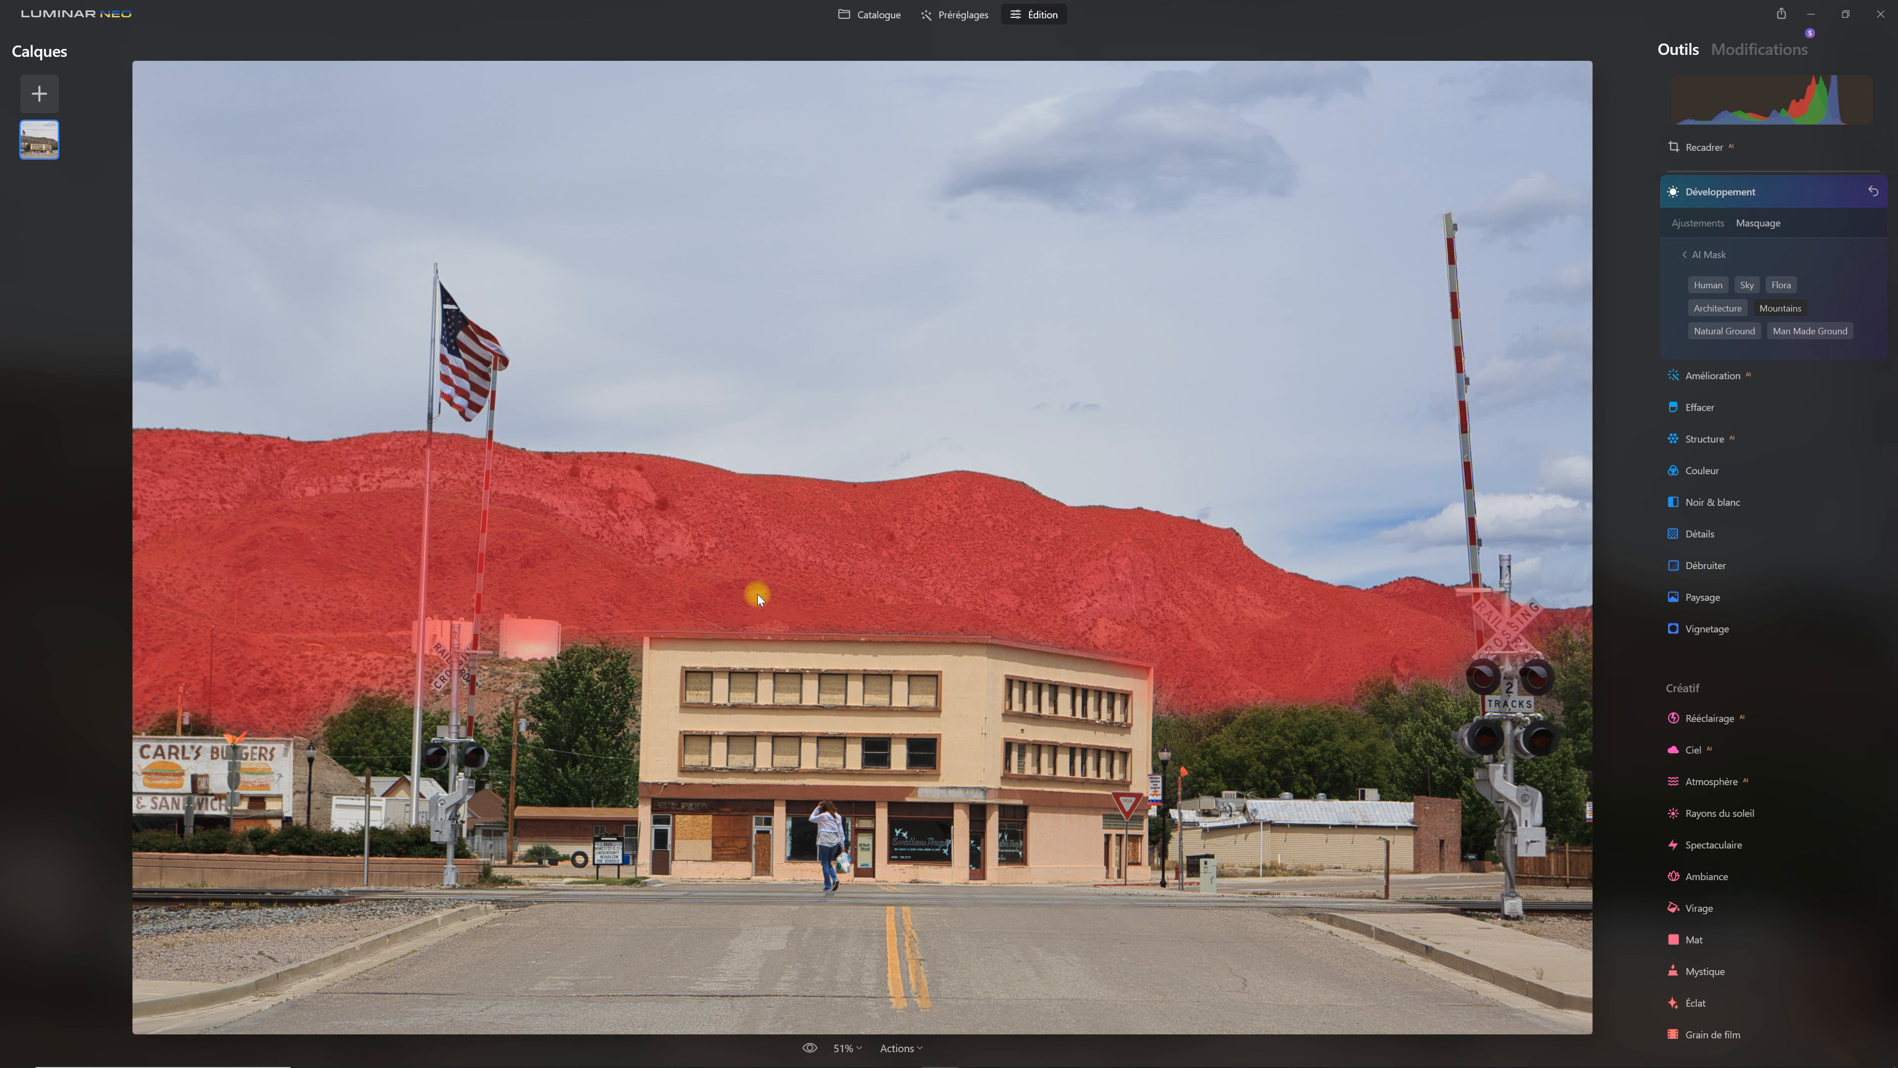
# For the masked mountains, set Exposition to -0,26, Contraste intelligent to 21 and Vibrance to 23, then close the adjustment
pyautogui.click(1698, 223)
pyautogui.moveTo(1778, 275)
pyautogui.mouseDown()
pyautogui.moveTo(1772, 303)
pyautogui.moveTo(1790, 303)
pyautogui.mouseUp()
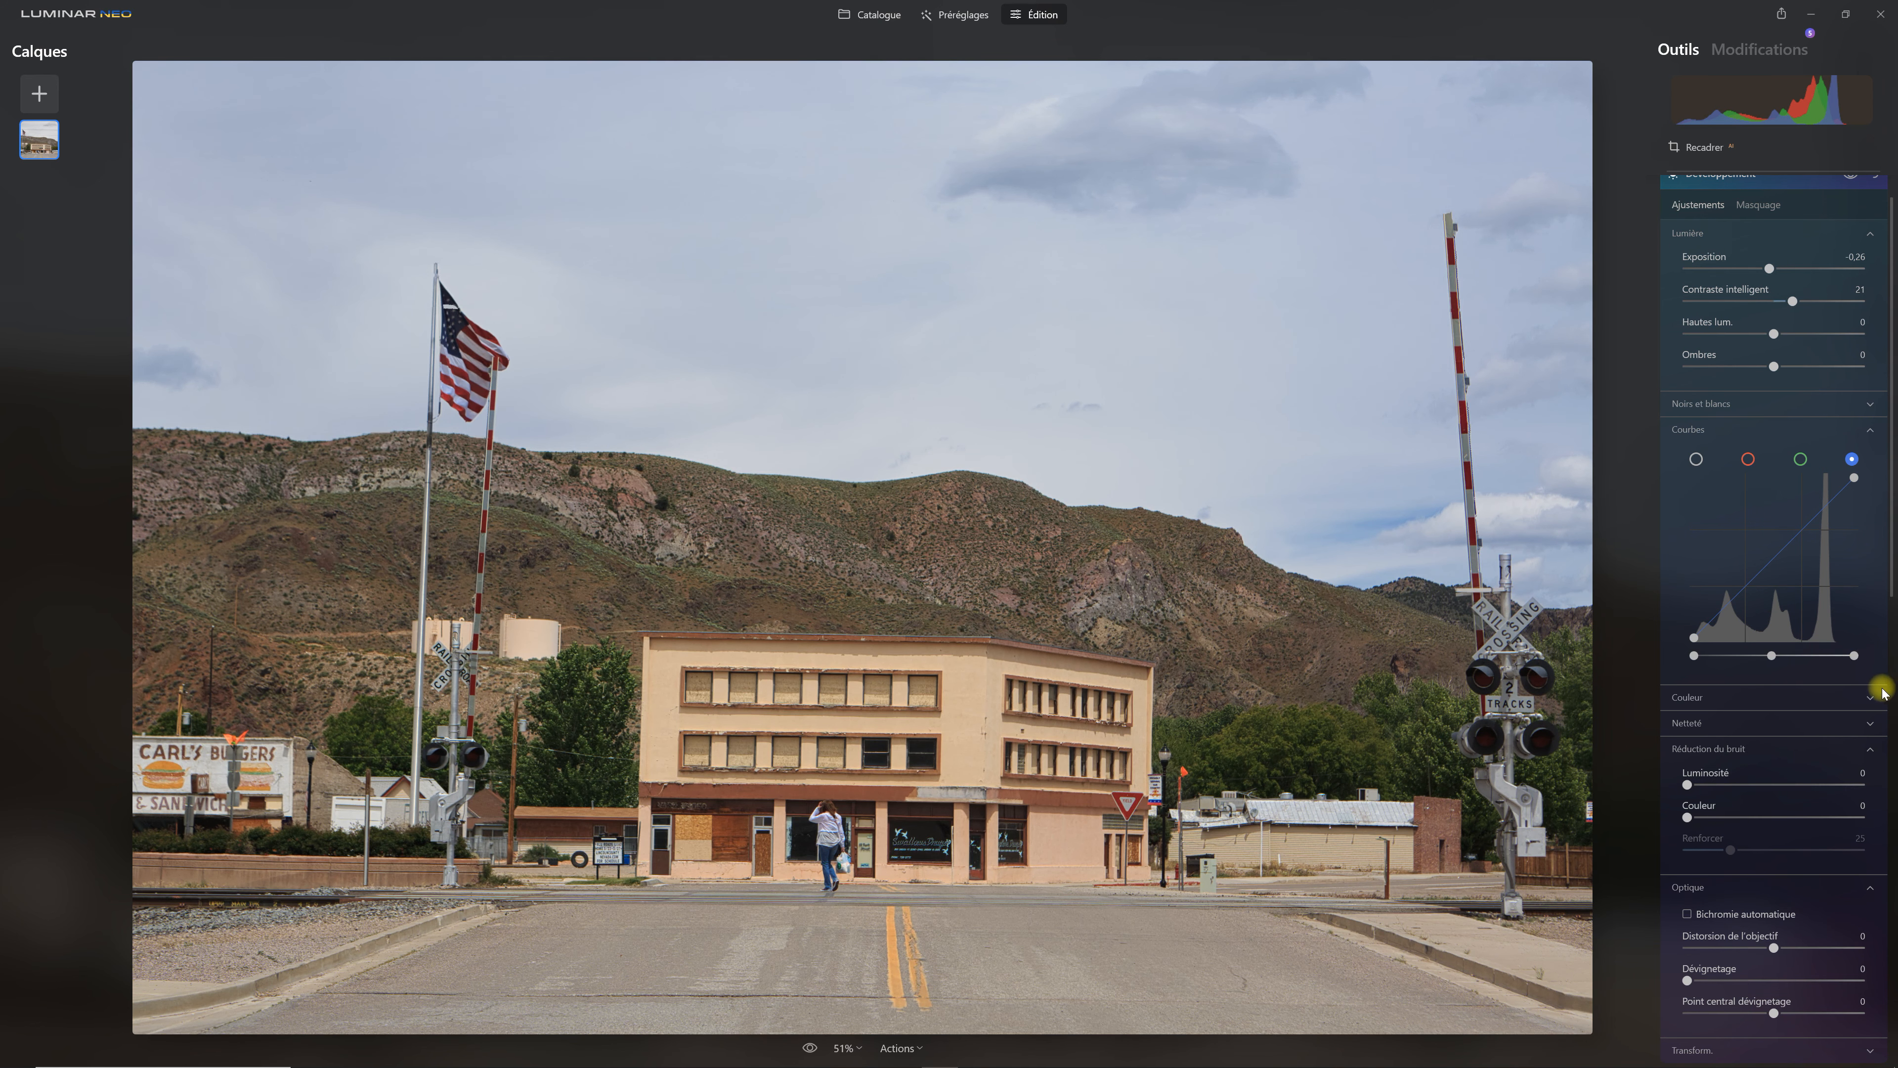
pyautogui.click(1871, 699)
pyautogui.moveTo(1772, 856); pyautogui.dragTo(1794, 858)
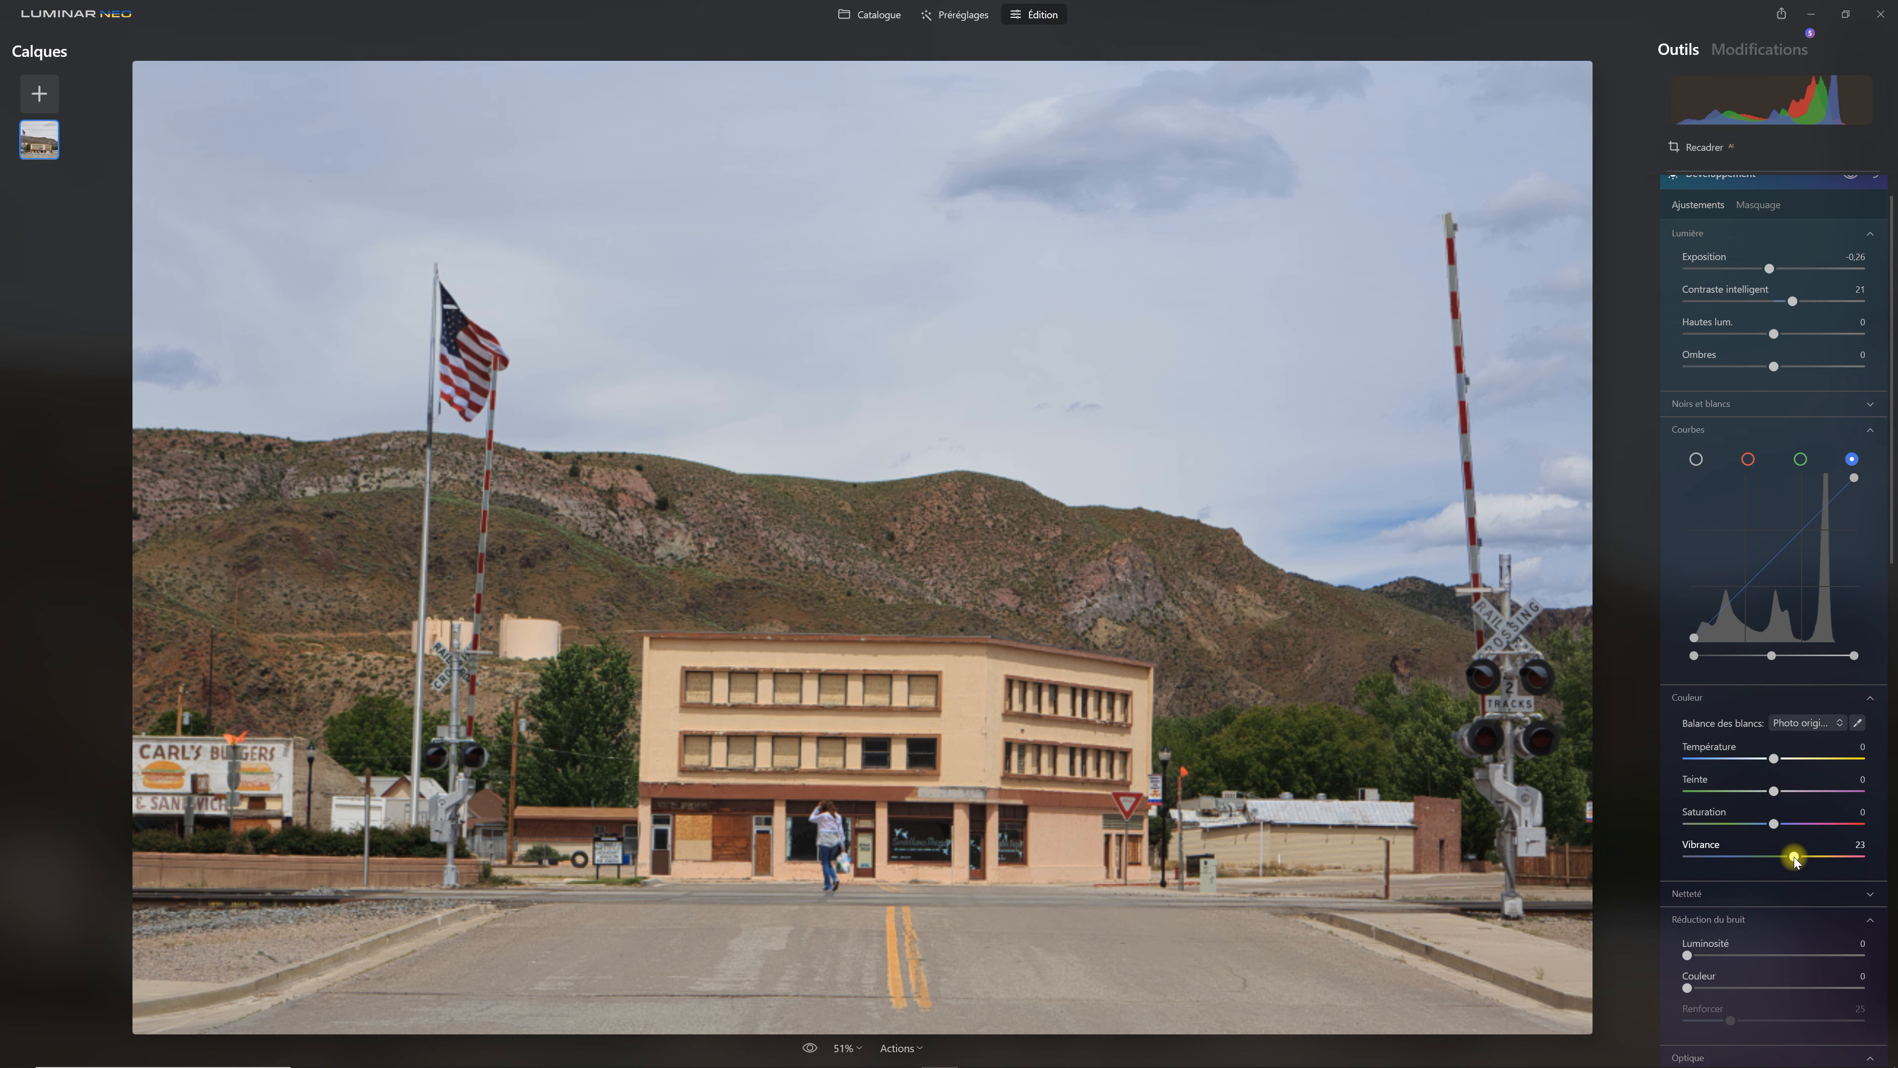
pyautogui.scroll(1, 1846, 256)
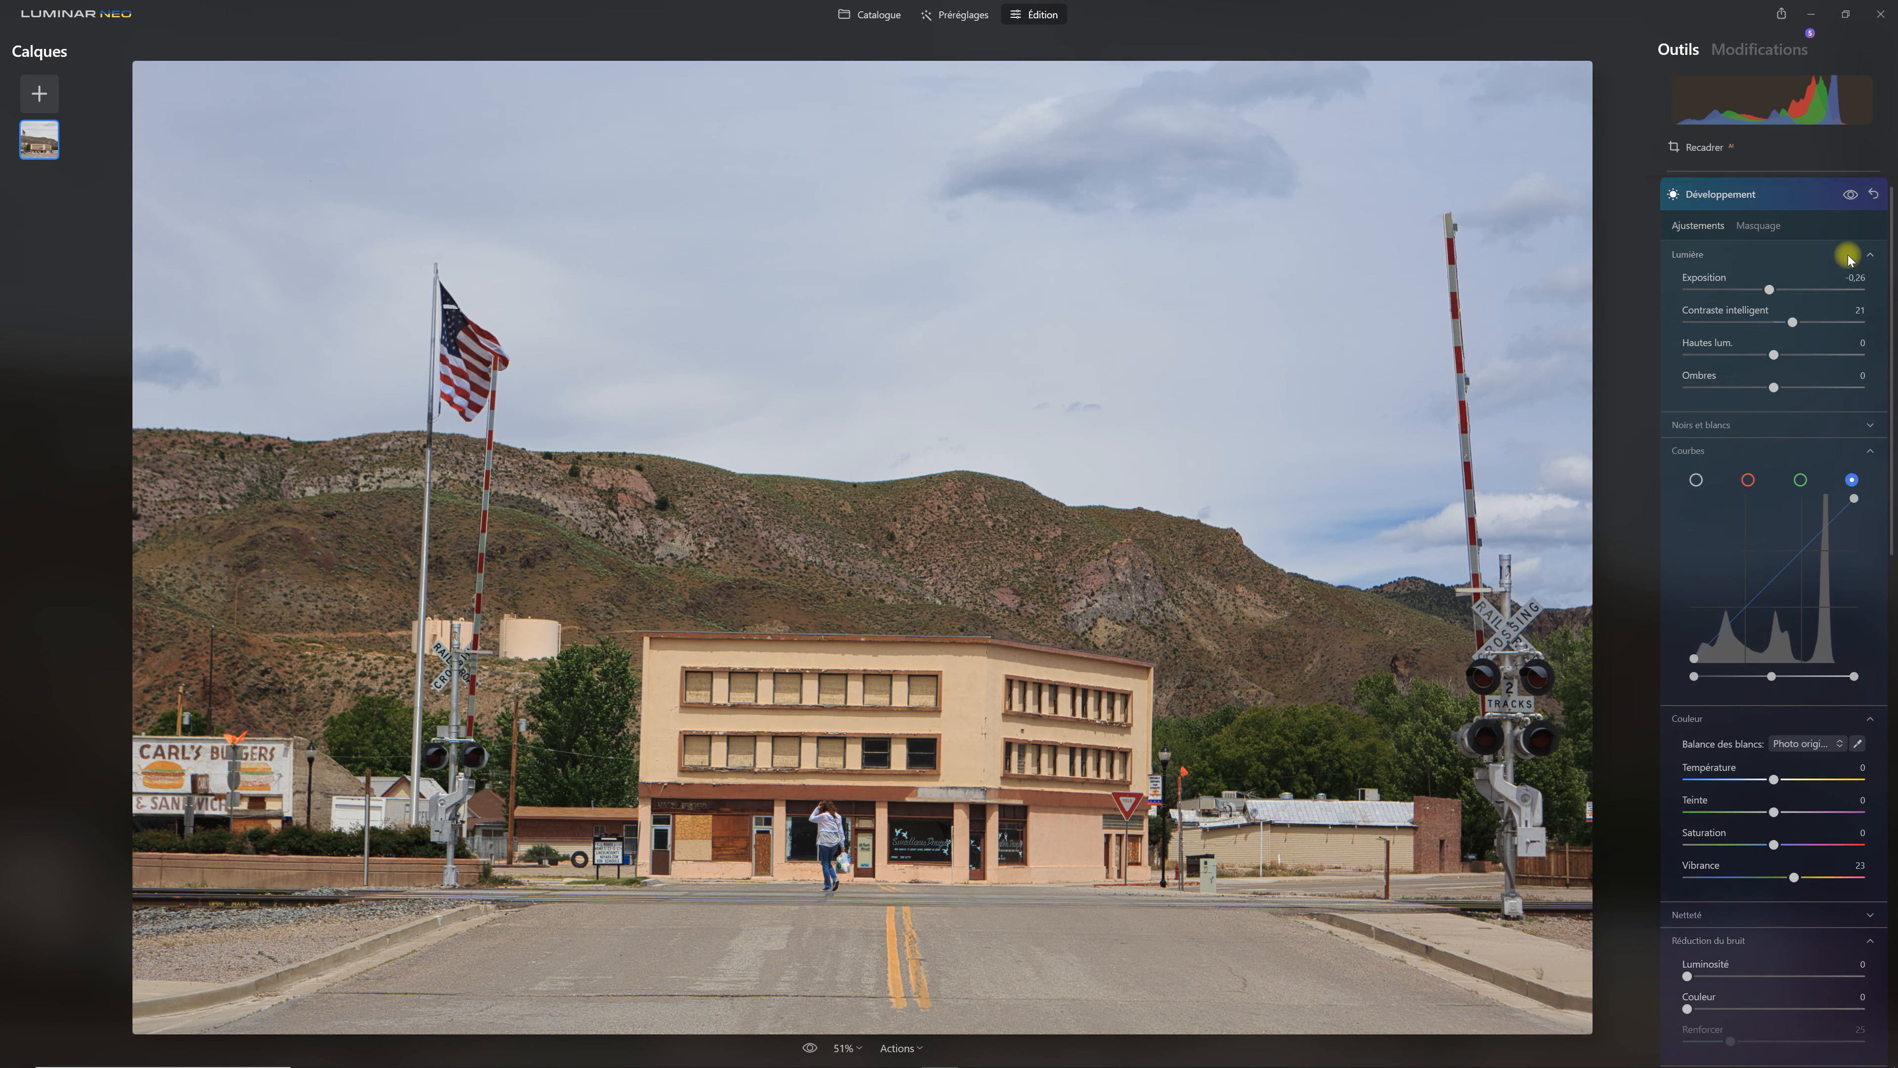
pyautogui.click(1729, 225)
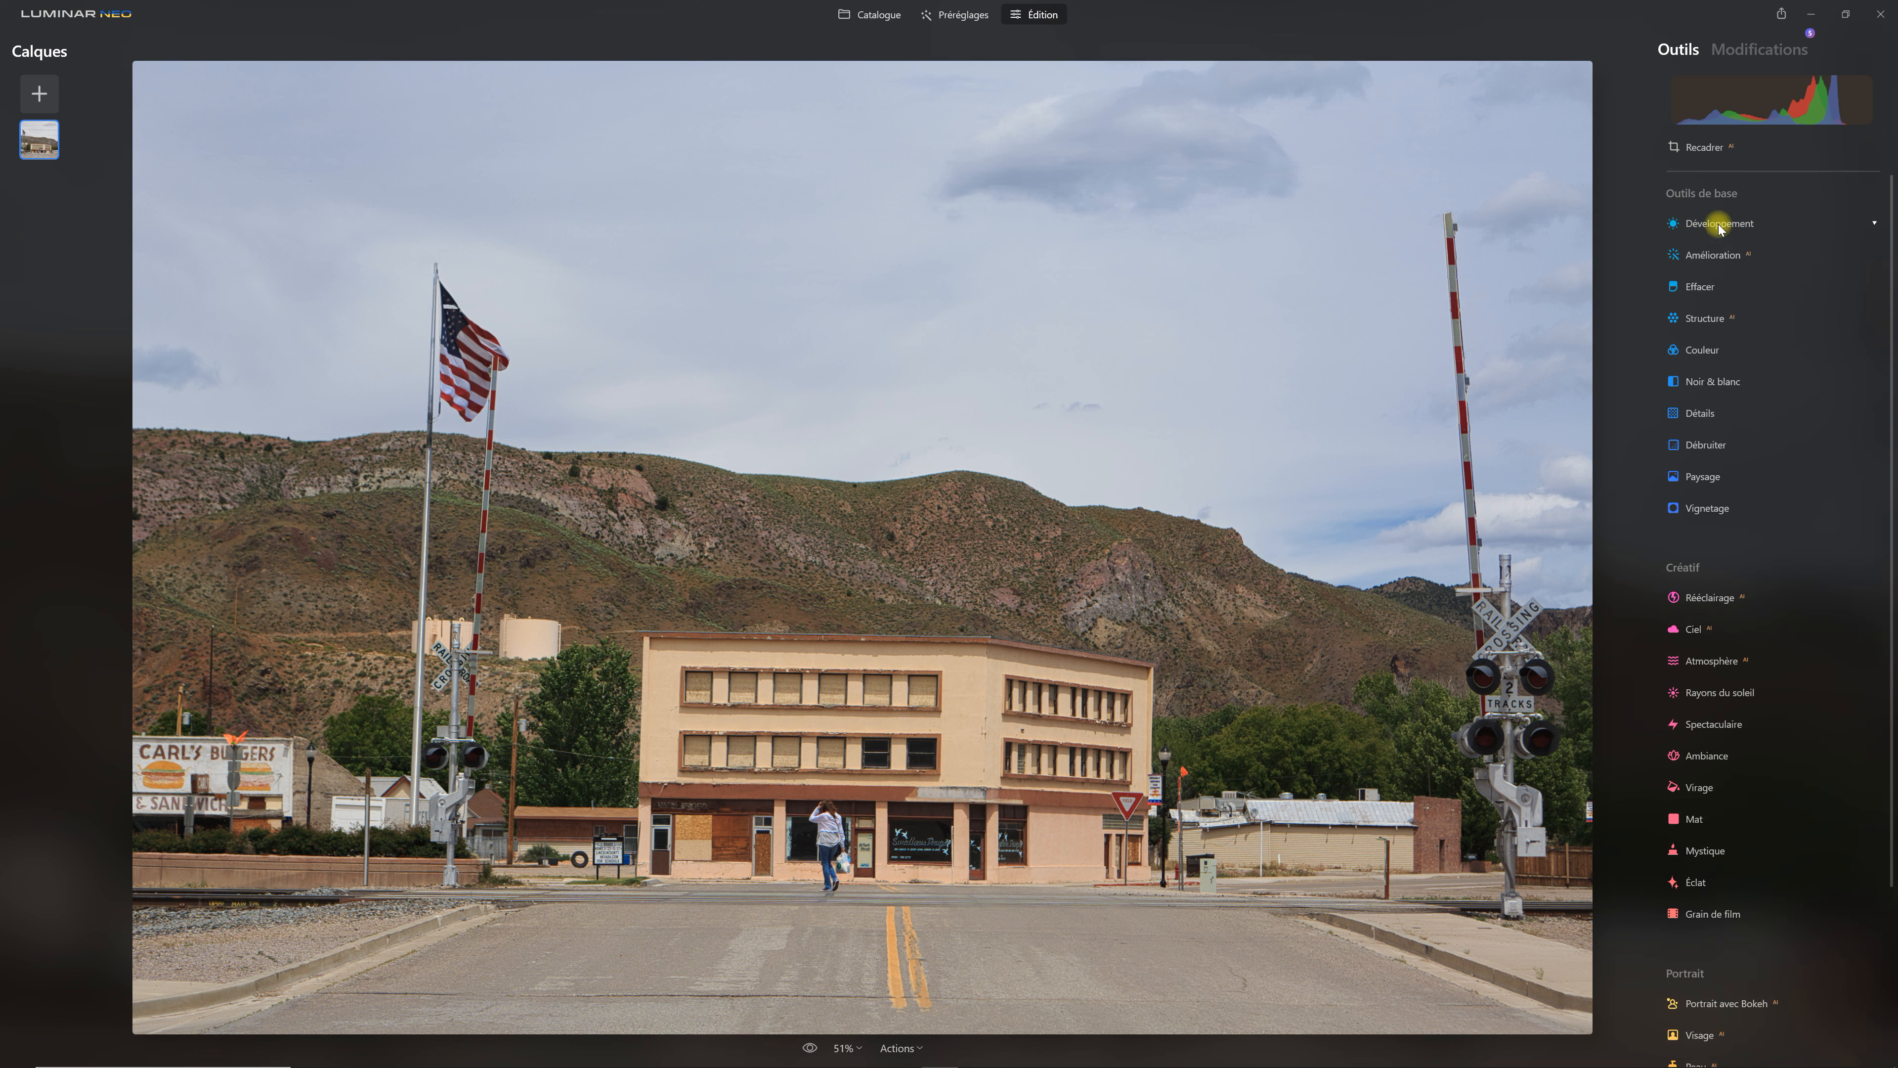
# Add a Paysage adjustment and limit it to the trees with the Flora AI Mask
pyautogui.click(1711, 478)
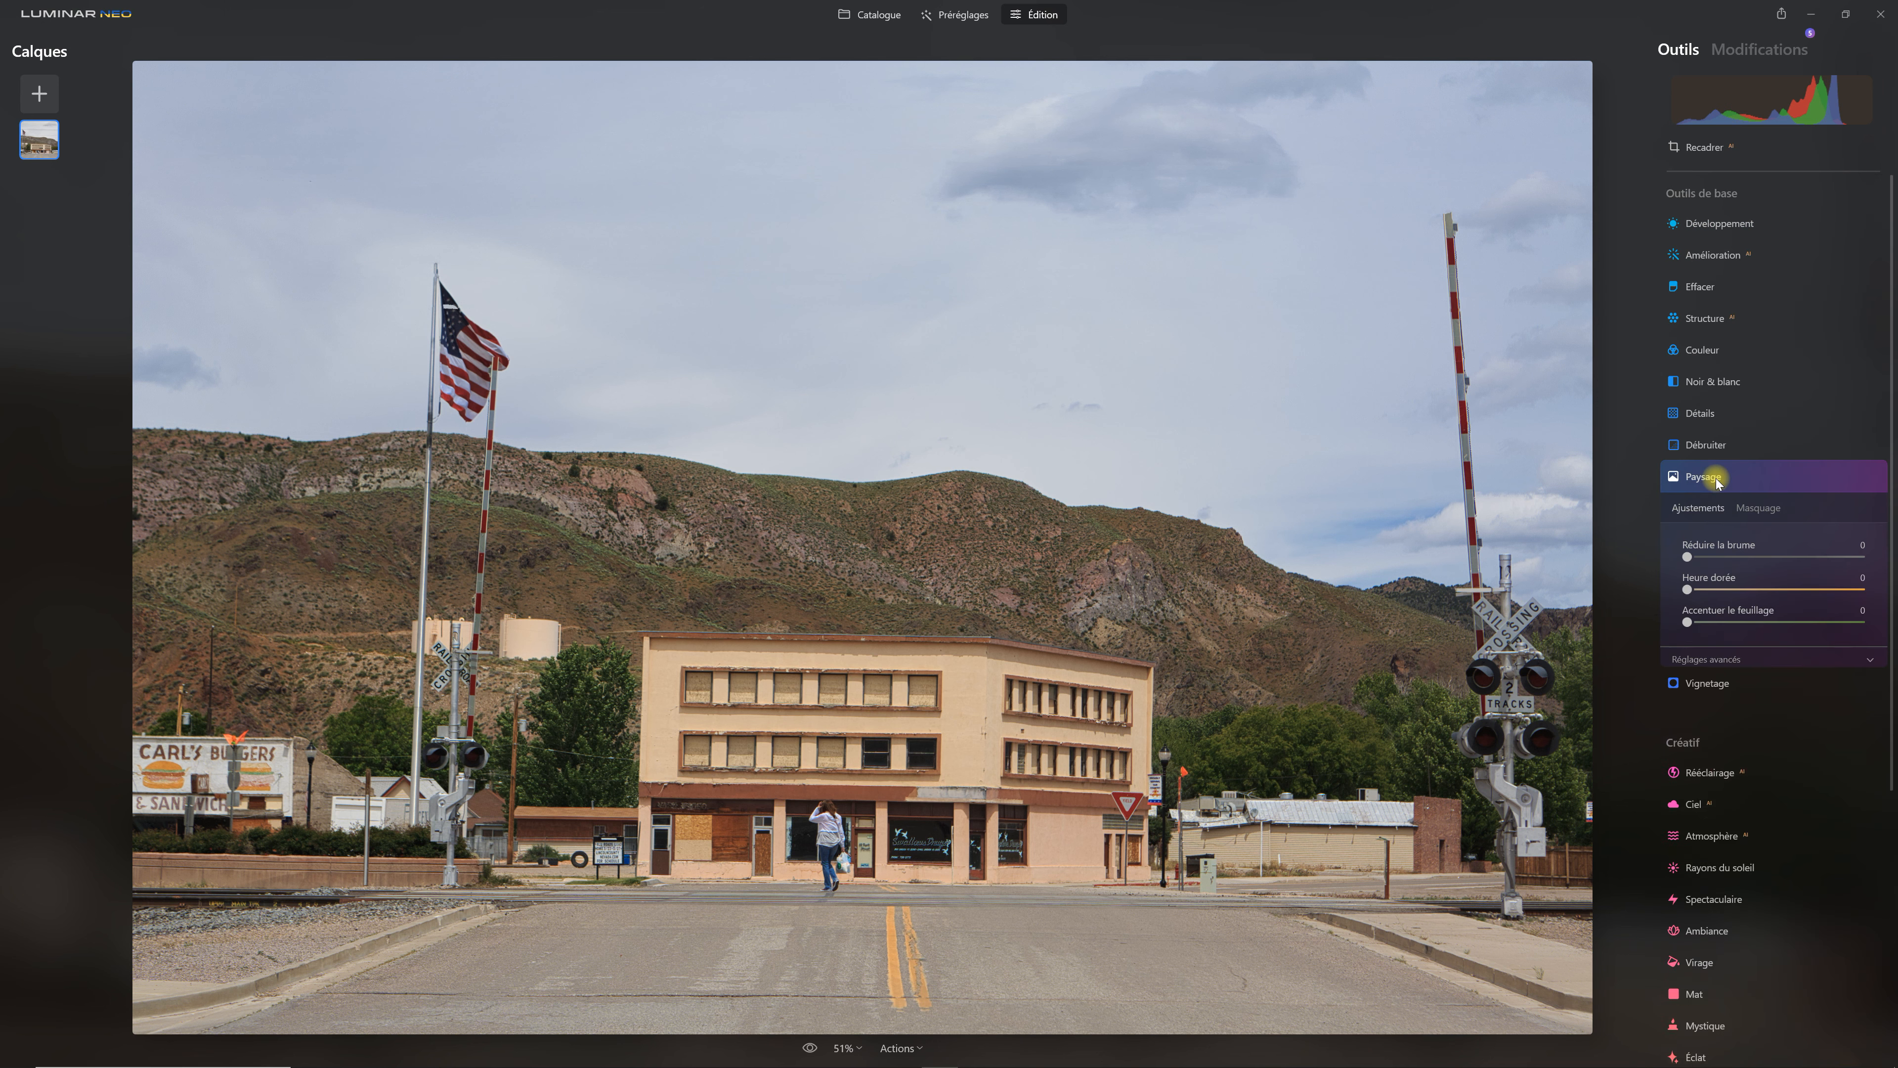
pyautogui.click(1770, 515)
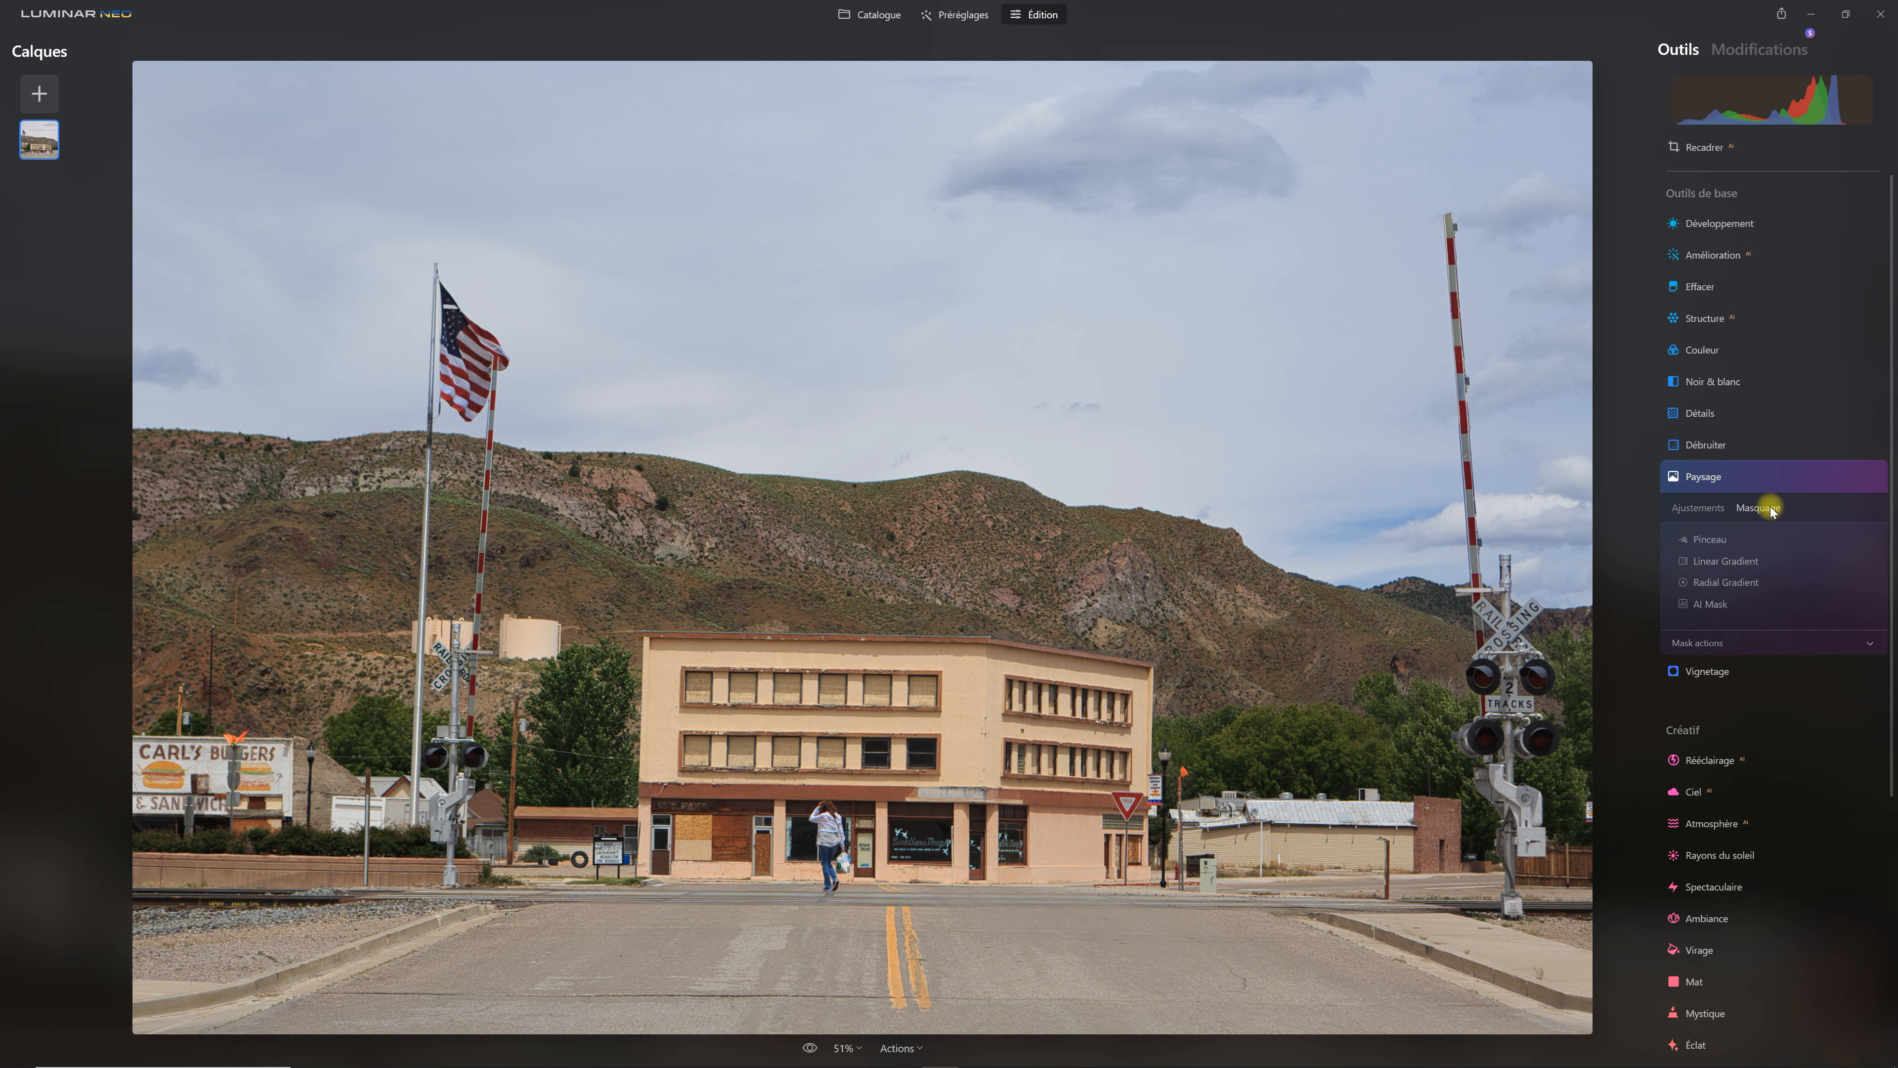
pyautogui.click(1730, 606)
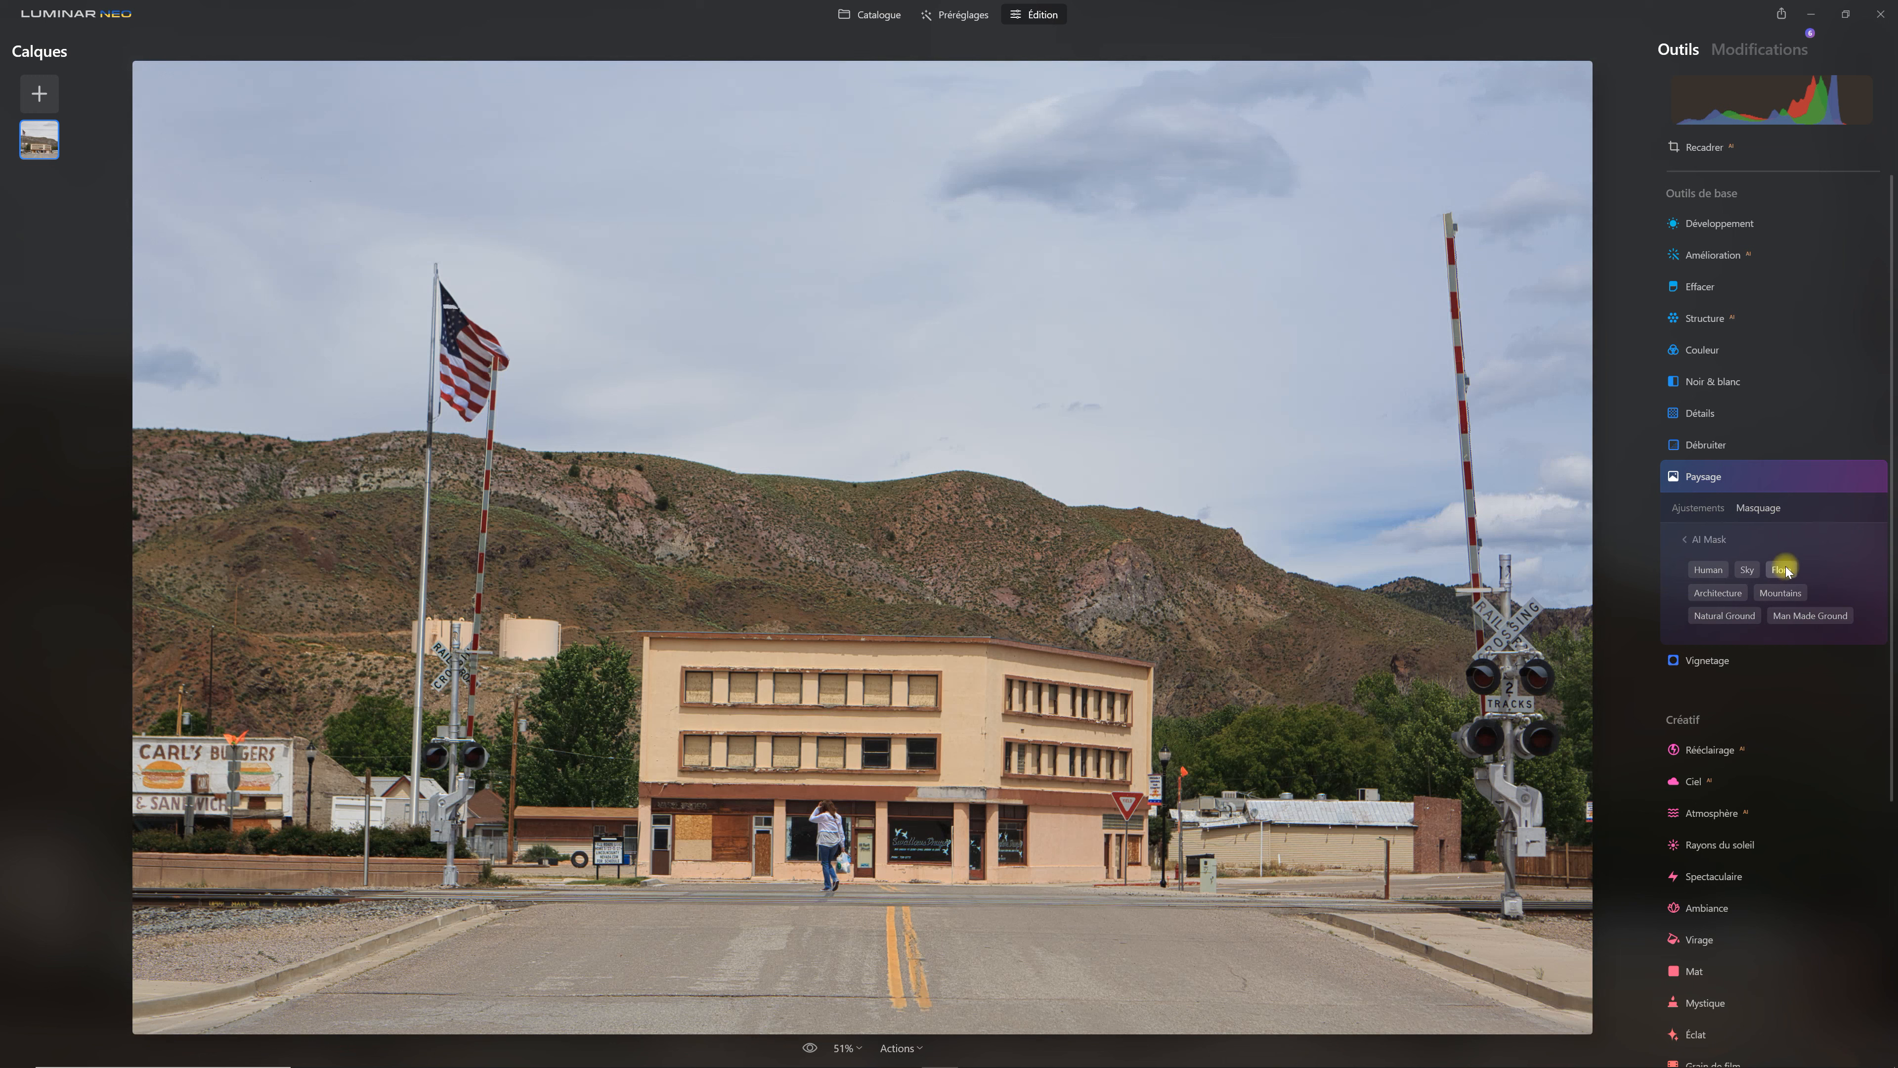
pyautogui.click(1786, 572)
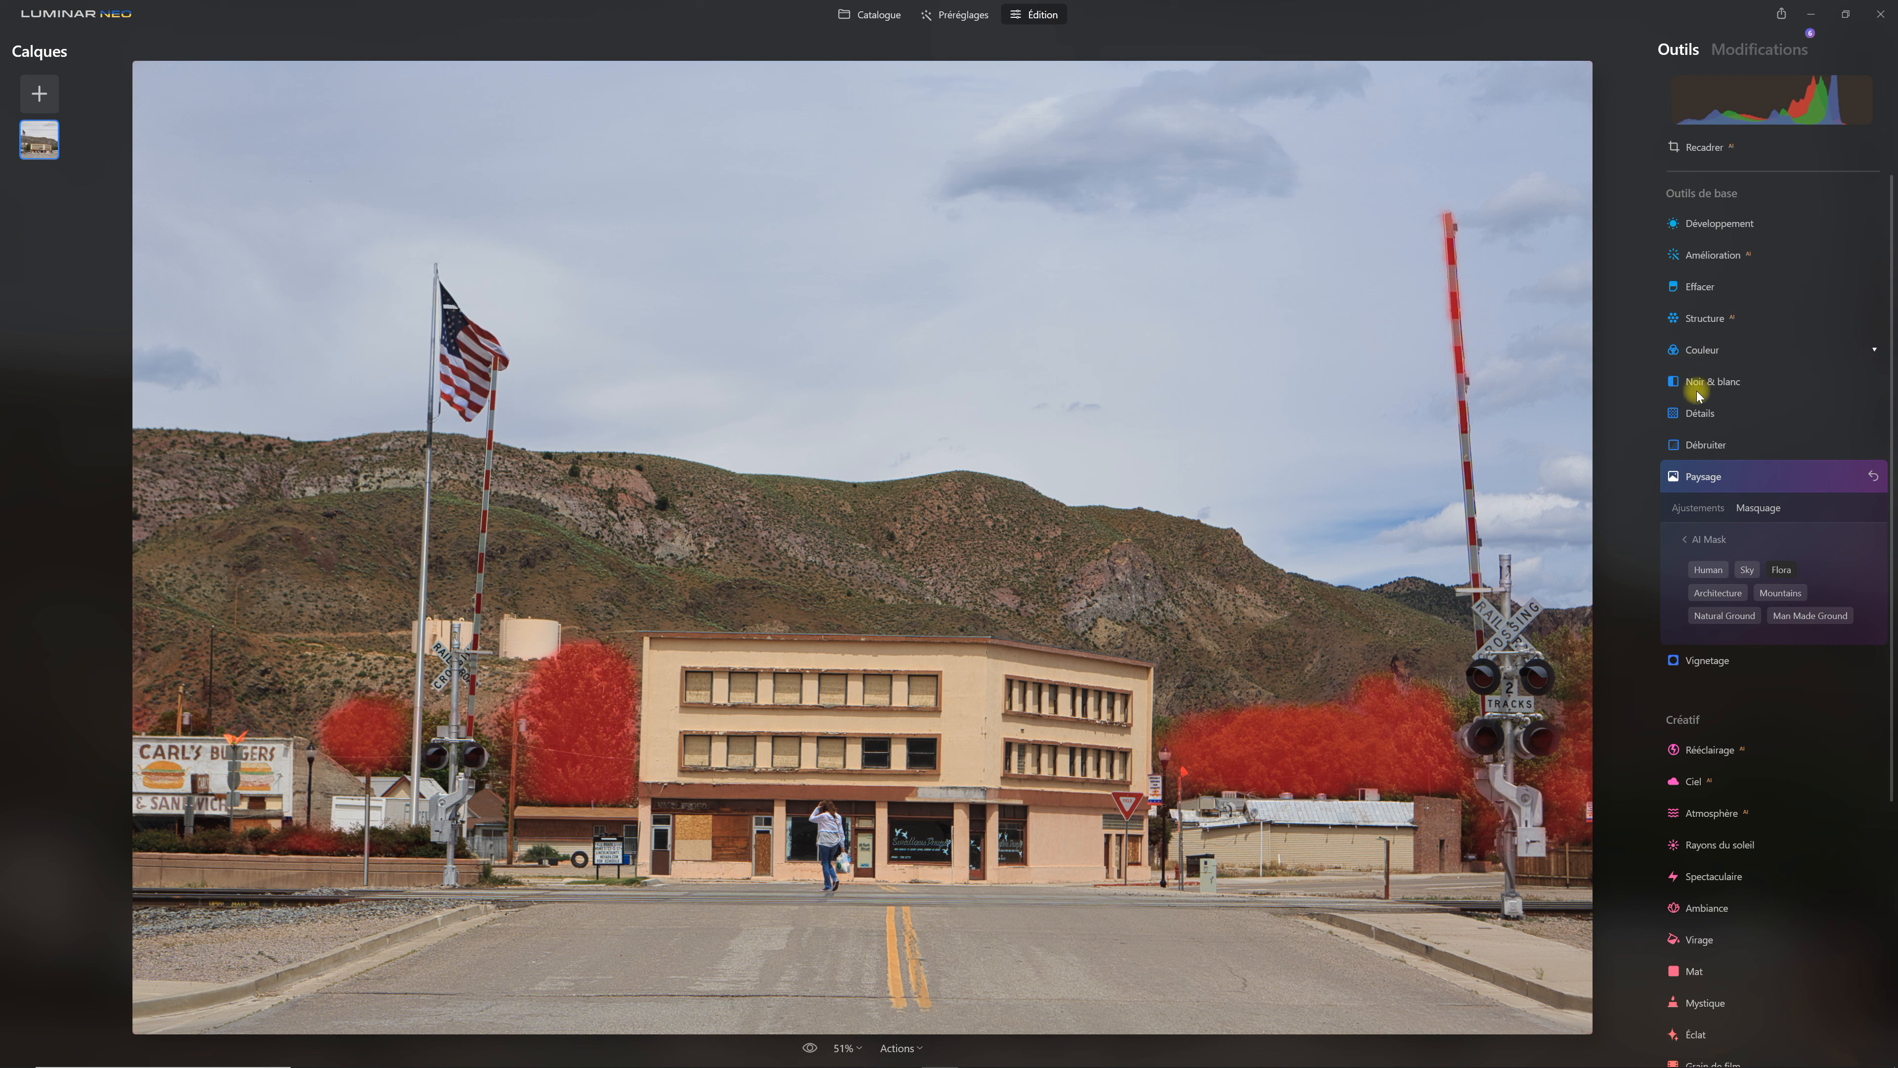
# Set Accentuer le feuillage to 40 for the masked vegetation and close the Paysage adjustment
pyautogui.click(1698, 509)
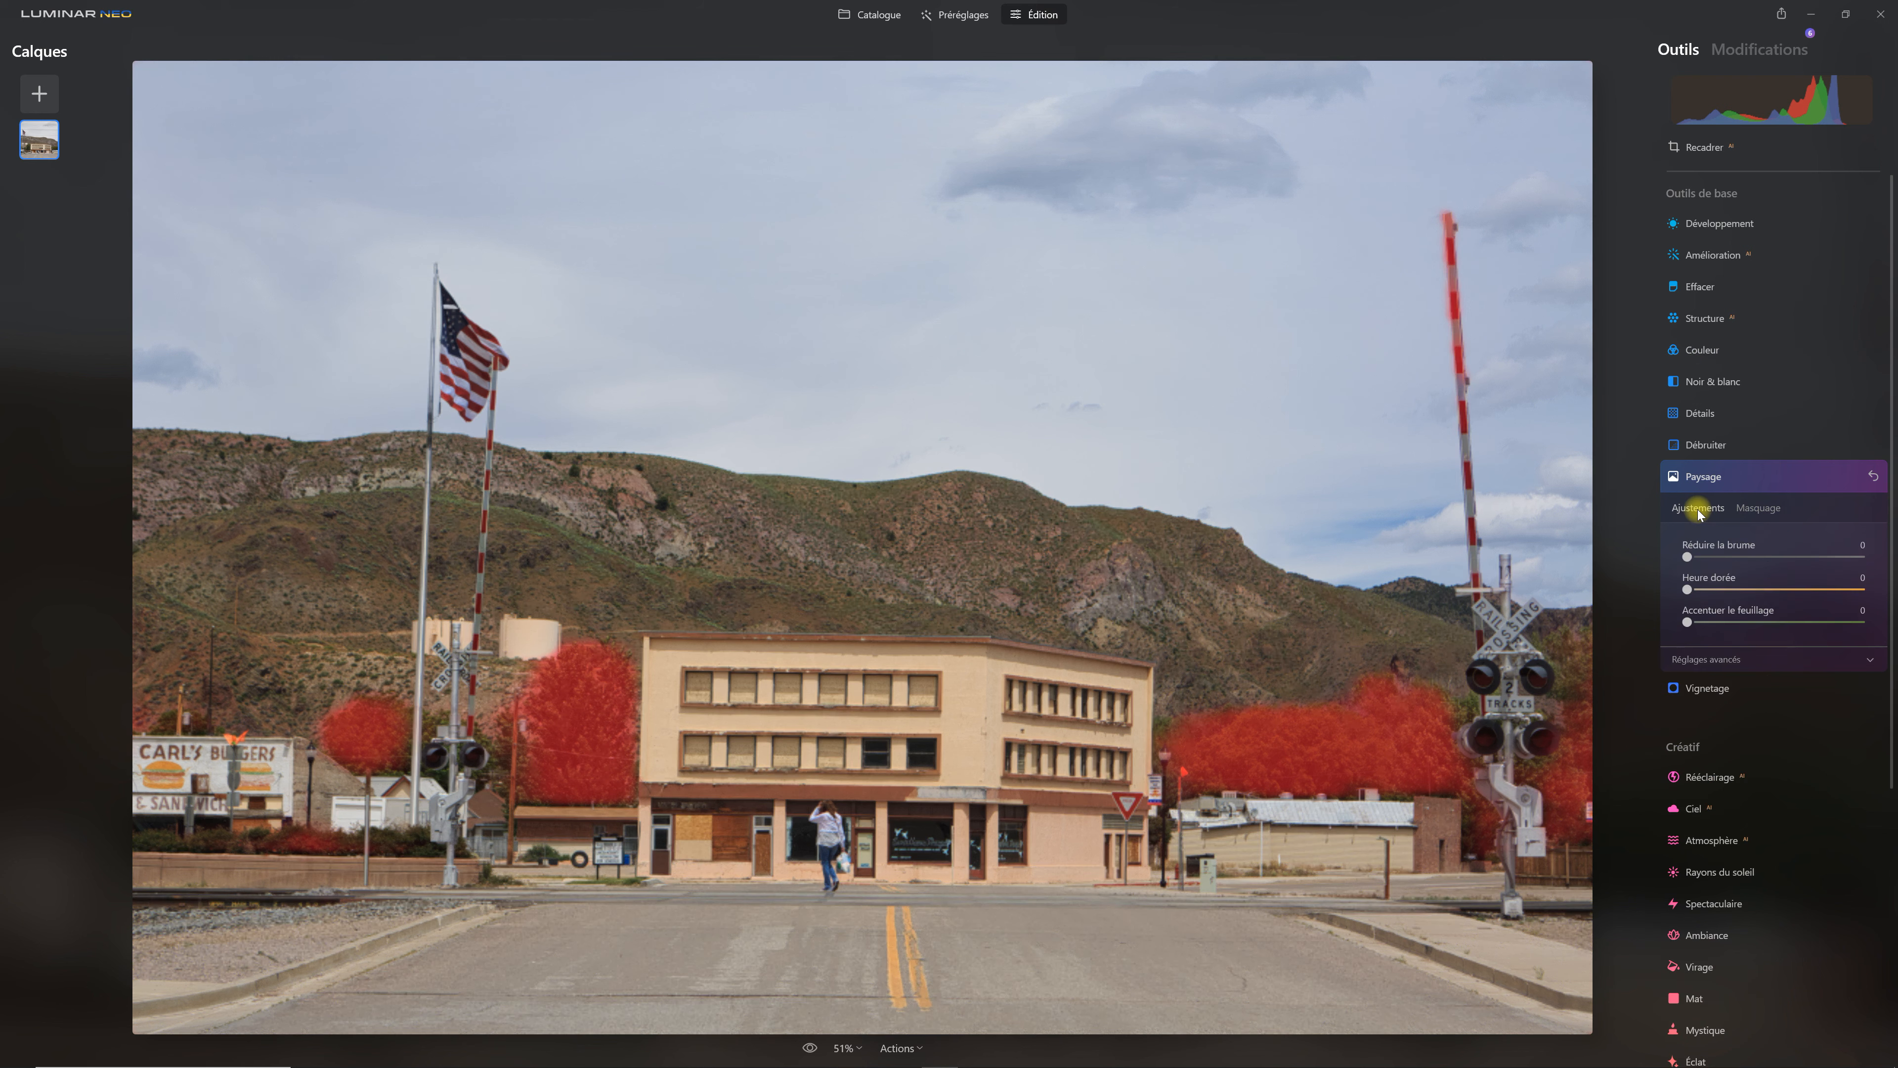
pyautogui.moveTo(1687, 623); pyautogui.dragTo(1721, 620)
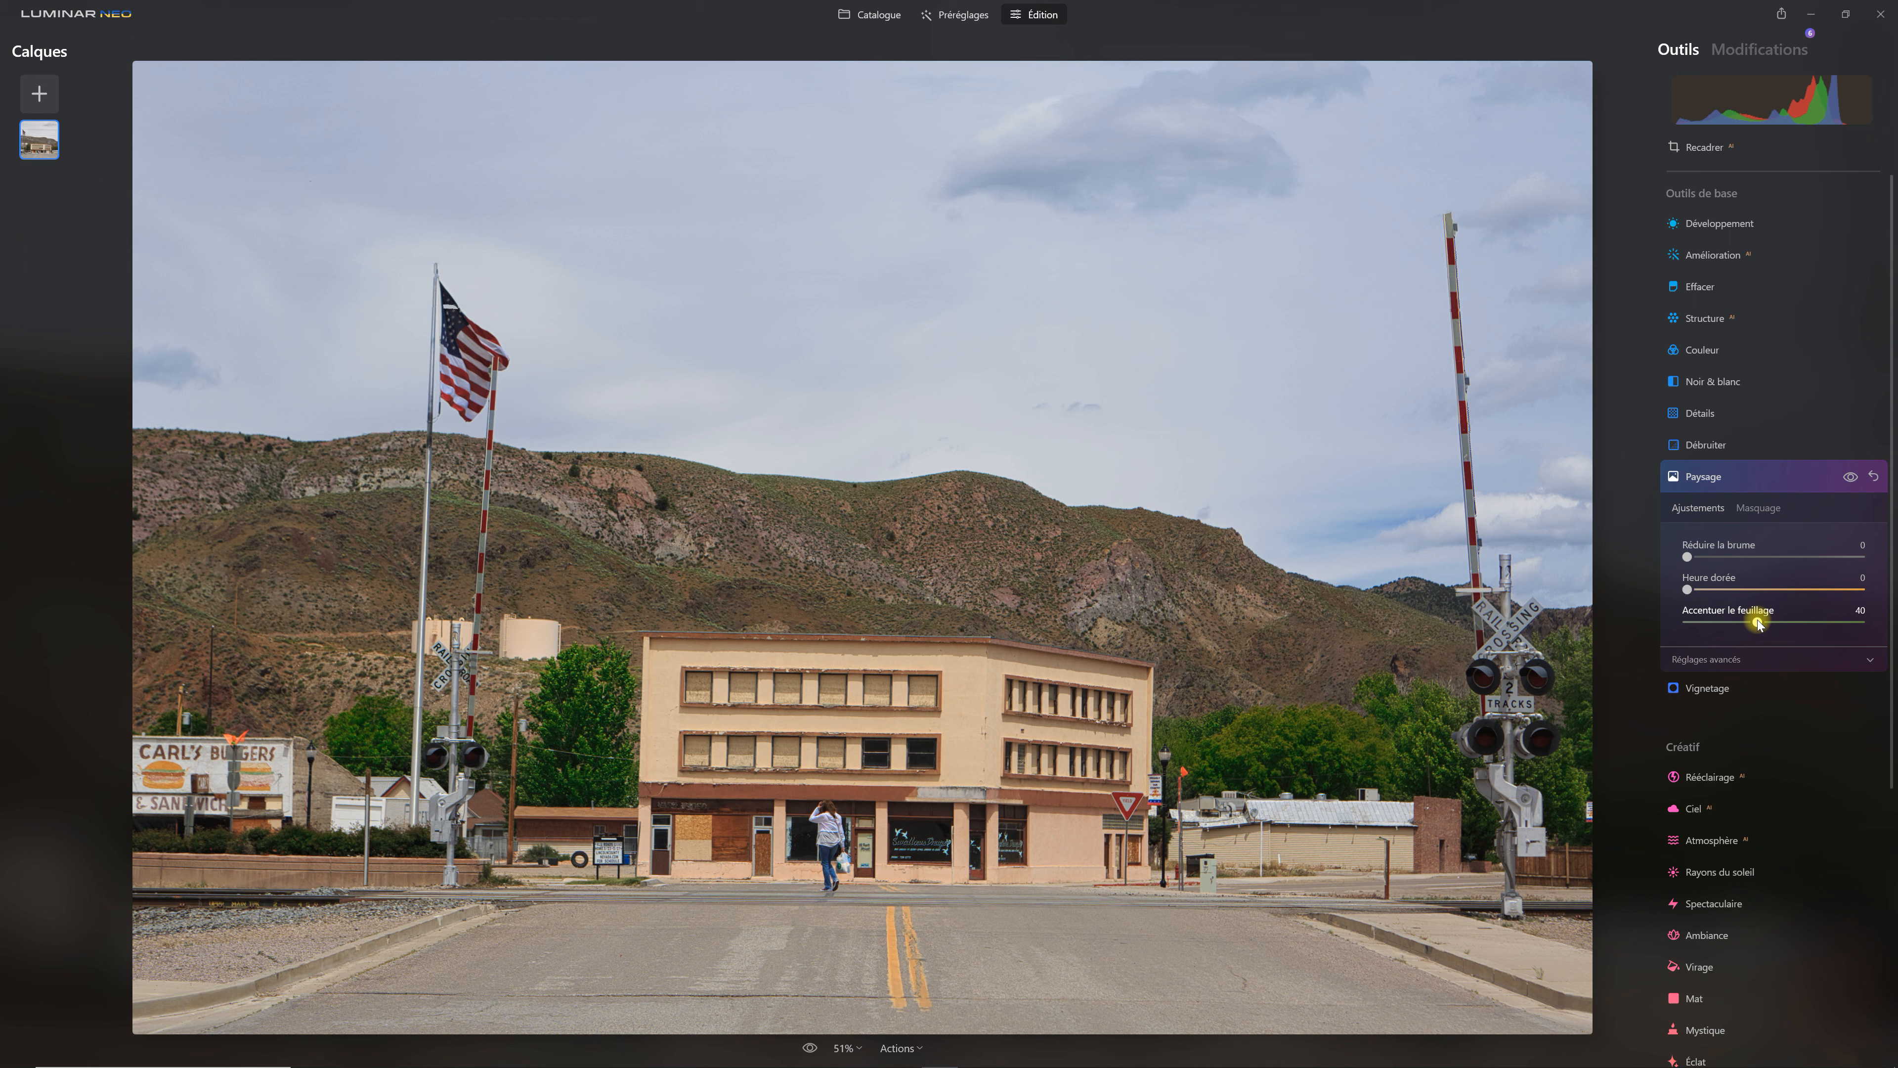
pyautogui.click(1710, 479)
# Add a Structure adjustment limited by AI Mask to Architecture and Man Made Ground, and raise its Quantité moderately
pyautogui.click(1706, 318)
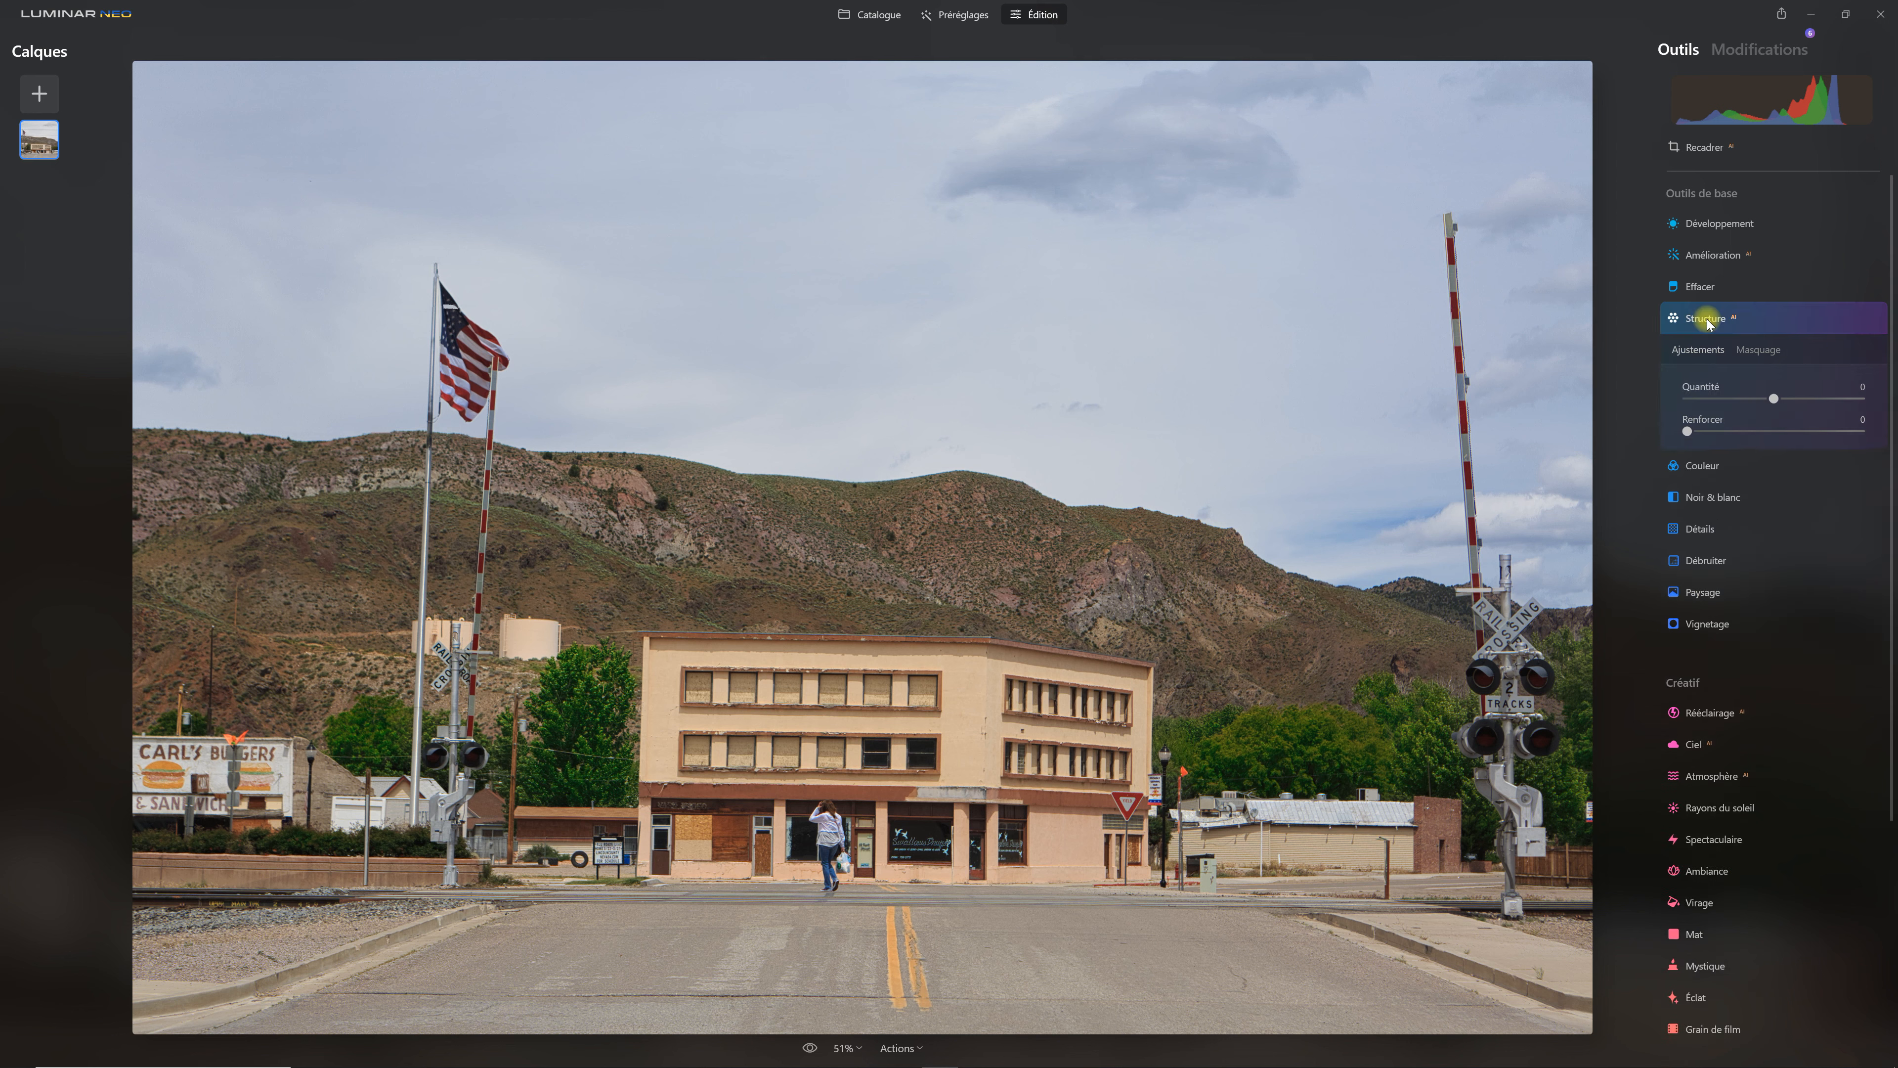
pyautogui.click(1760, 350)
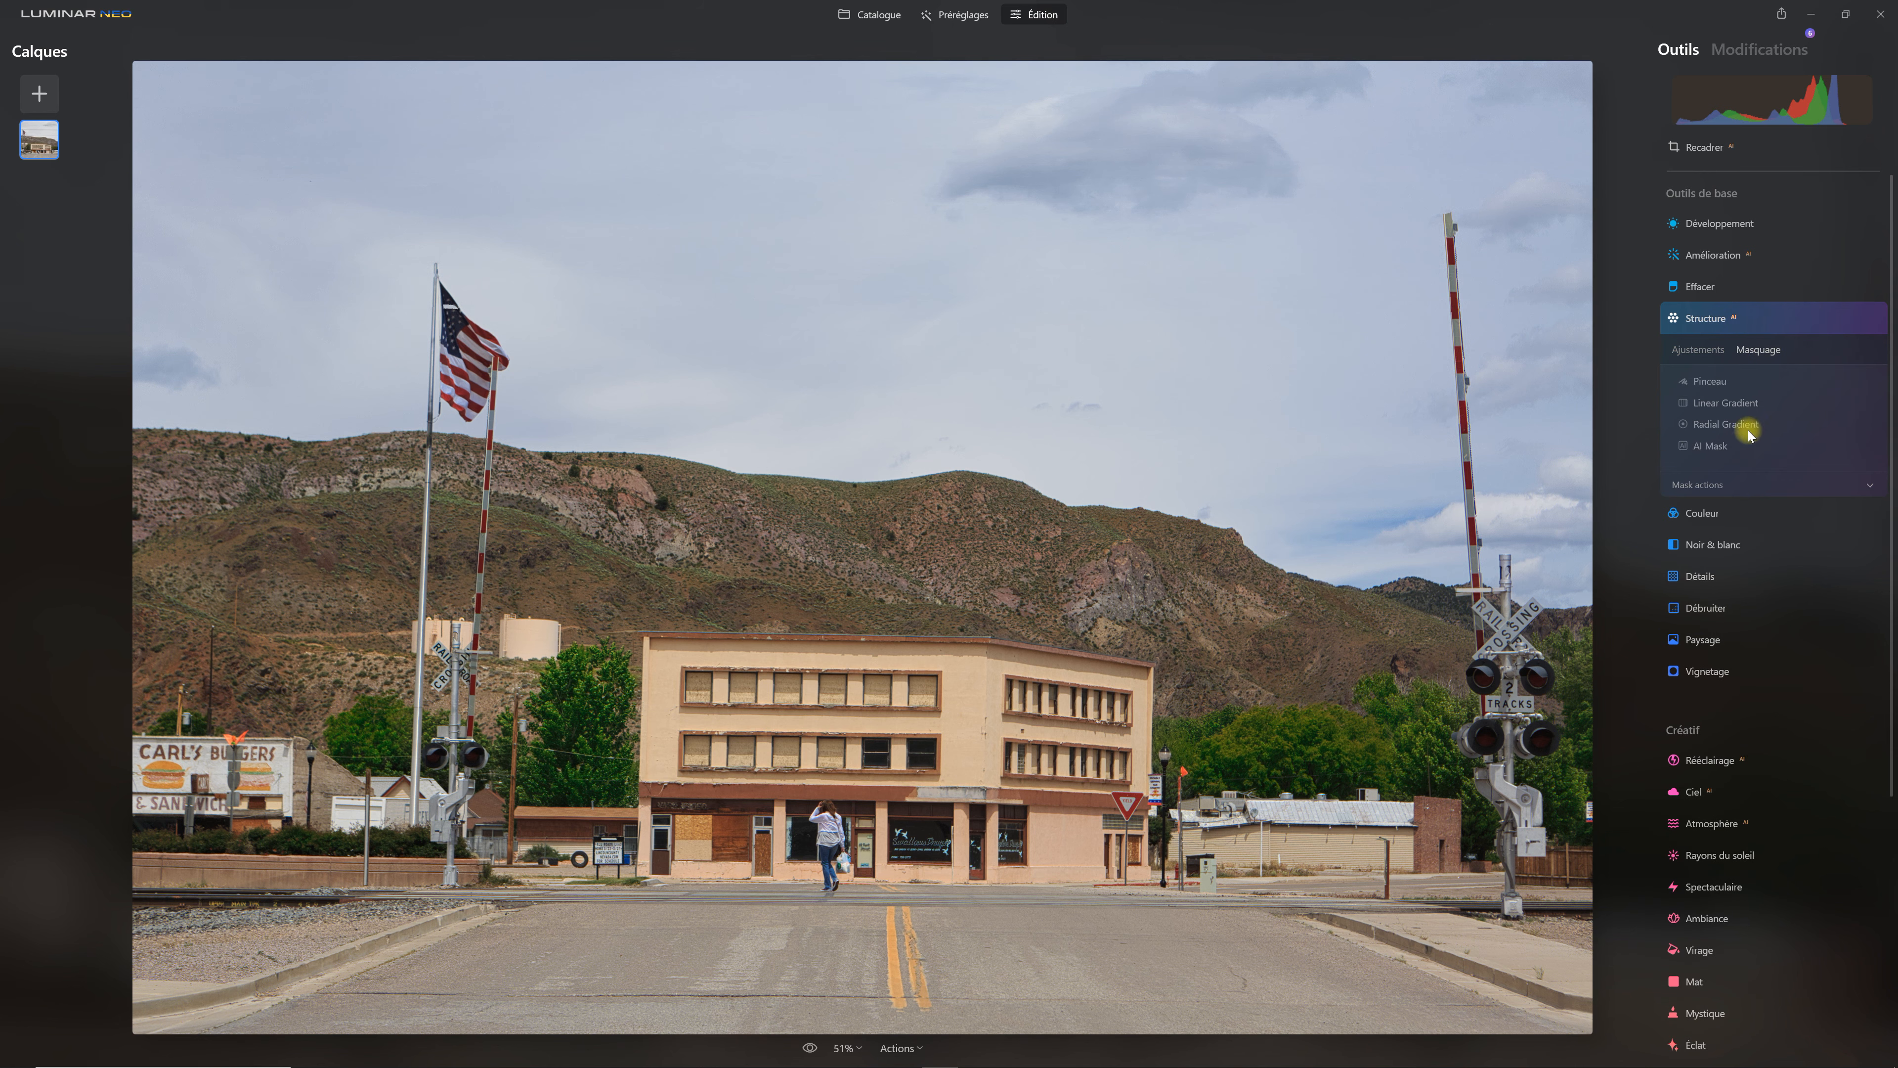
pyautogui.click(1716, 446)
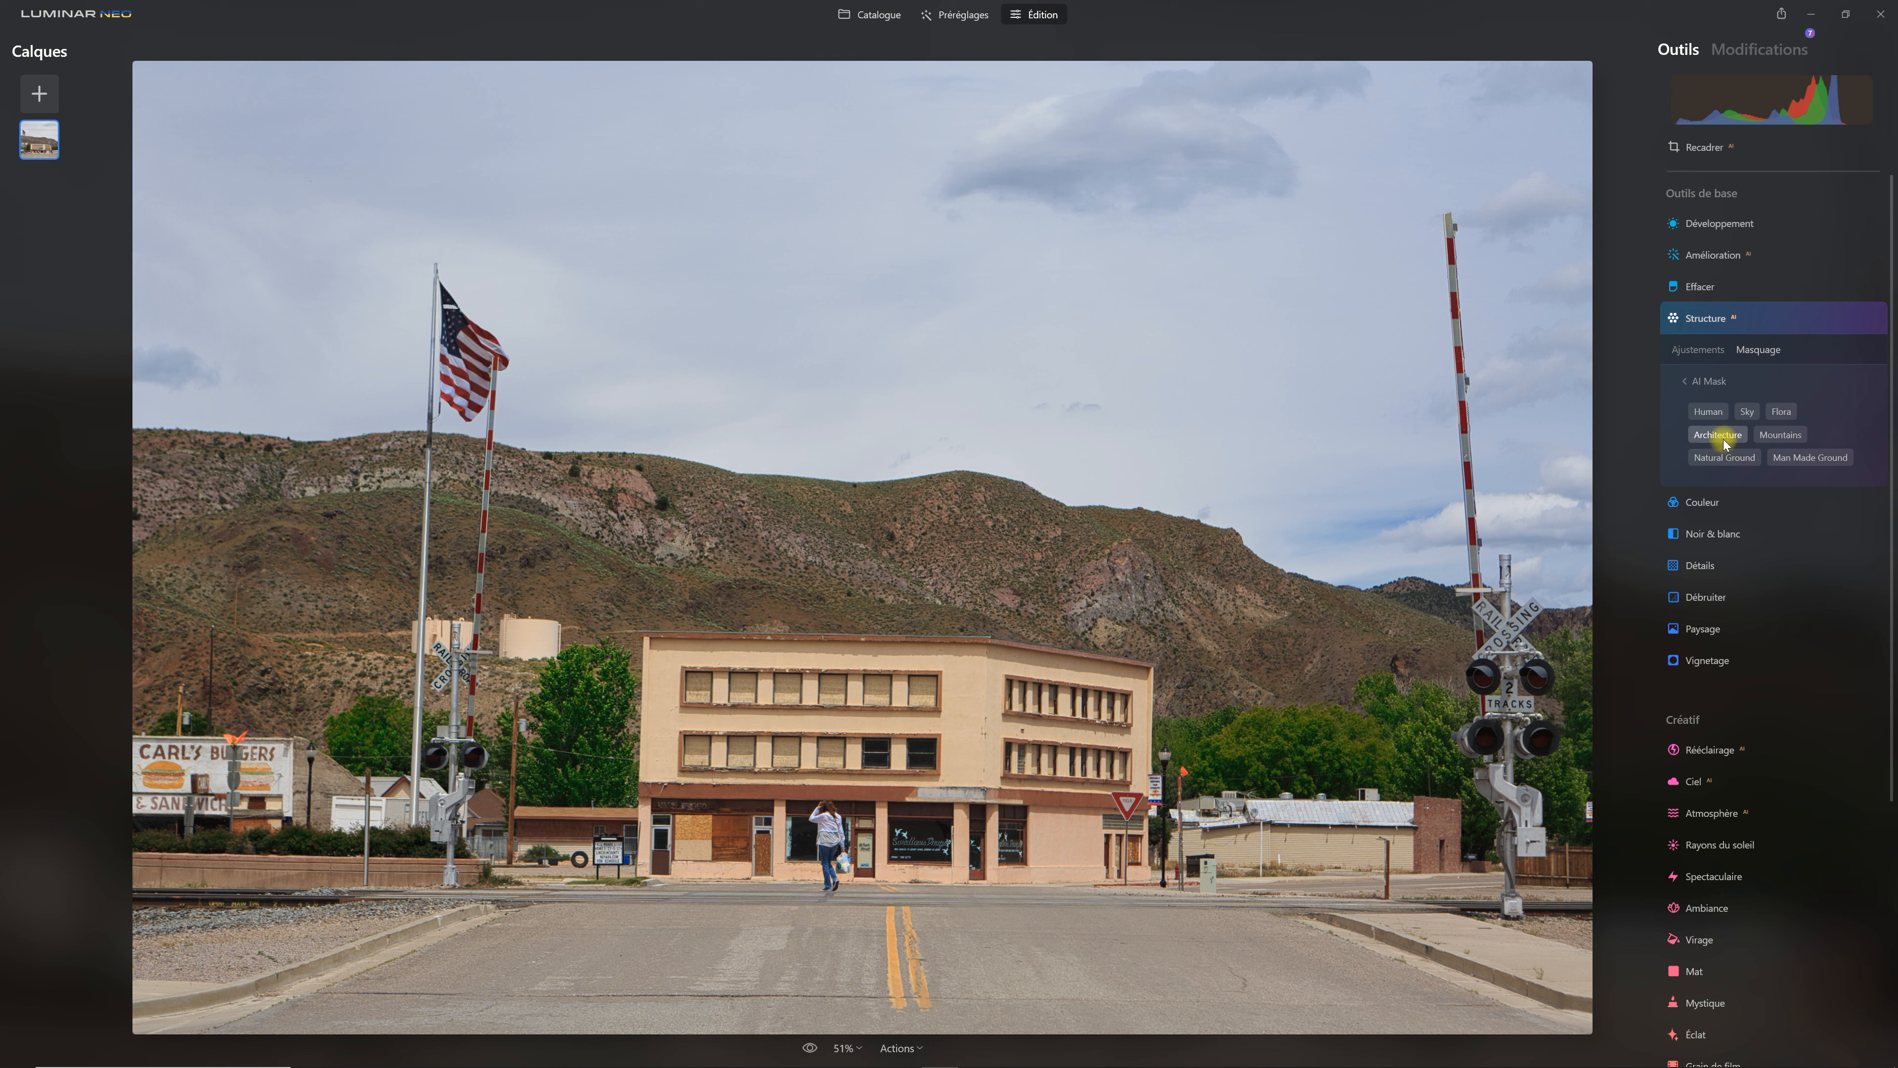
pyautogui.click(1724, 438)
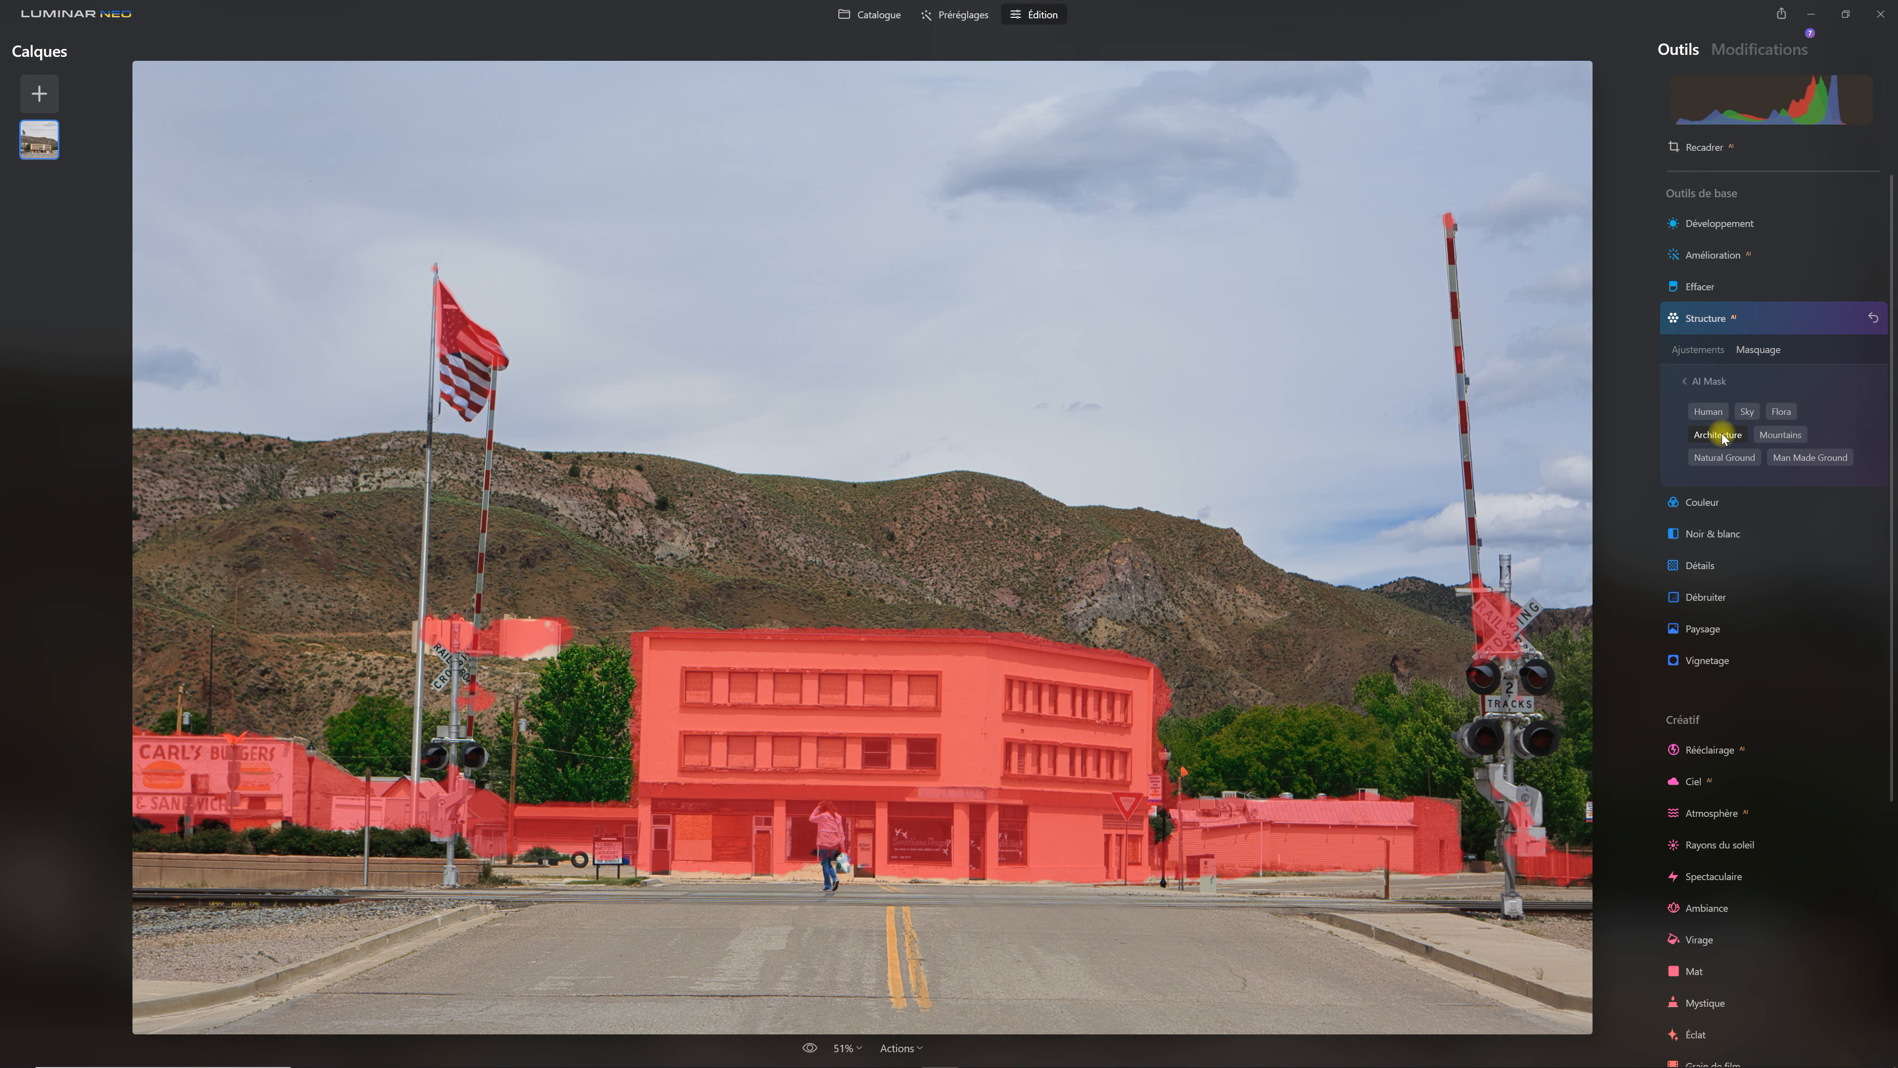
pyautogui.click(1817, 458)
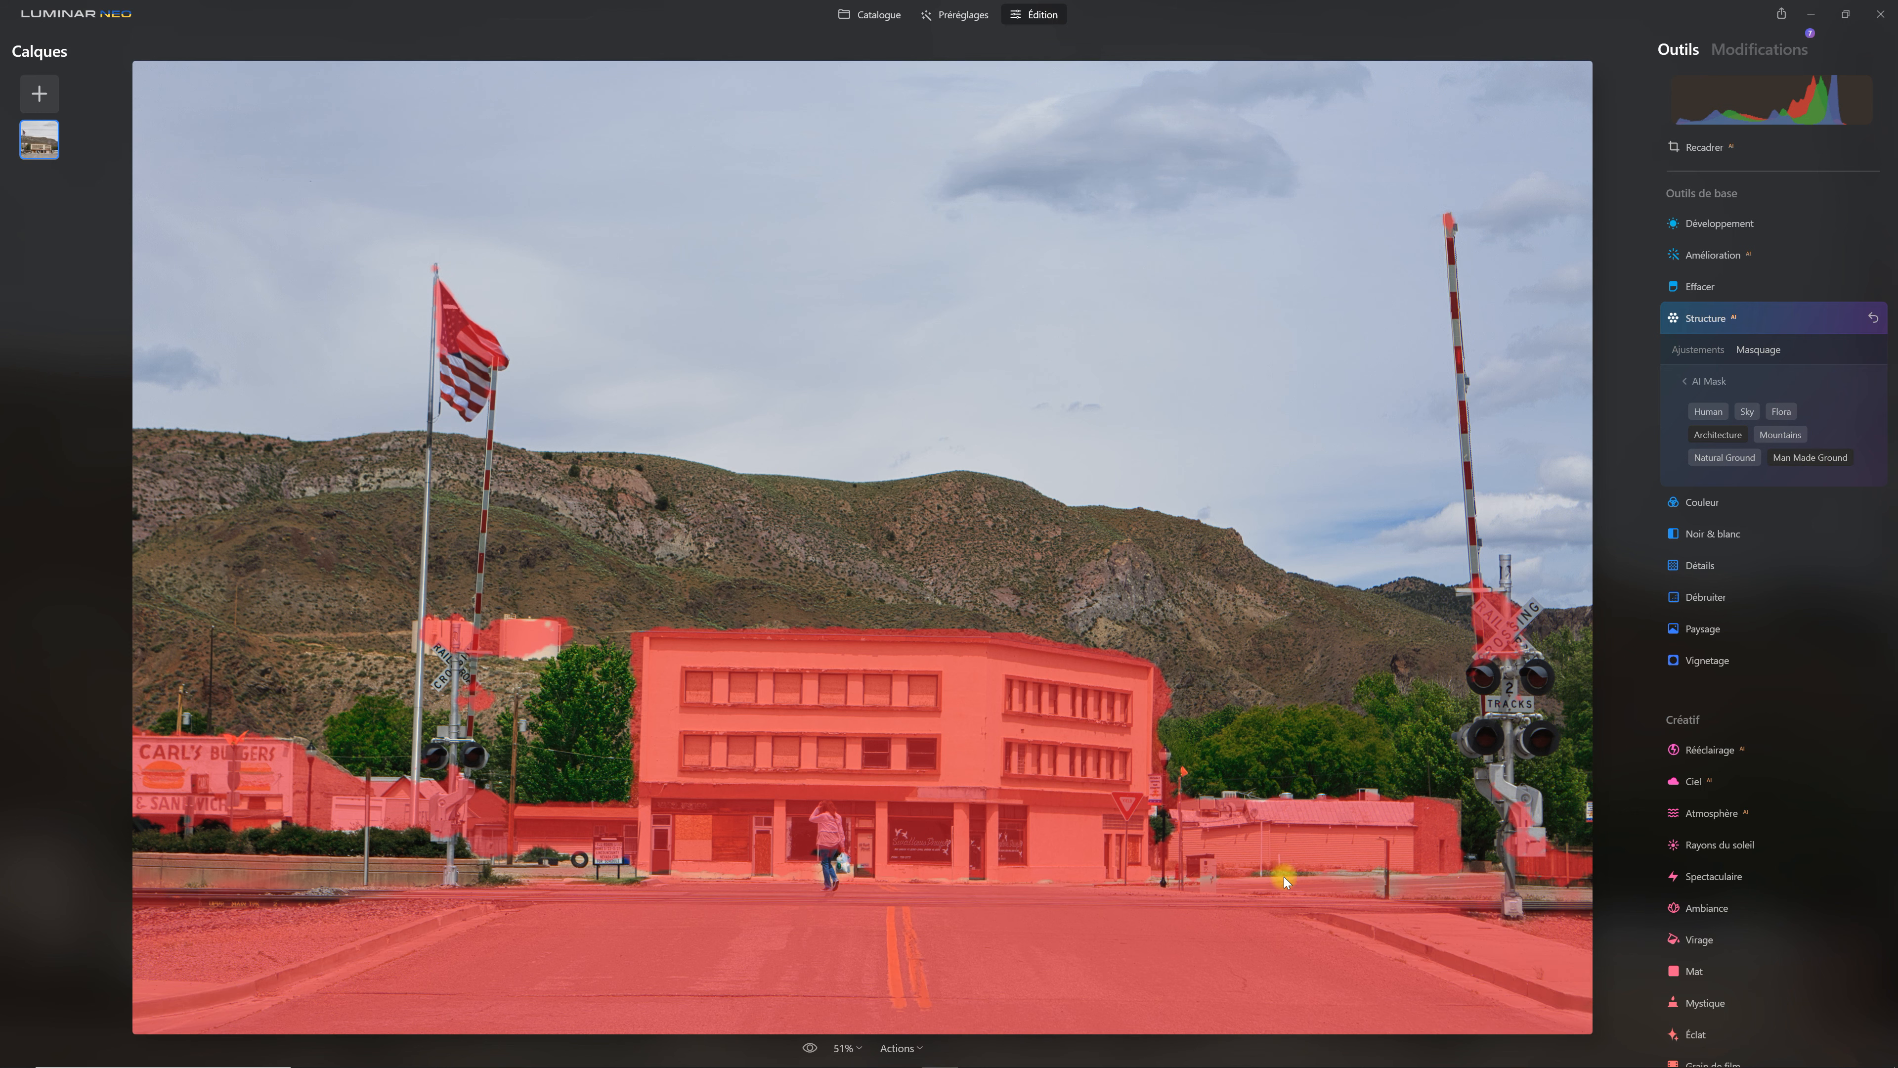
pyautogui.click(1683, 352)
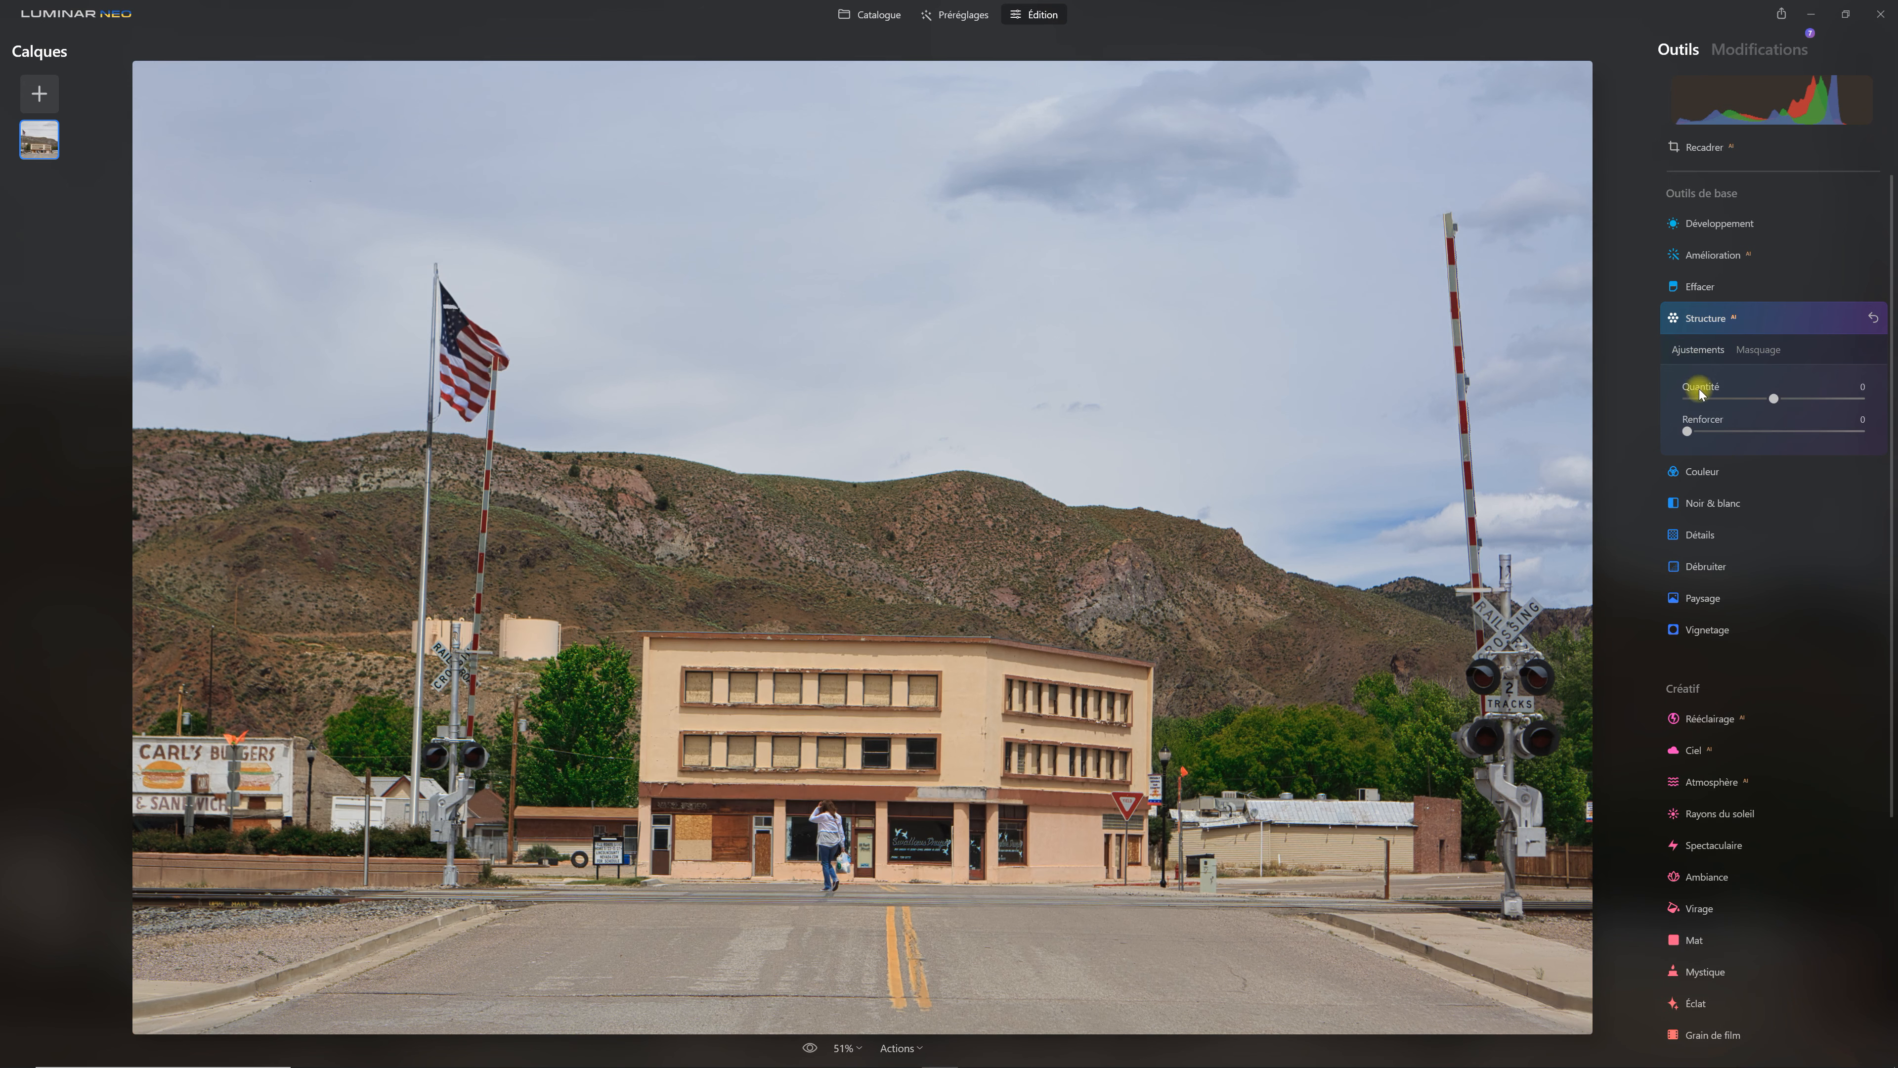
pyautogui.moveTo(1774, 402); pyautogui.dragTo(1810, 399)
# Open the Mat creative tool and bring up its AI Mask categories
pyautogui.scroll(-4, 1738, 620)
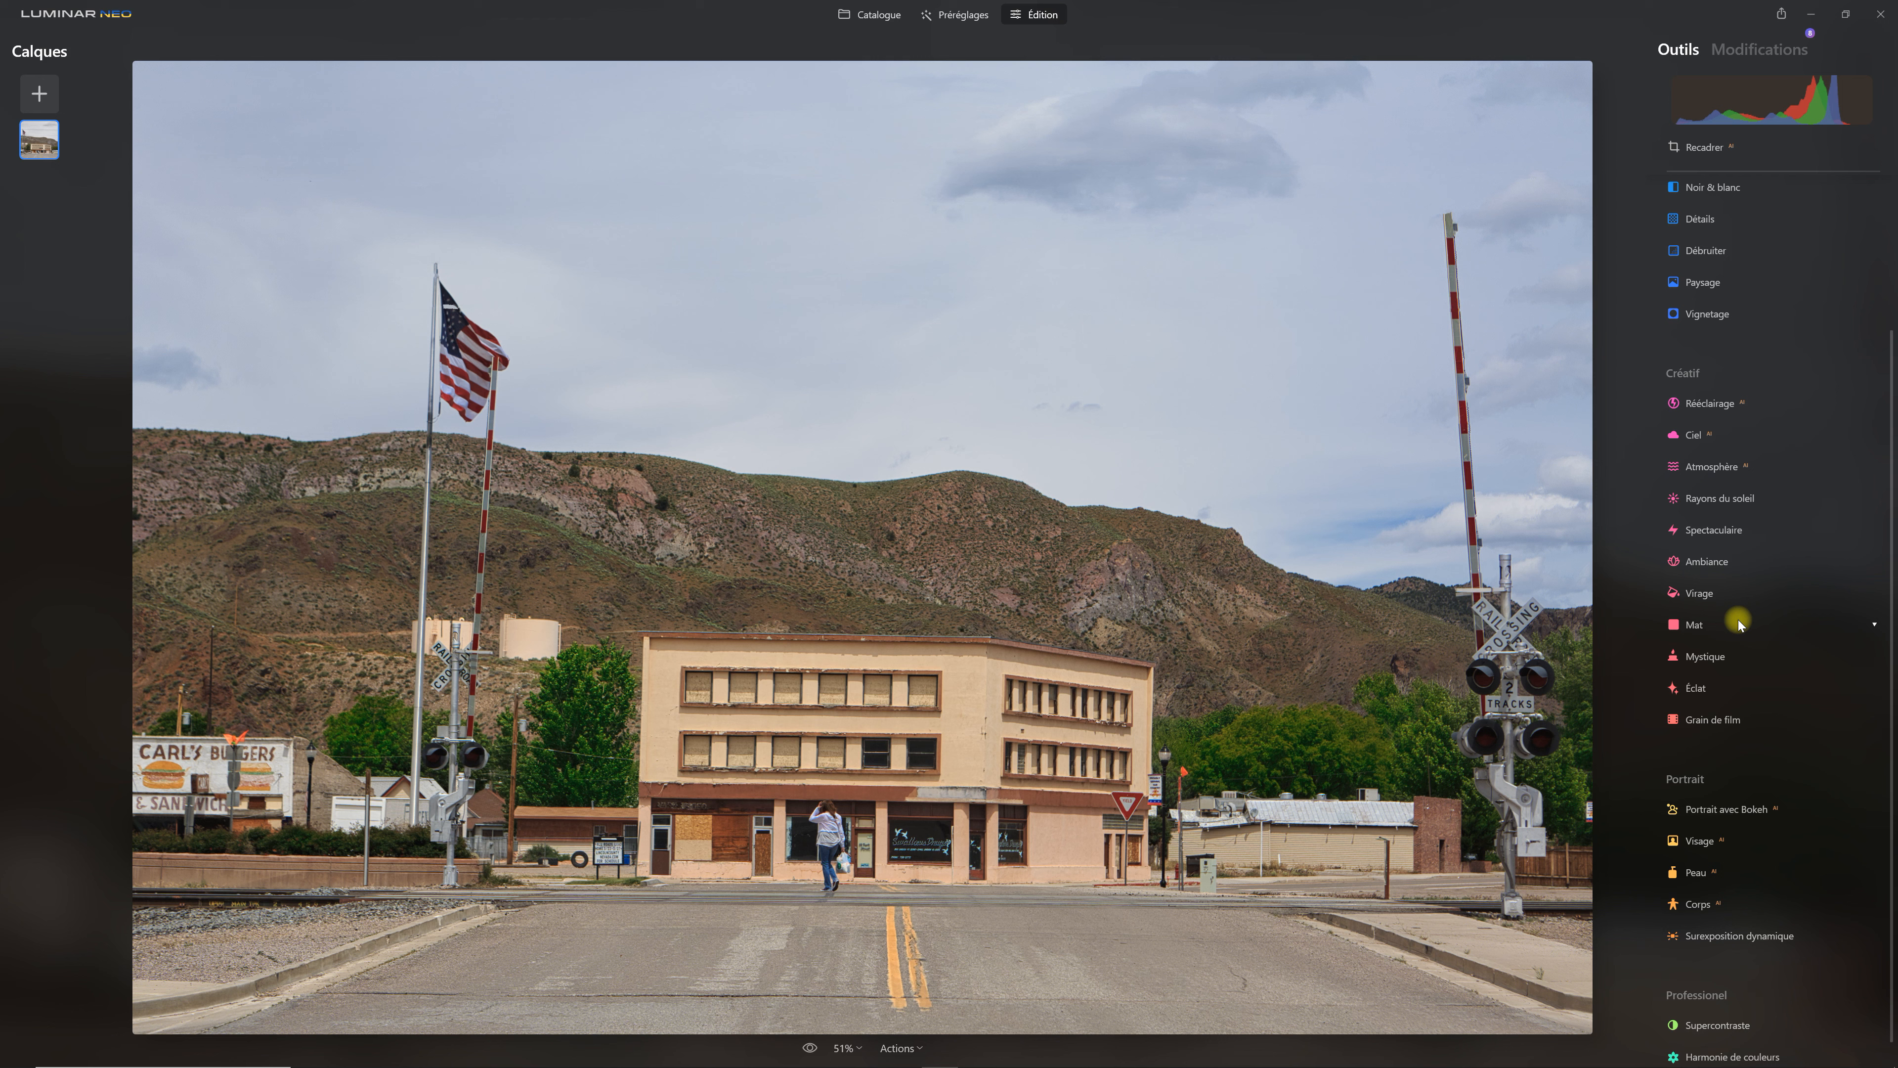
pyautogui.click(1743, 619)
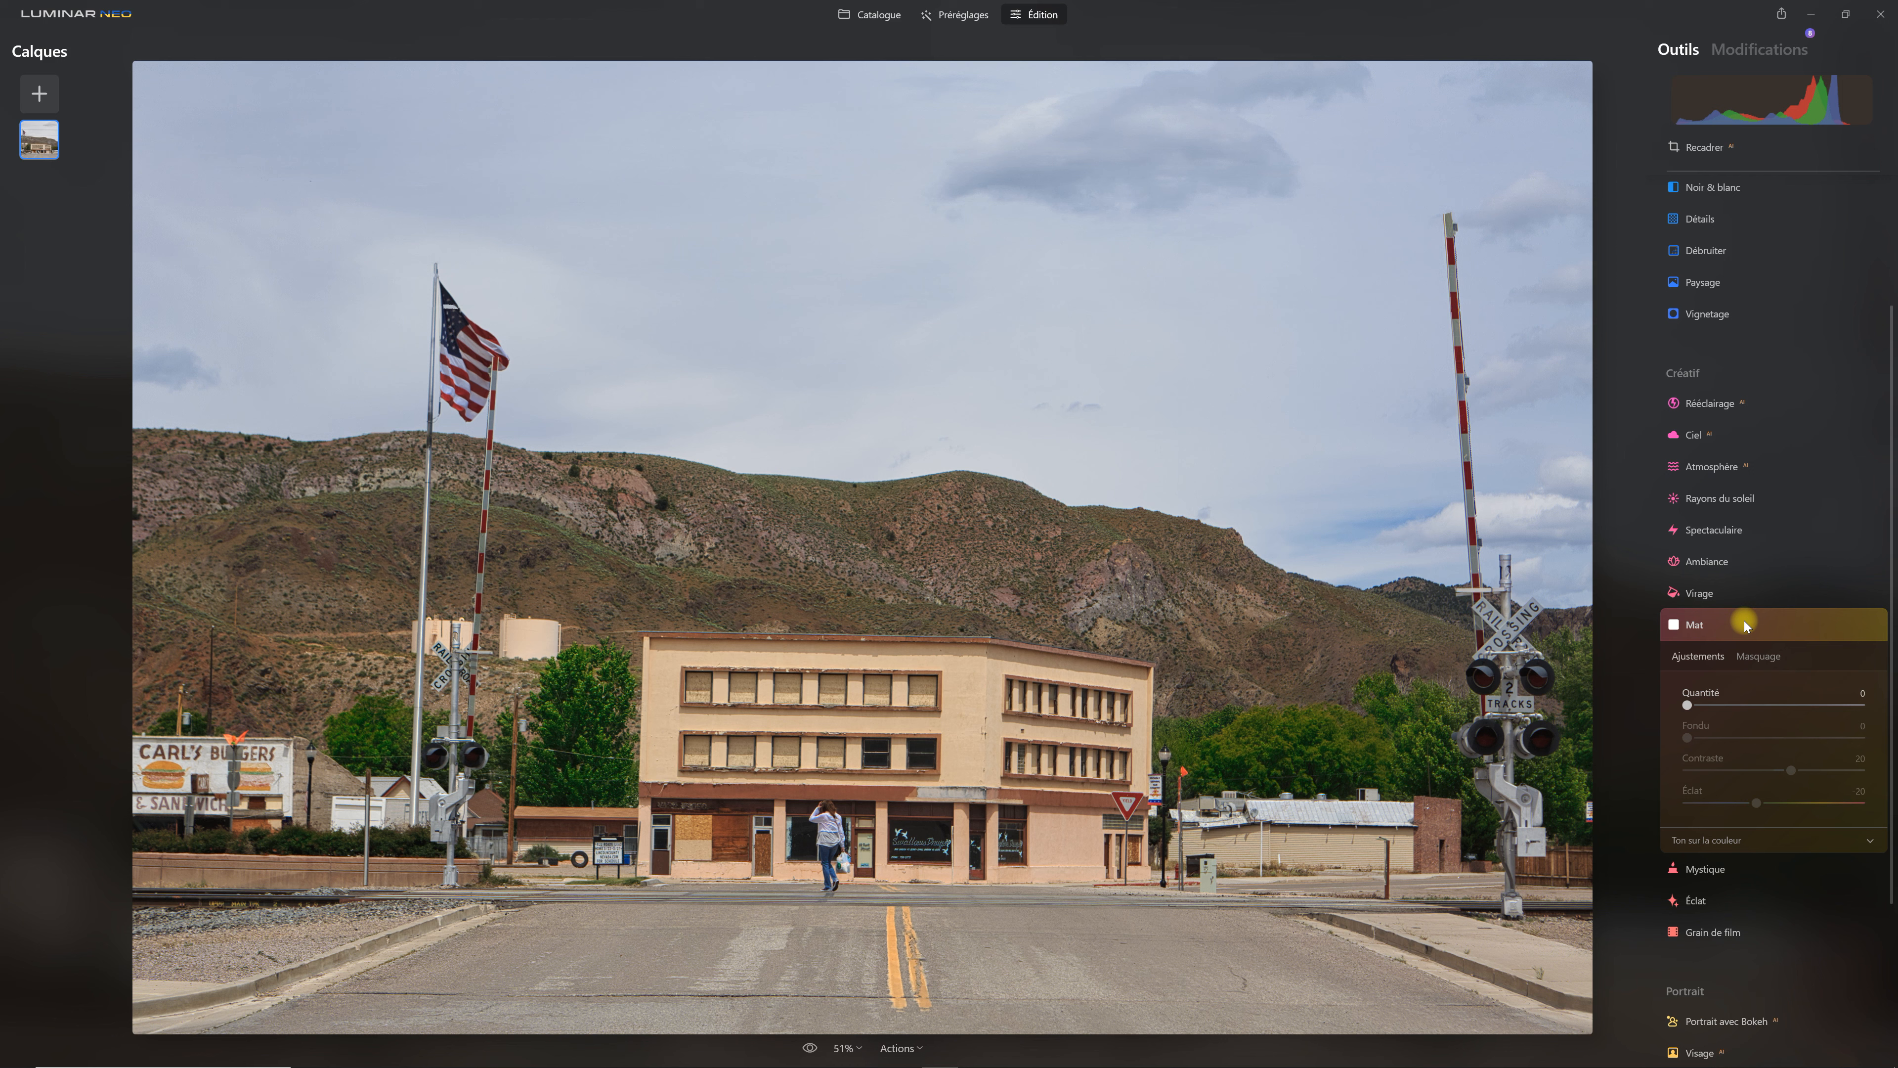
pyautogui.click(1762, 657)
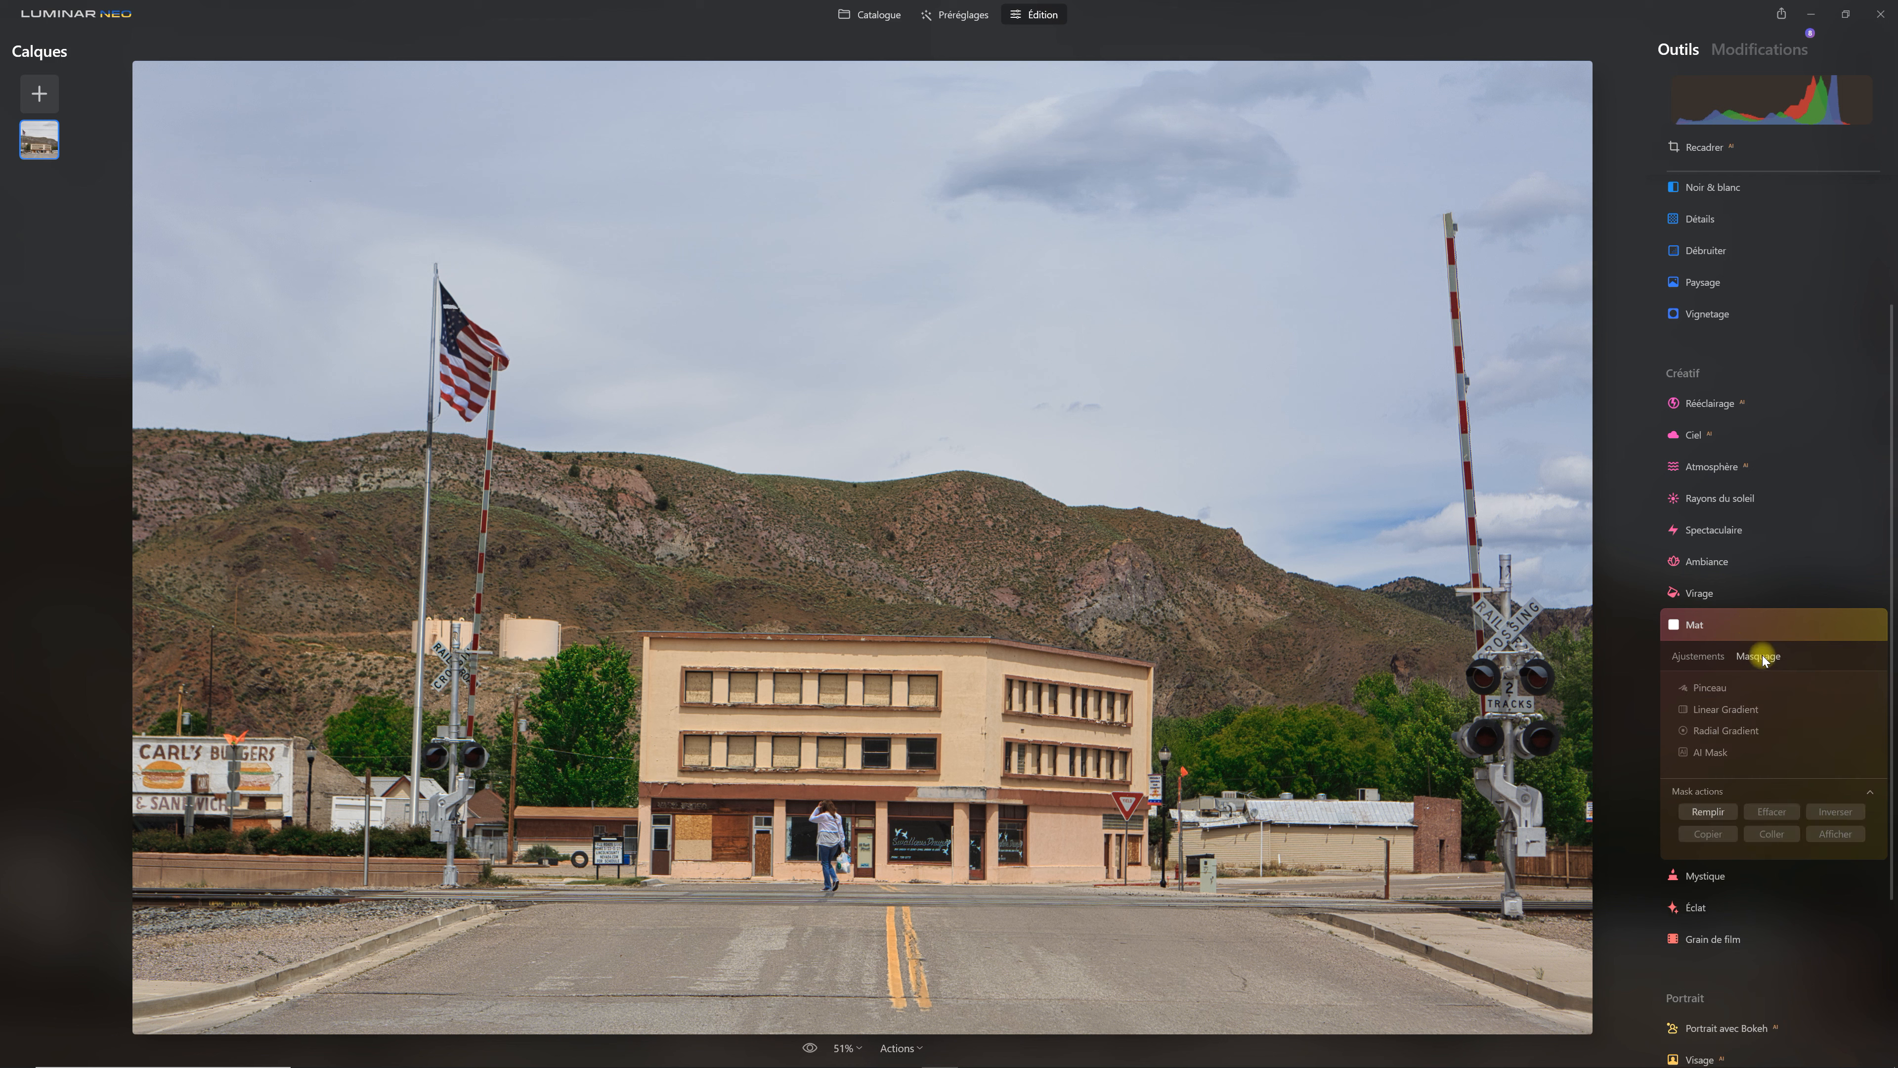
pyautogui.click(1723, 752)
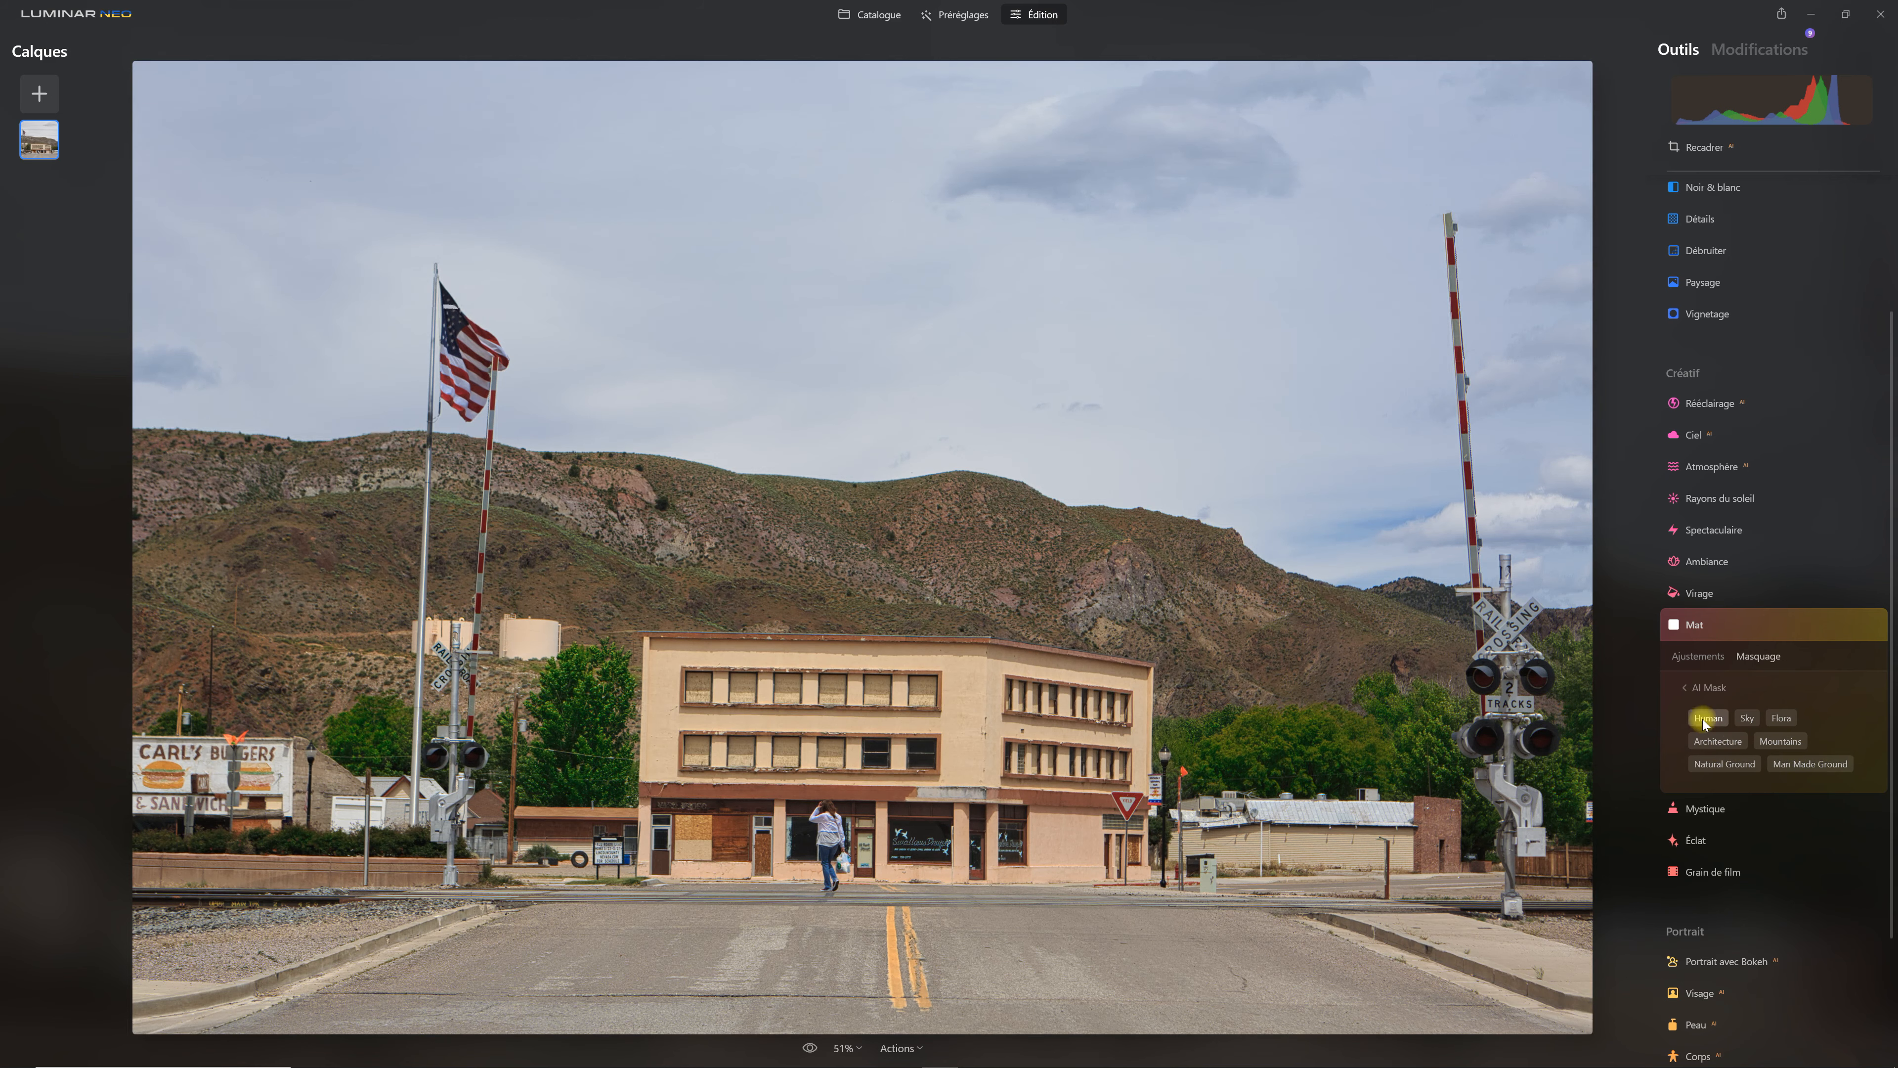
# Try masking everything but the sky by selecting every AI Mask category of the Mat adjustment except Sky
pyautogui.click(1702, 720)
pyautogui.click(1791, 741)
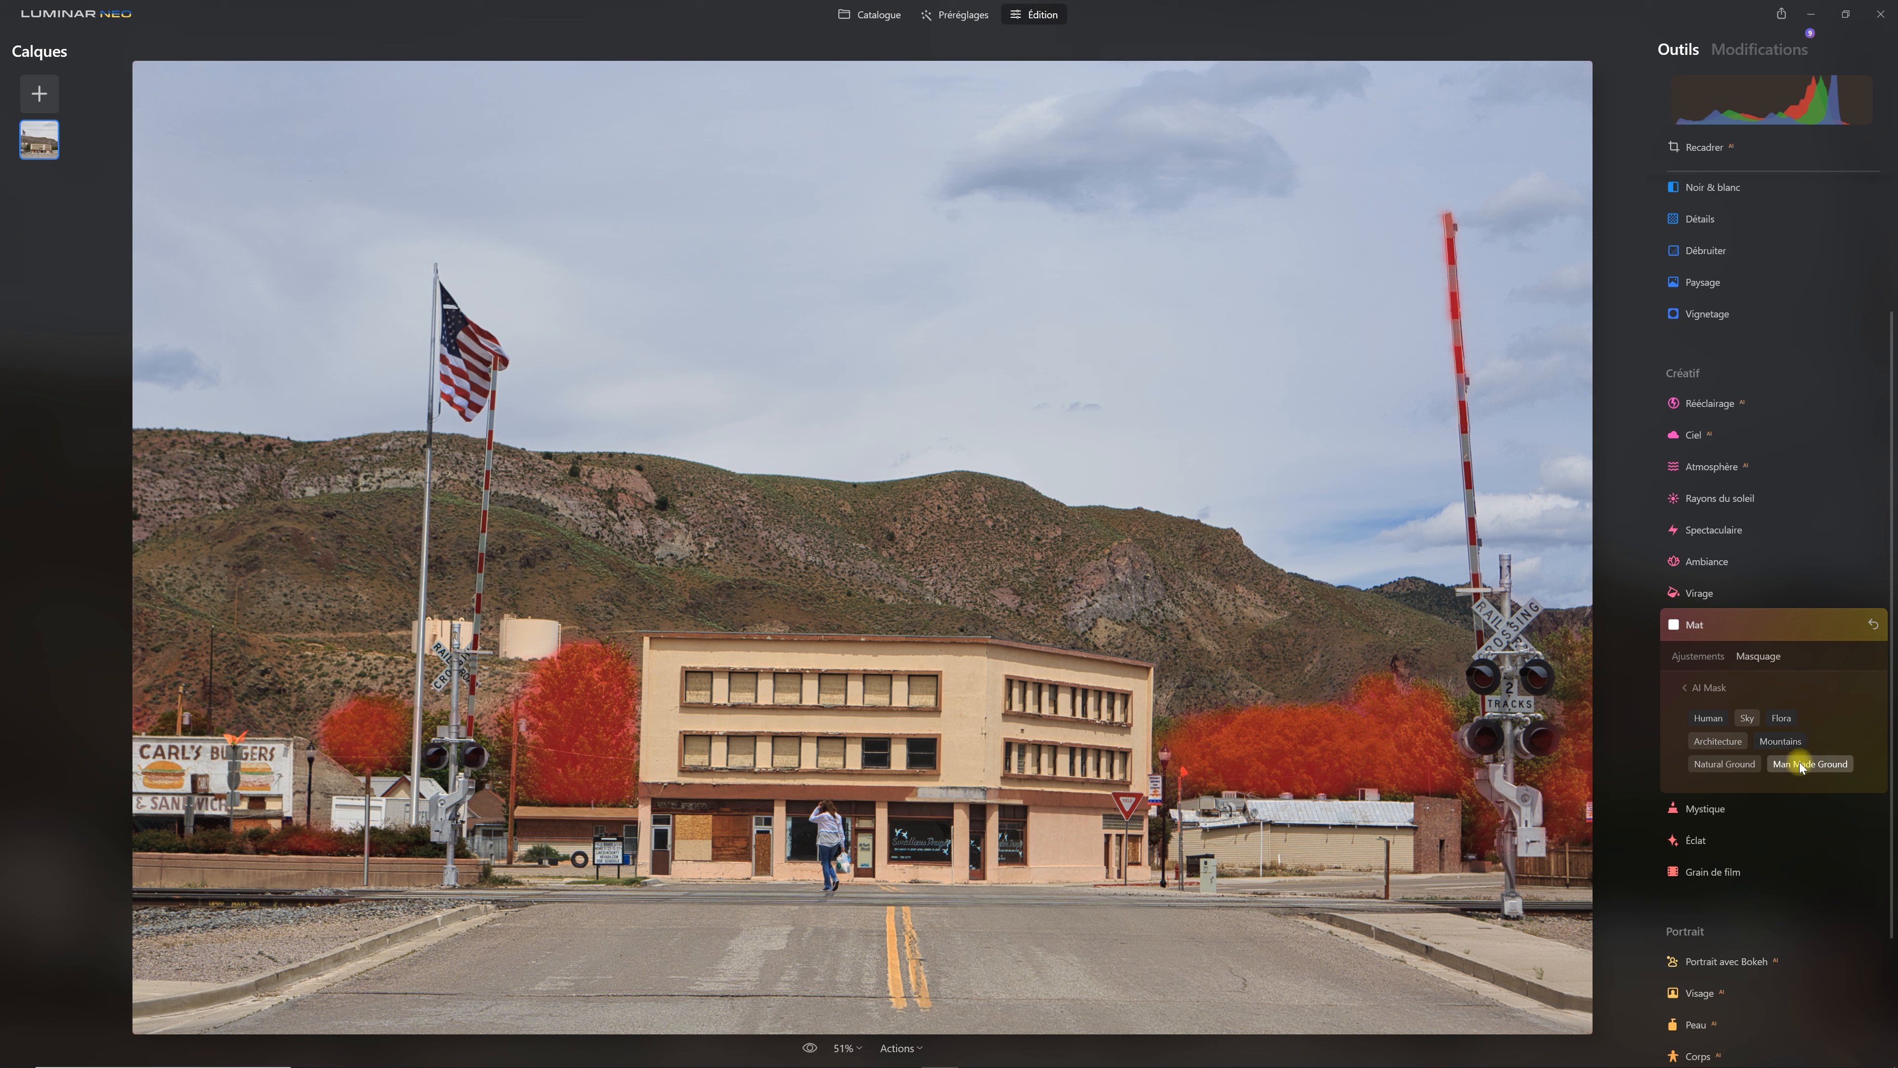
pyautogui.click(1737, 766)
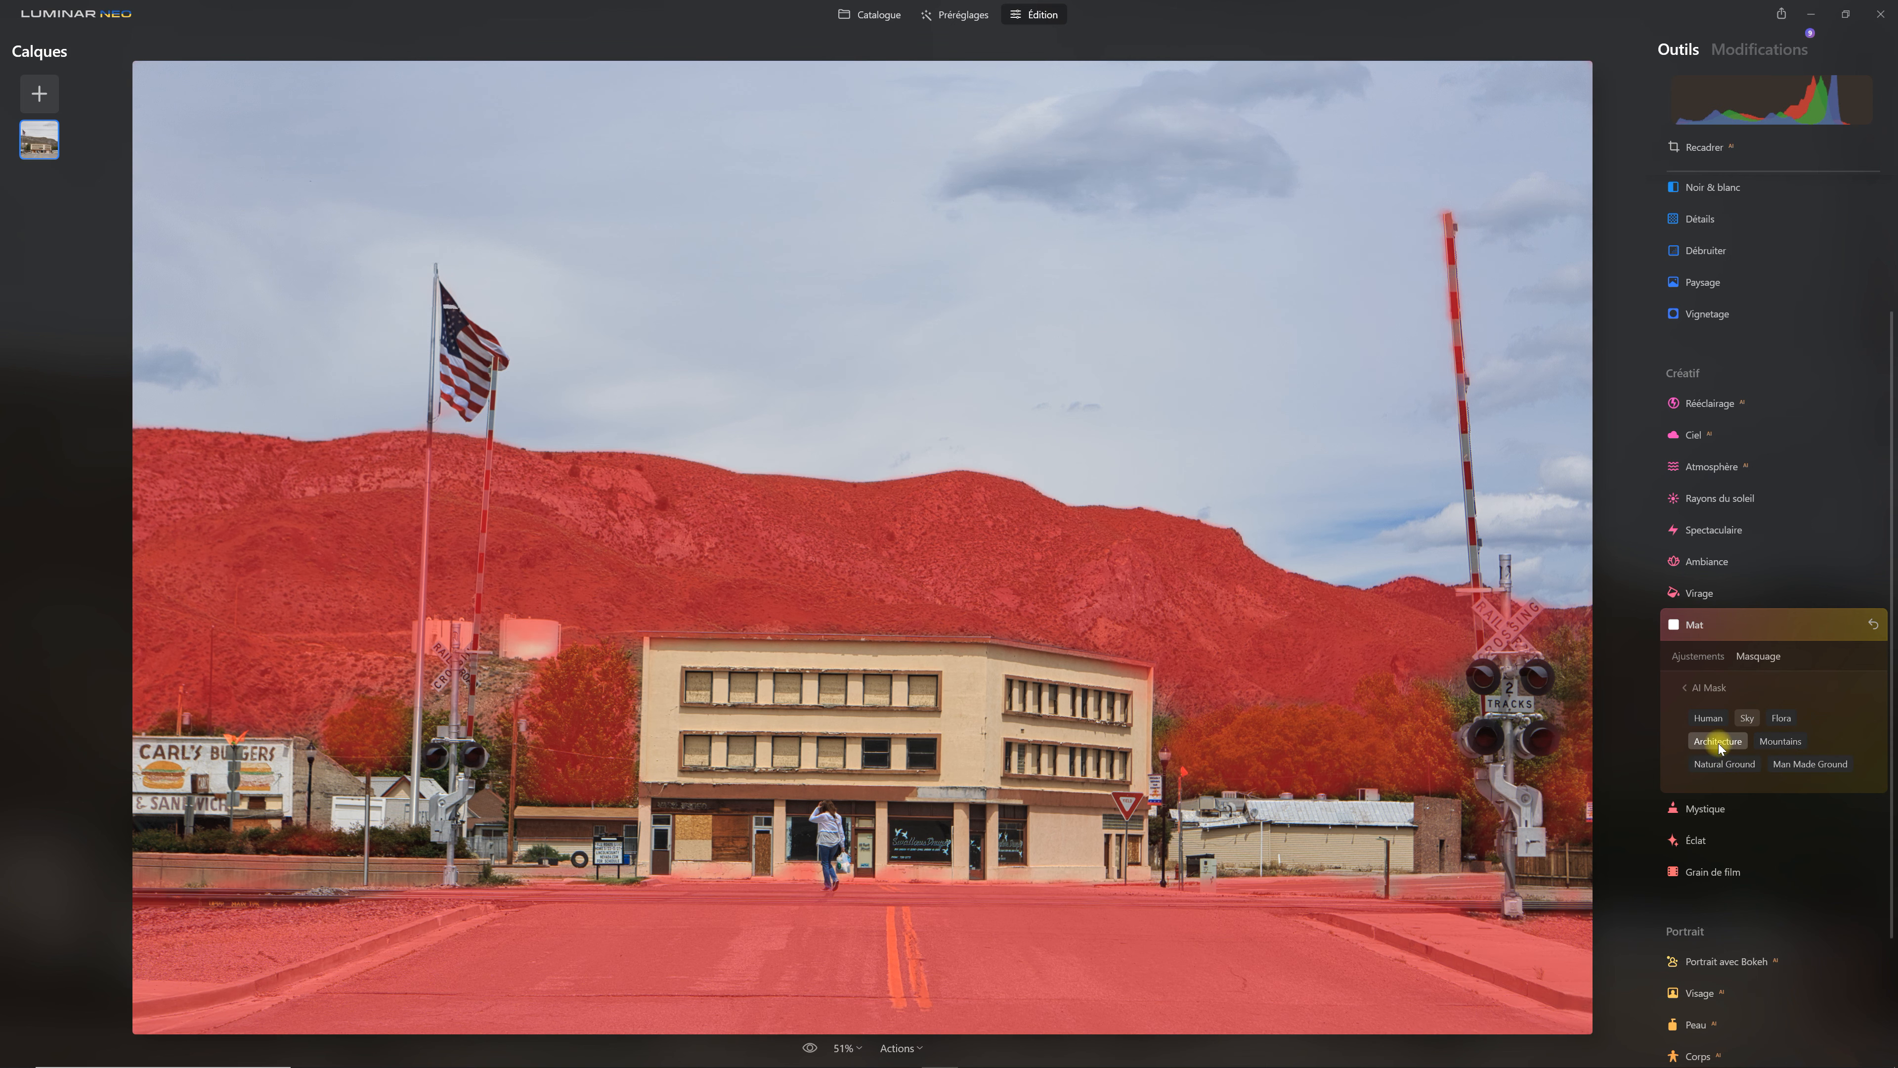
pyautogui.click(1718, 743)
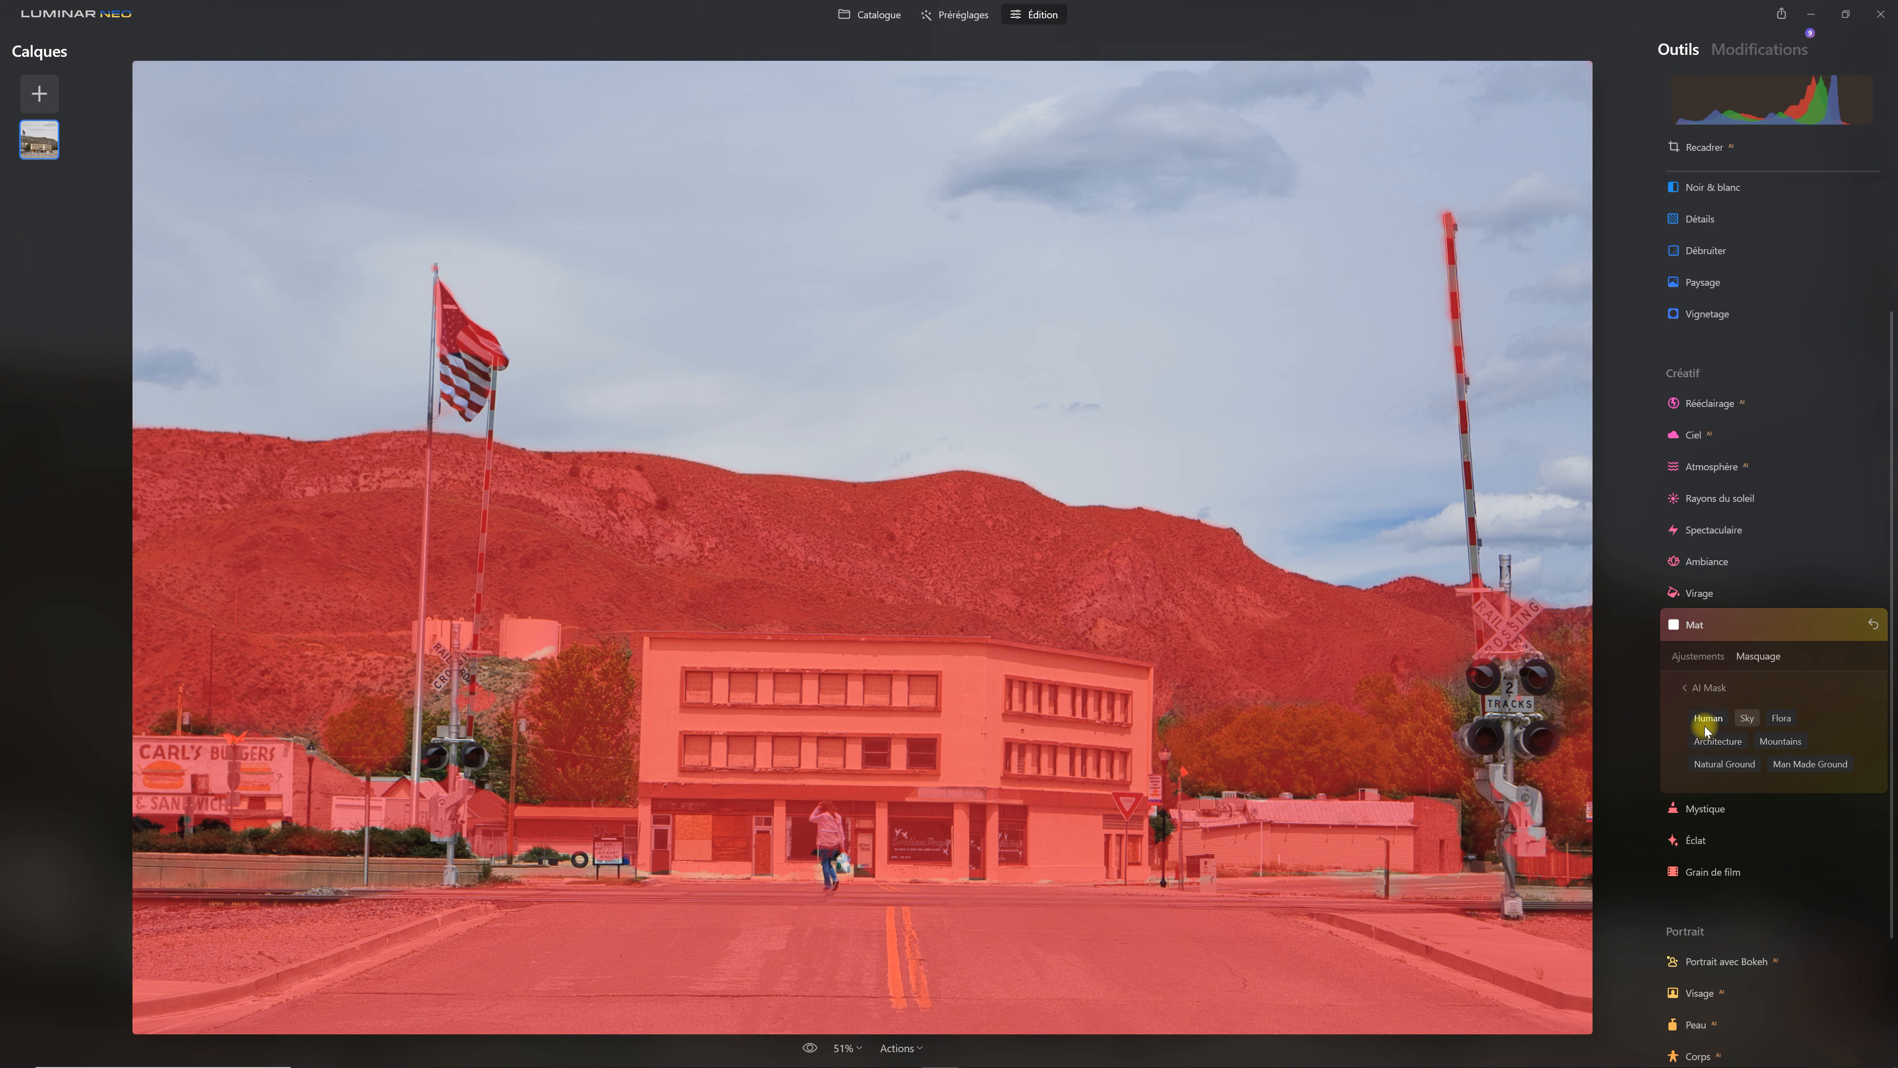
# Deselect all the chosen AI Mask categories of the Mat adjustment
pyautogui.click(1793, 737)
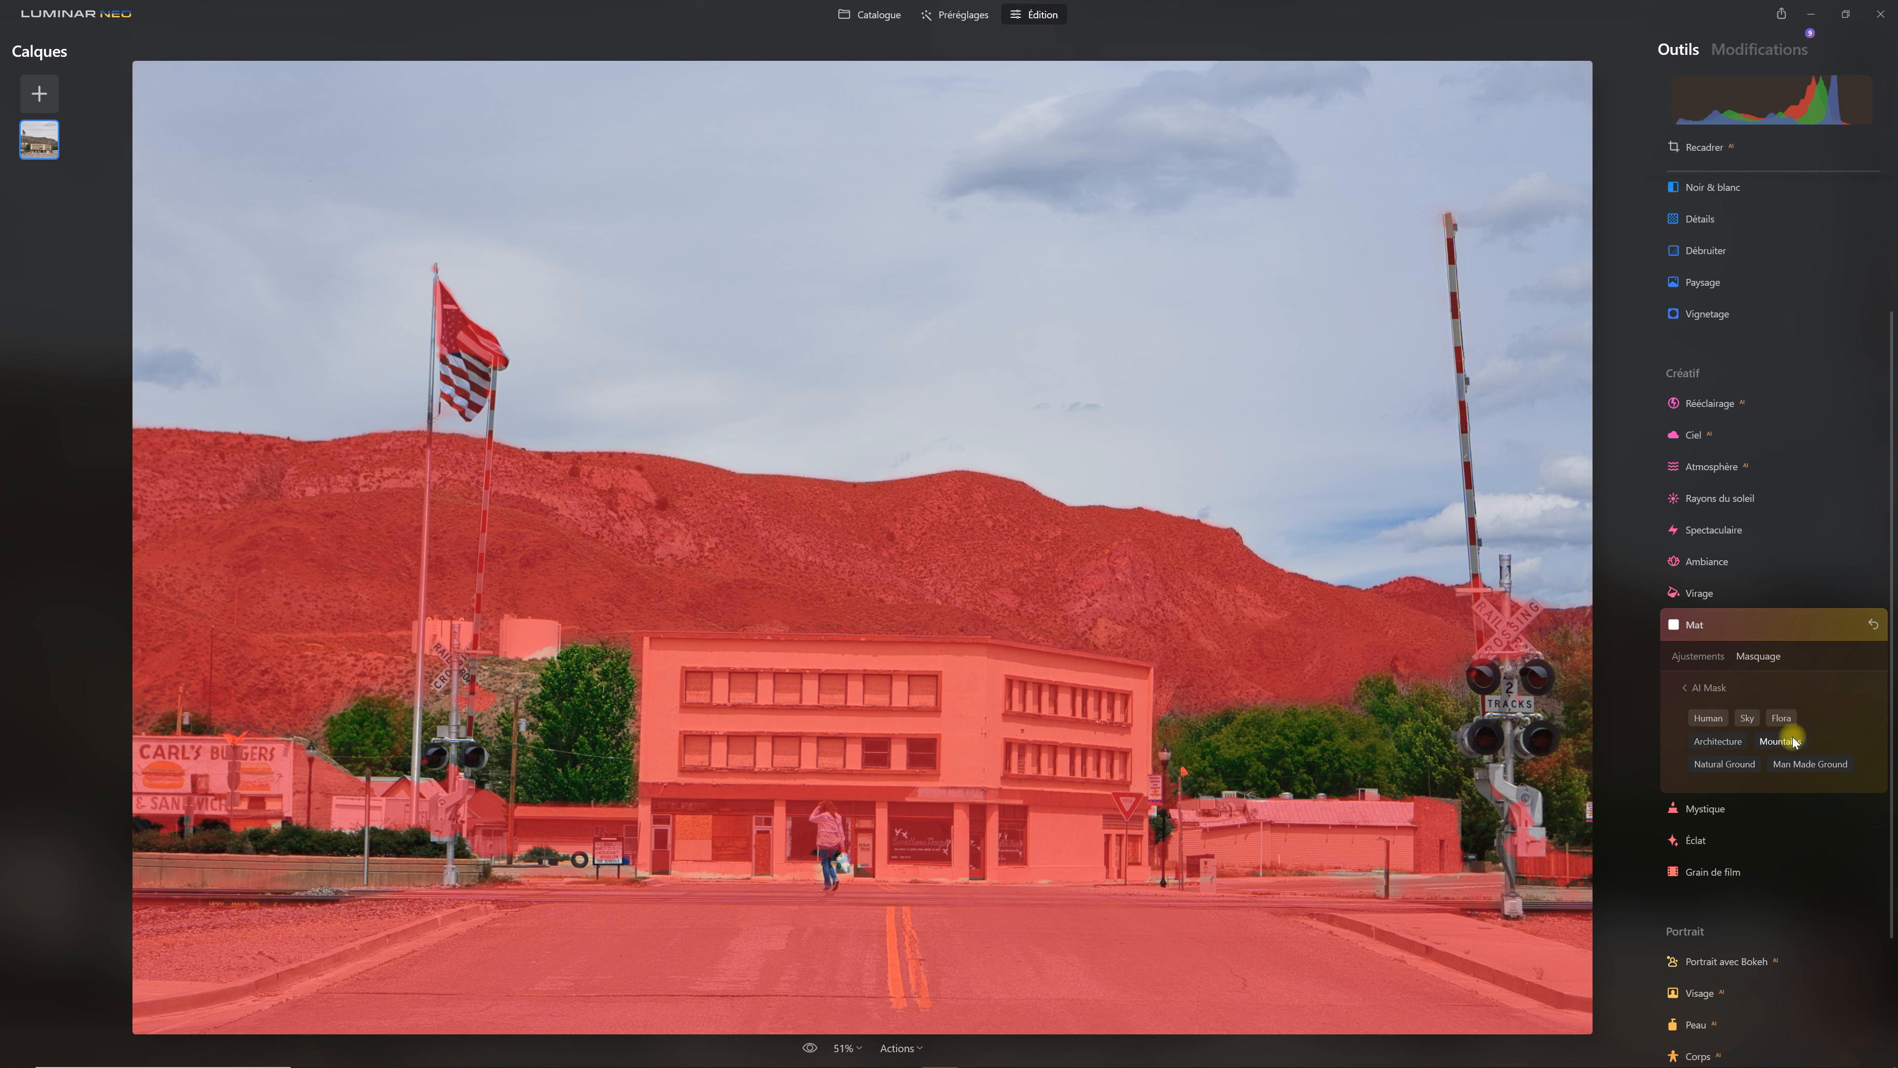
pyautogui.click(1743, 769)
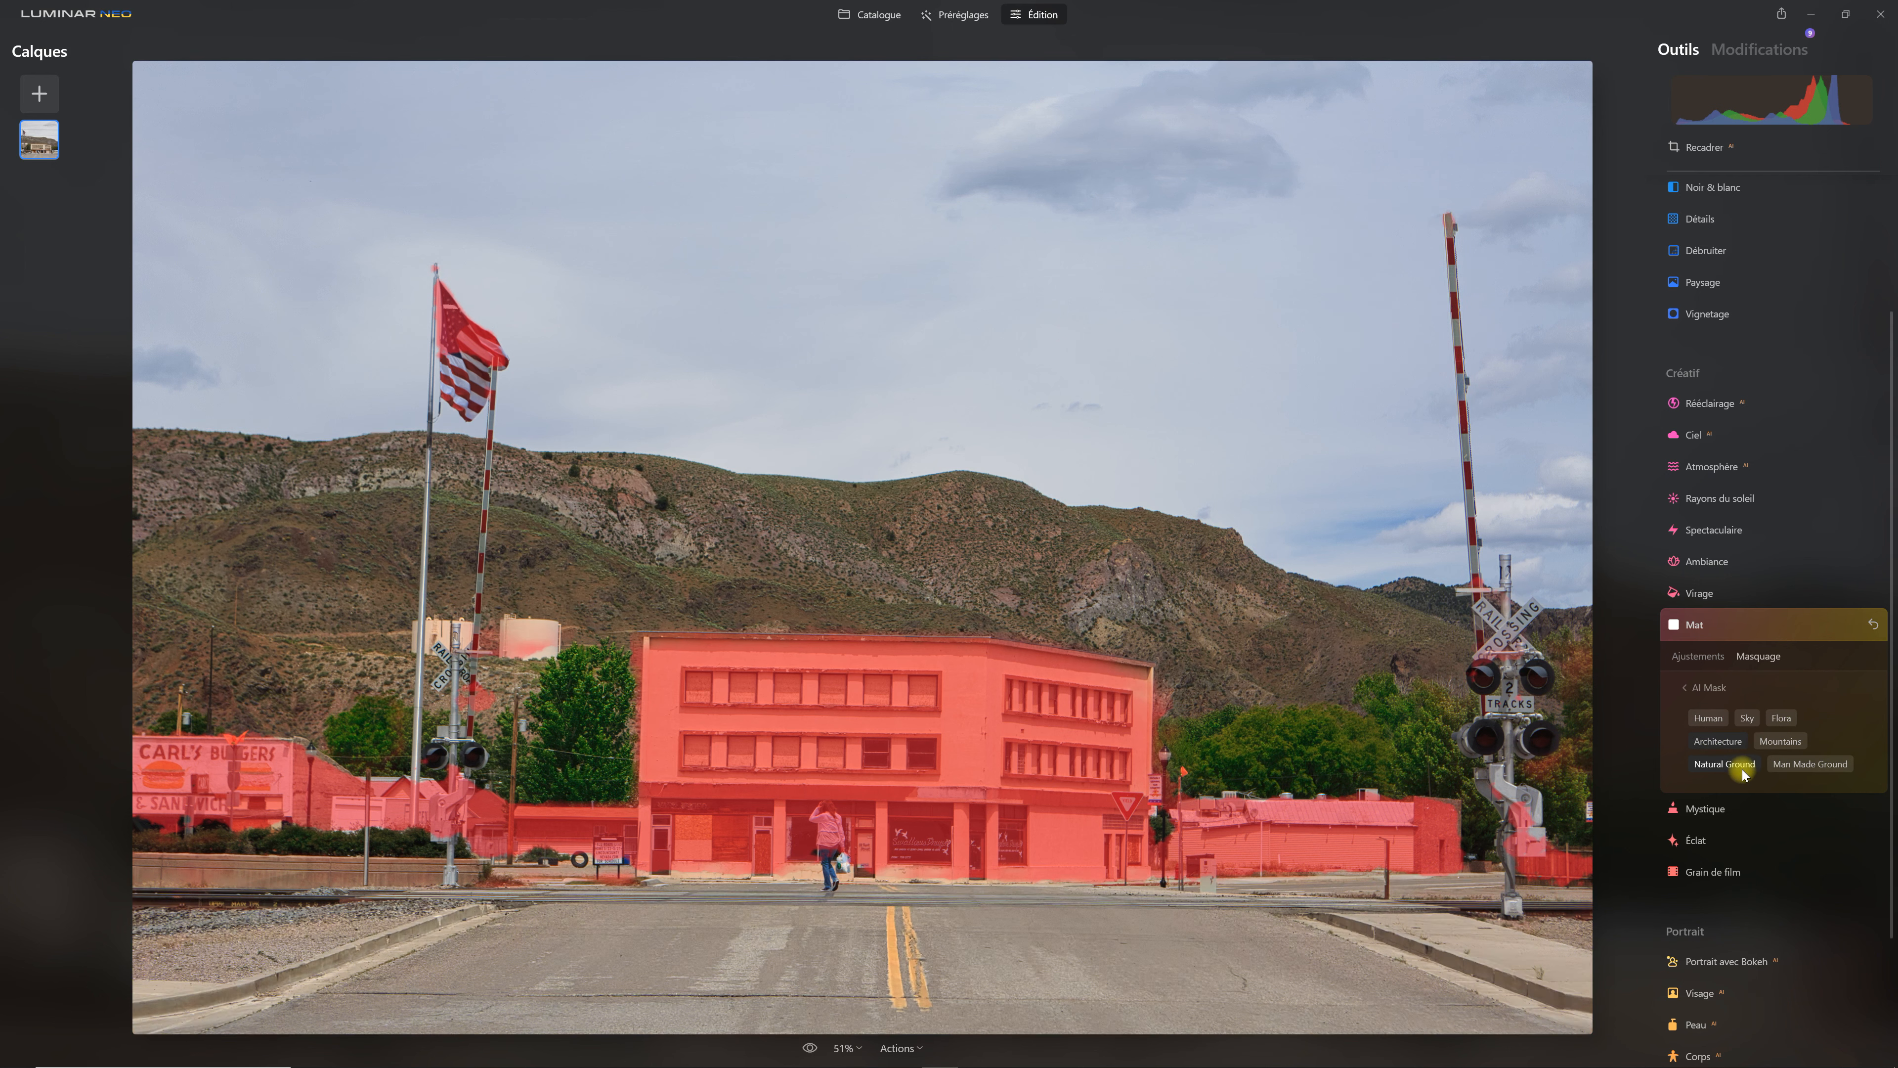
pyautogui.click(1732, 747)
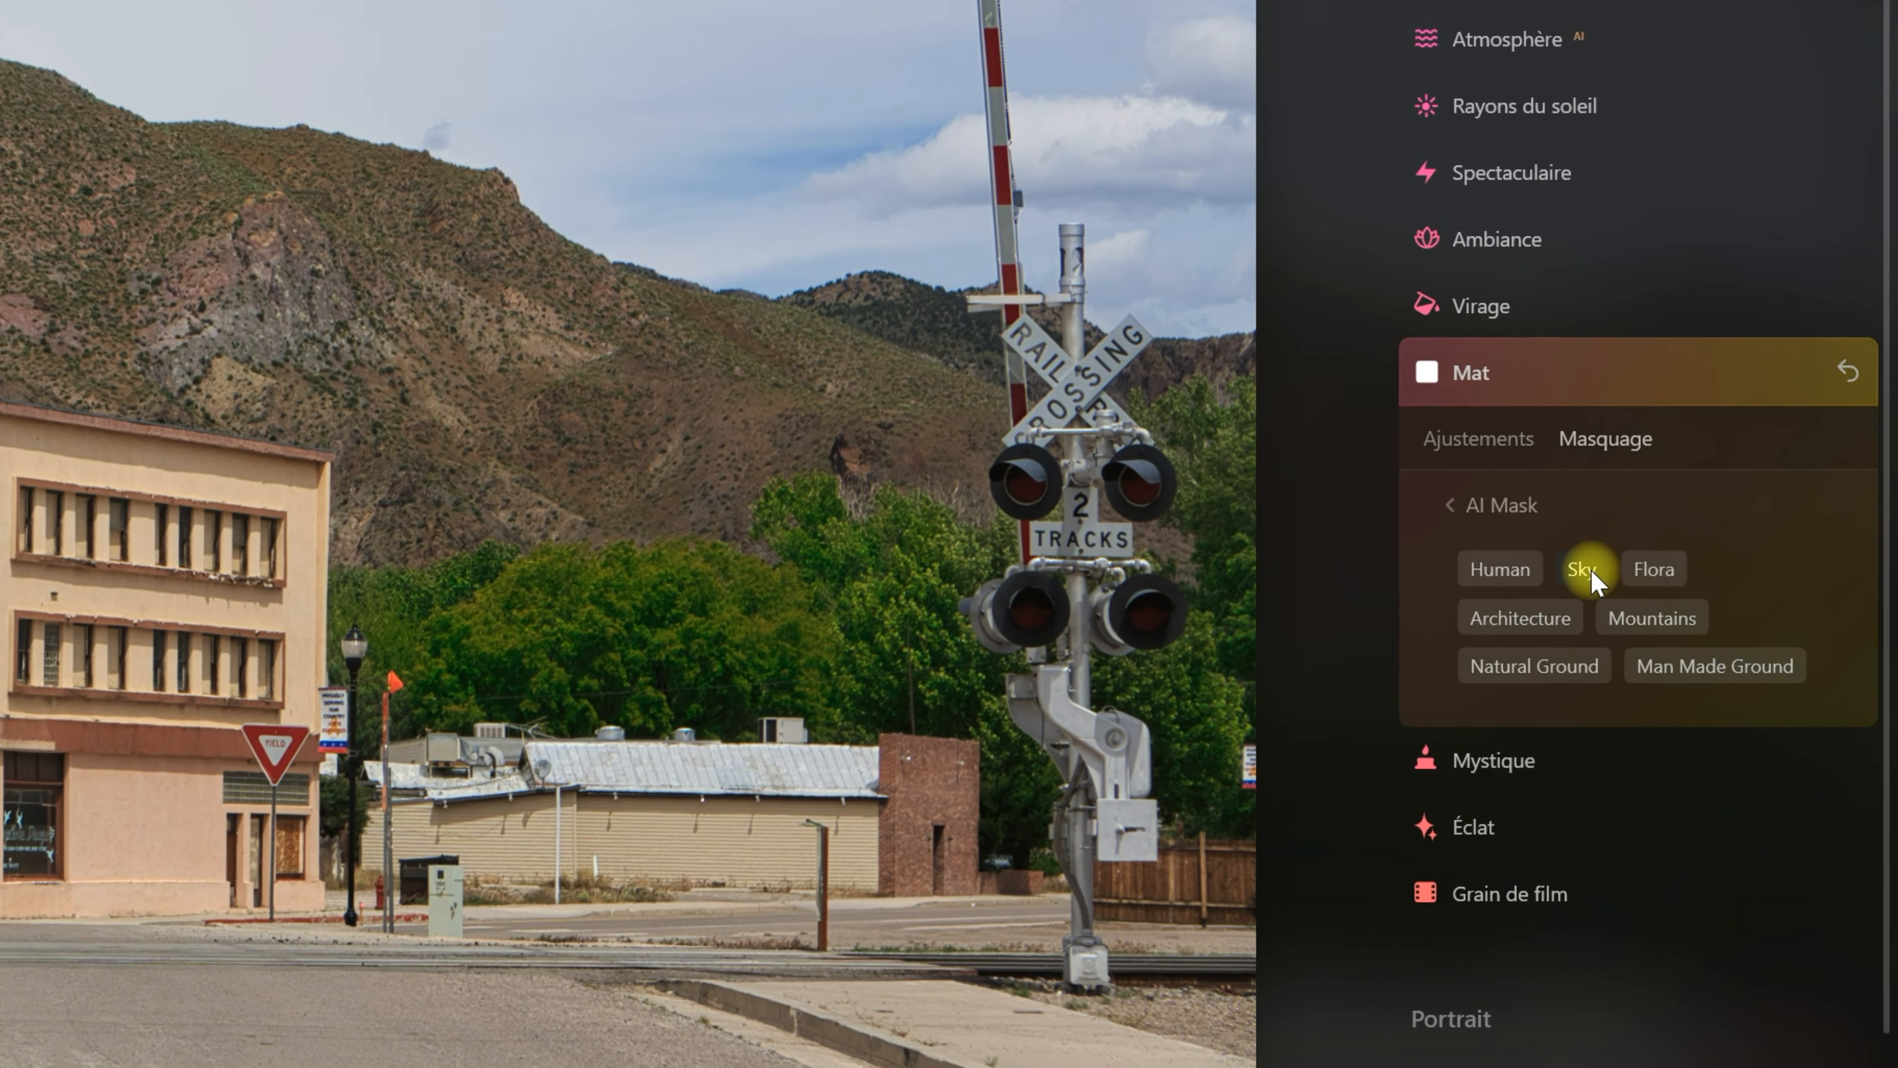
# Select Sky as the AI Mask of the Mat adjustment, display the mask and invert it to cover everything except the sky
pyautogui.click(1750, 719)
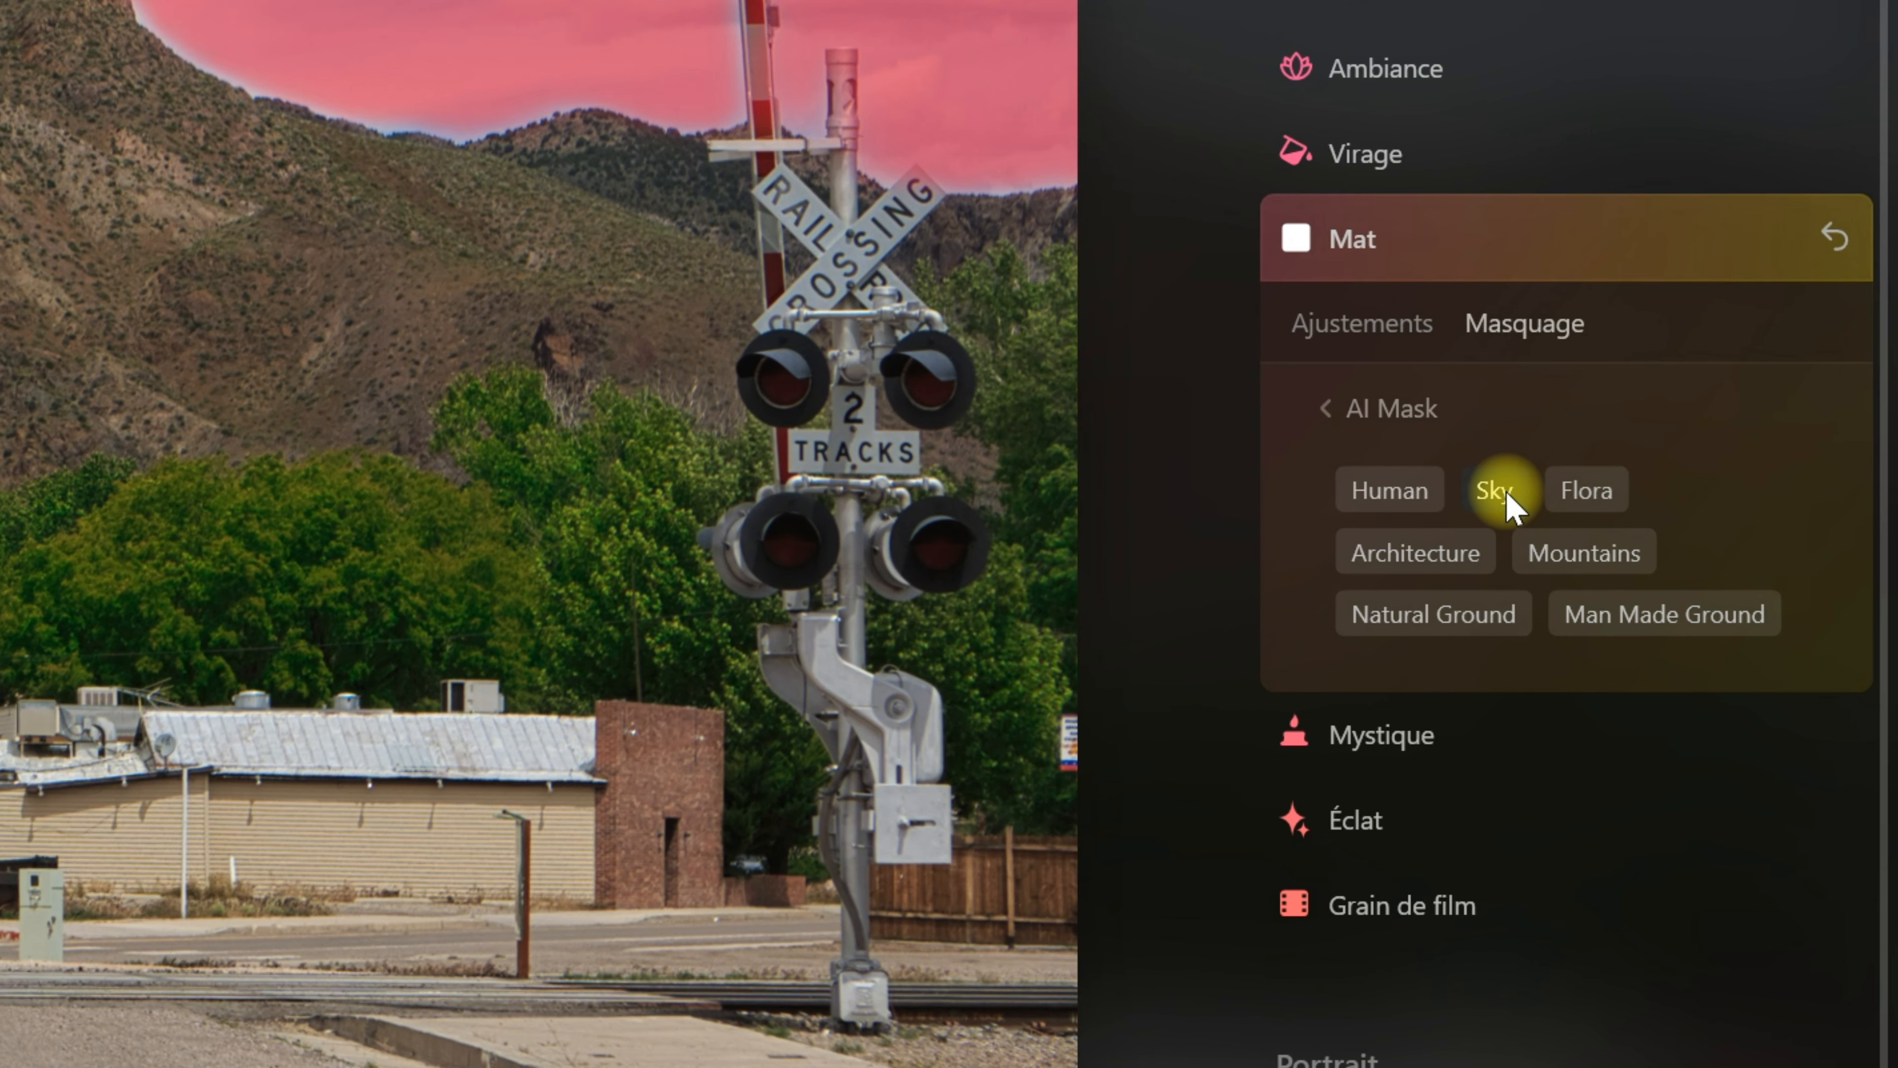
pyautogui.click(1327, 419)
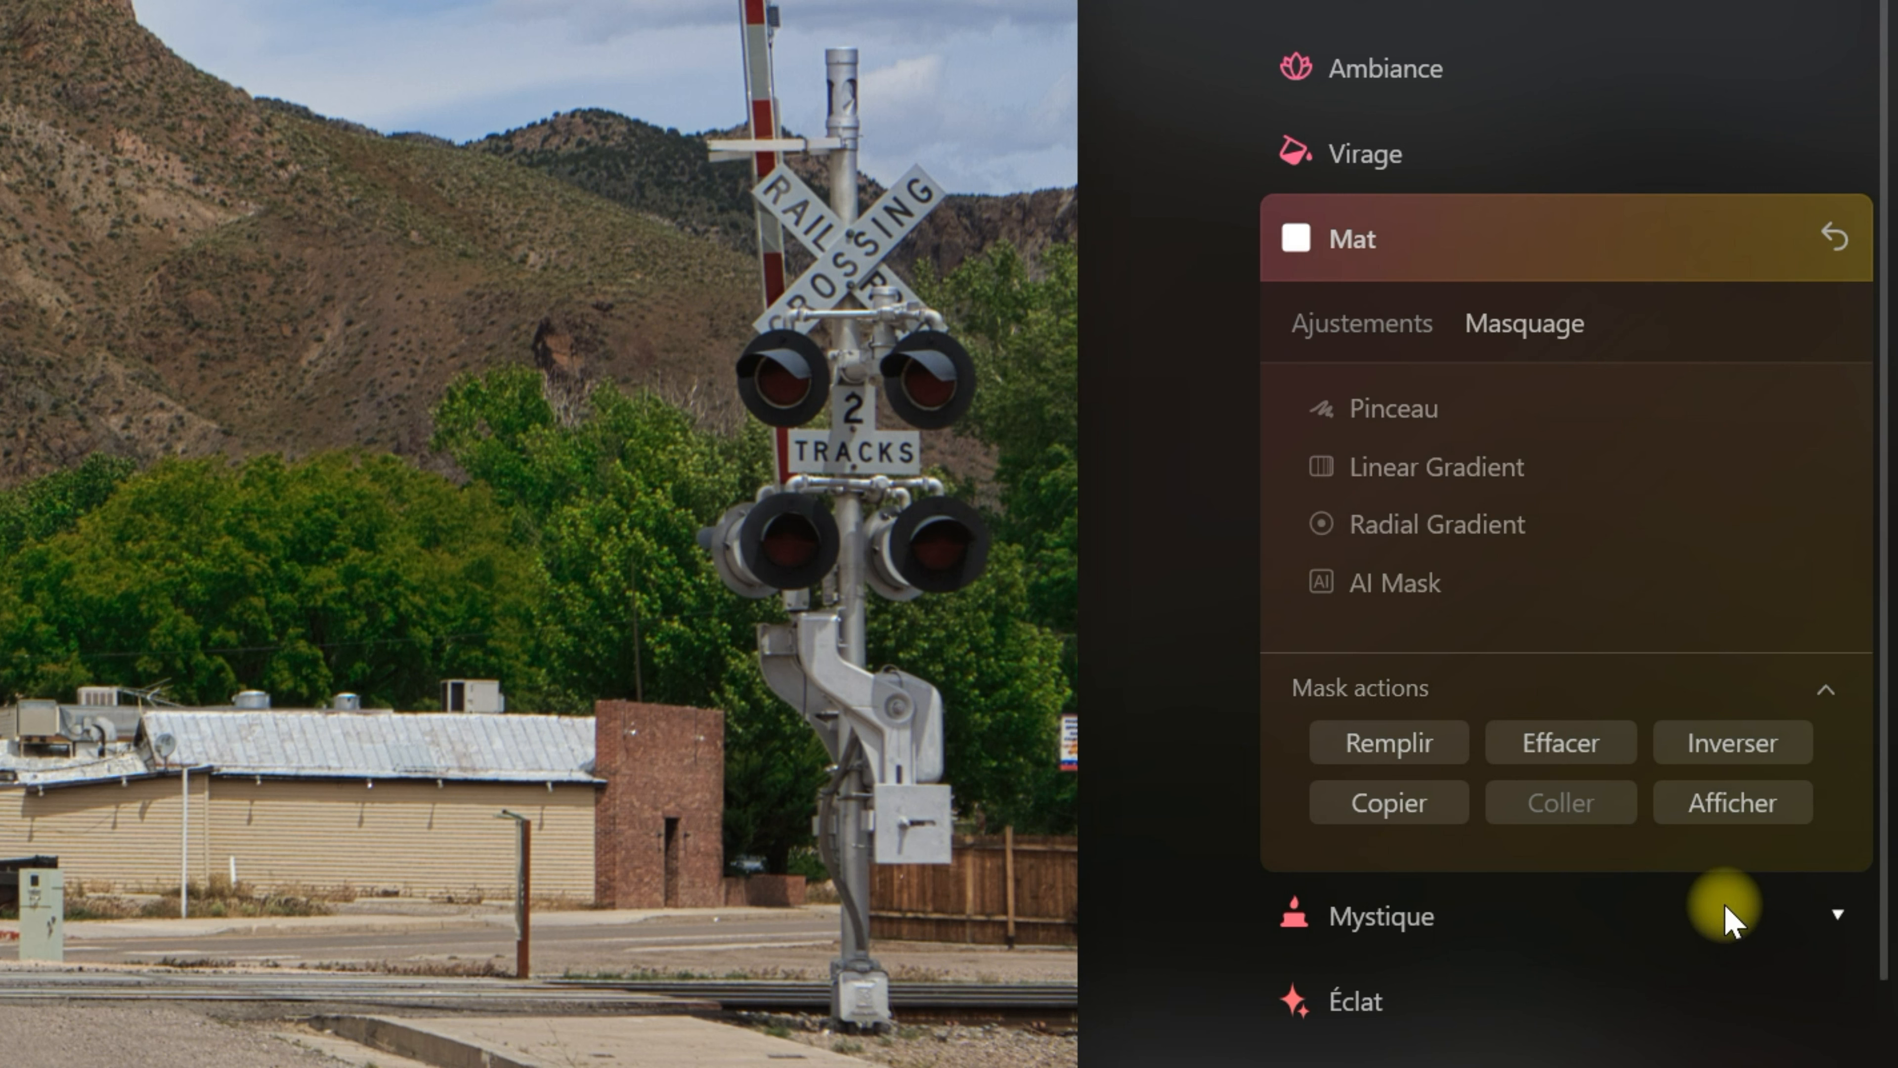
pyautogui.click(1793, 823)
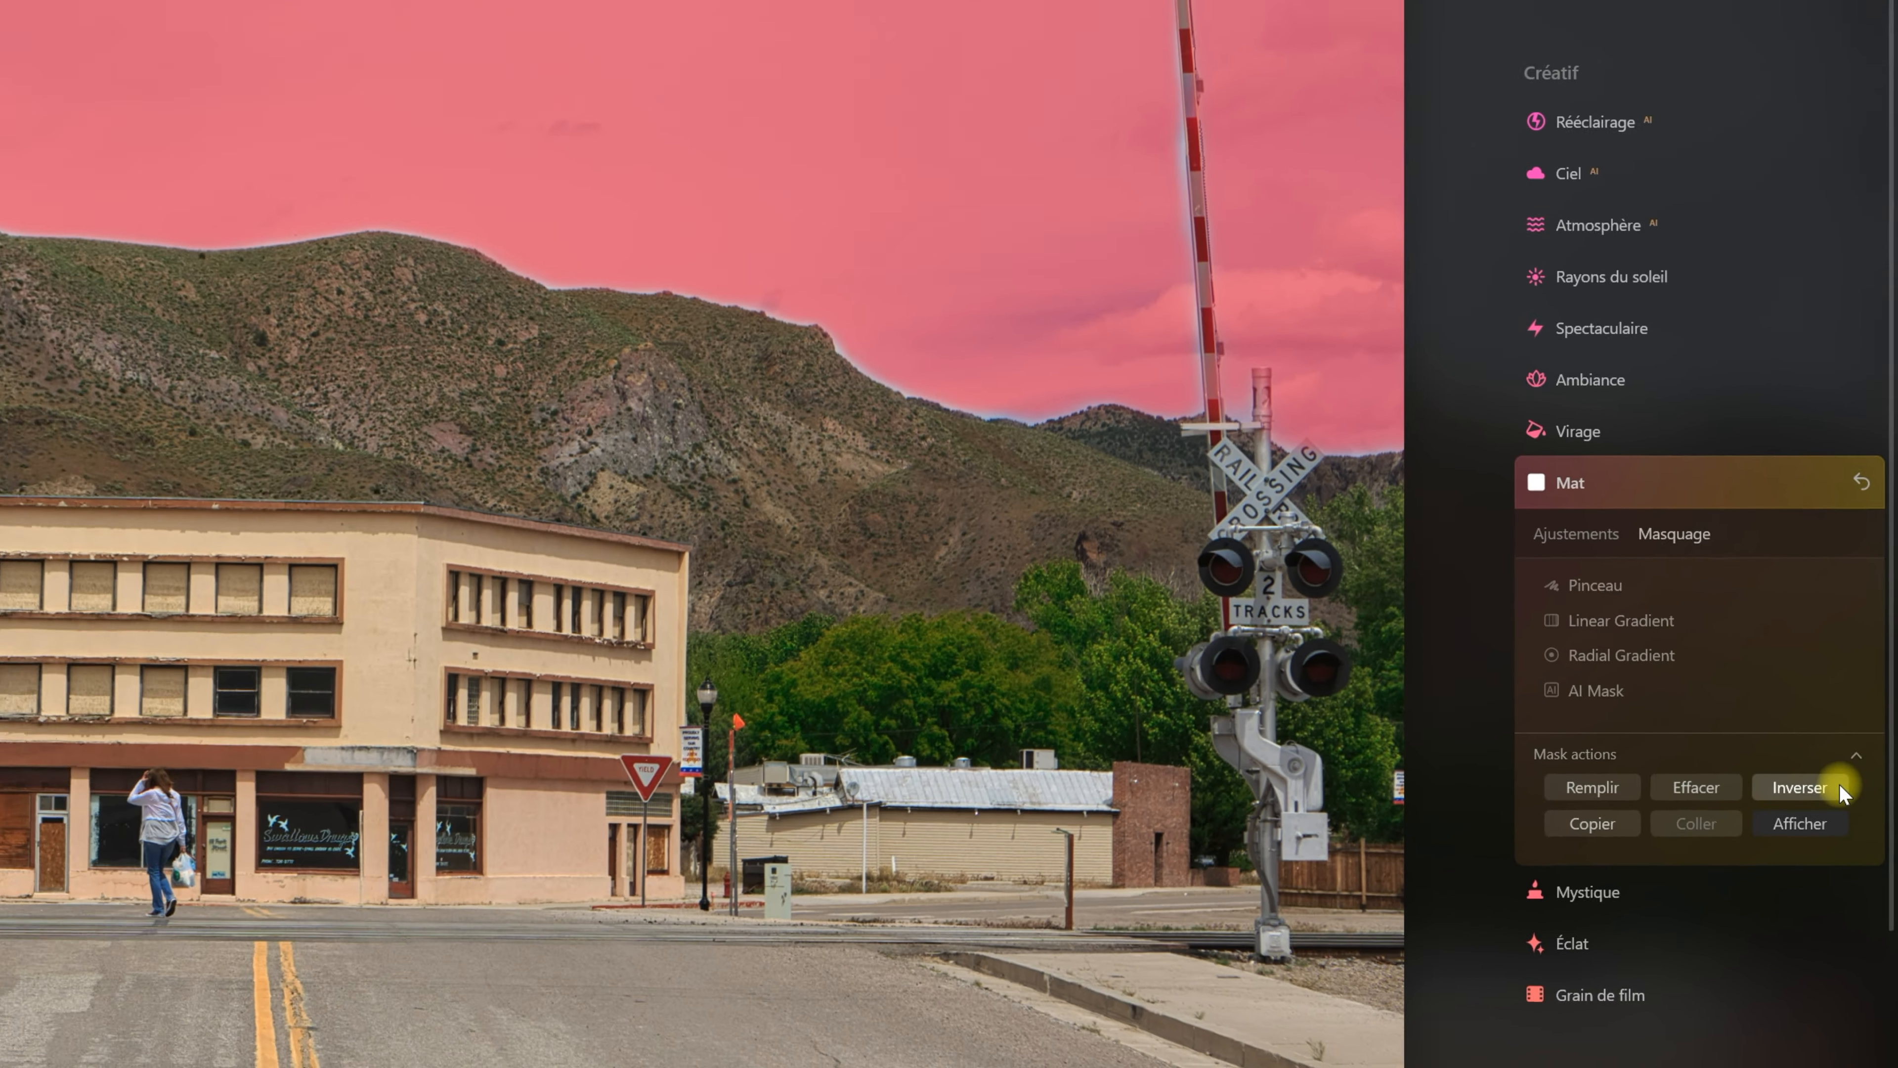
pyautogui.click(1810, 757)
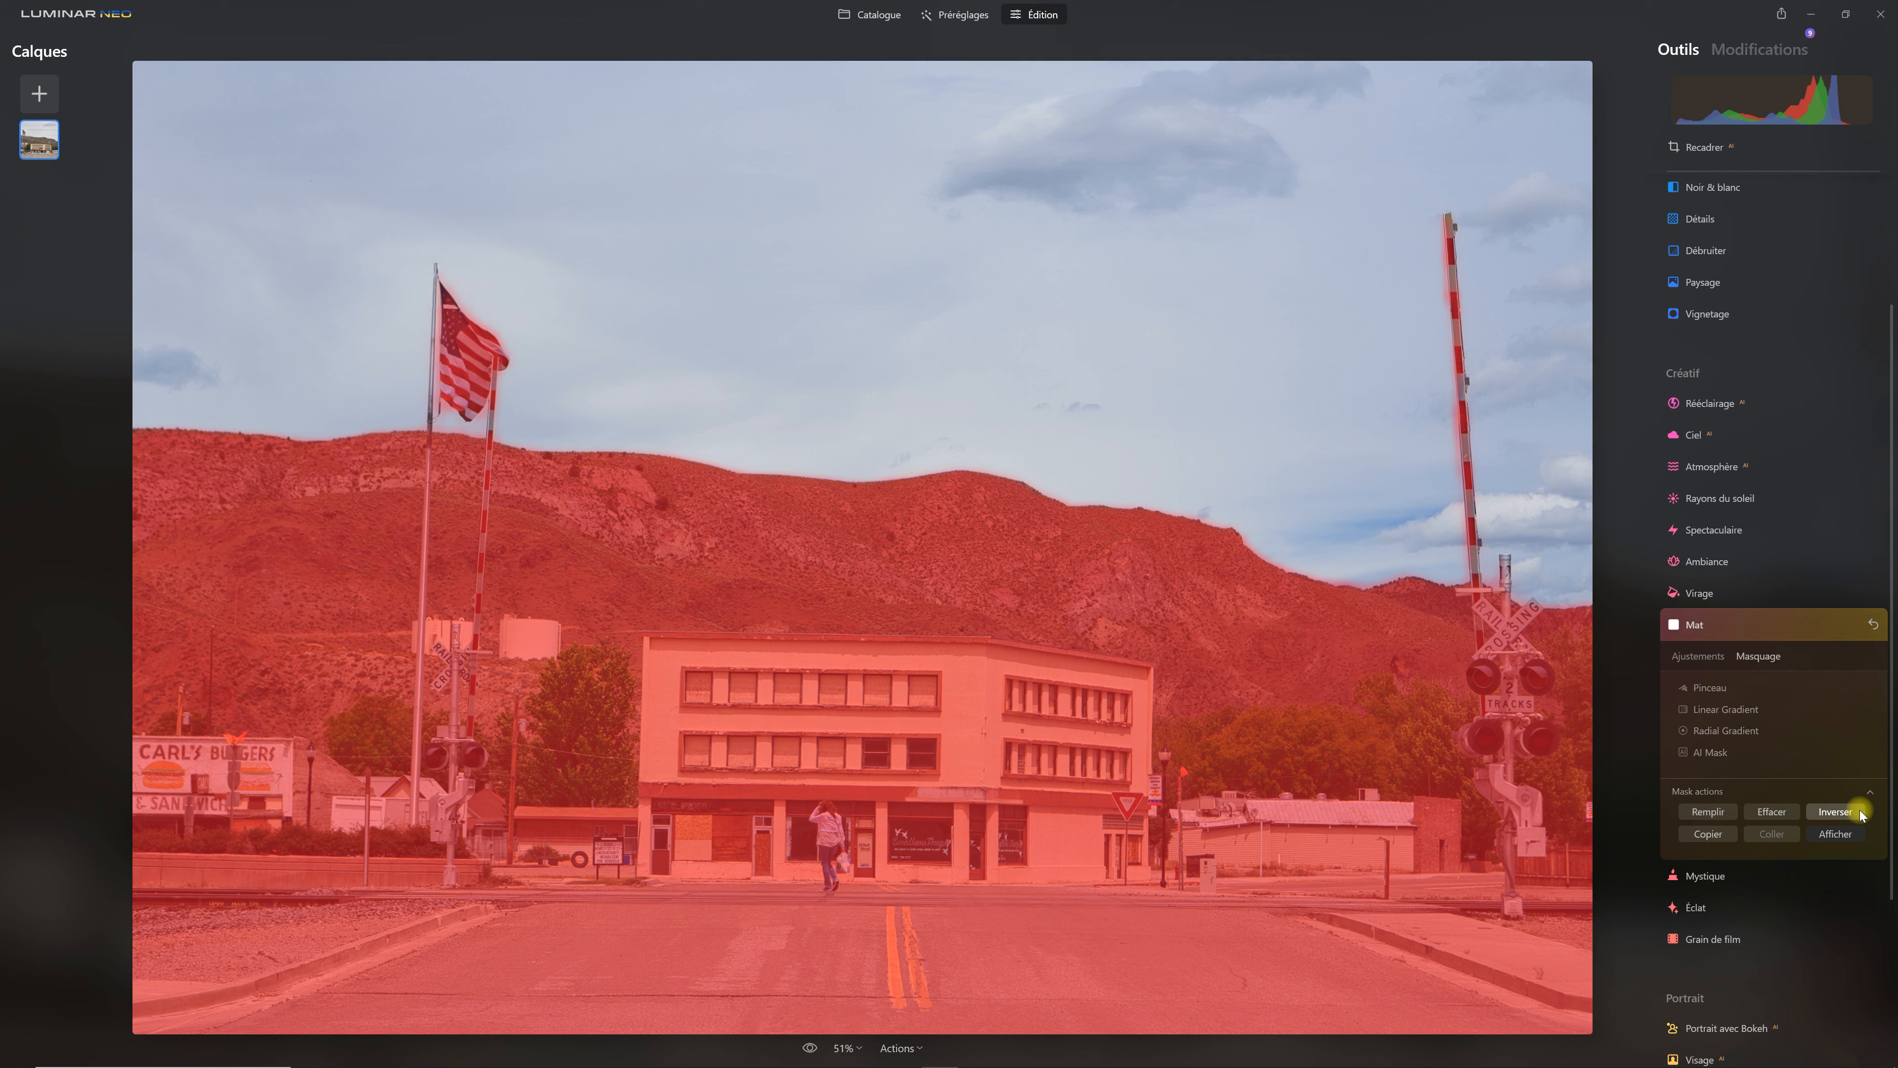
# Raise the Mat Quantité for the non-sky area, copy the mask from the applied edit and return to the editing tools
pyautogui.click(1686, 656)
pyautogui.moveTo(1687, 704); pyautogui.dragTo(1792, 705)
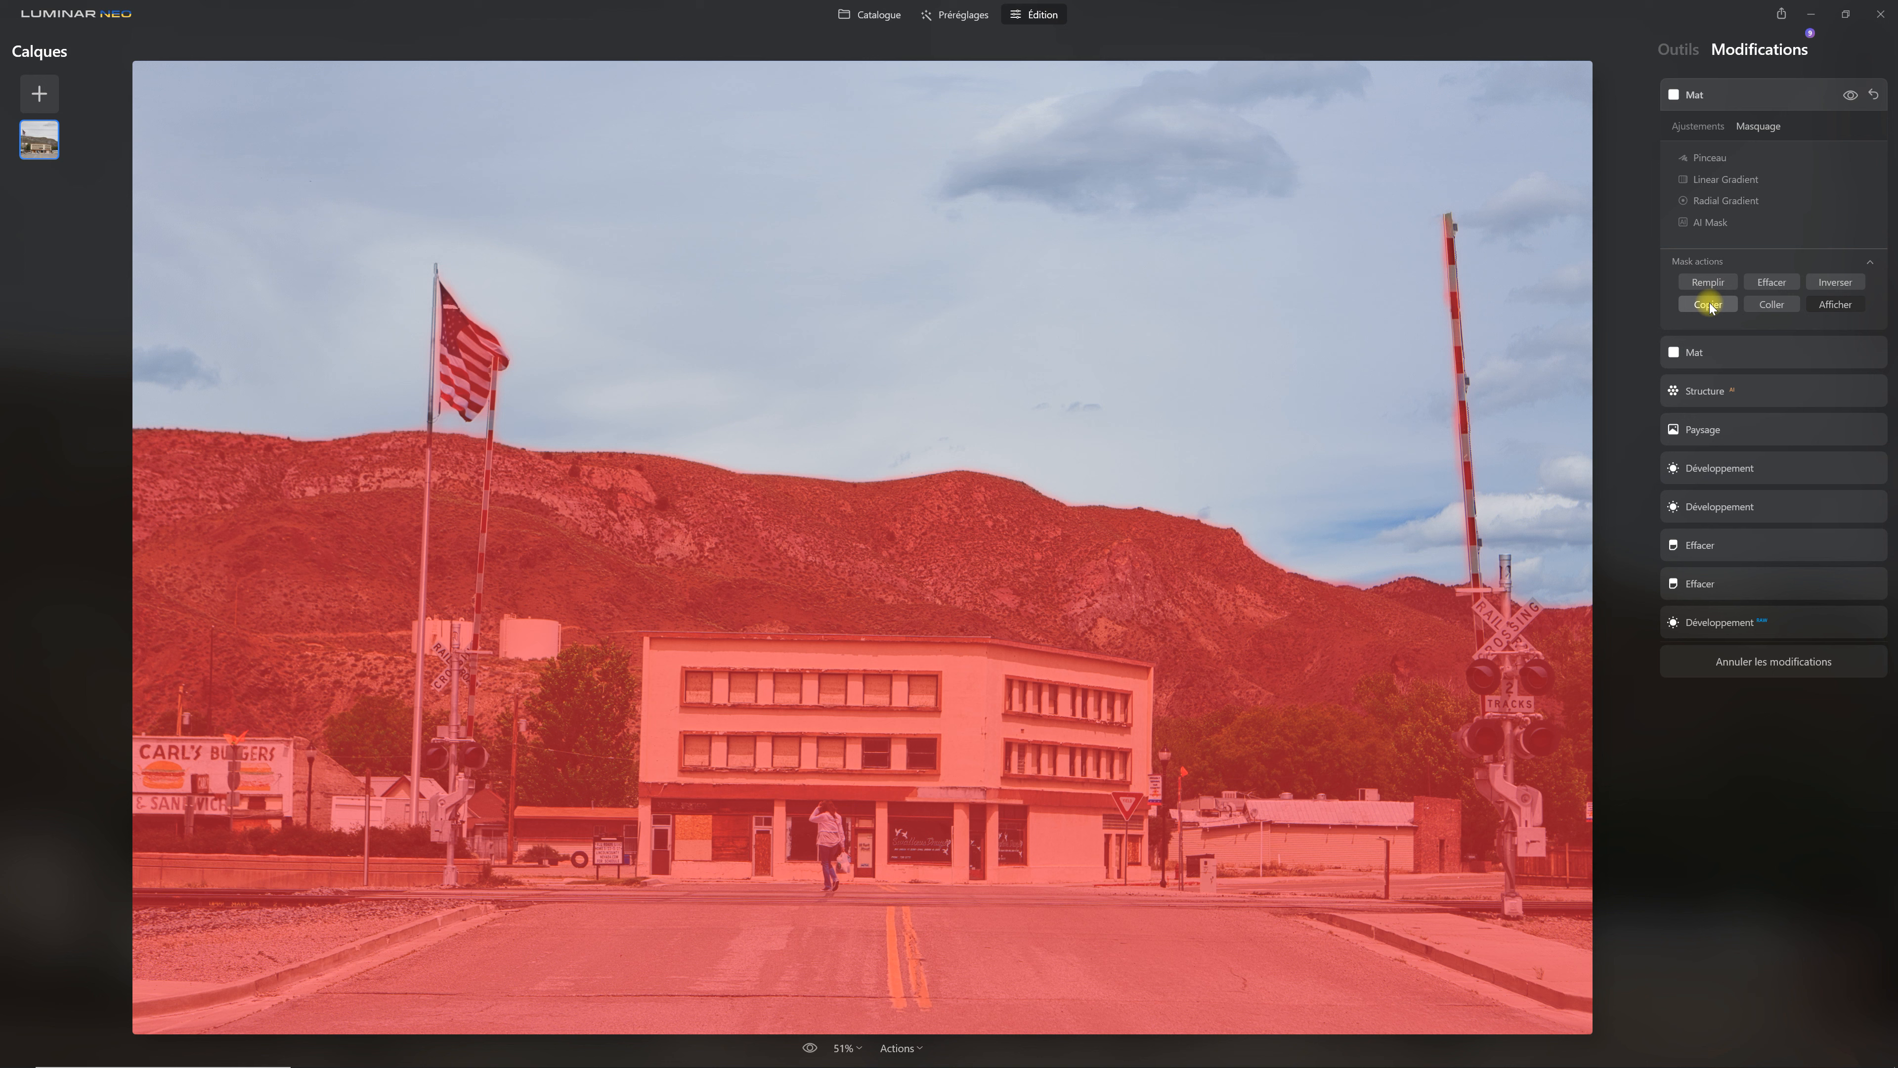
pyautogui.click(1682, 50)
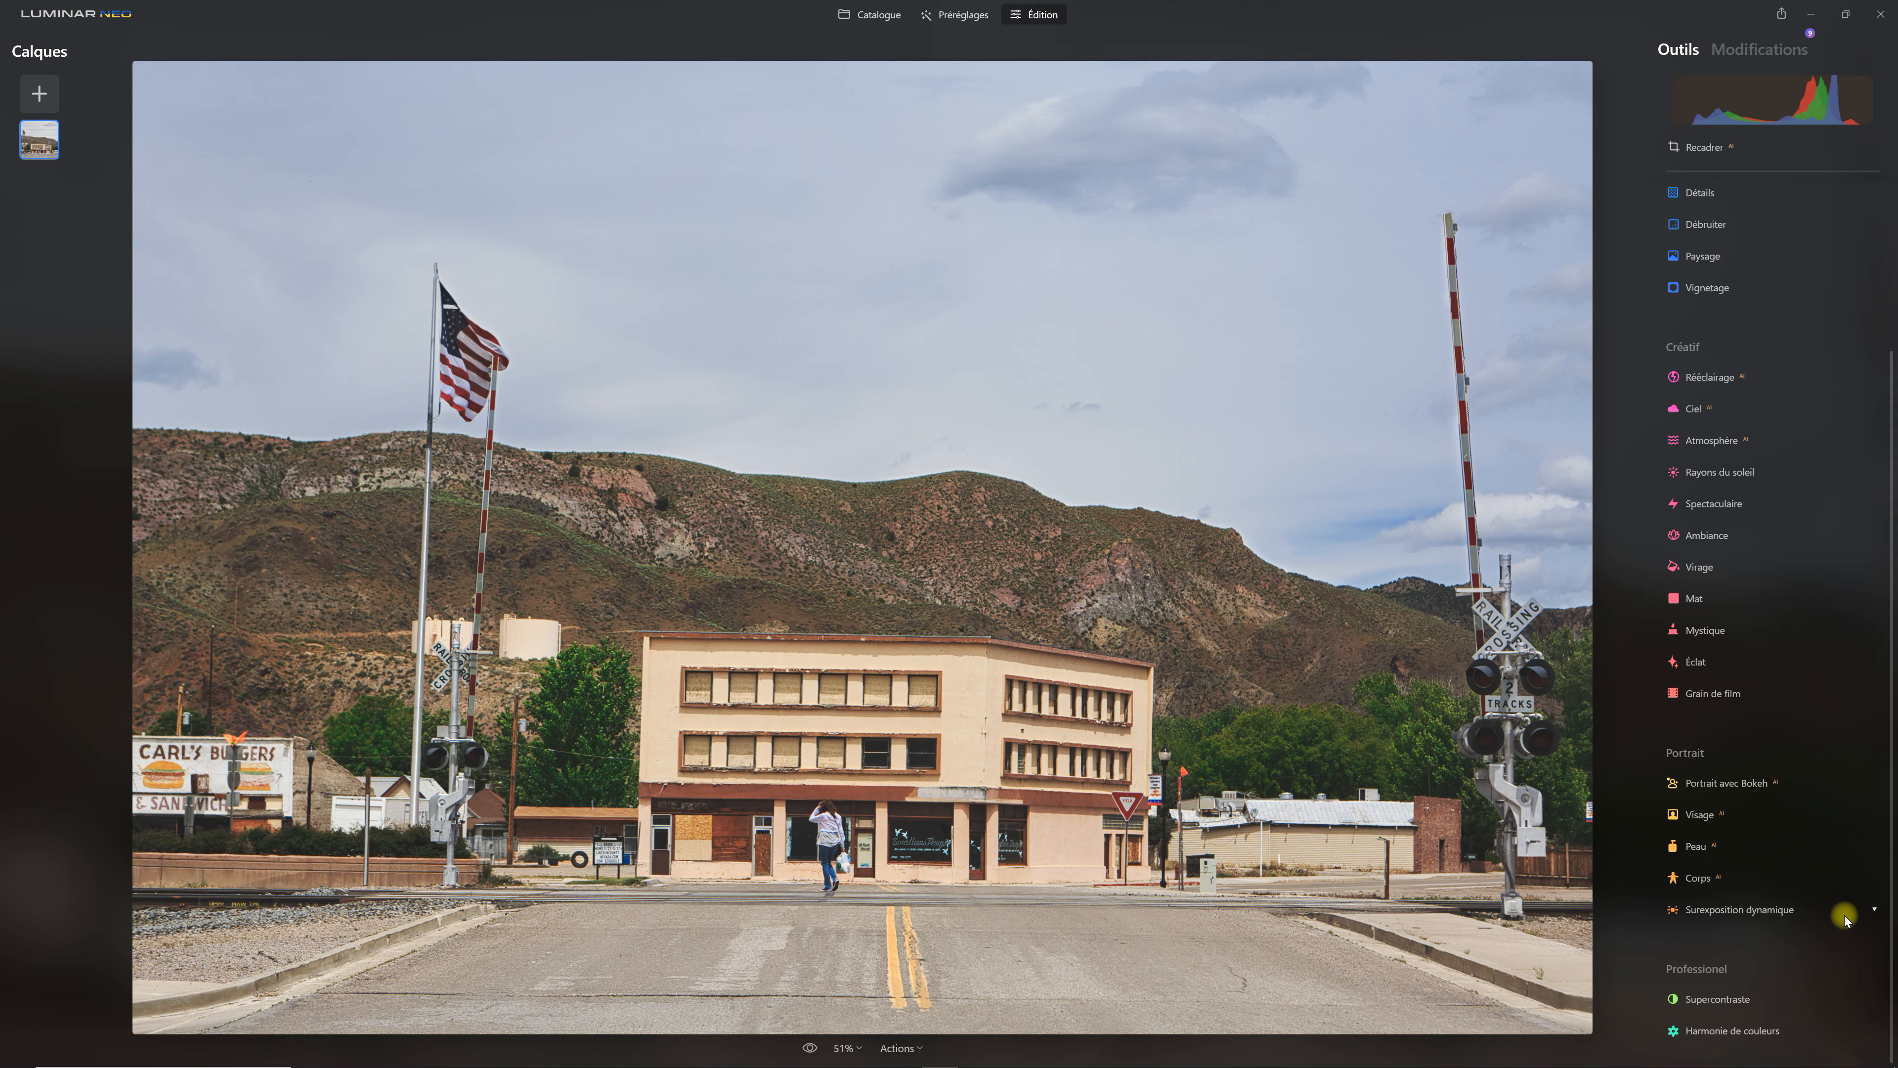
# Add a Supercontraste adjustment, paste the copied non-sky mask into it and display the mask
pyautogui.click(1747, 993)
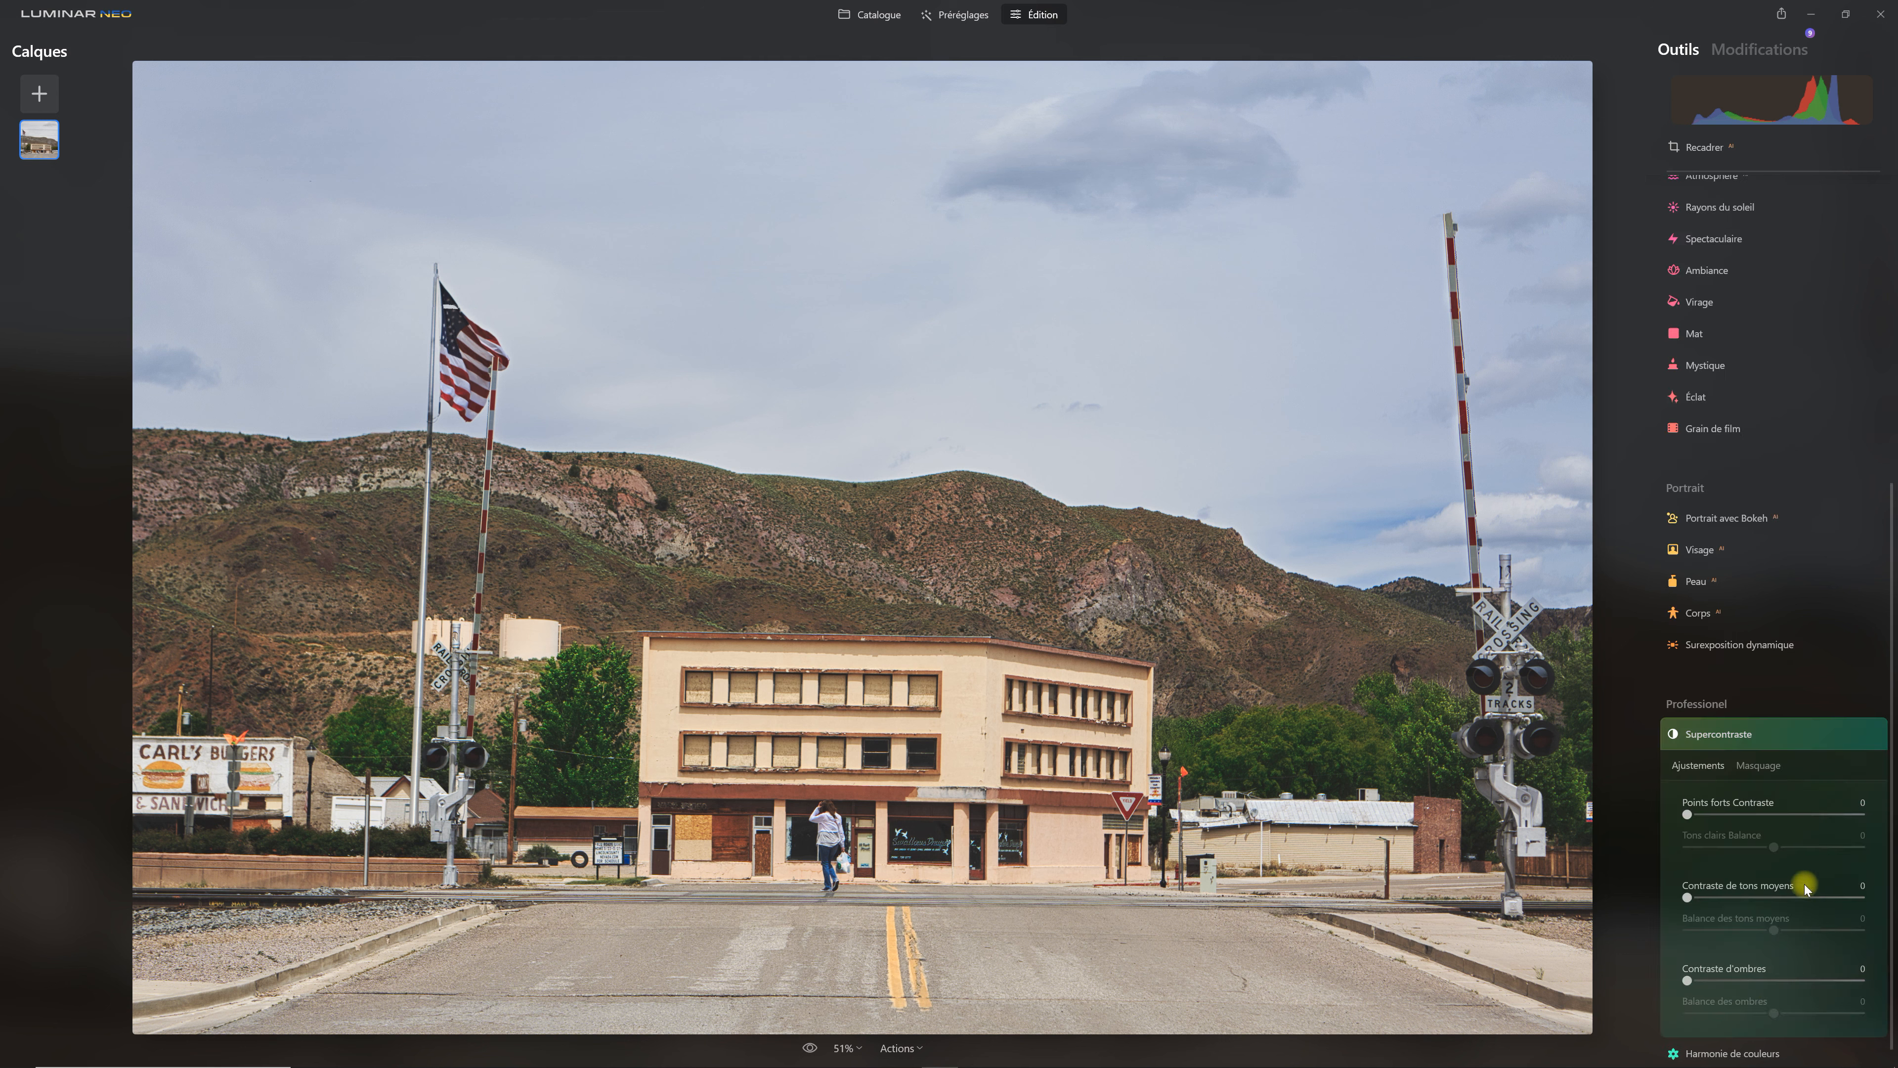
pyautogui.click(1752, 766)
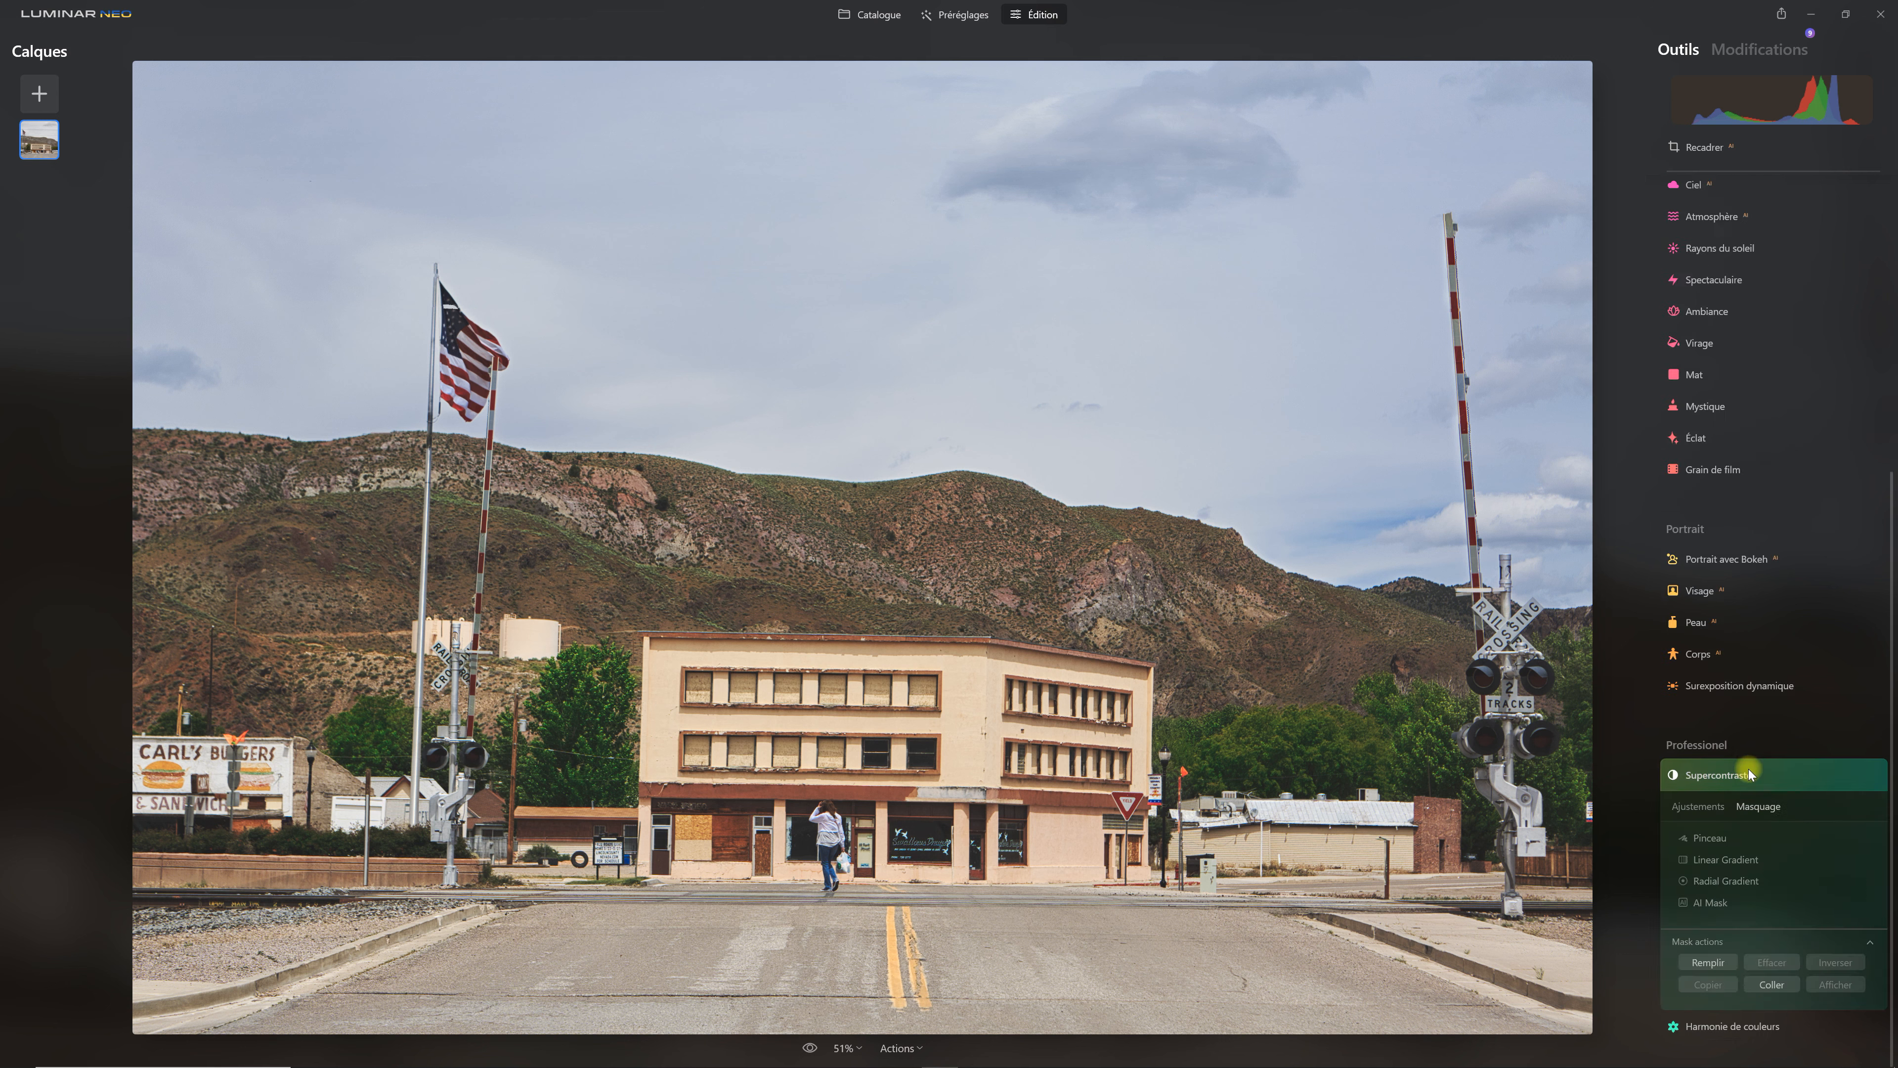
pyautogui.click(1782, 987)
pyautogui.click(1835, 985)
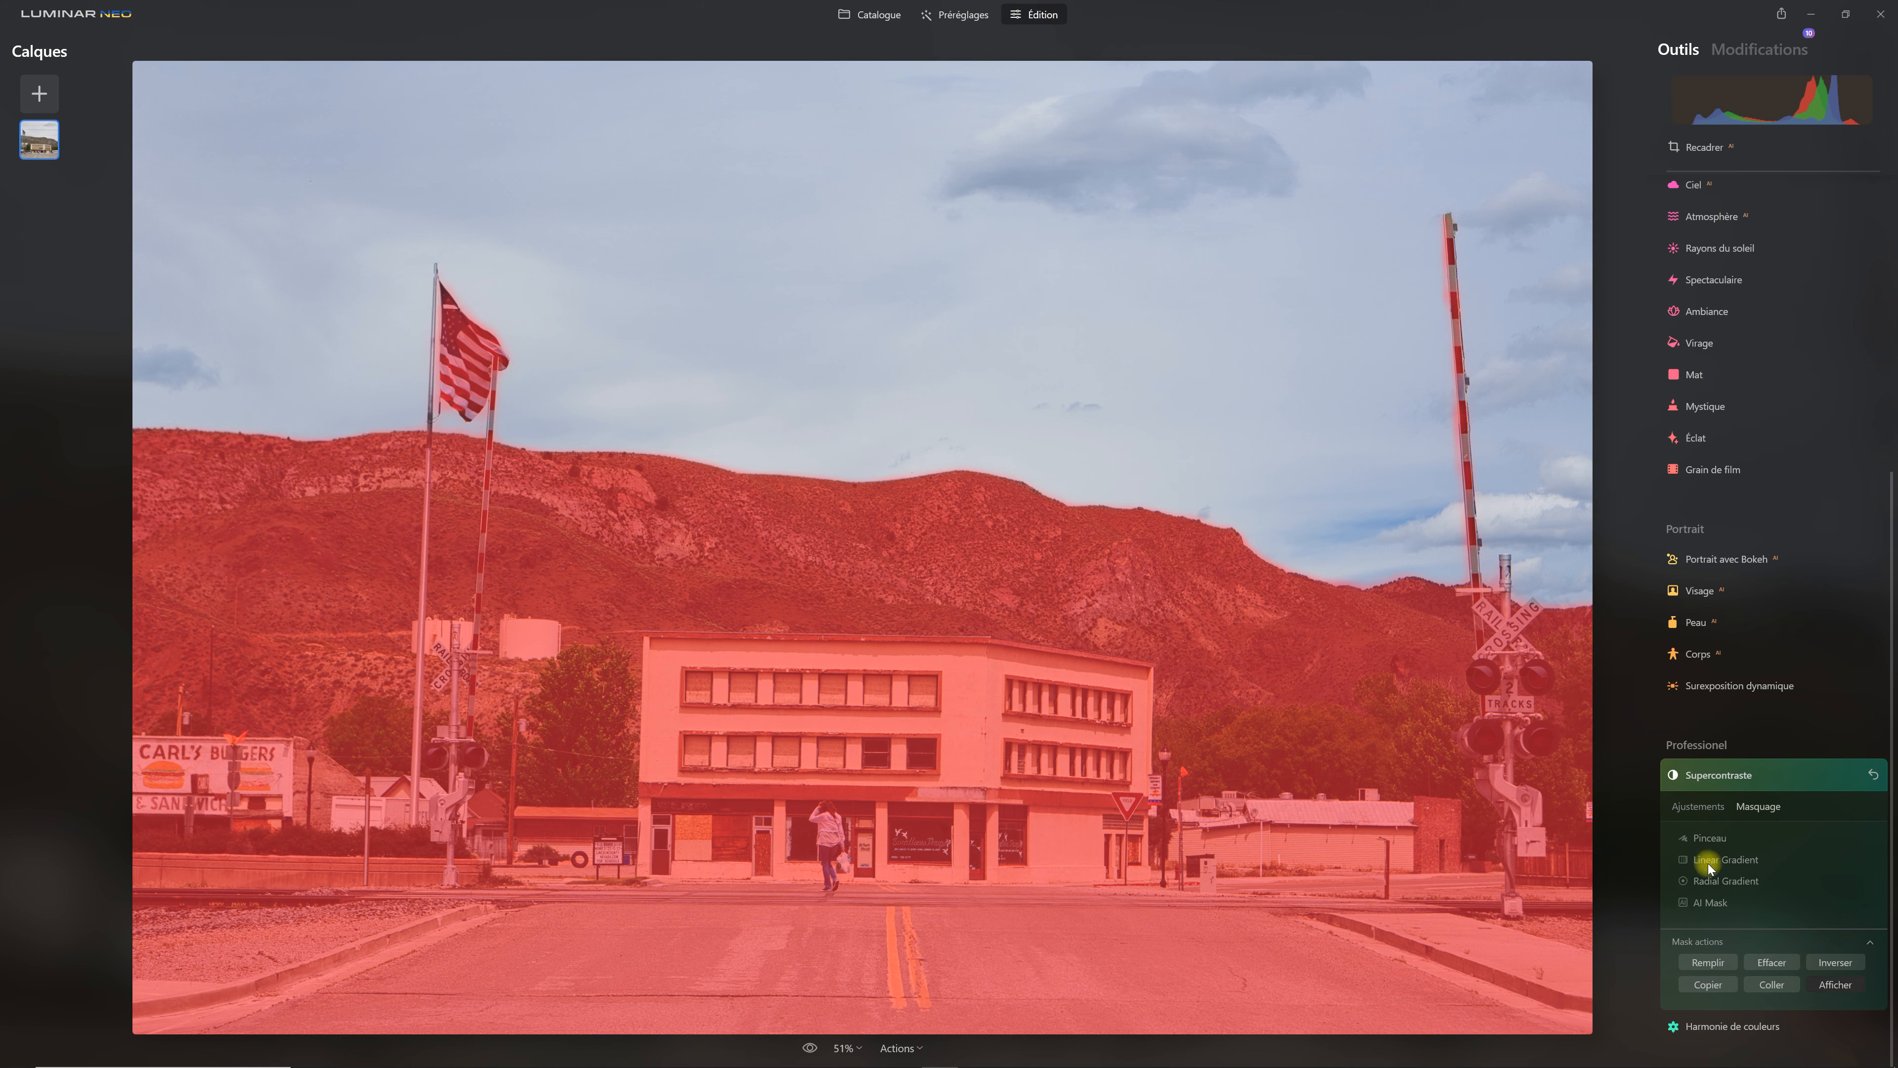
# For the masked area, set Contraste de tons moyens to 24 and Points forts Contraste to 6, and raise Contraste d'ombres
pyautogui.click(1700, 808)
pyautogui.moveTo(1688, 927); pyautogui.dragTo(1732, 929)
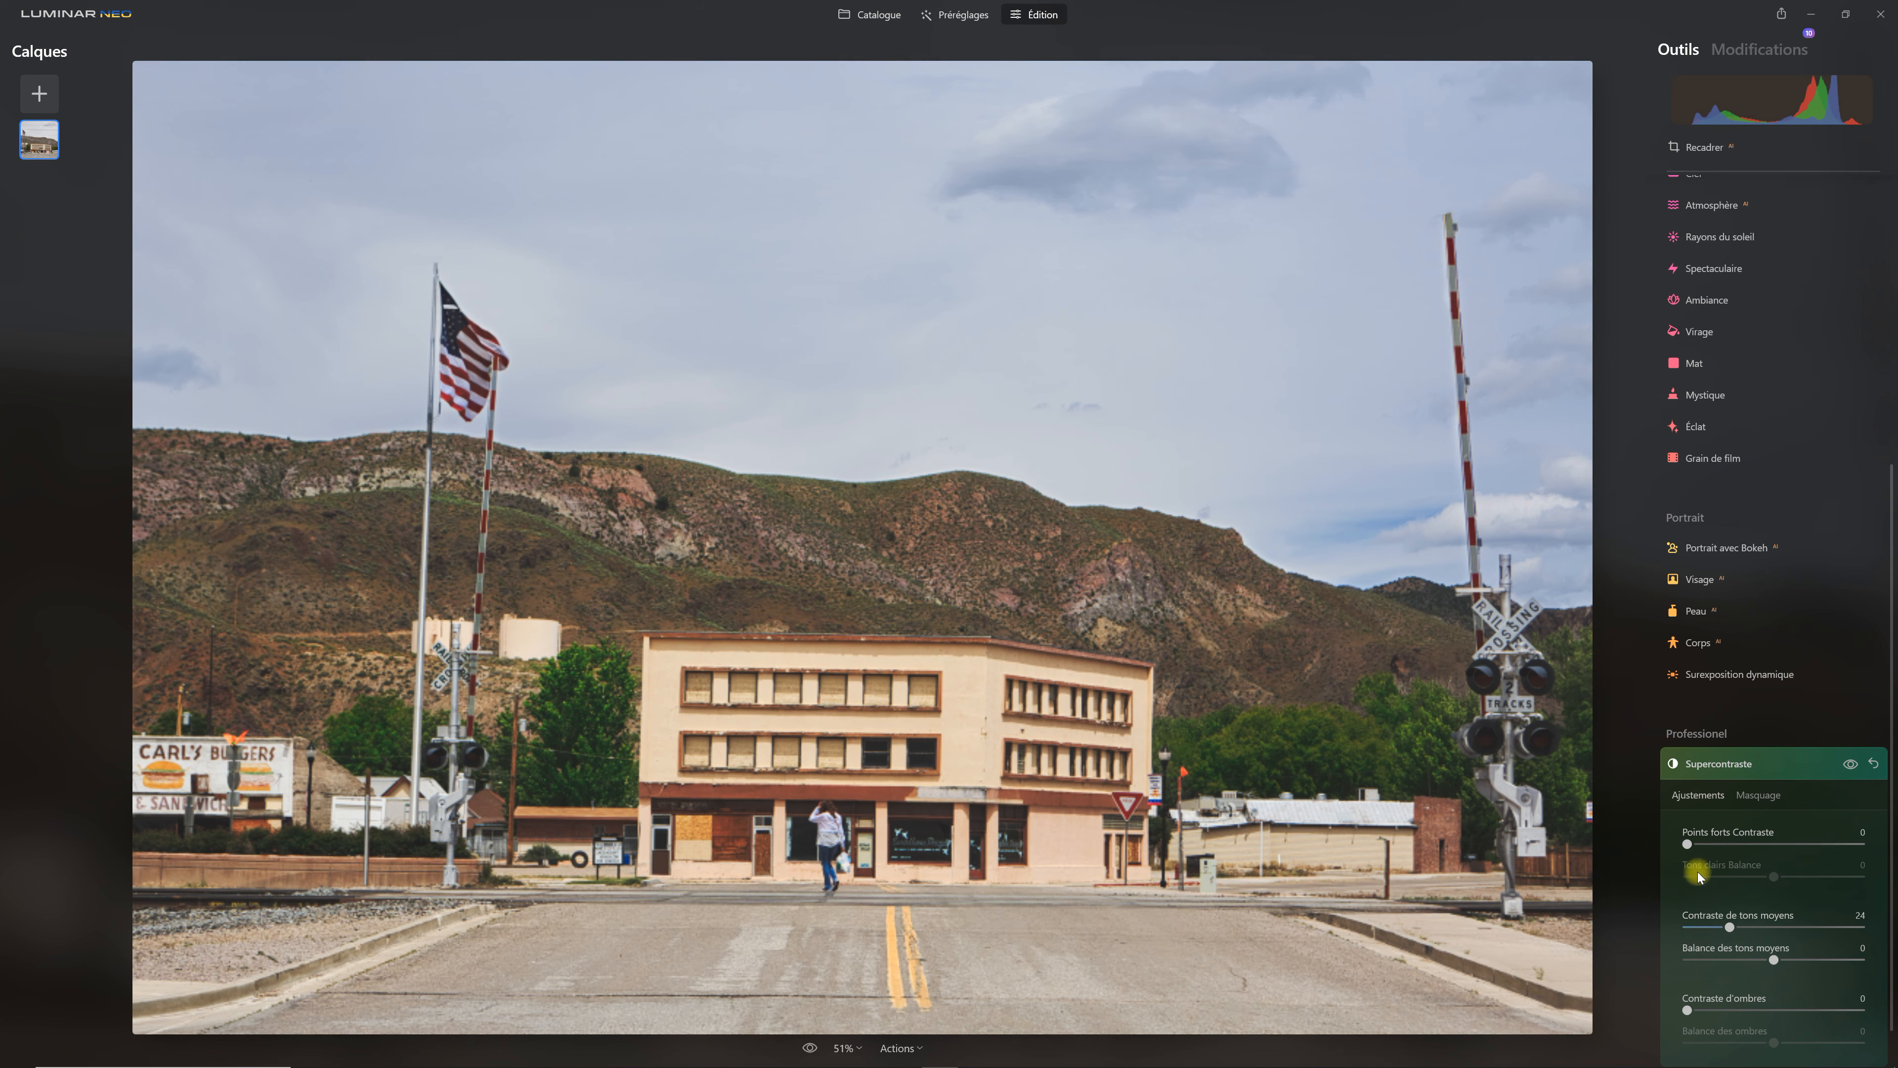
pyautogui.moveTo(1688, 843); pyautogui.dragTo(1702, 844)
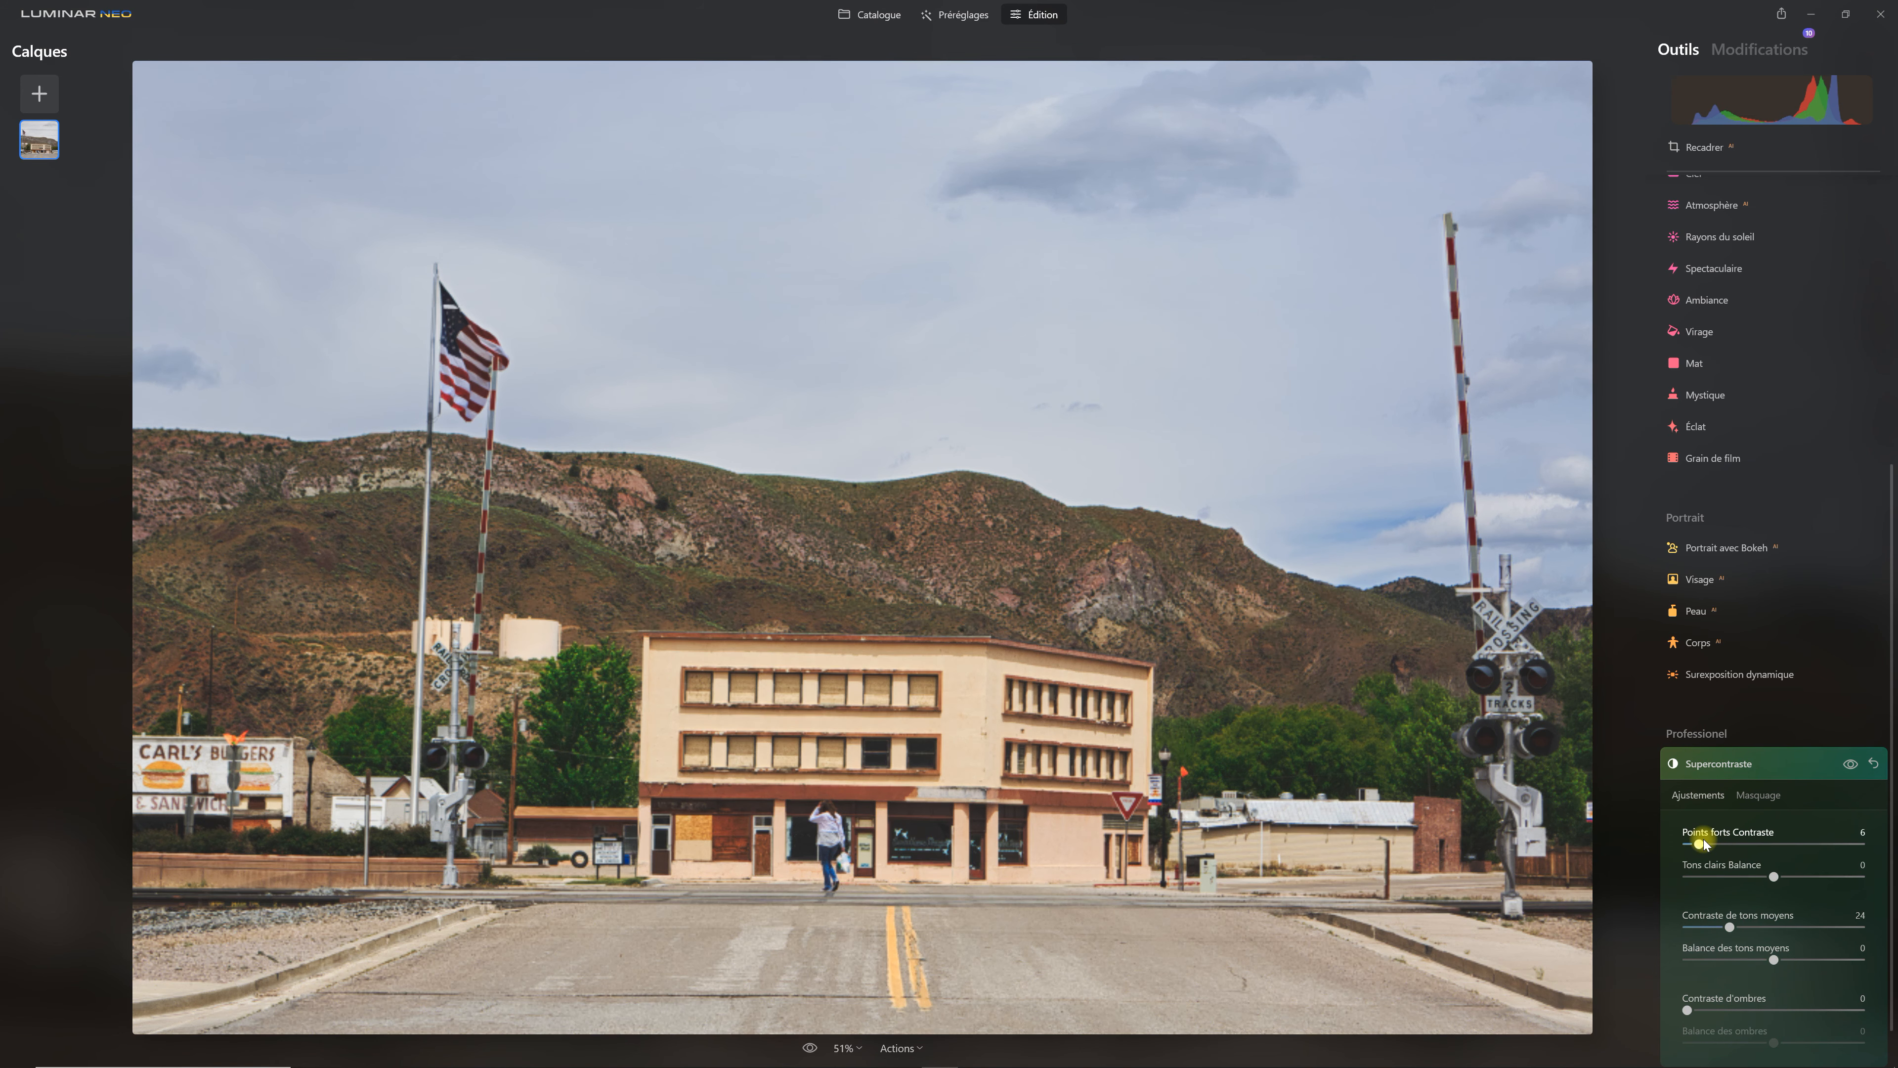
pyautogui.moveTo(1689, 1008); pyautogui.dragTo(1731, 1011)
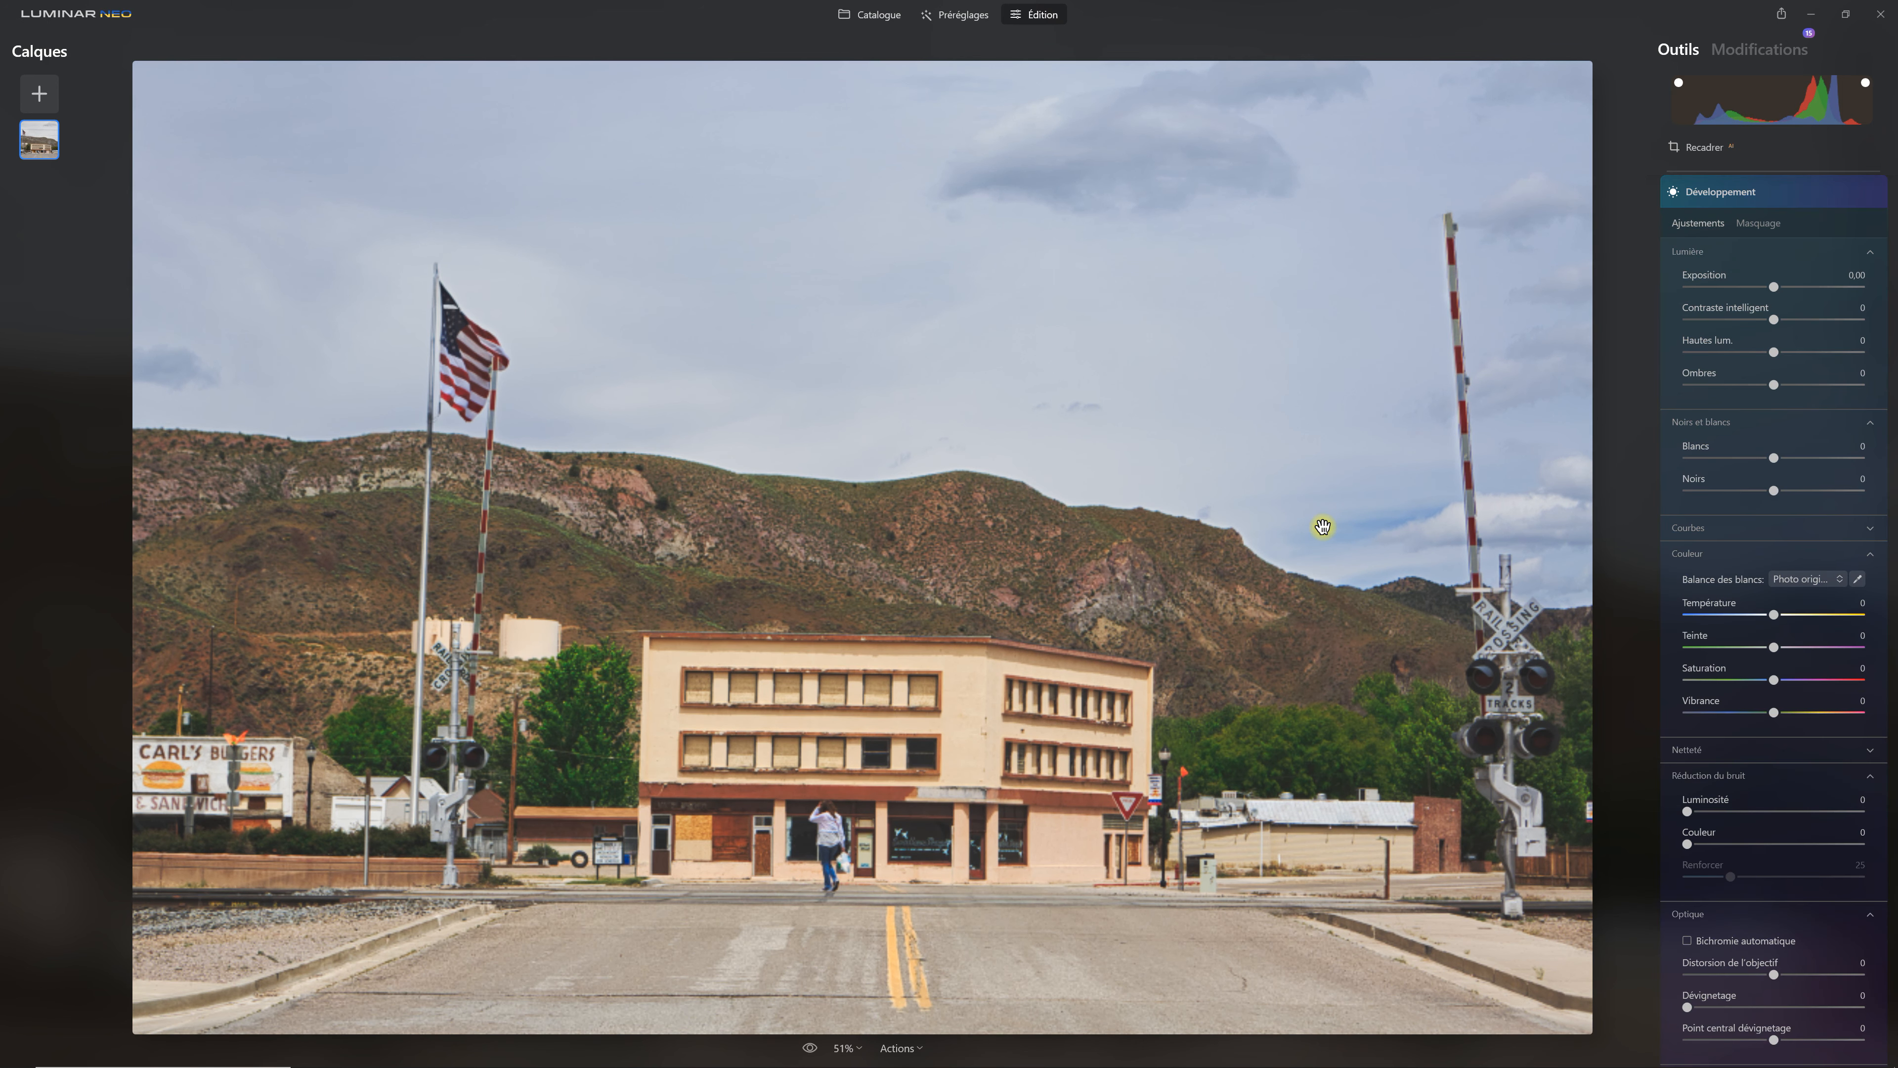